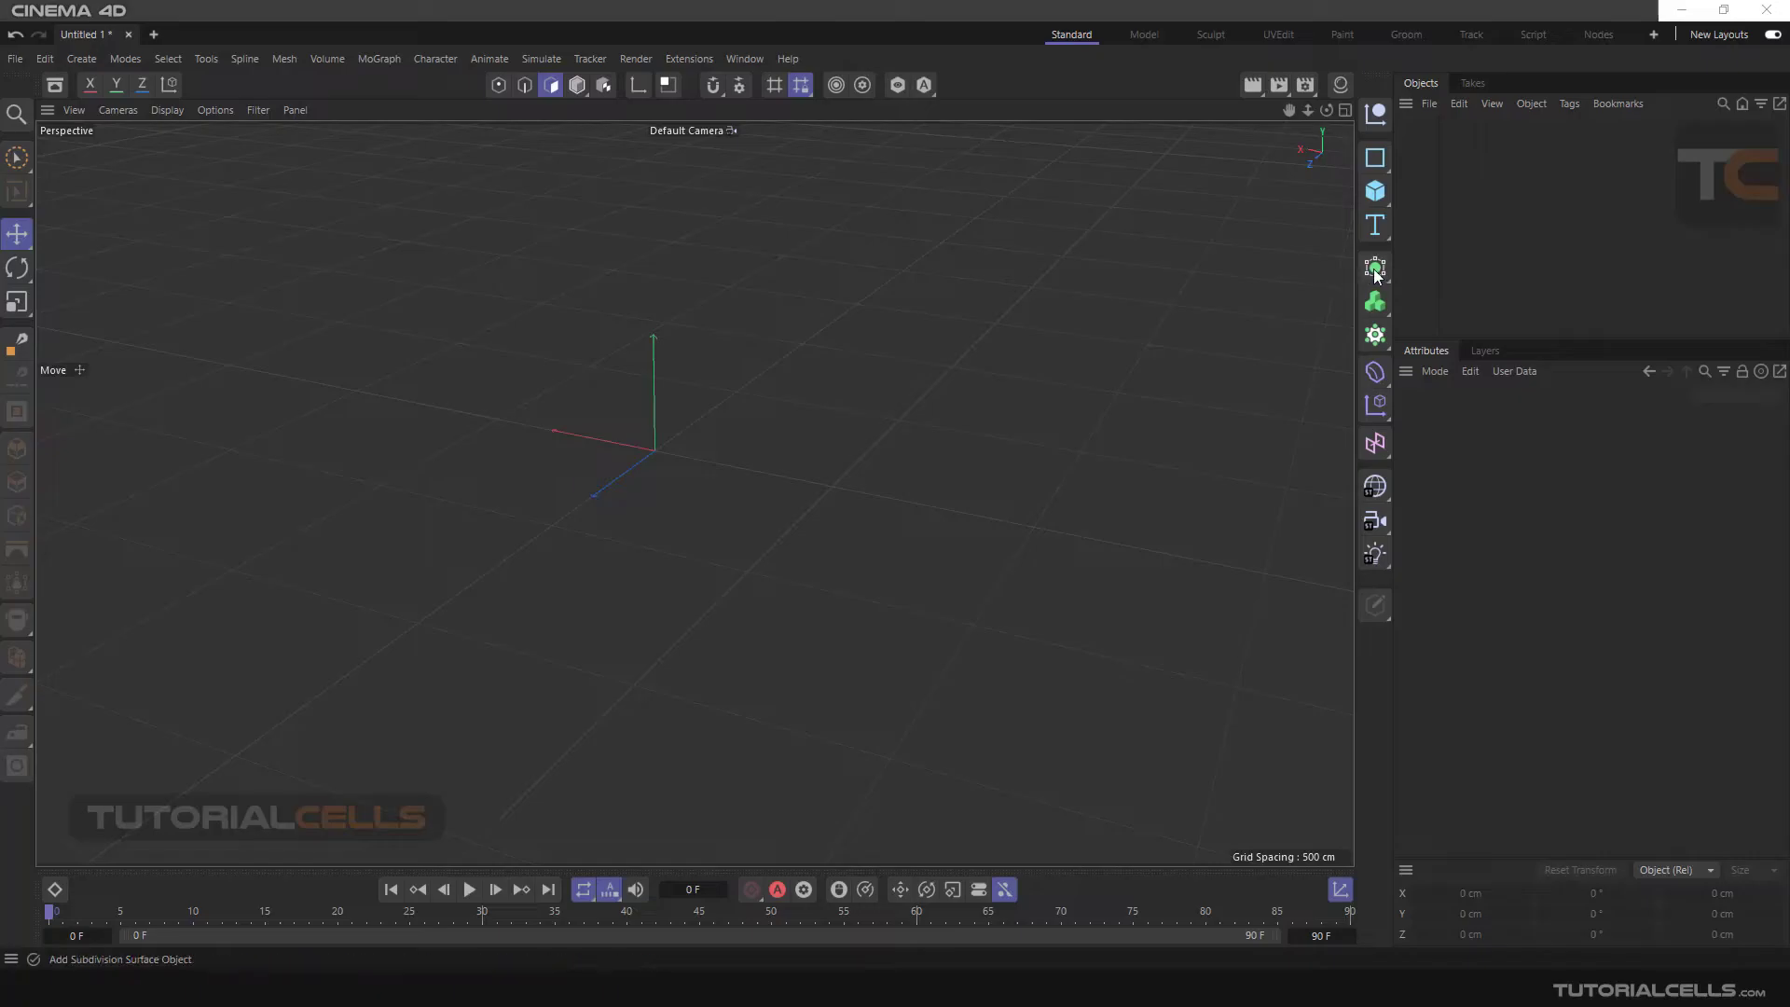
- Add a Circle spline with the default 200 cm radius and move it back along the Z axis
left_click(1376, 269)
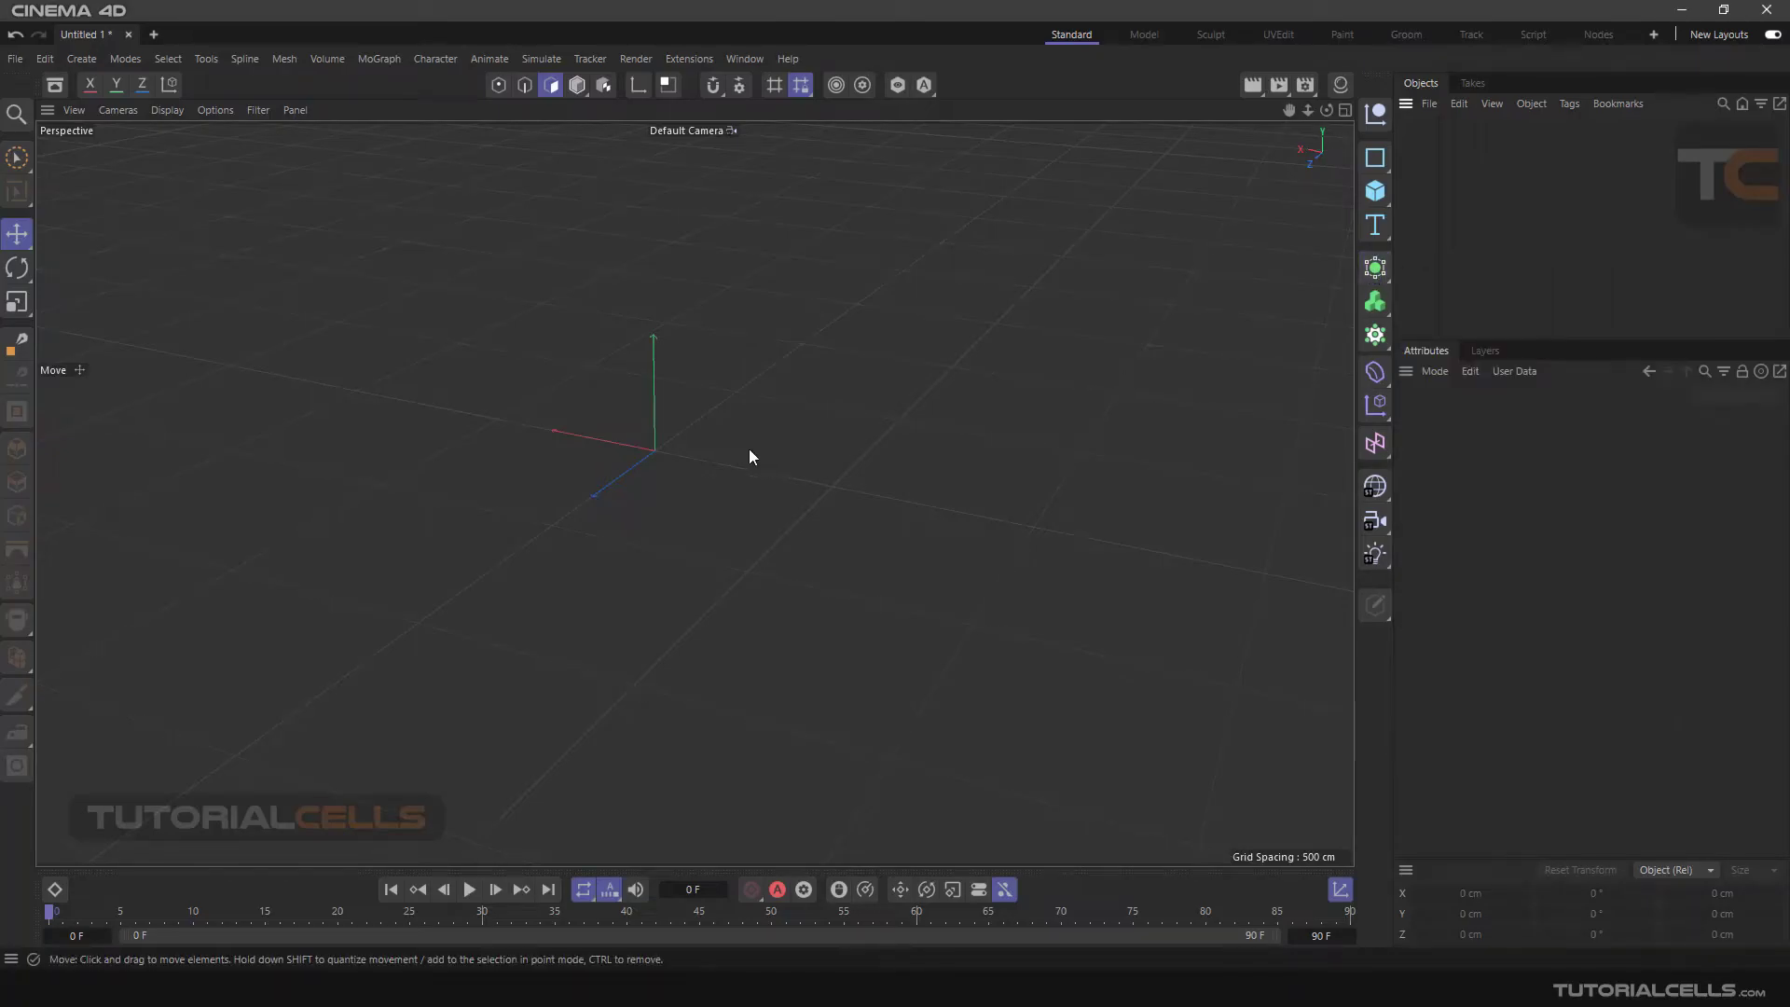
left_click_drag(739, 465, 701, 503, "alt")
left_click(1380, 165)
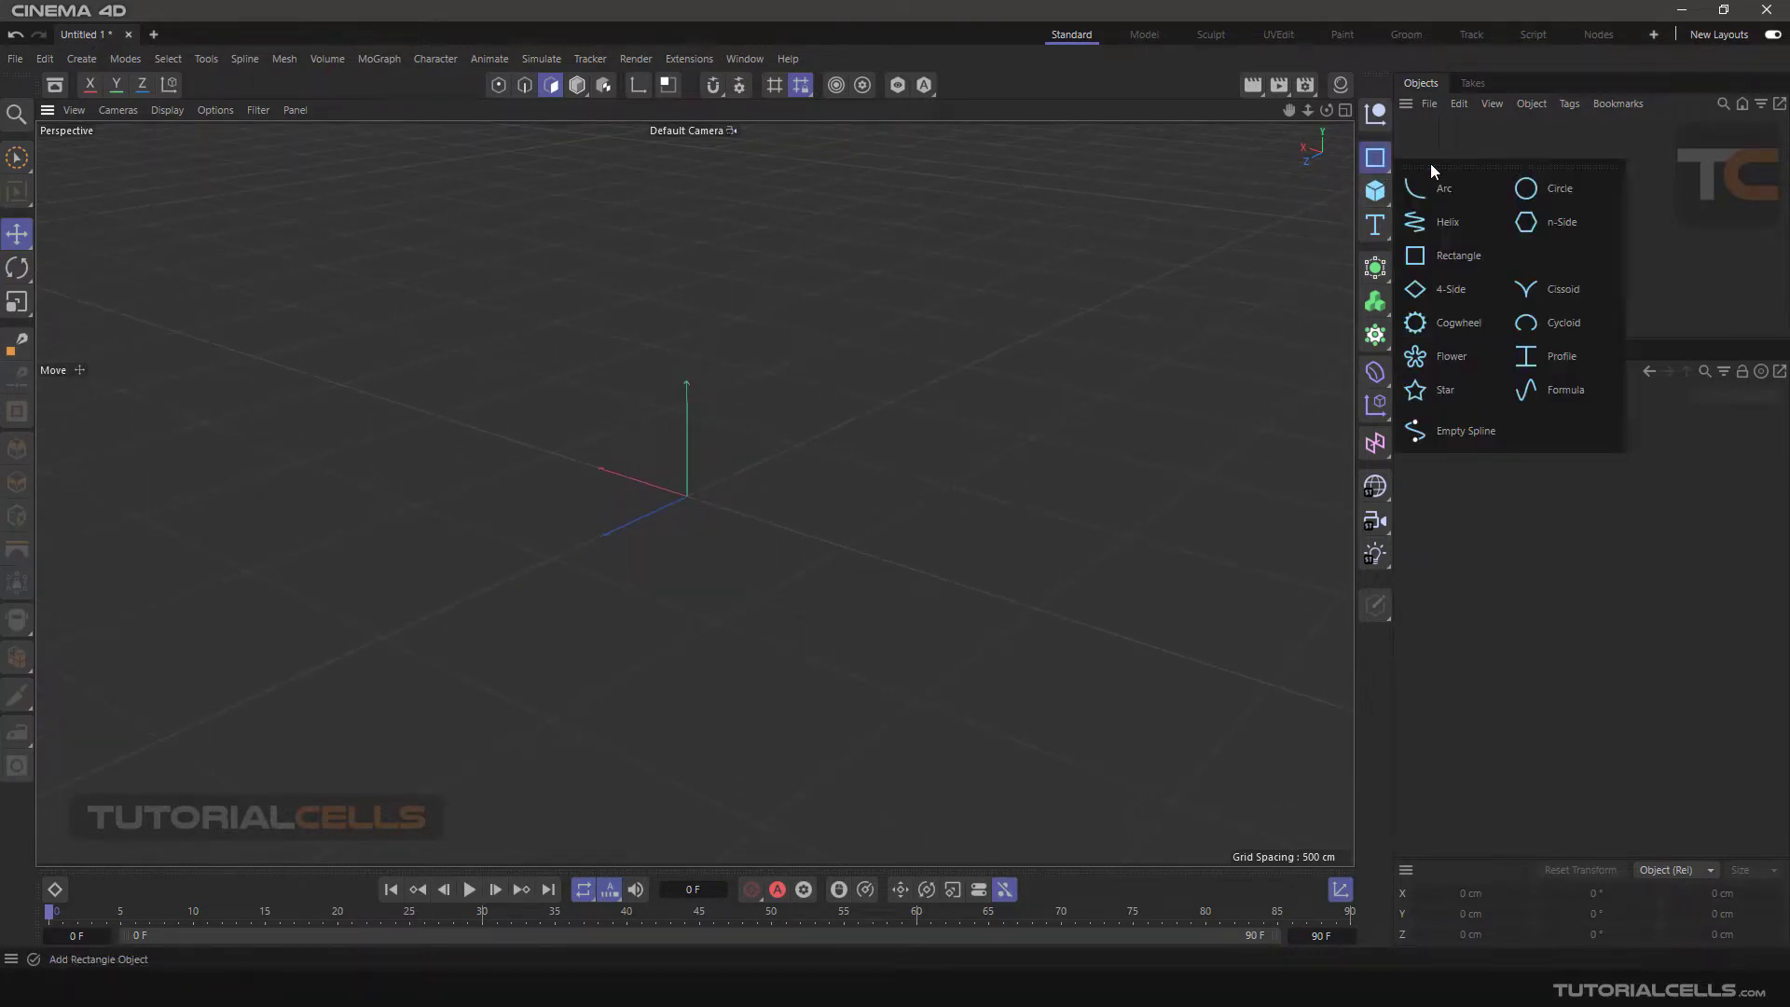
left_click(1547, 189)
left_click_drag(625, 523, 808, 439)
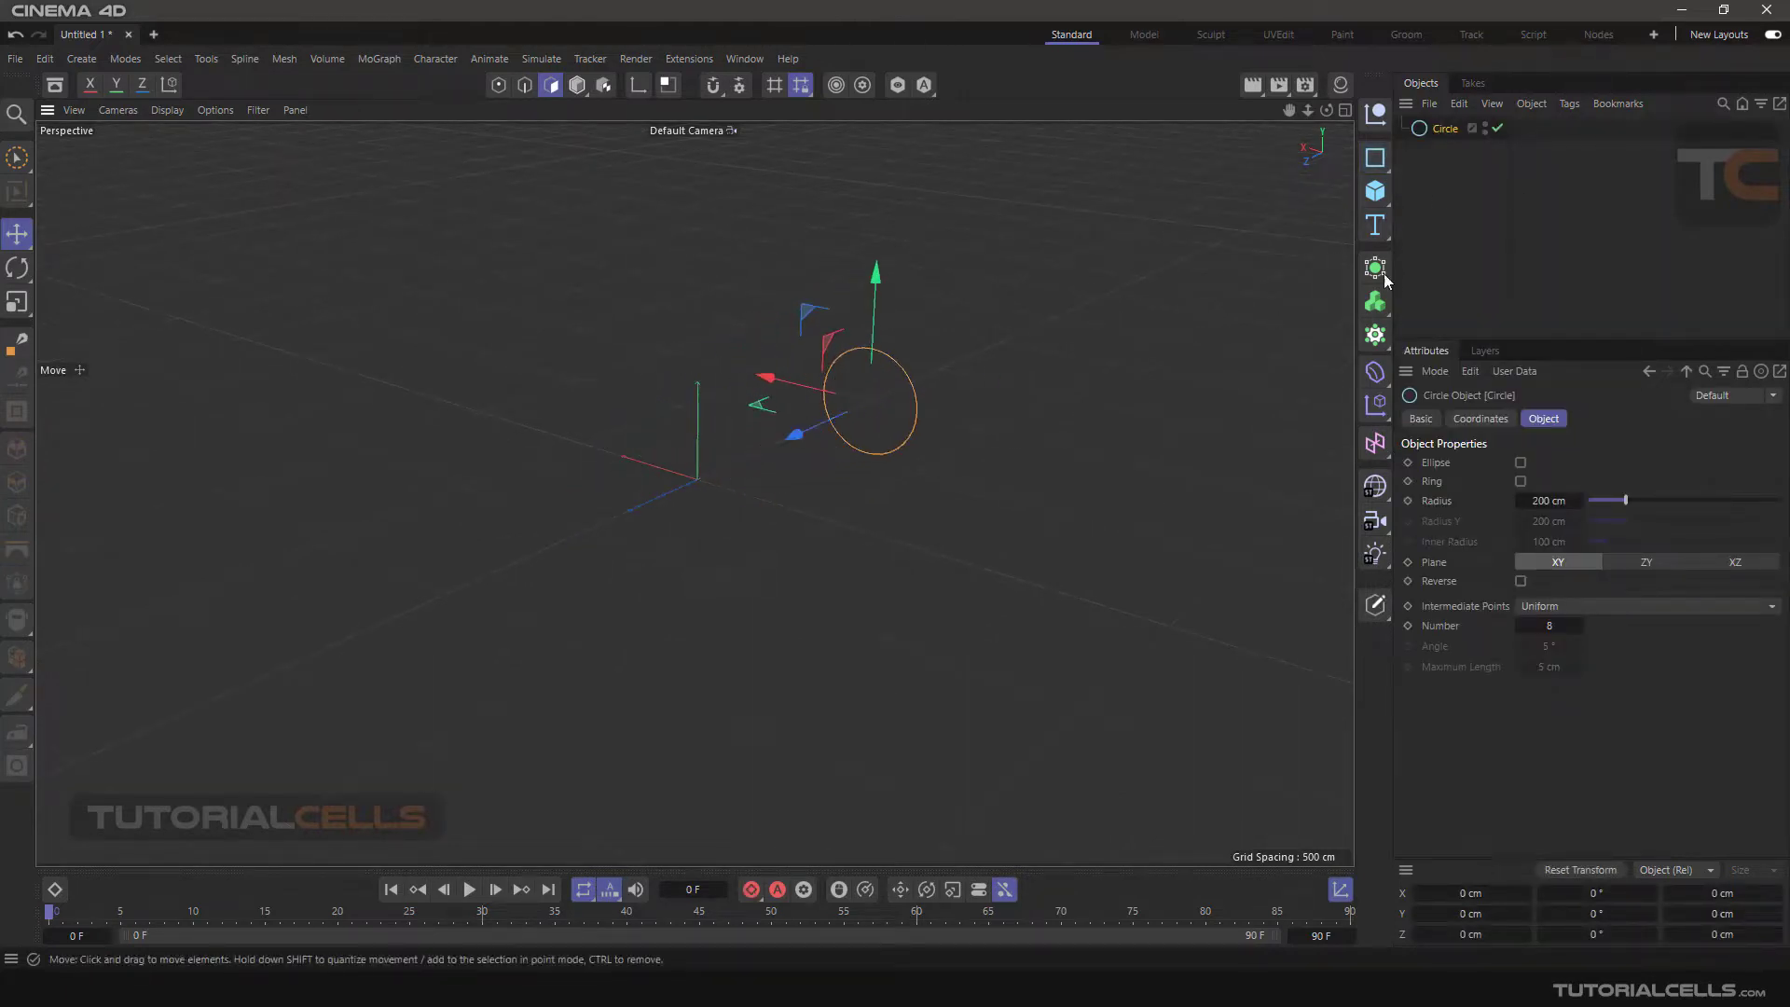
- Add a Flower spline at the origin and scale it up to about 129 cm inner and 258 cm outer radius
left_click(1381, 164)
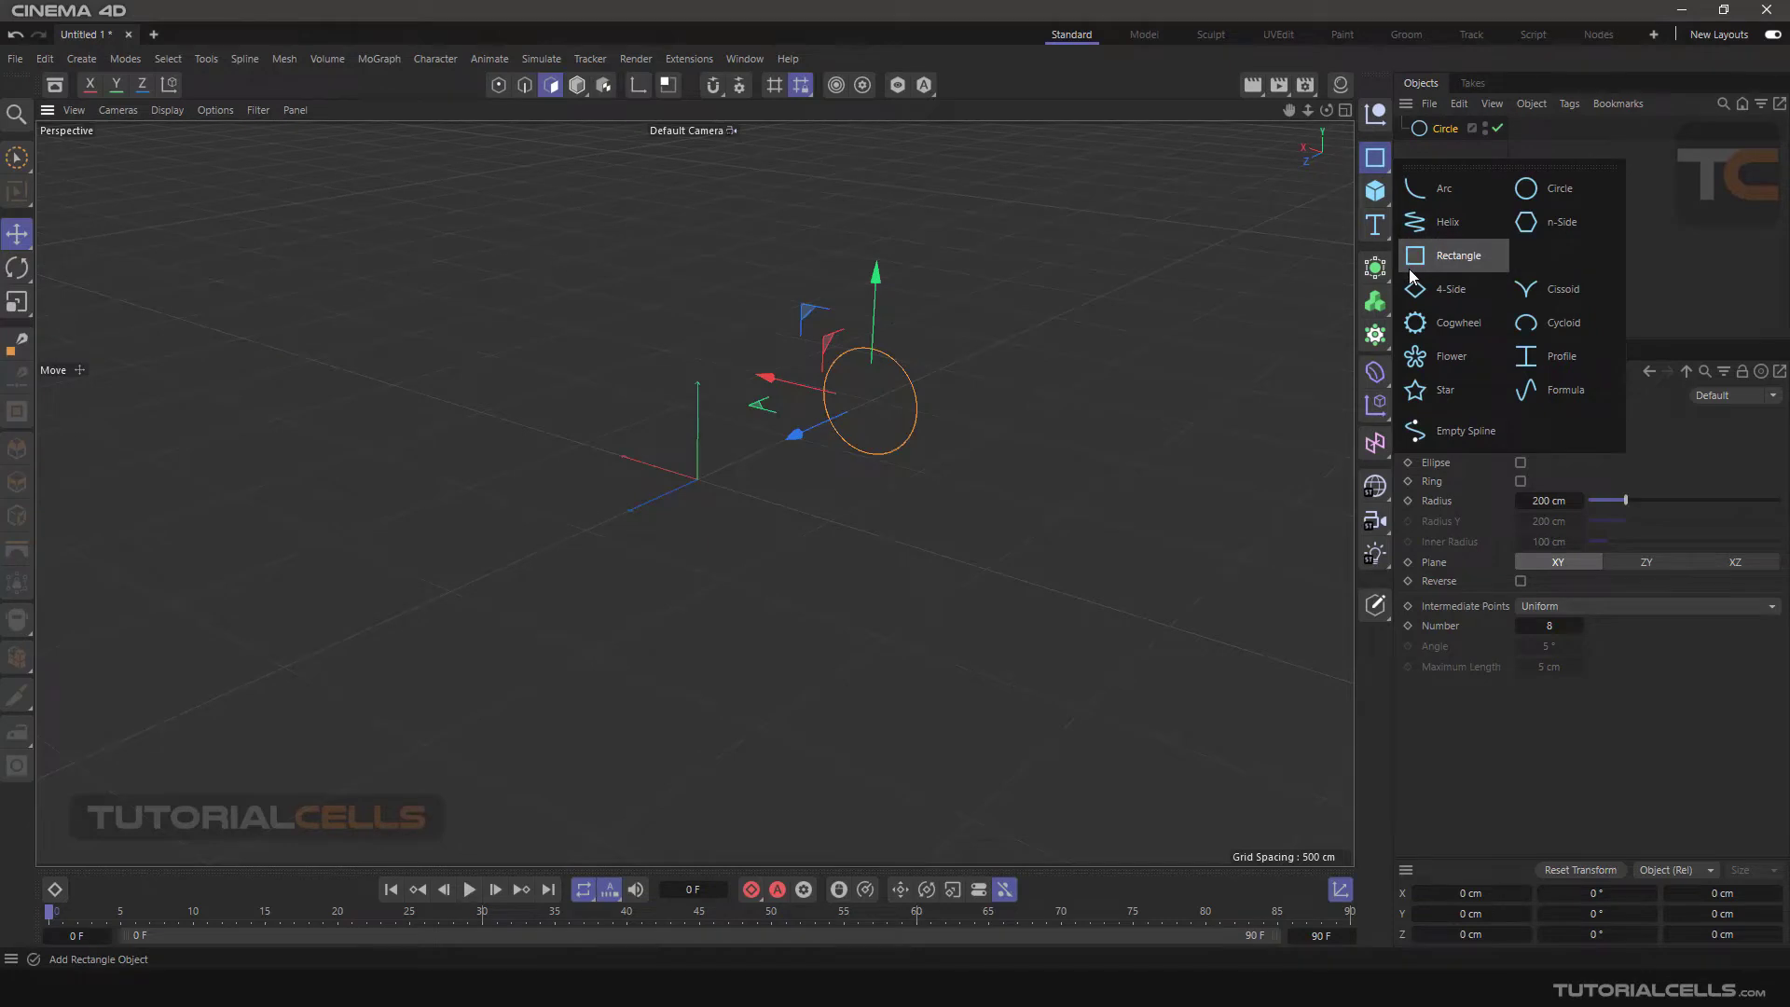
left_click(1436, 356)
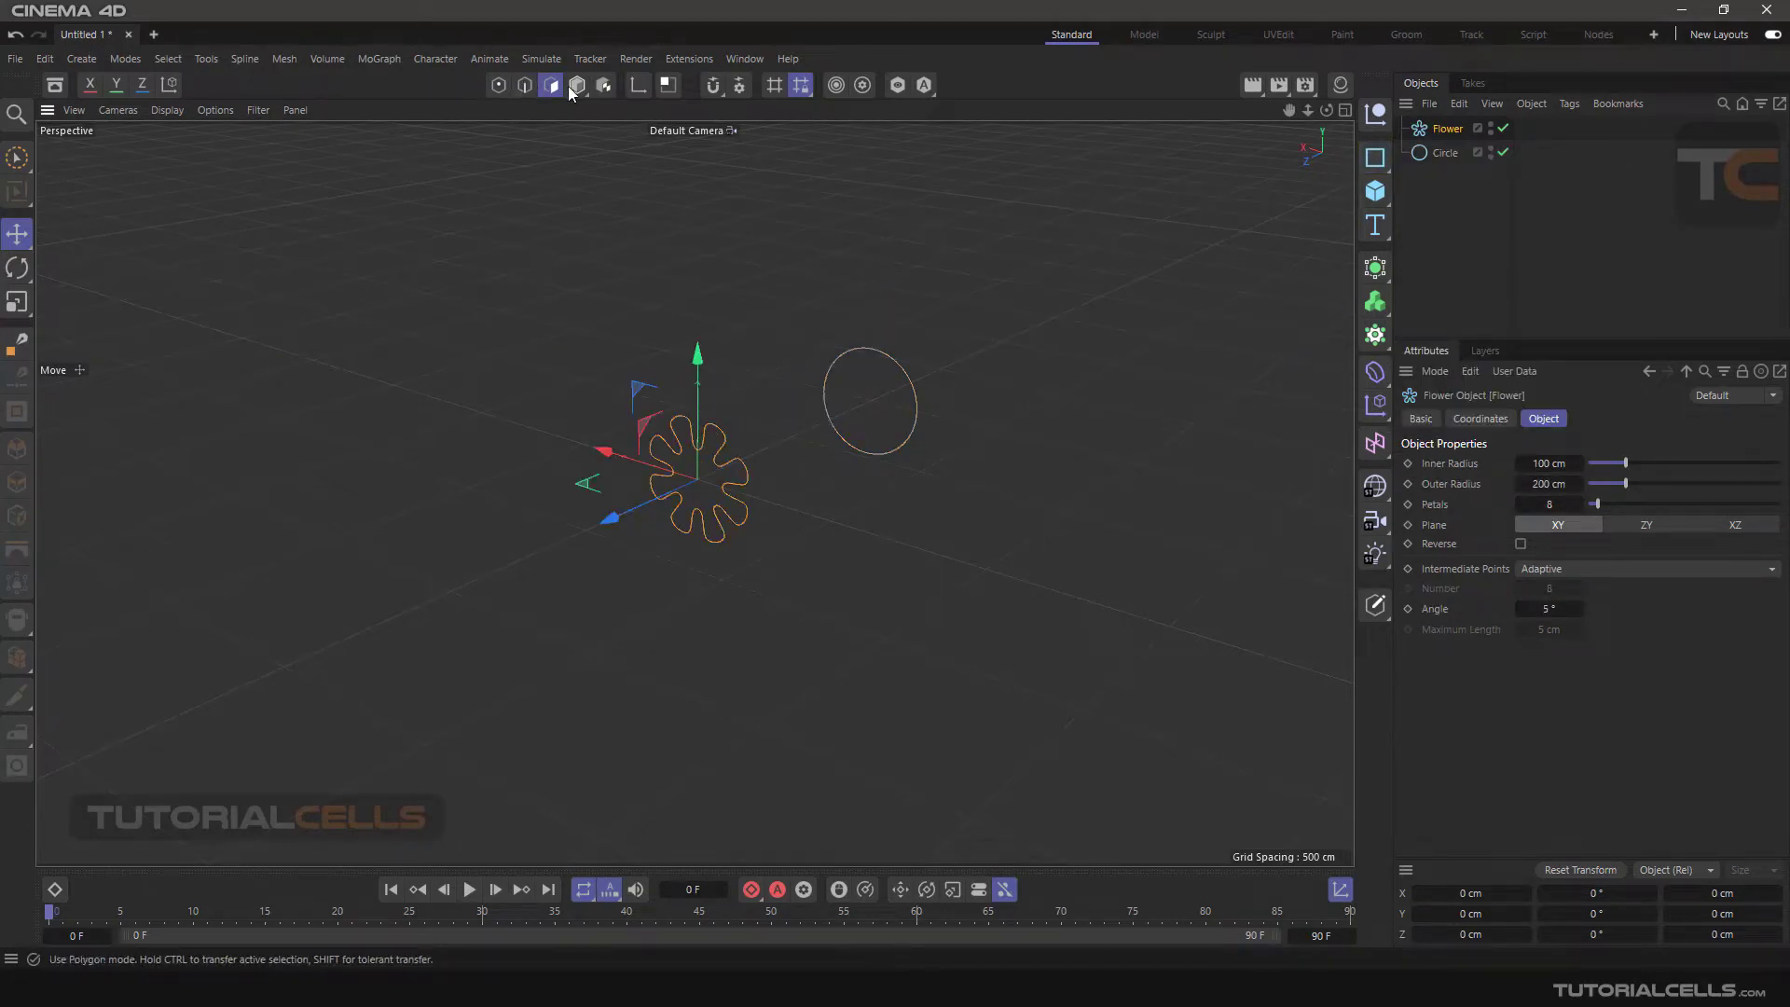
left_click(17, 301)
left_click_drag(391, 395, 466, 395)
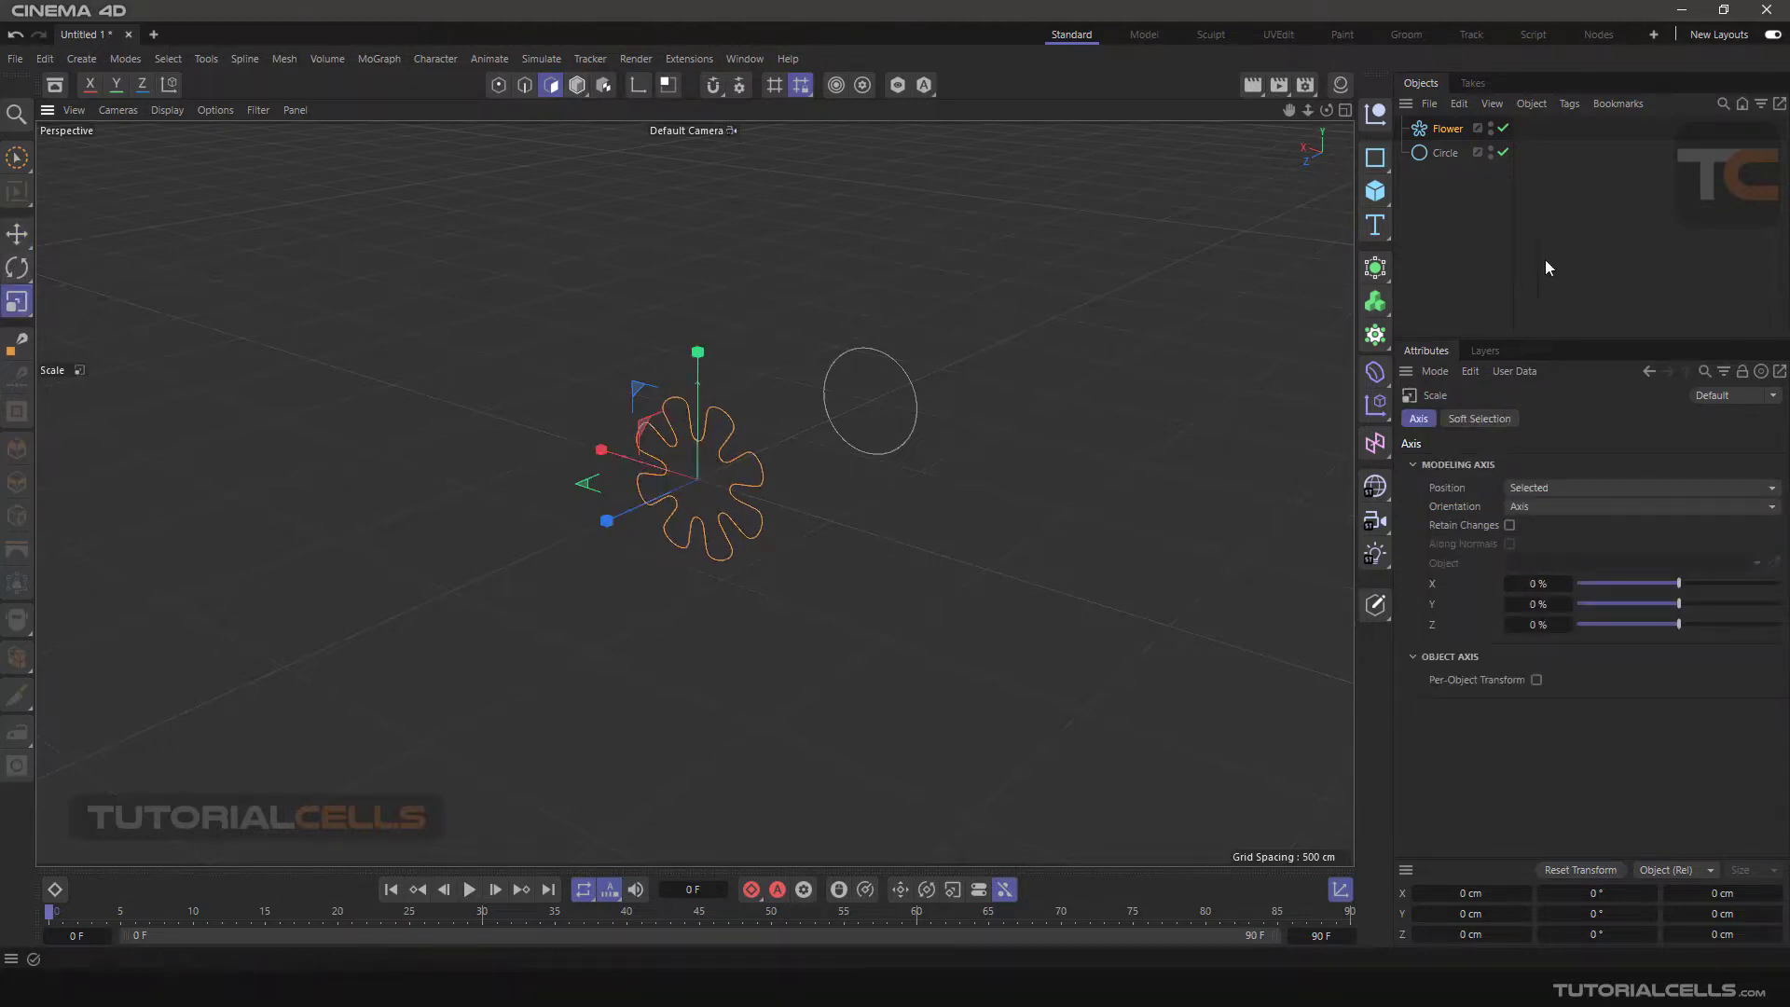
- Add an n-Side spline, move it along Z to the opposite side of the flower from the circle, and enable its Rounding
left_click(1376, 163)
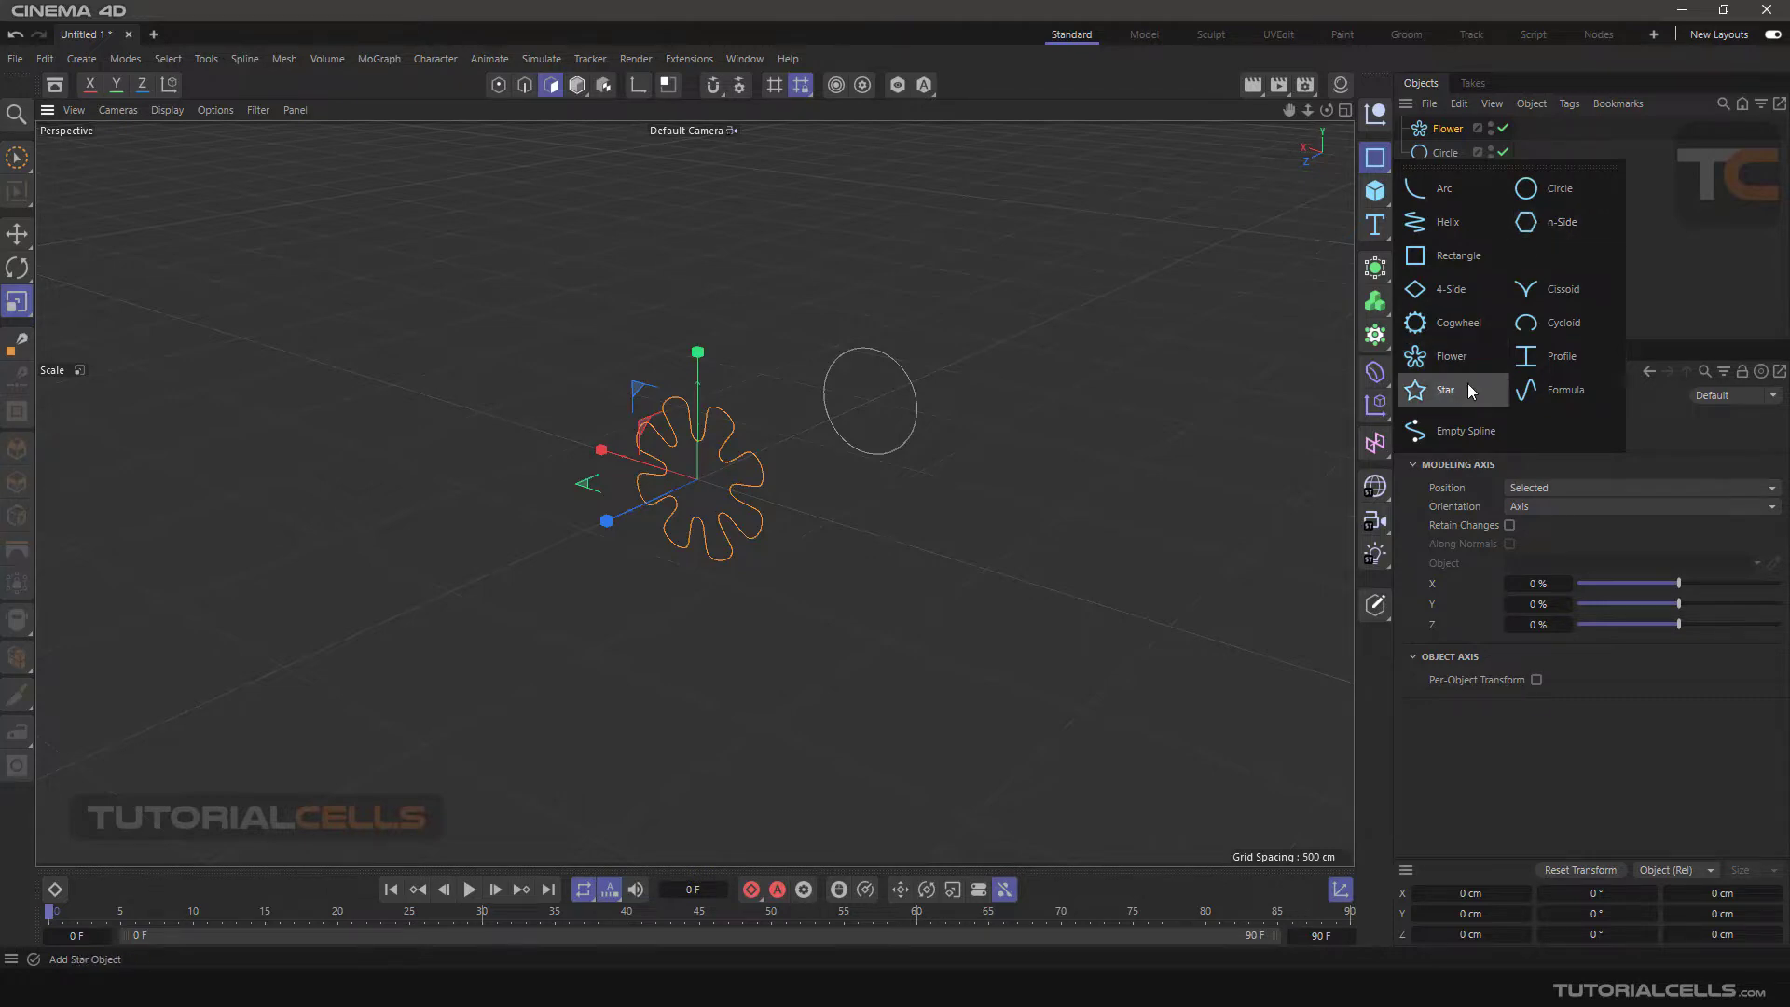
left_click(1537, 231)
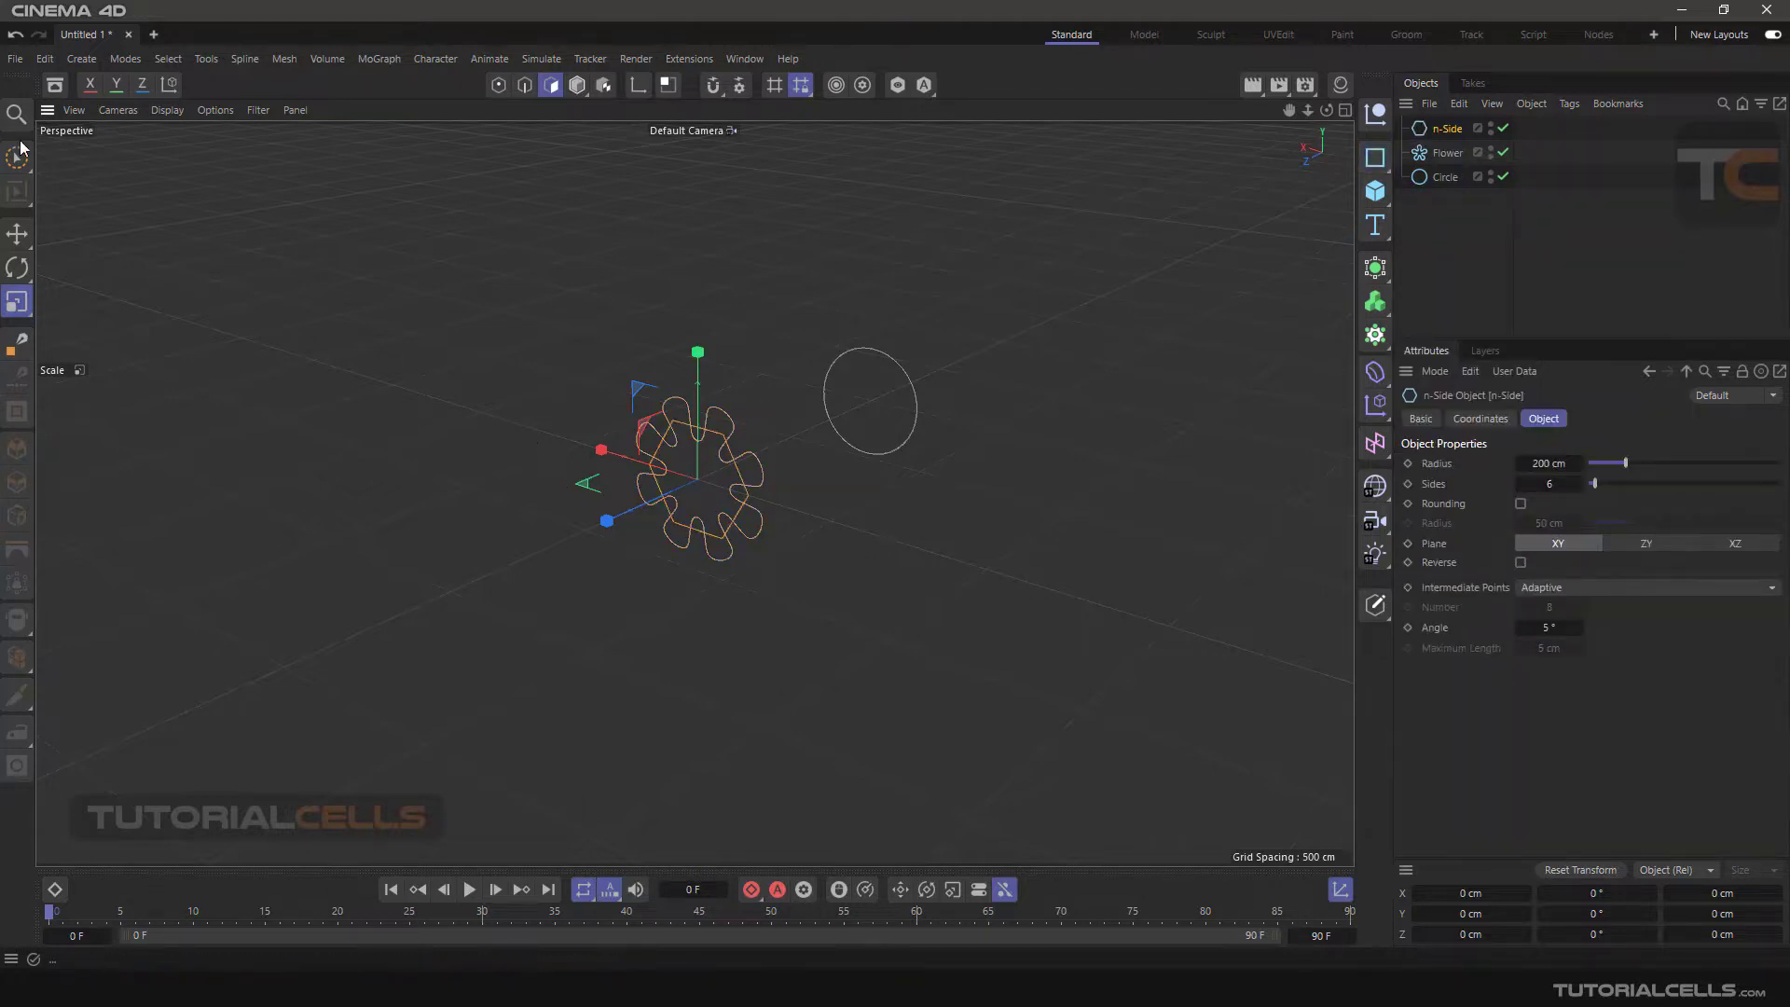
key("e")
left_click_drag(607, 519, 457, 588)
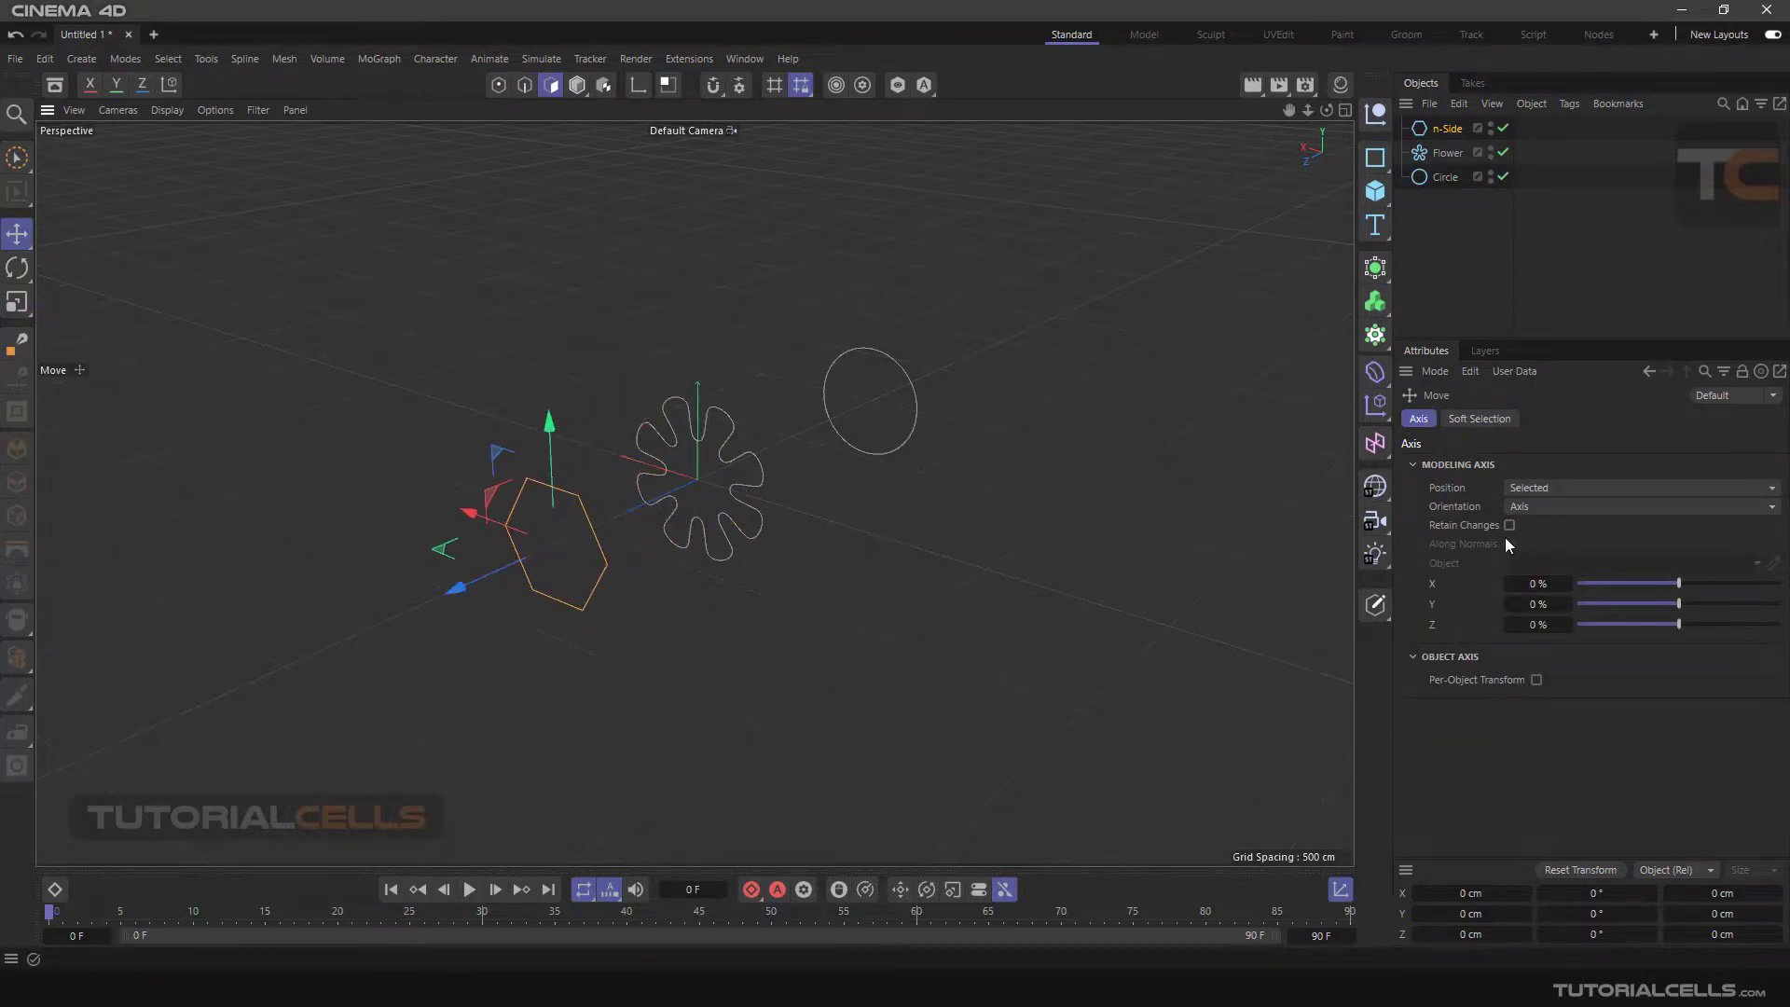
left_click(1439, 131)
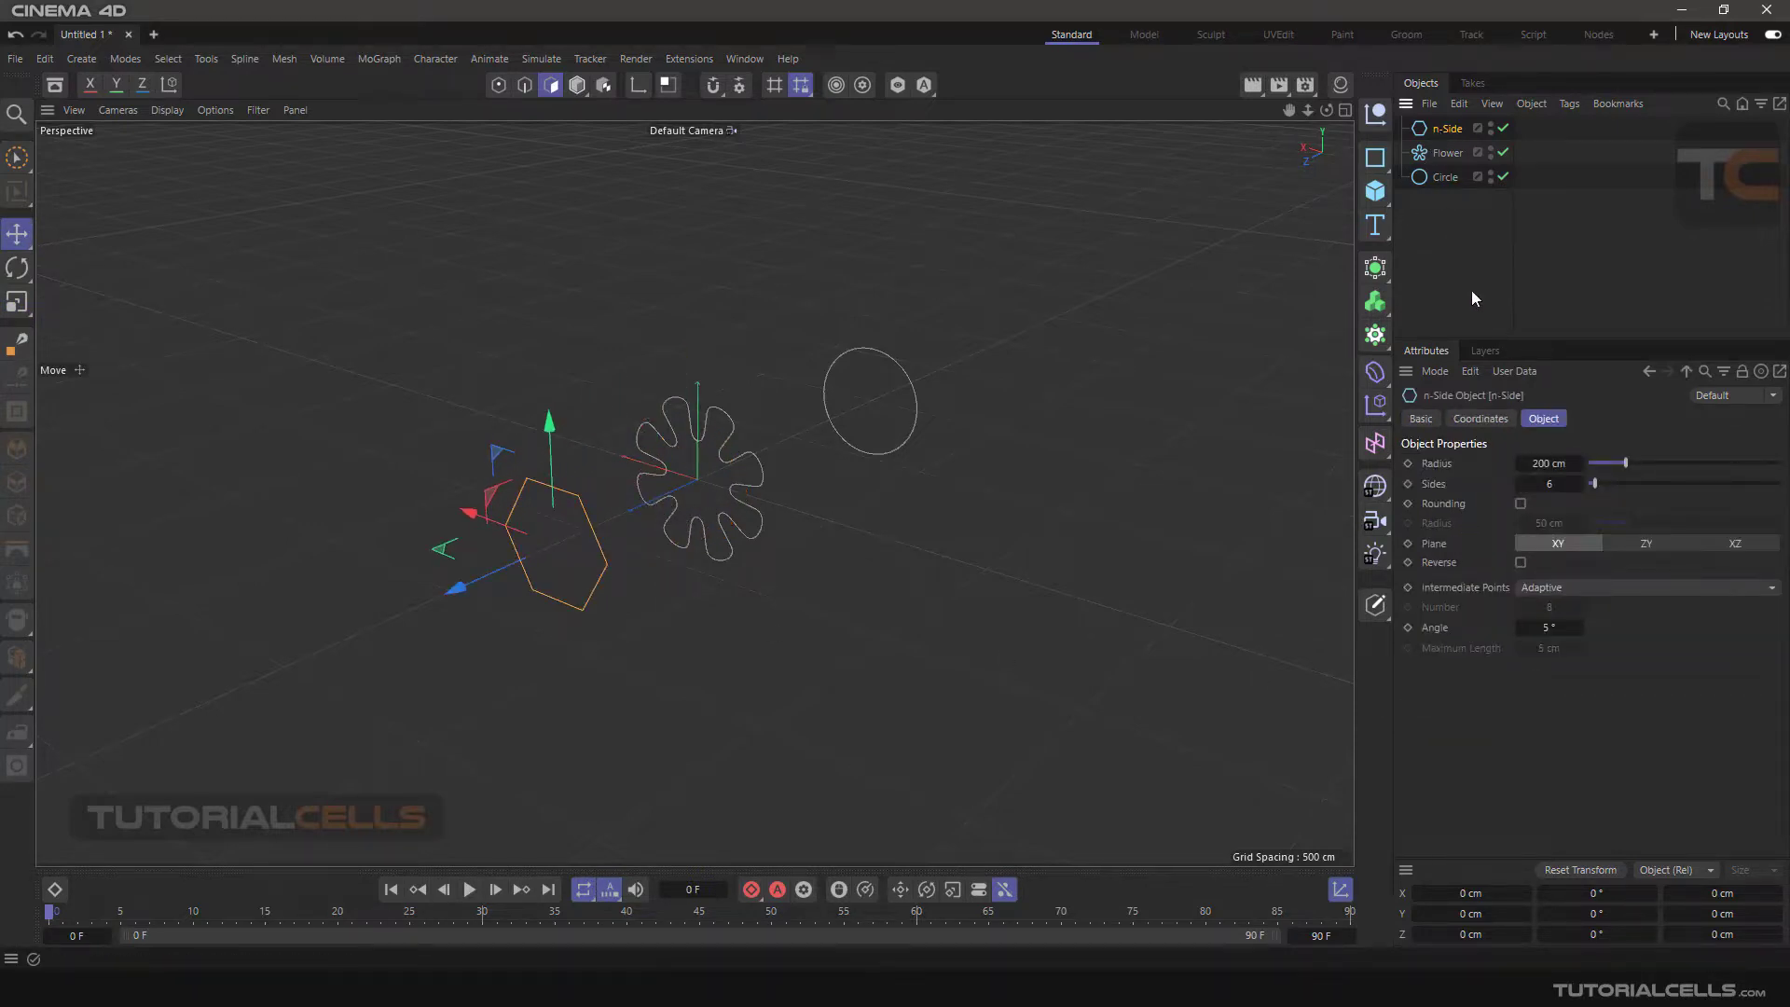
left_click(1521, 504)
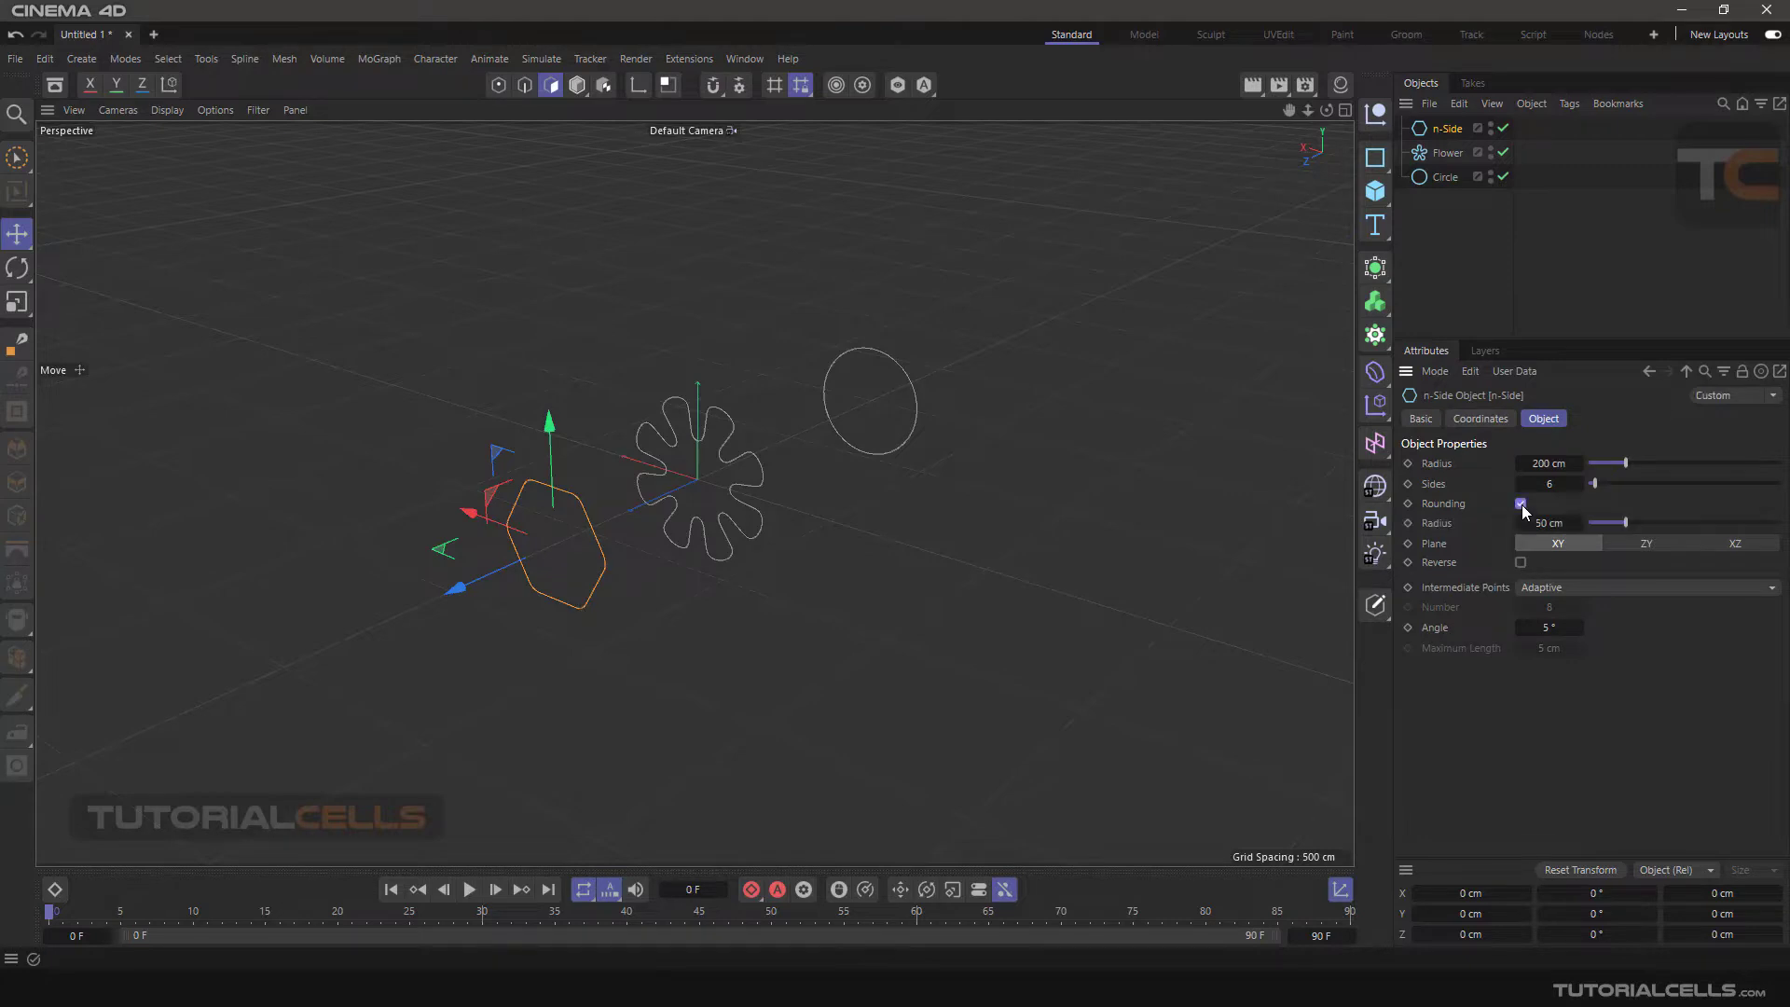
- Add a Loft generator to the scene
left_click_drag(818, 436, 895, 371, "alt")
left_click(1375, 267)
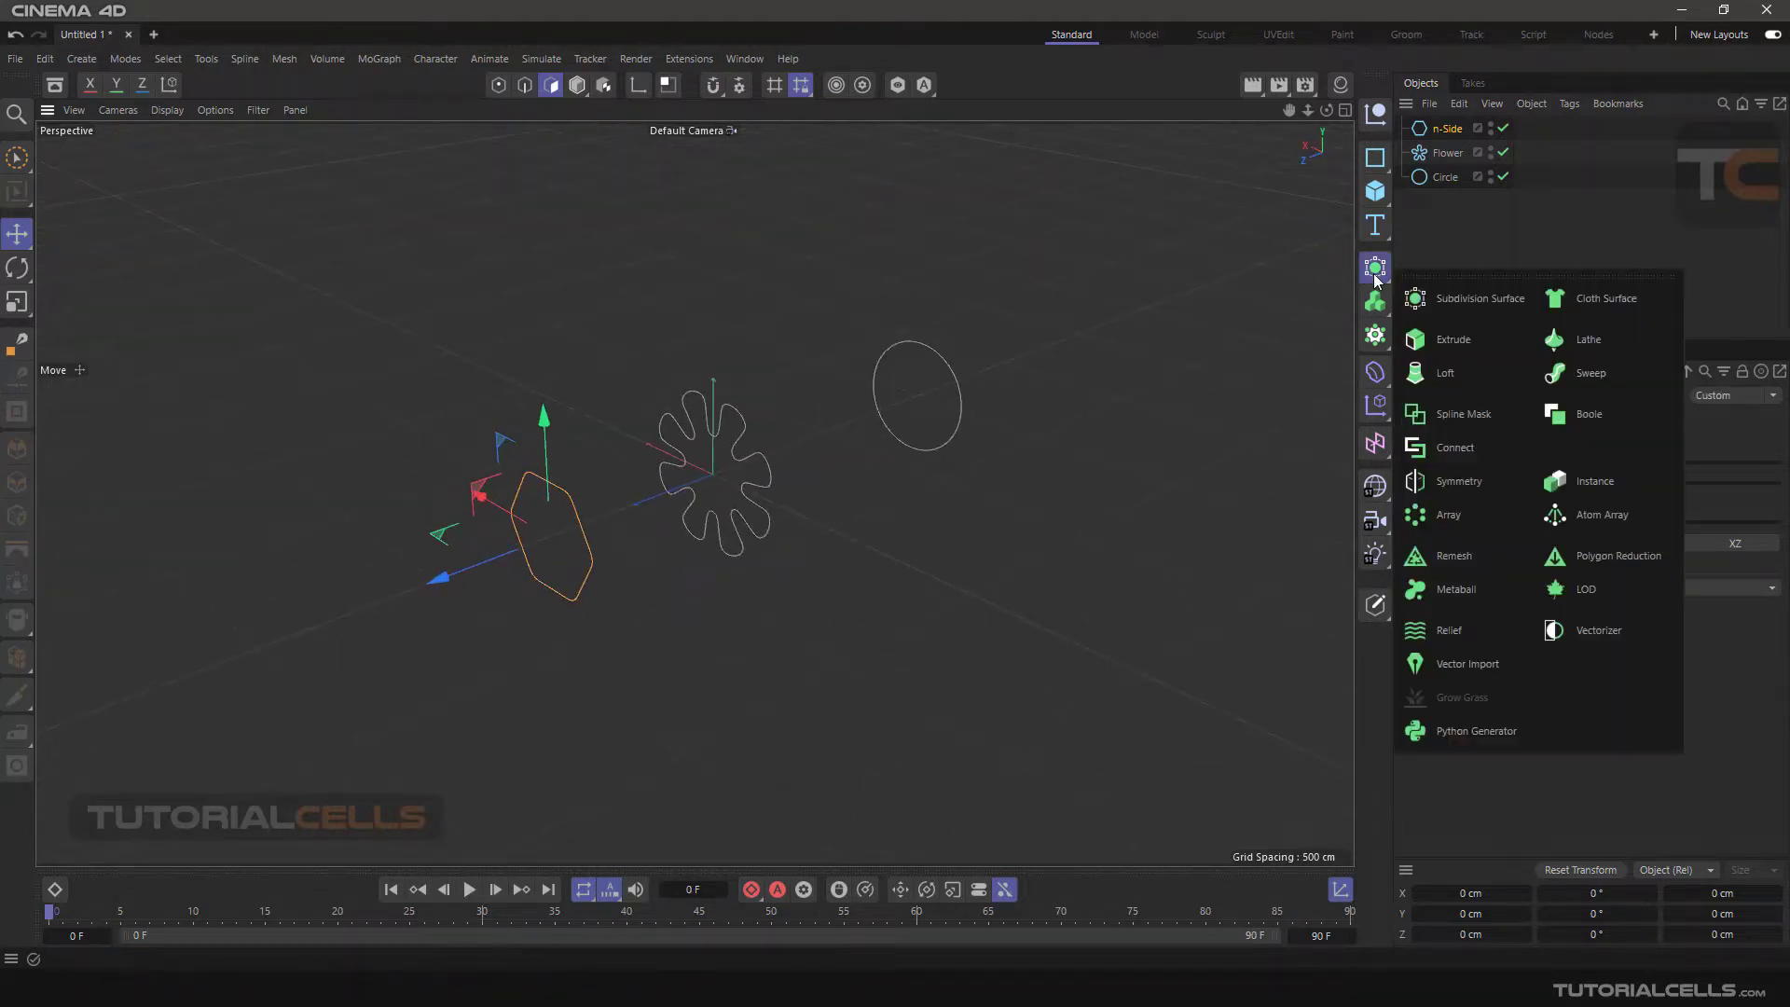
left_click(1445, 364)
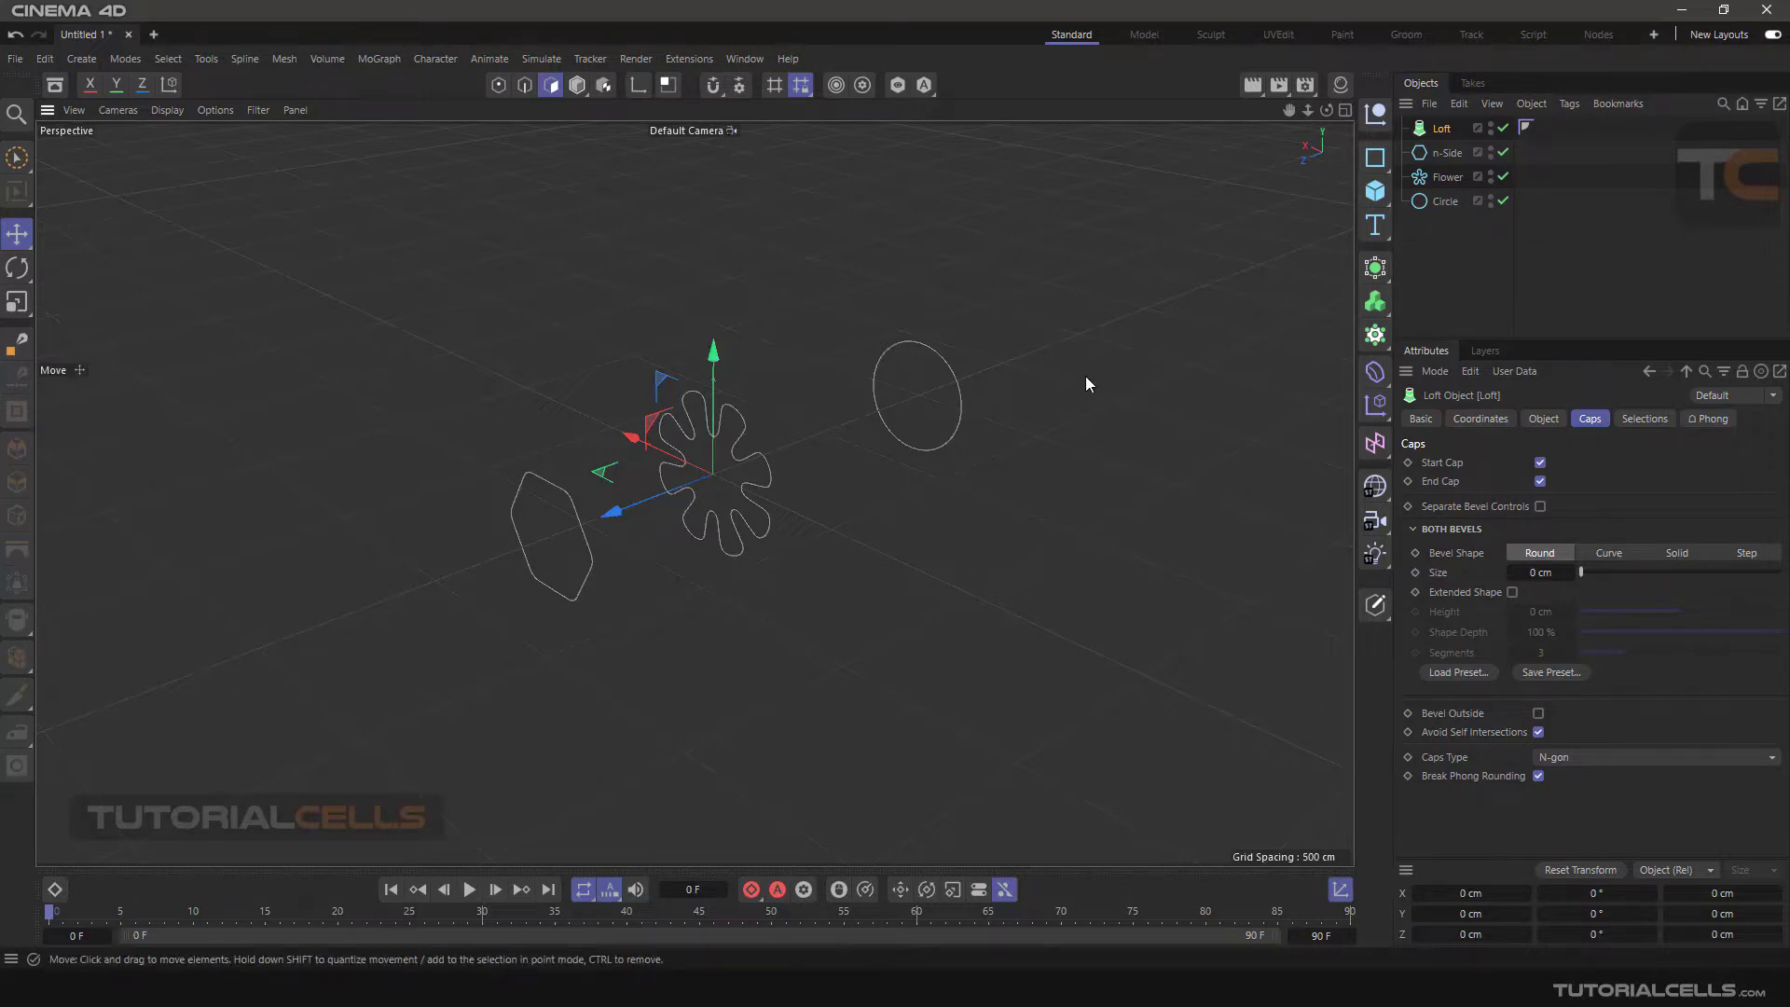
- Nest the n-Side, Flower and Circle splines under the Loft and raise them together above the origin
left_click_drag(1456, 222, 1436, 149)
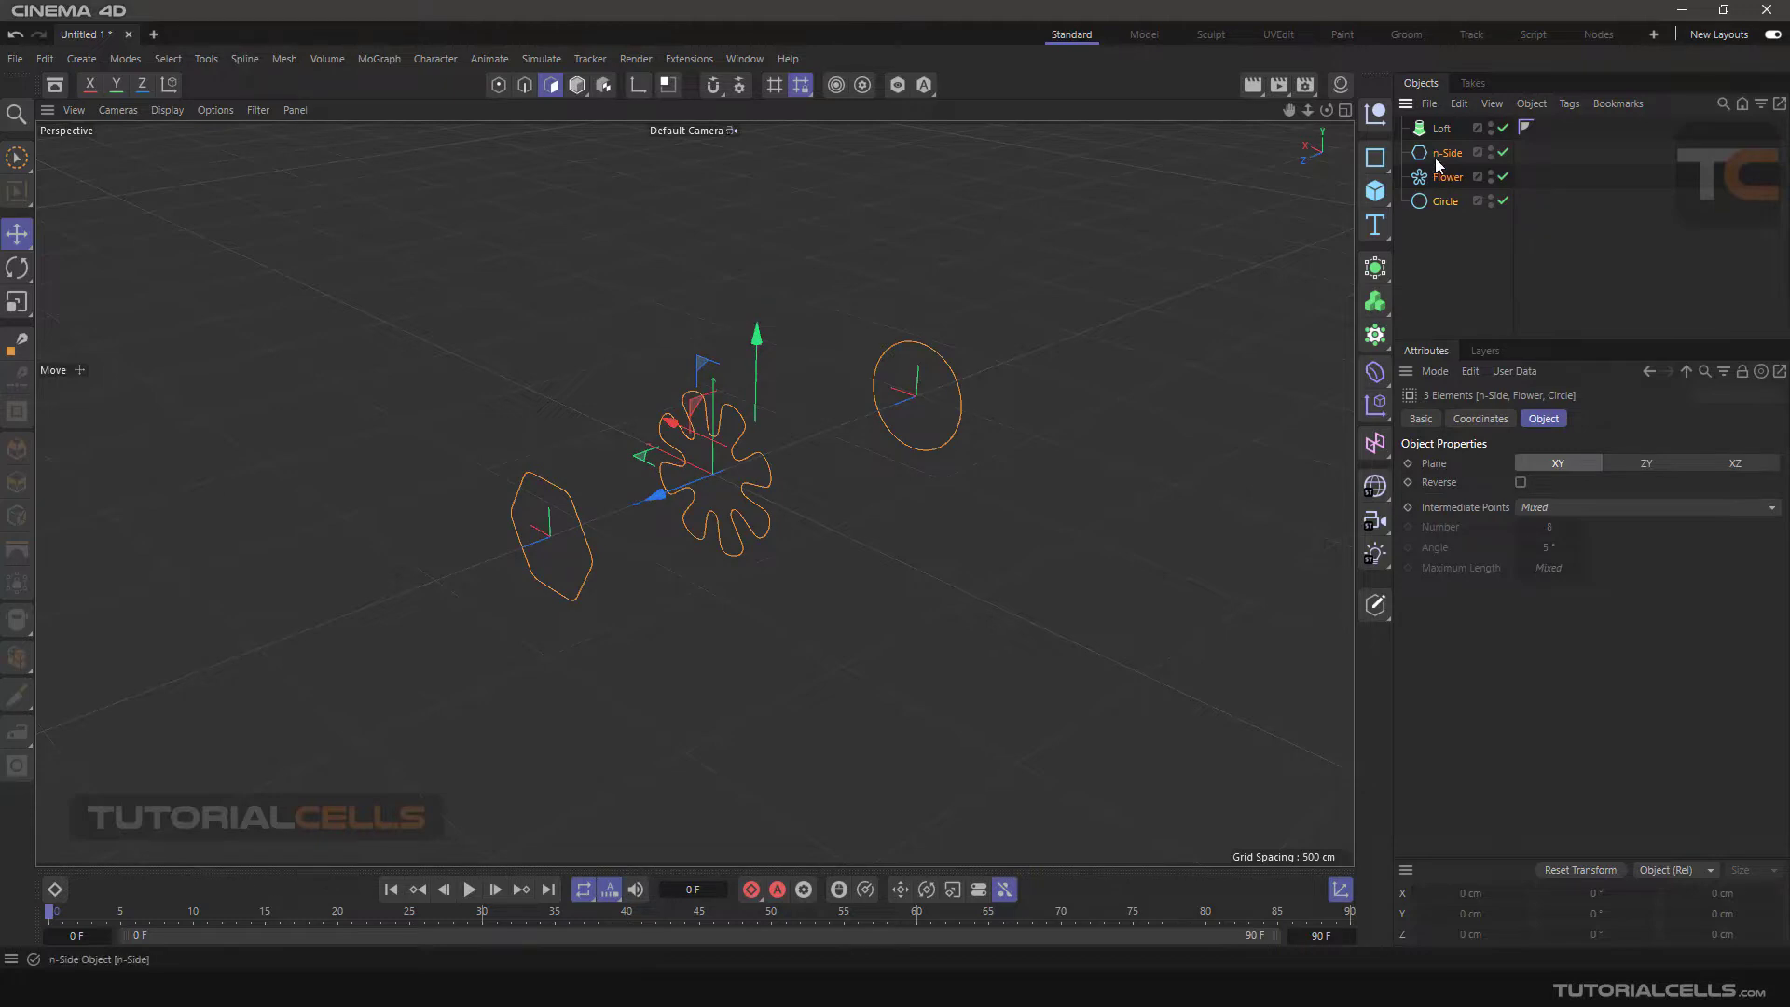
left_click_drag(1436, 153, 1443, 132)
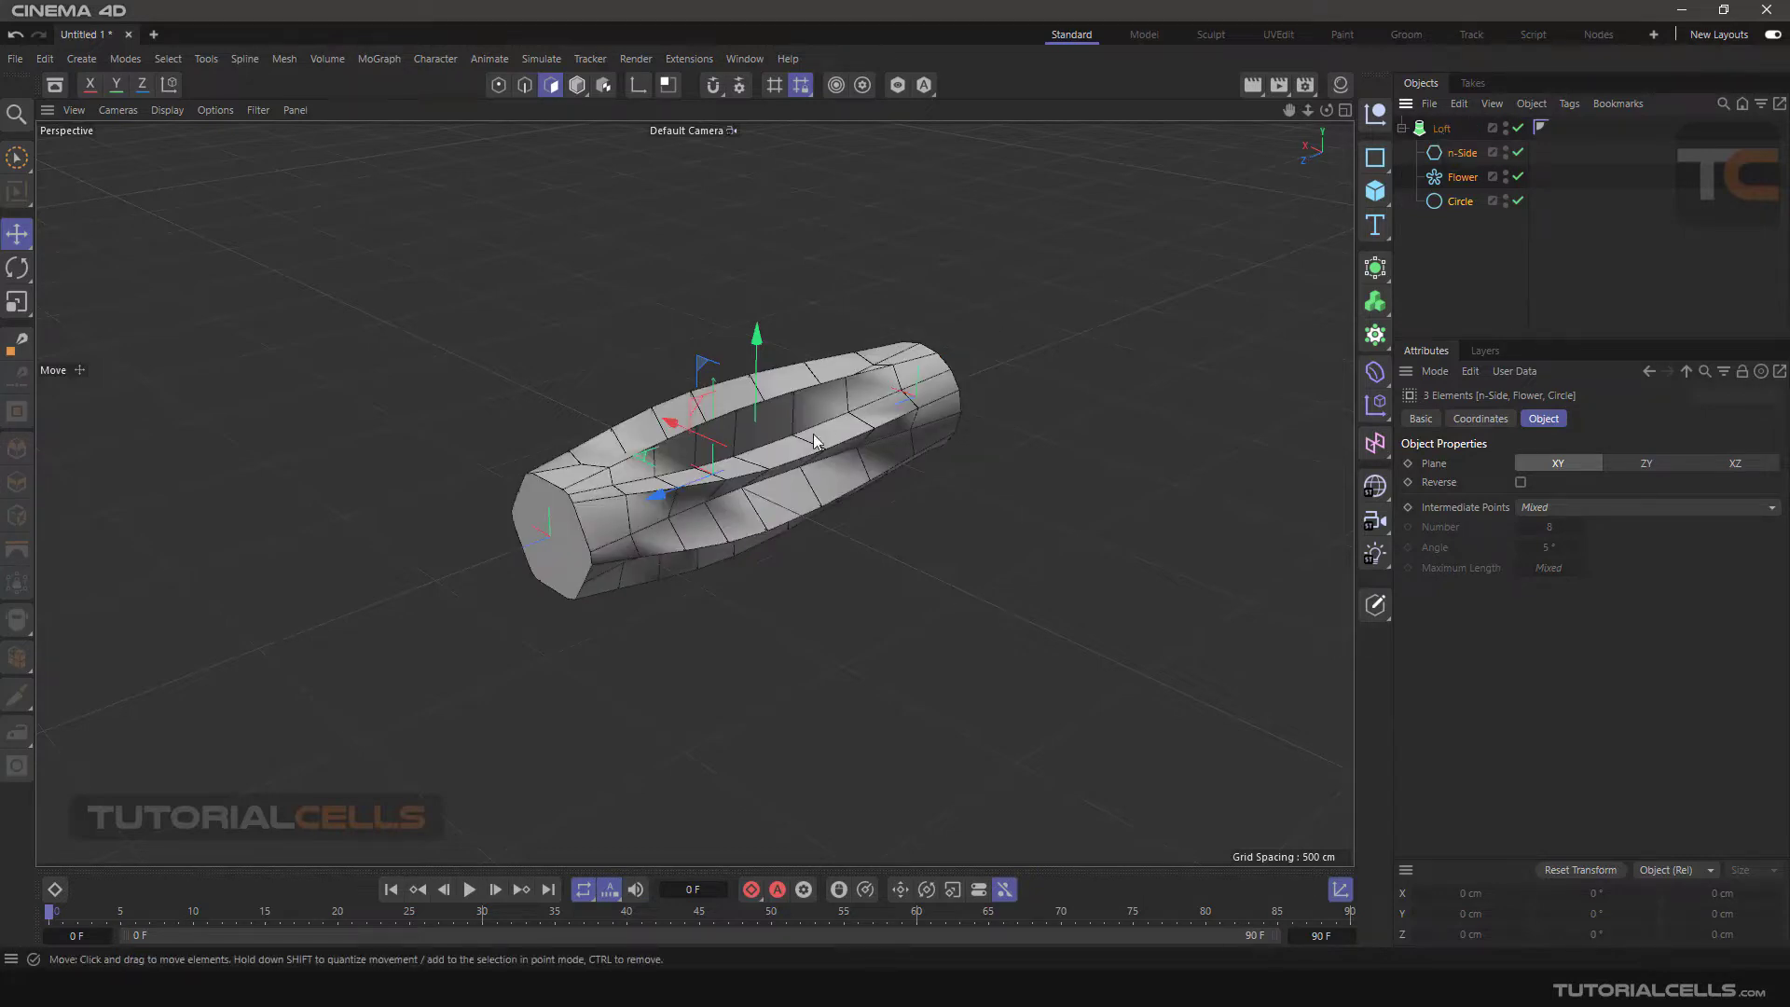
left_click_drag(828, 444, 935, 272)
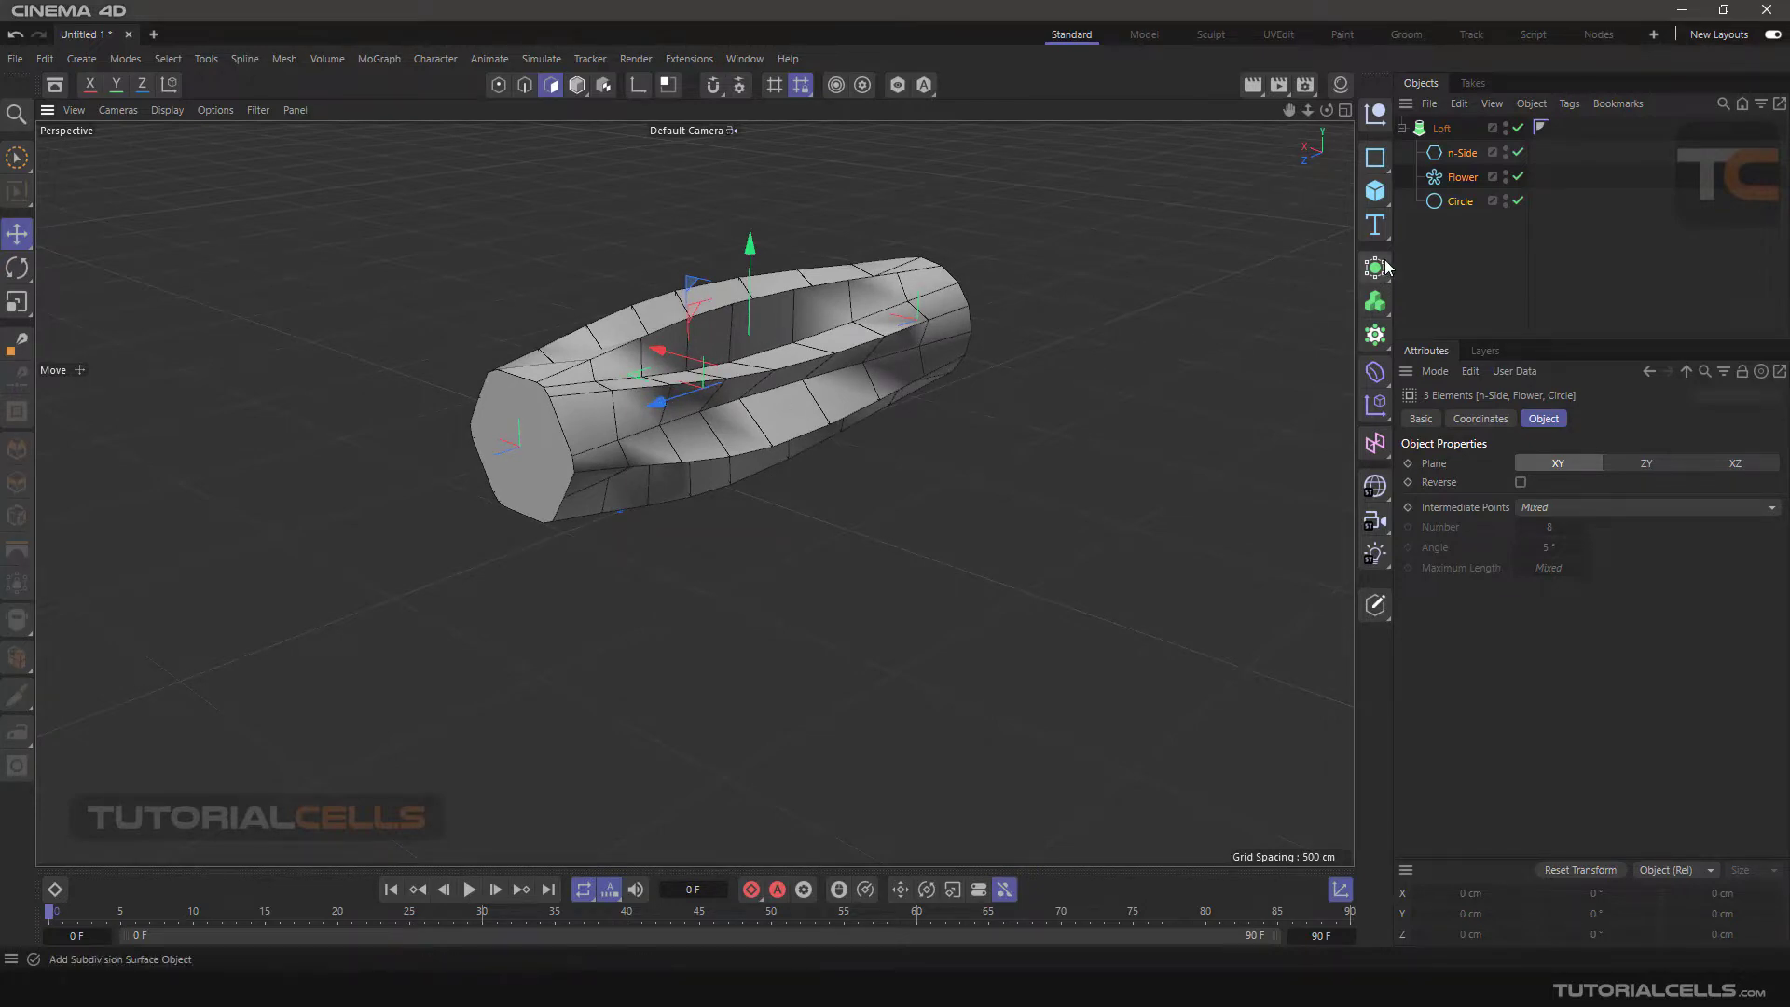
- Examine the order of the Loft's n-Side, Flower and Circle splines with the Loft temporarily disabled
left_click(1443, 164)
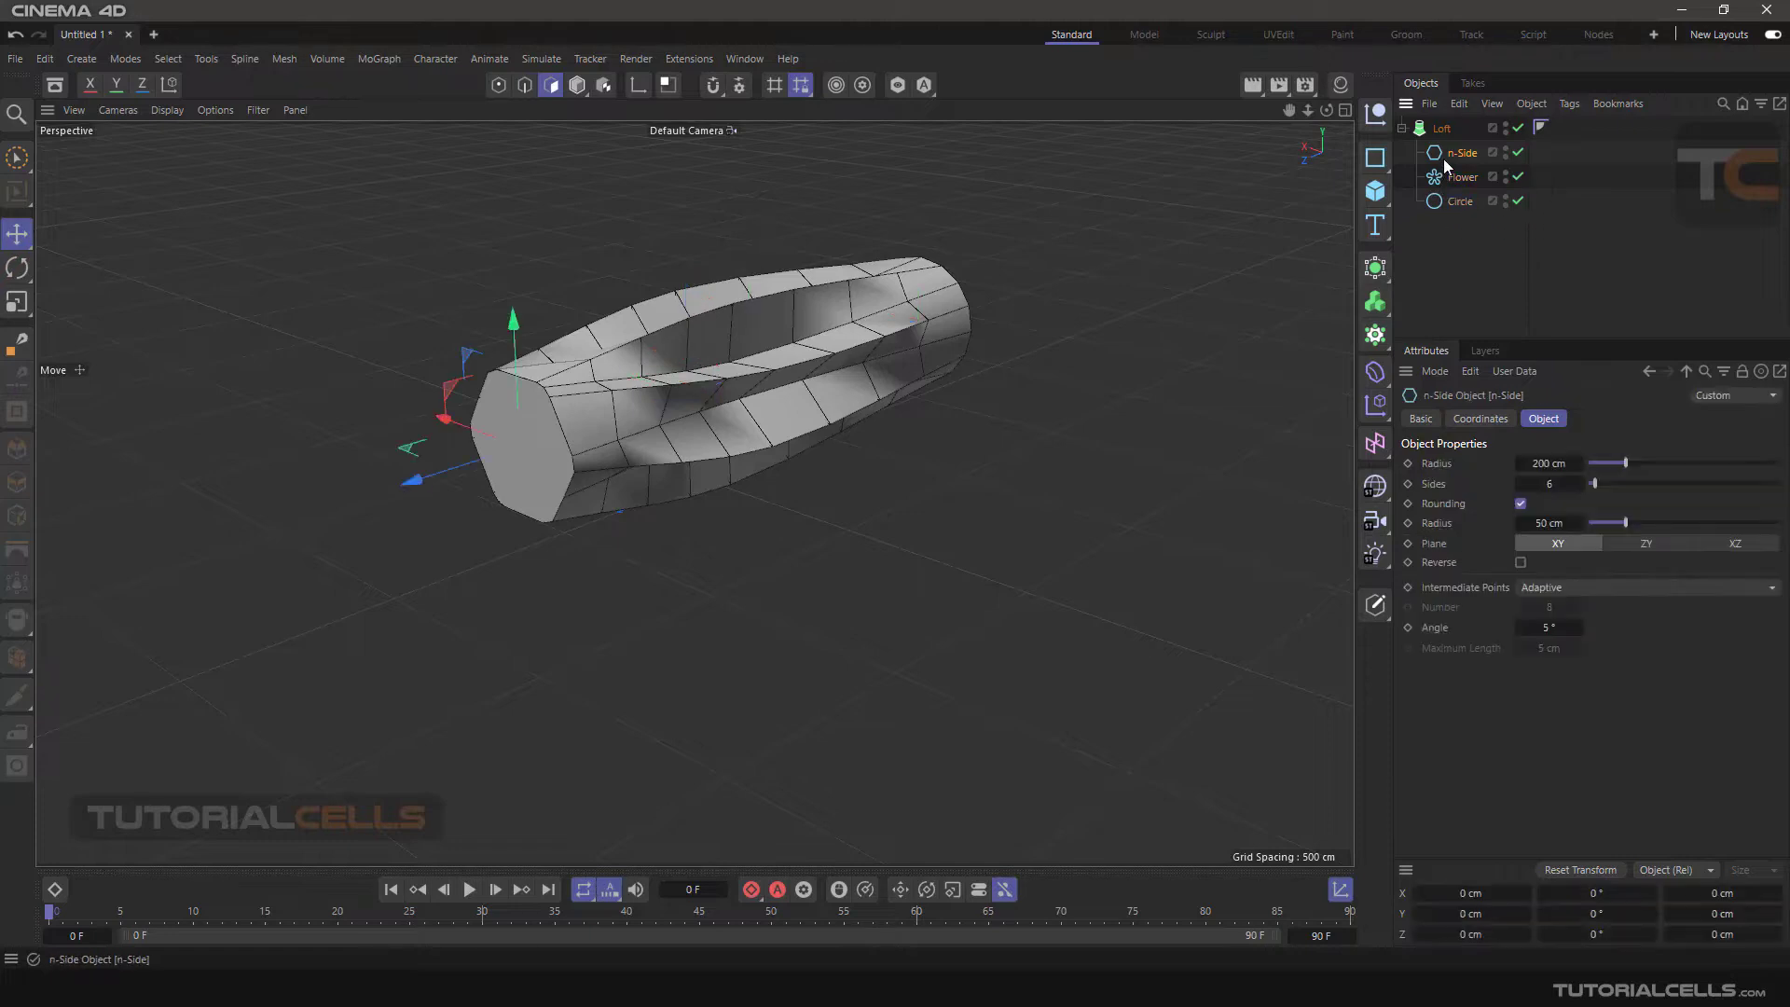
left_click(1518, 128)
left_click(1456, 173)
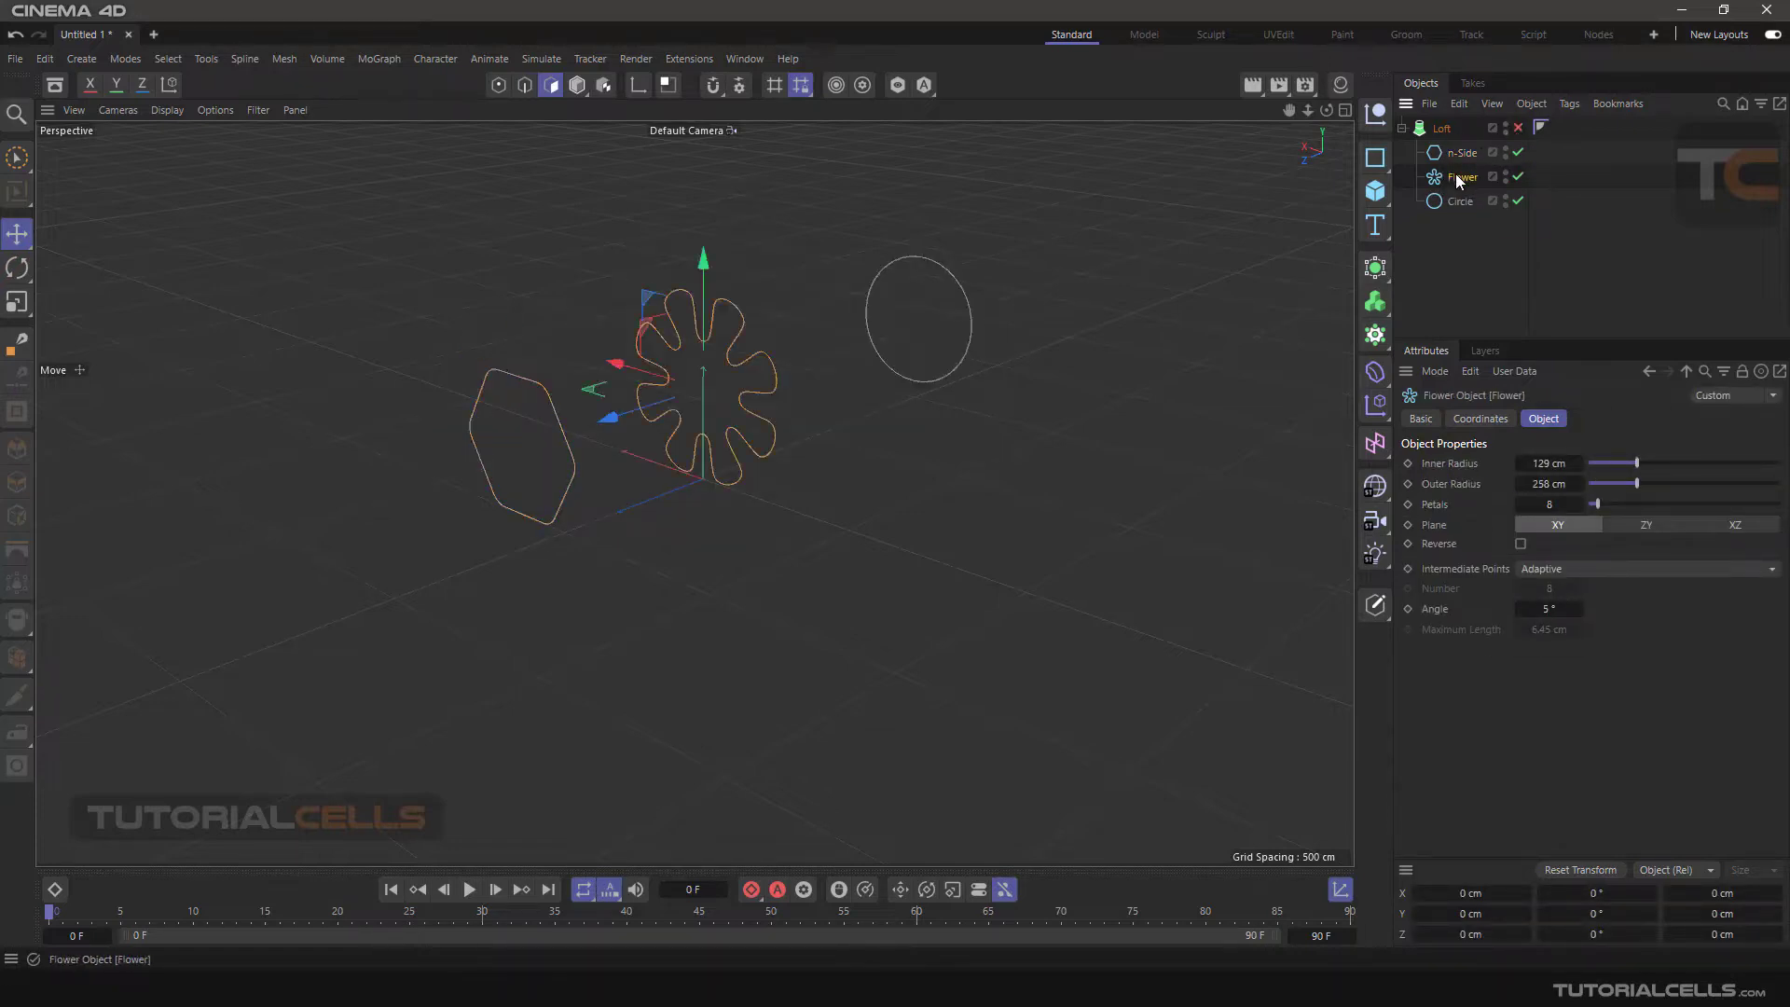
left_click(1448, 203)
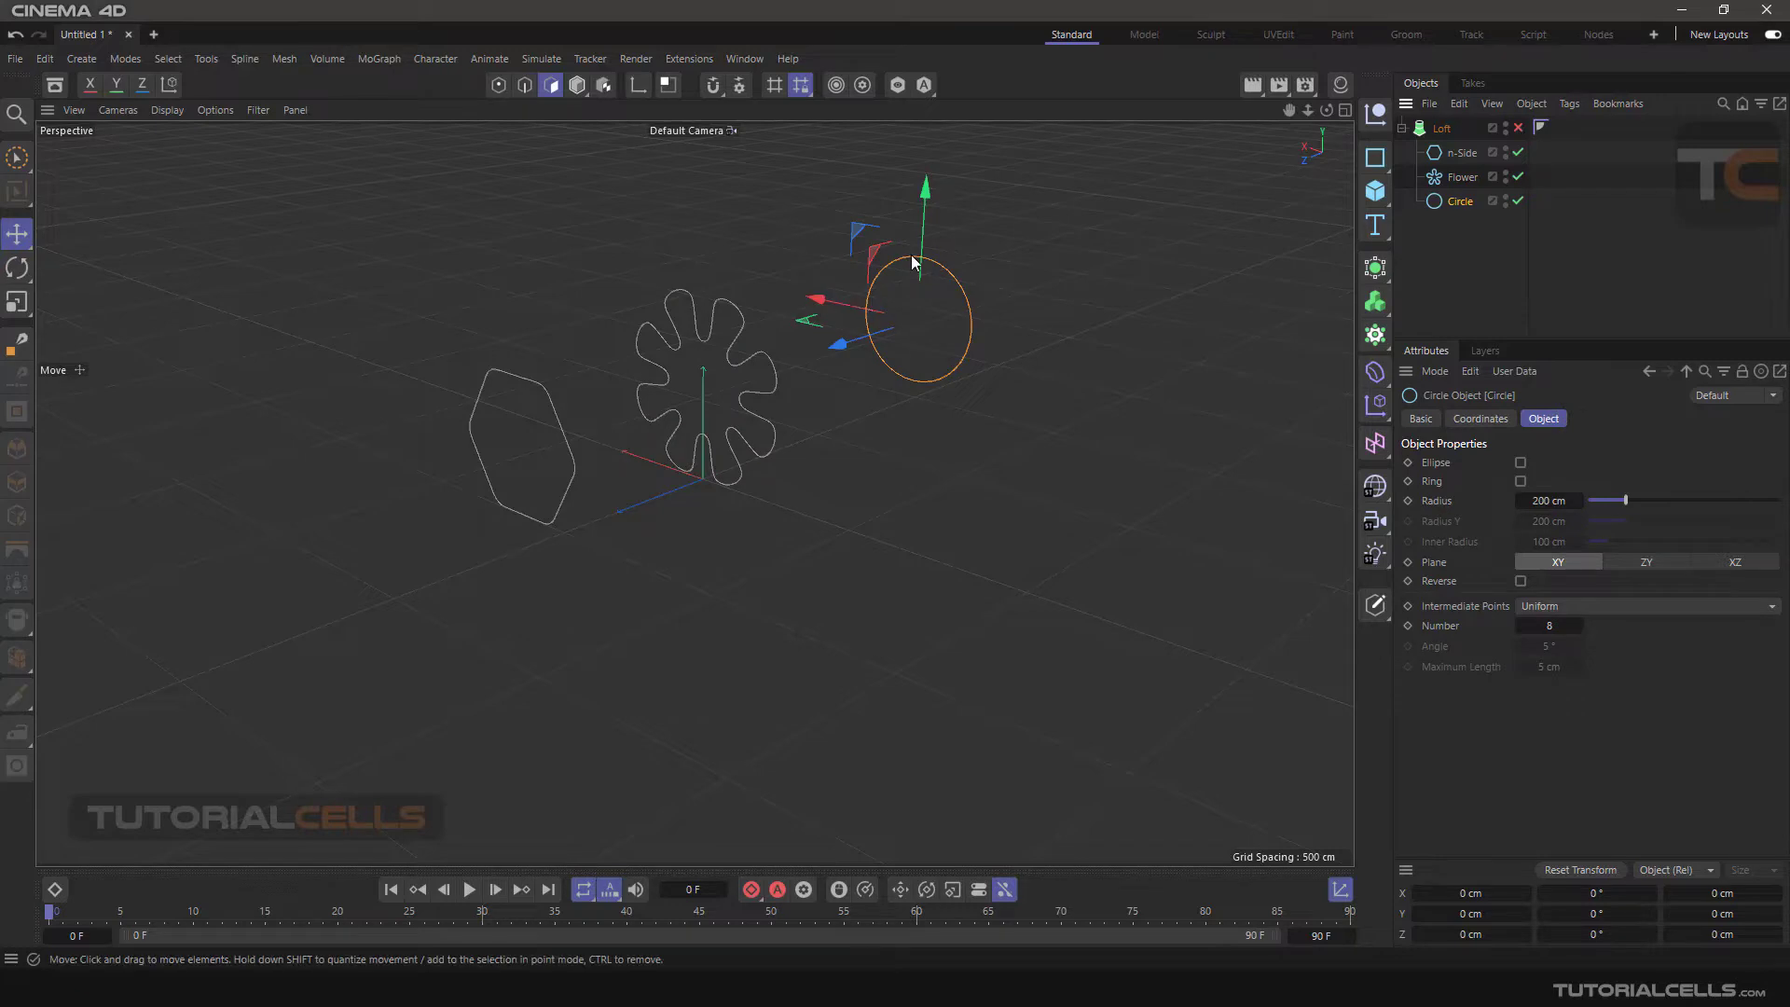
left_click(1454, 154)
left_click(1460, 200)
left_click(1410, 250)
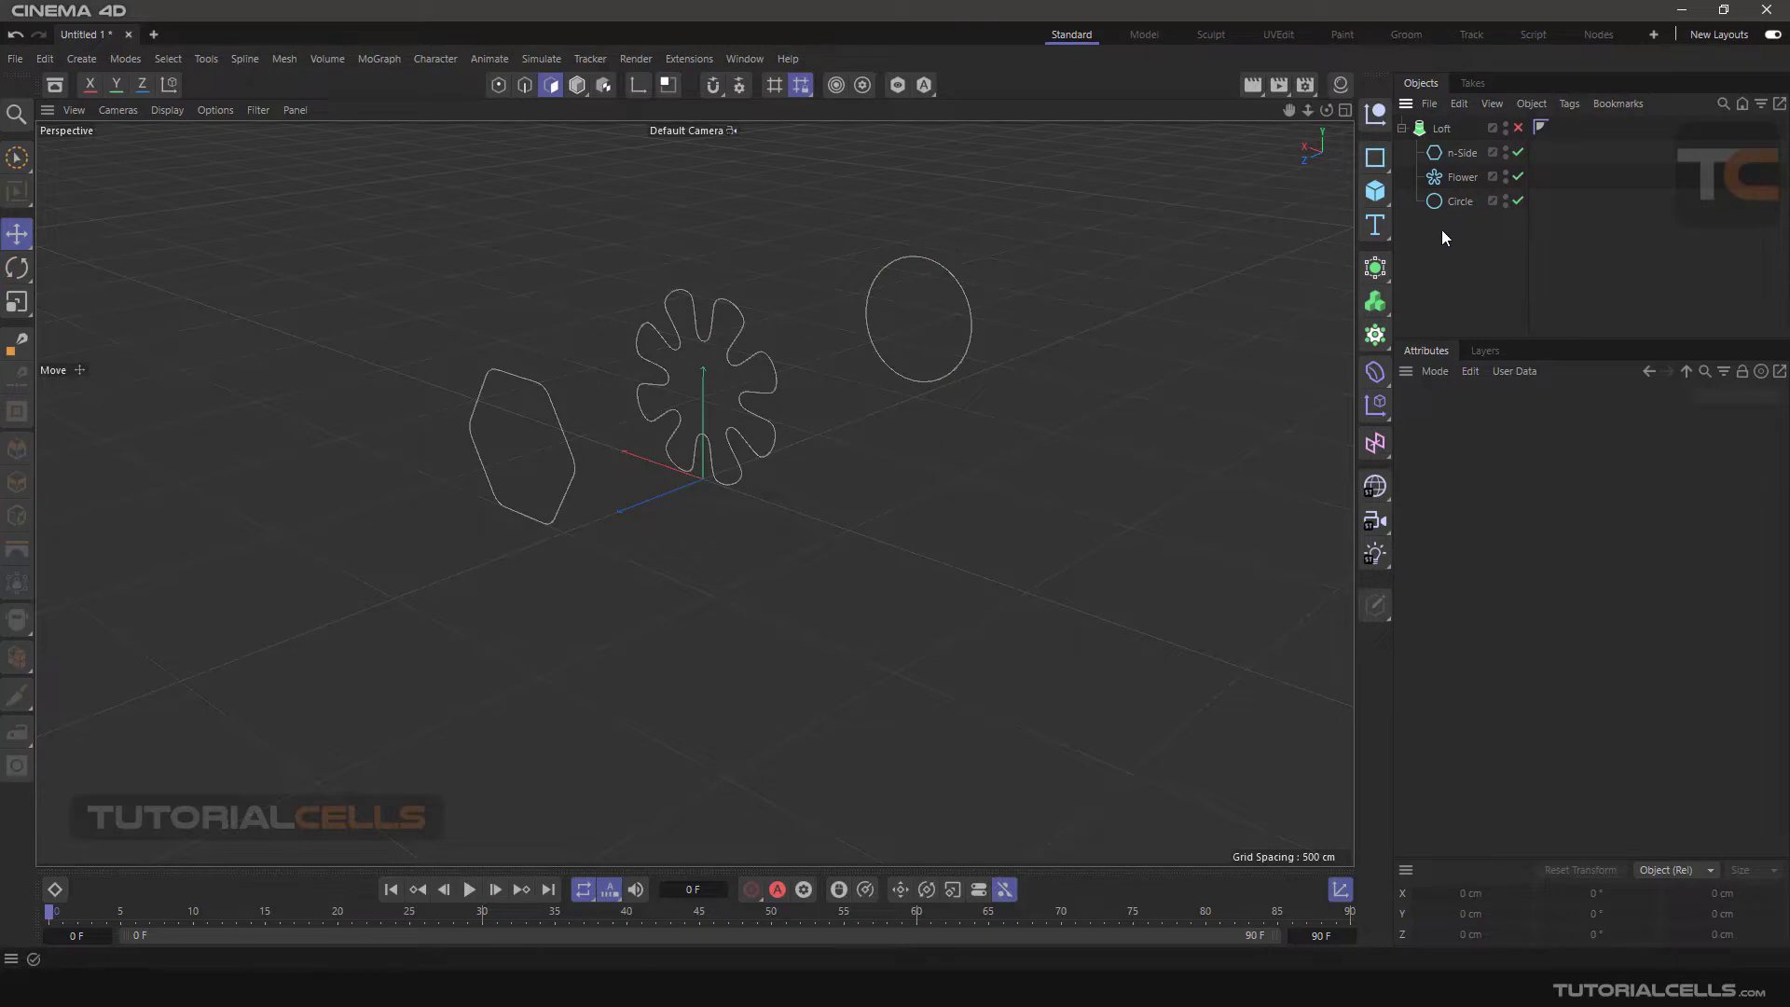
left_click(1441, 154)
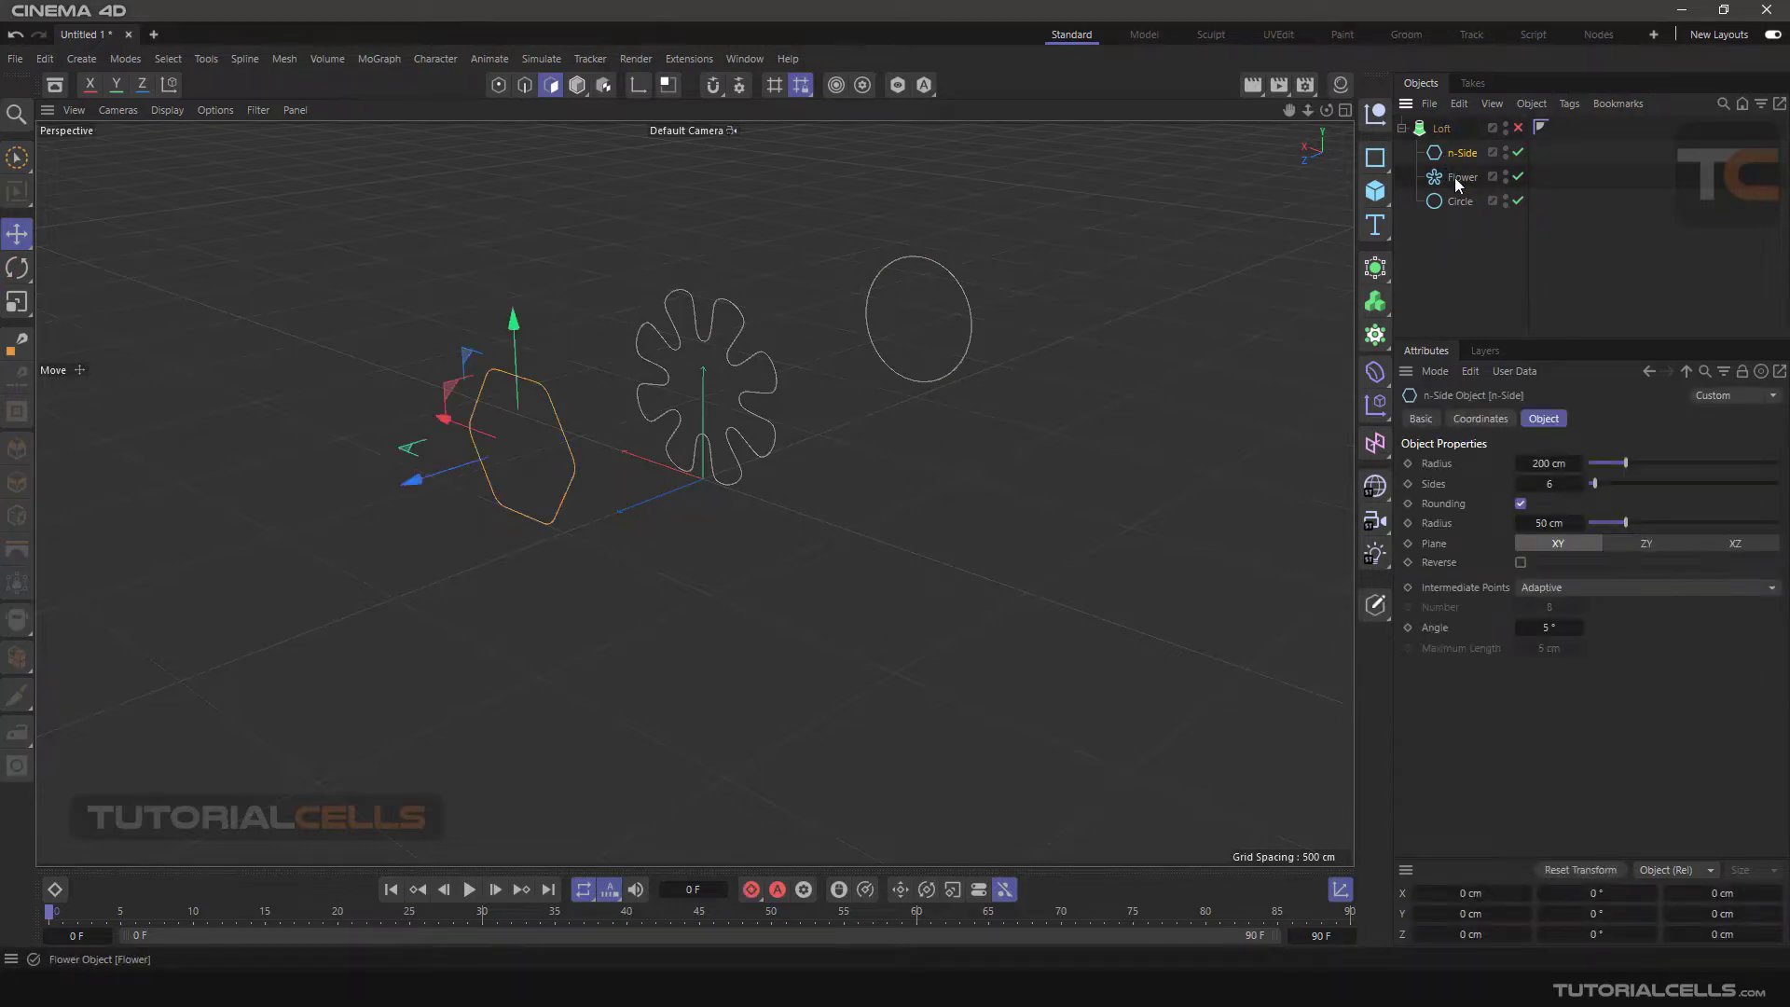
left_click(1477, 180)
left_click(1461, 202)
left_click(1471, 234)
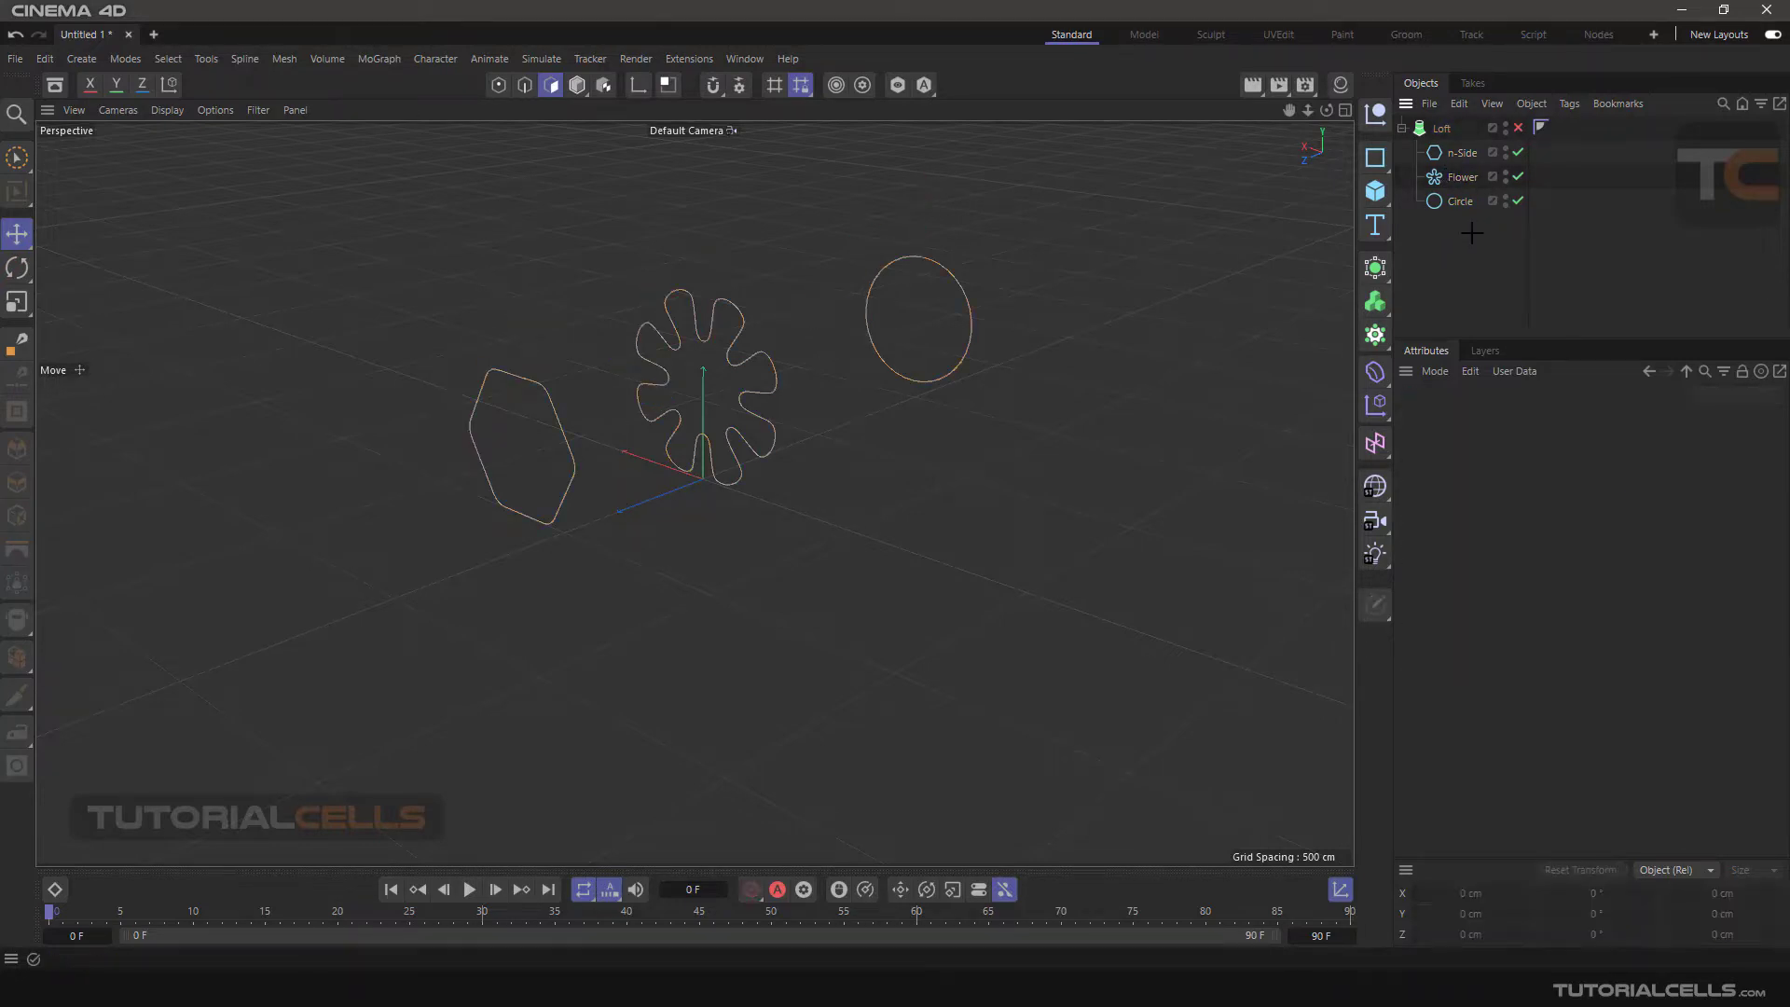
left_click(1517, 128)
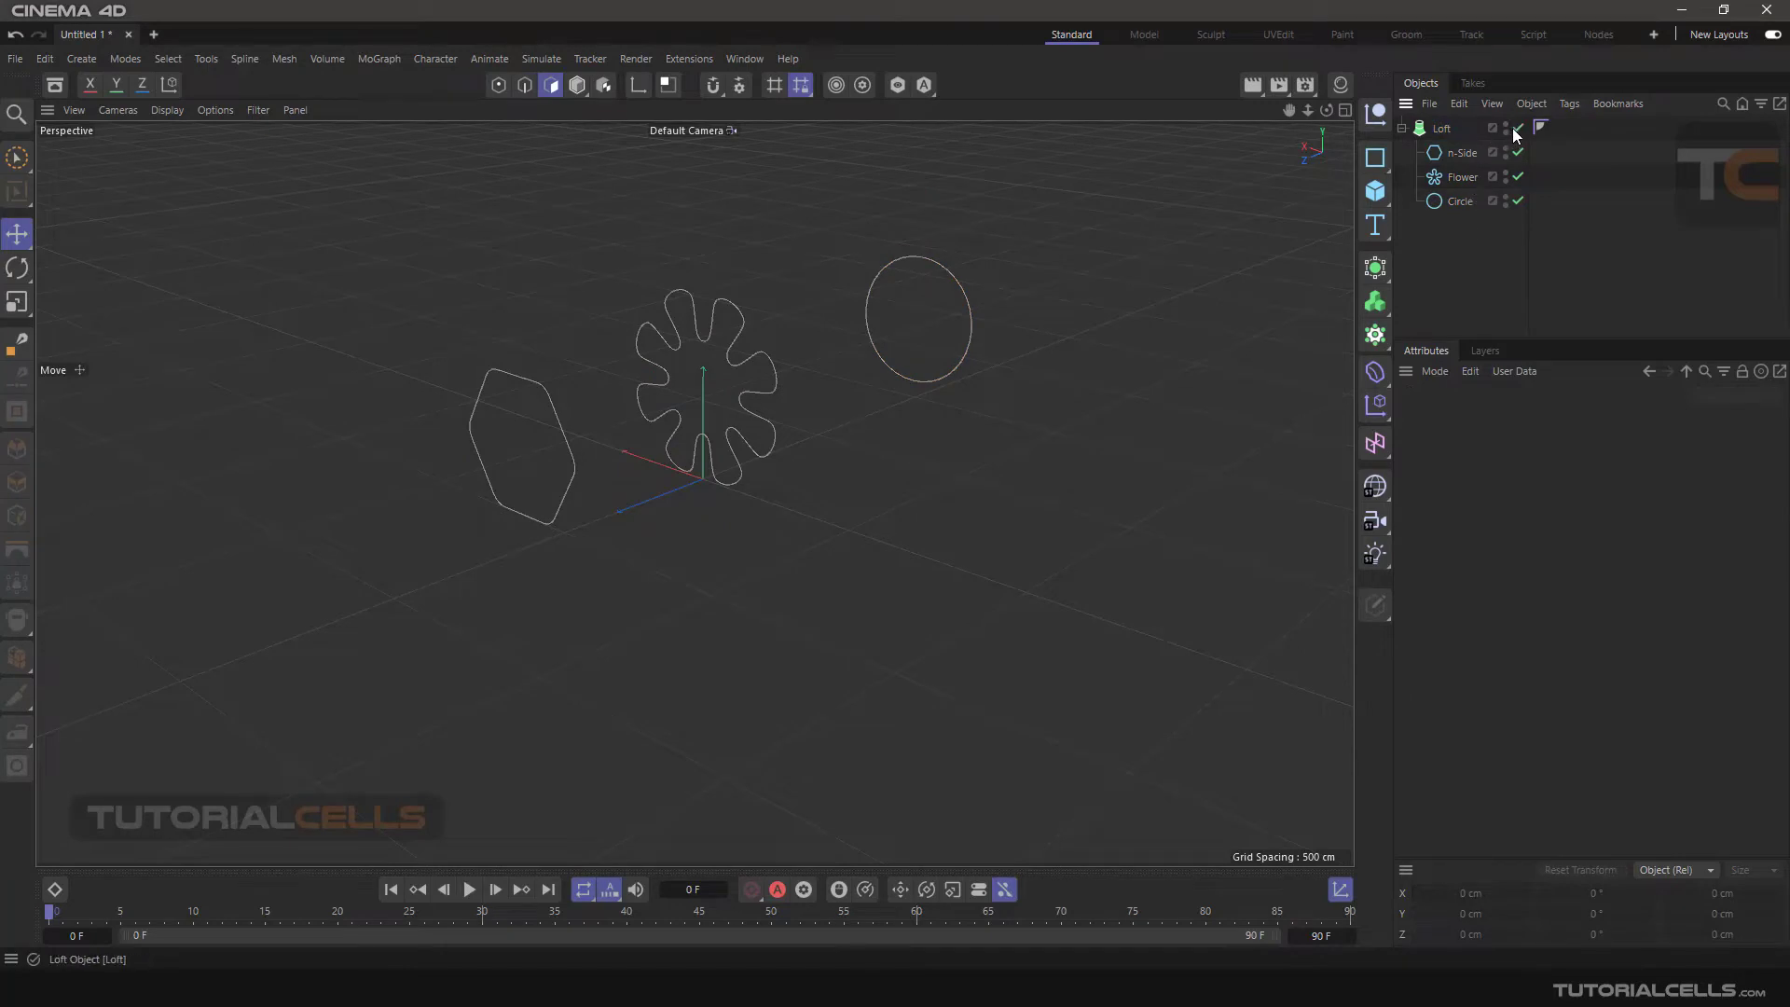
- Set the Loft's Mesh Subdivision U to 53 and Mesh Subdivision V to 37
left_click(1443, 131)
left_click_drag(854, 416, 961, 483, "alt")
left_click(1543, 418)
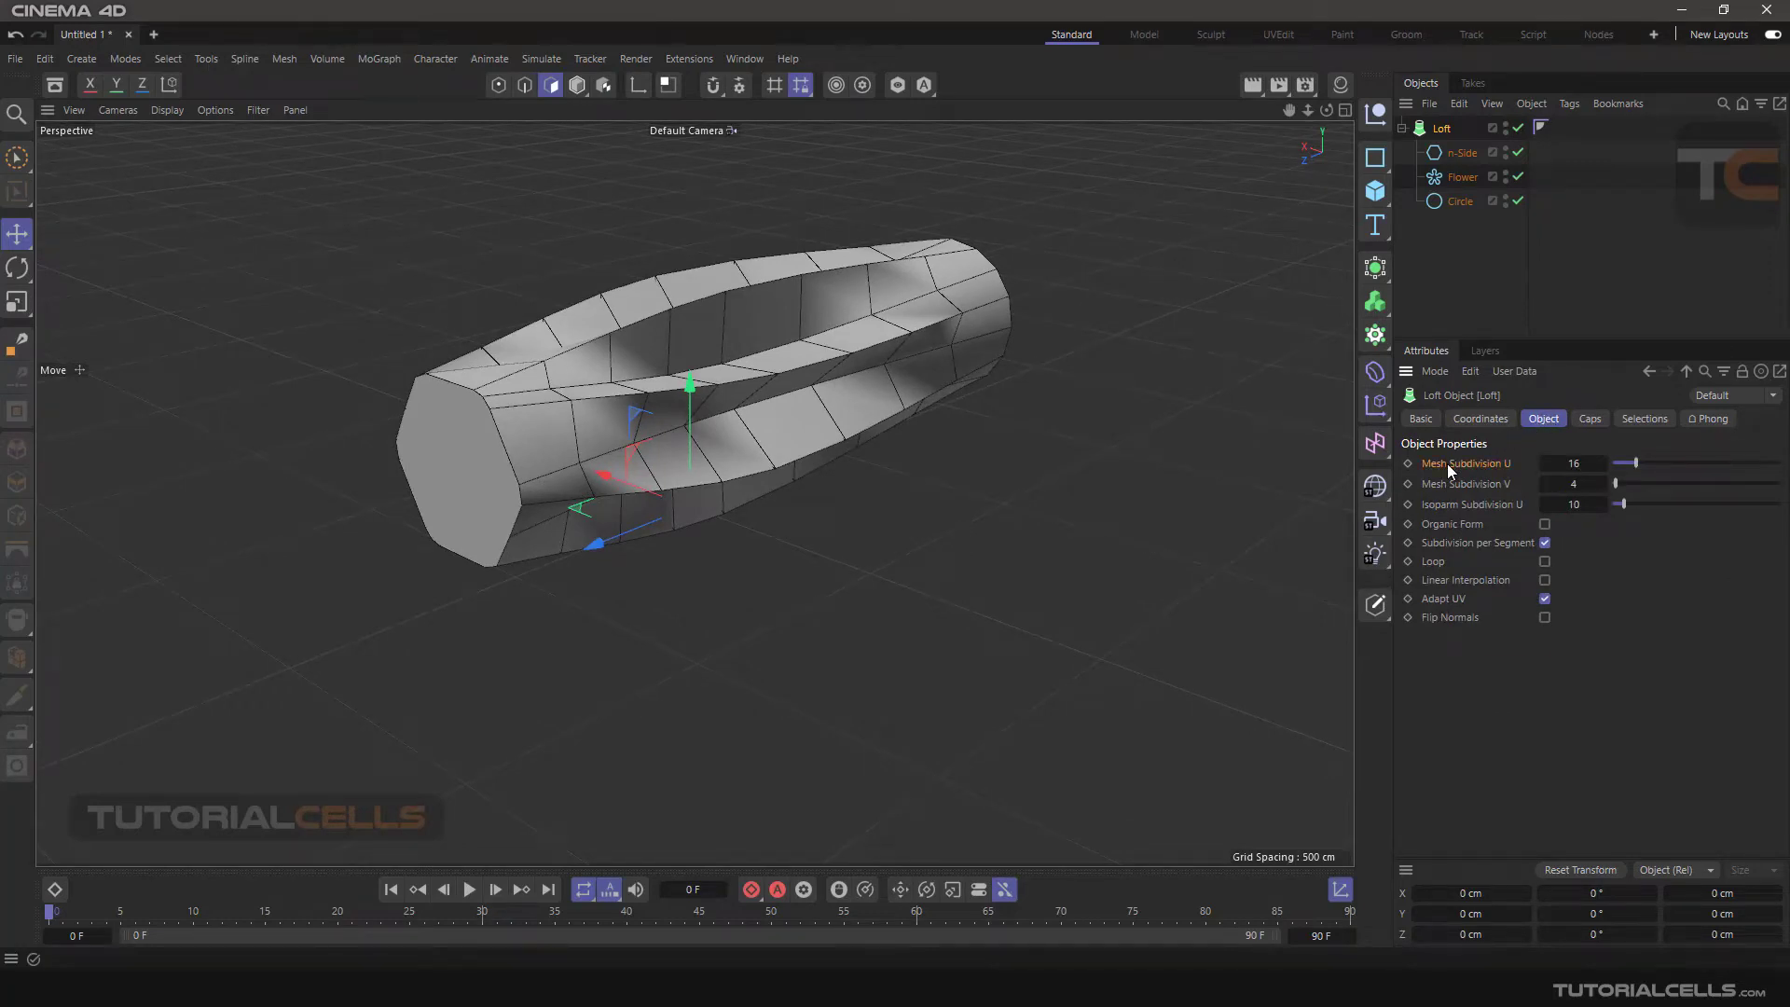
mouse_move(856, 344)
left_mouse_down("alt")
mouse_move(799, 313)
mouse_move(711, 312)
mouse_move(842, 335)
mouse_move(857, 361)
mouse_move(858, 345)
left_mouse_up("alt")
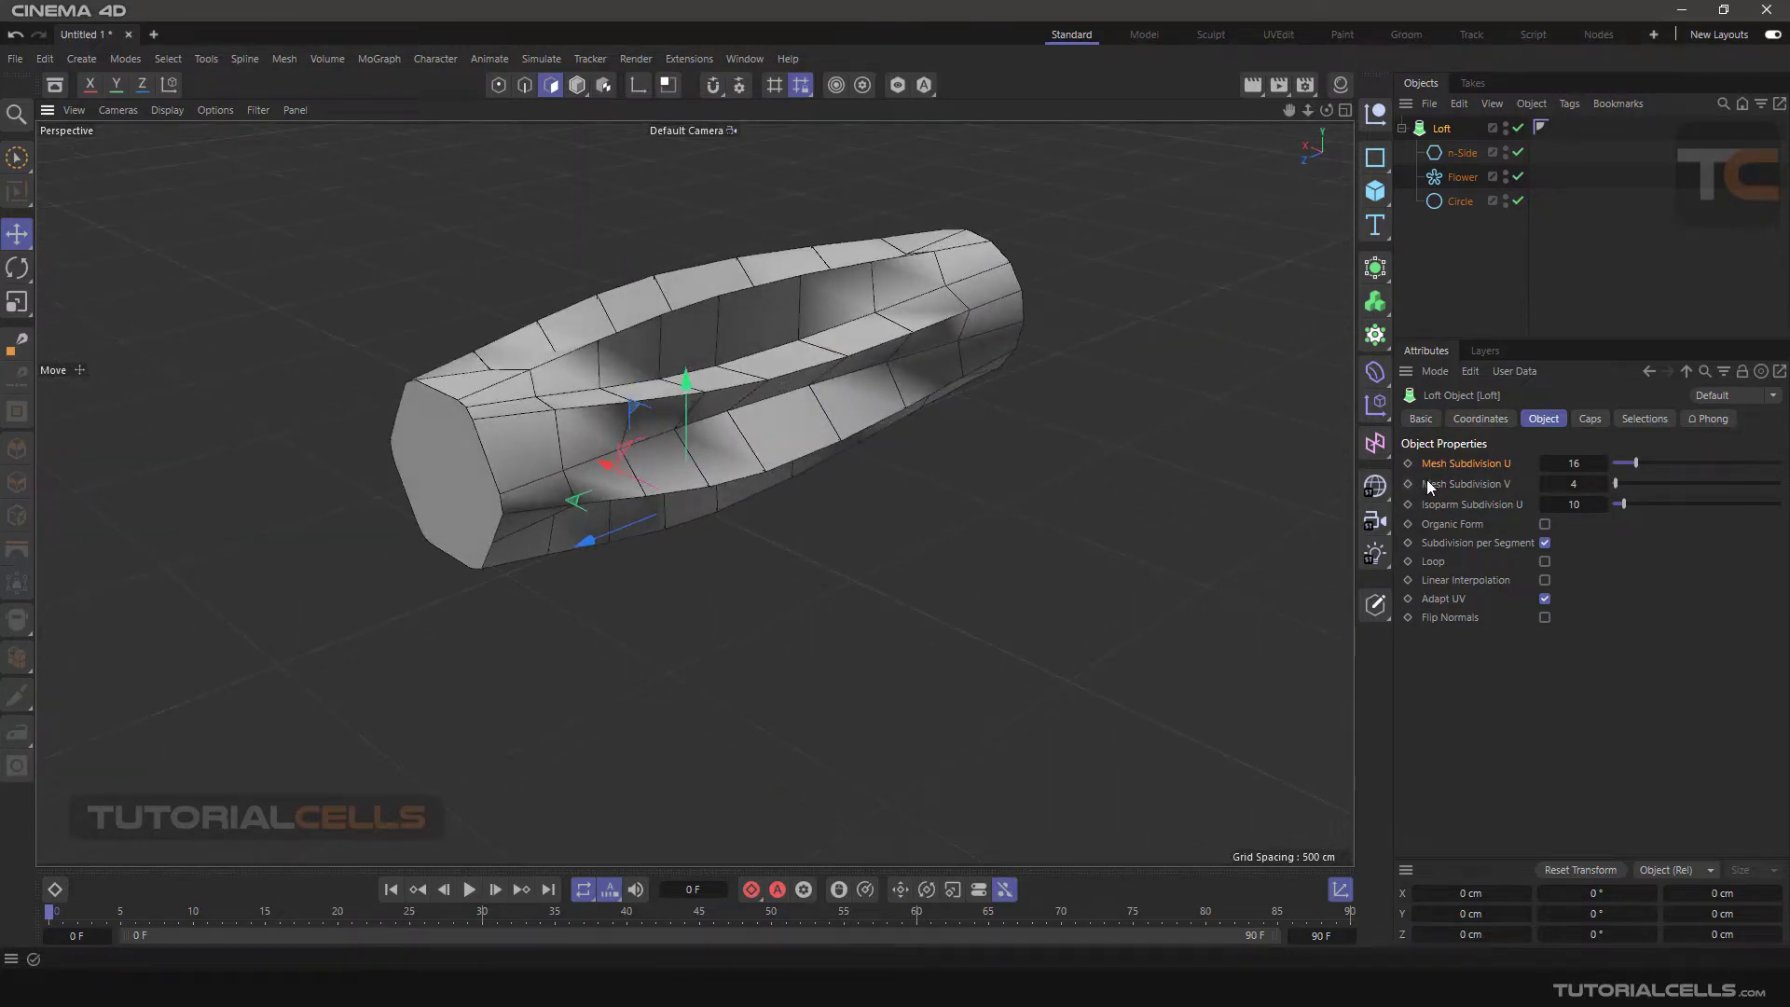
left_click_drag(1636, 464, 1672, 483)
left_click_drag(1007, 382, 1044, 336, "alt")
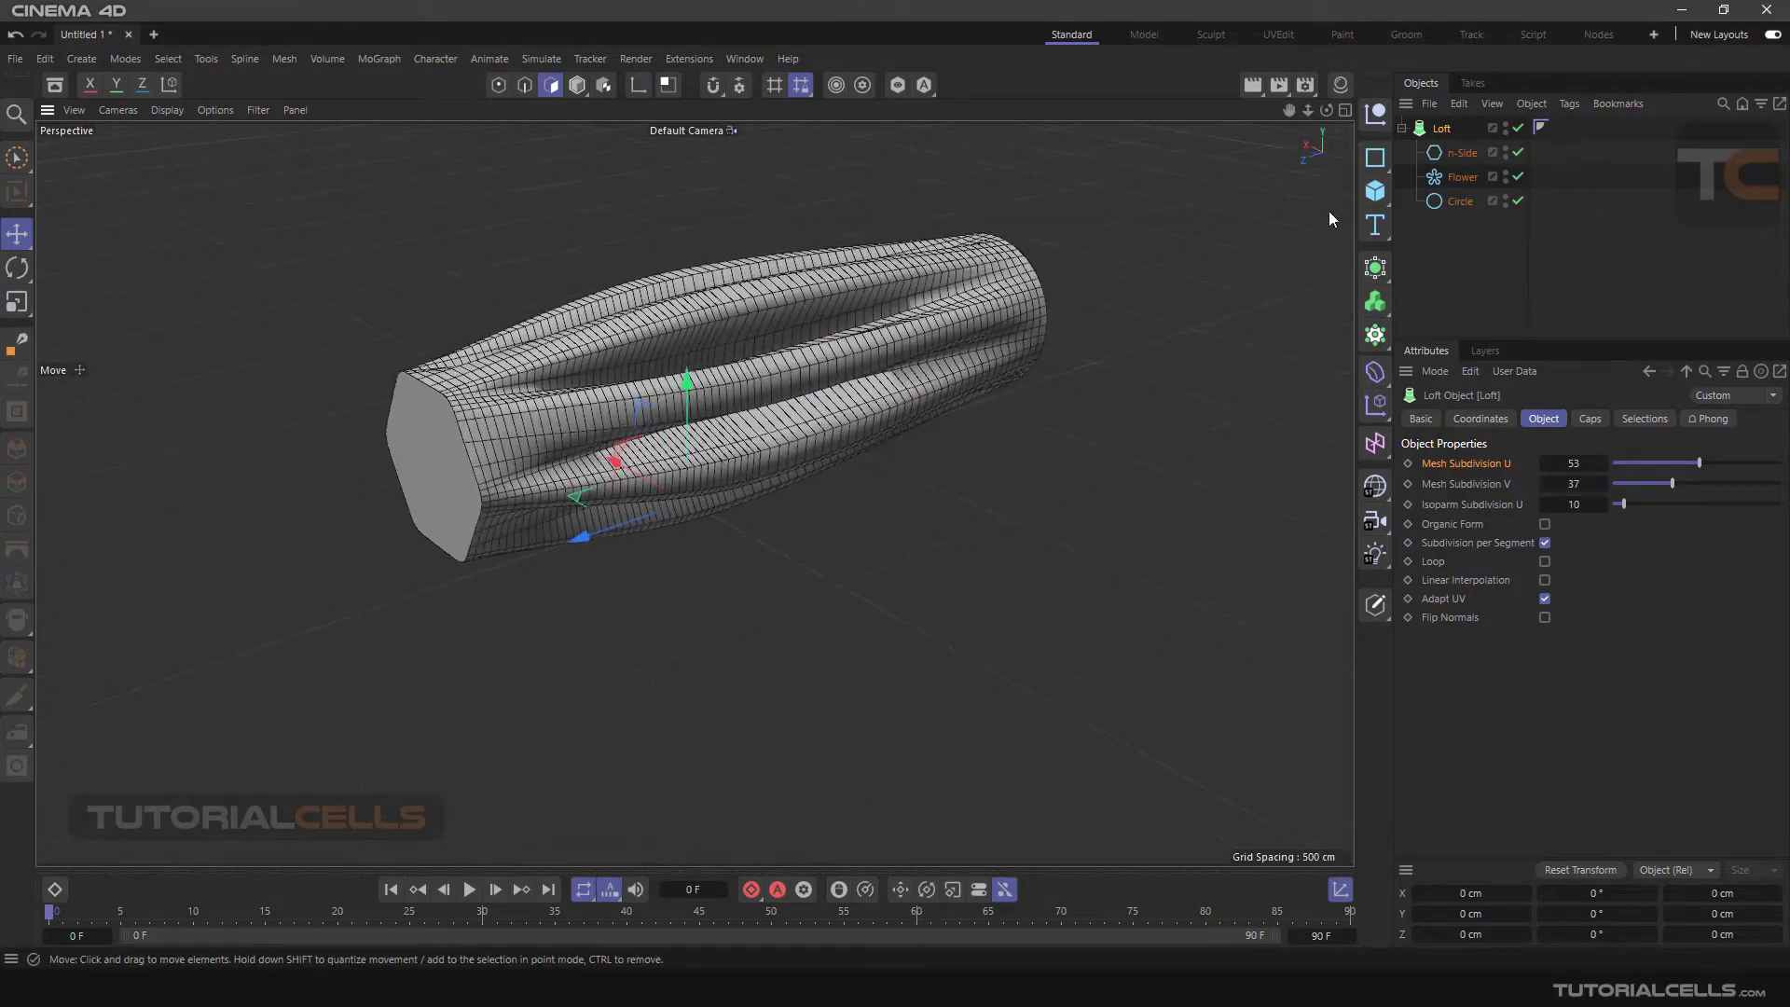
- Move the Flower spline slightly toward the circle end and scale it down to about 58%
left_click(1453, 182)
left_click_drag(585, 424, 629, 411)
left_click_drag(730, 273, 737, 312)
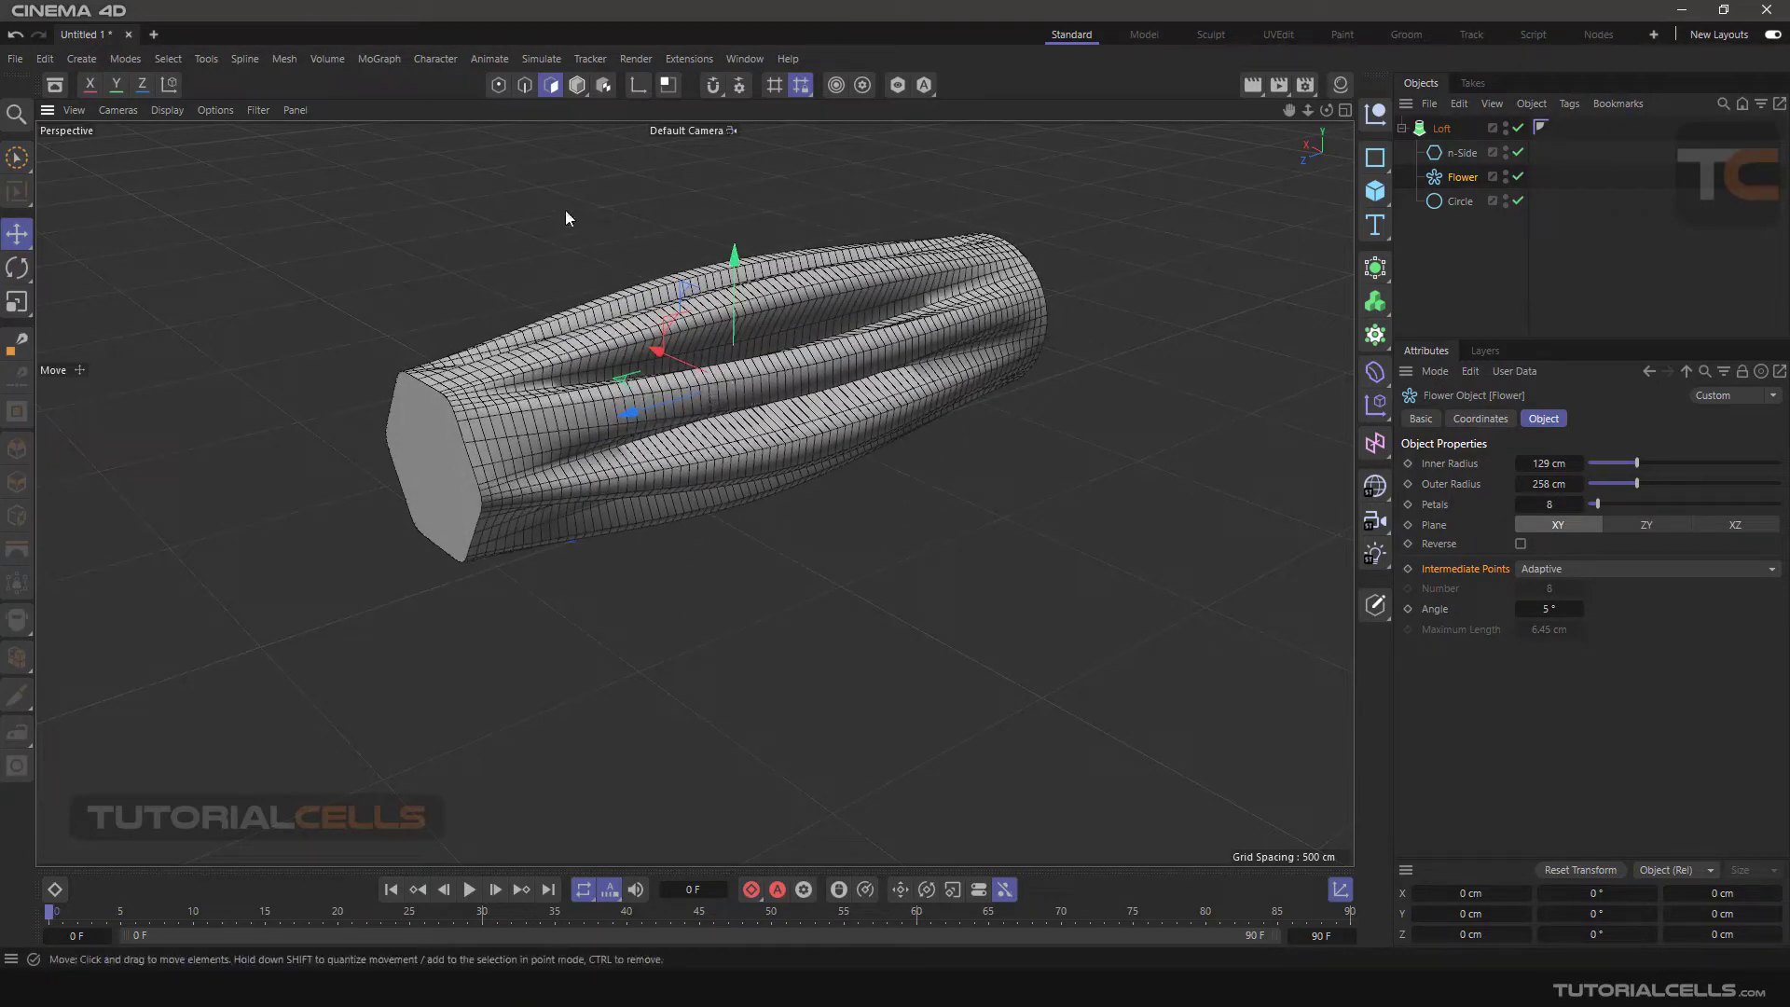
left_click(17, 268)
left_click(17, 302)
left_click_drag(484, 237, 156, 606)
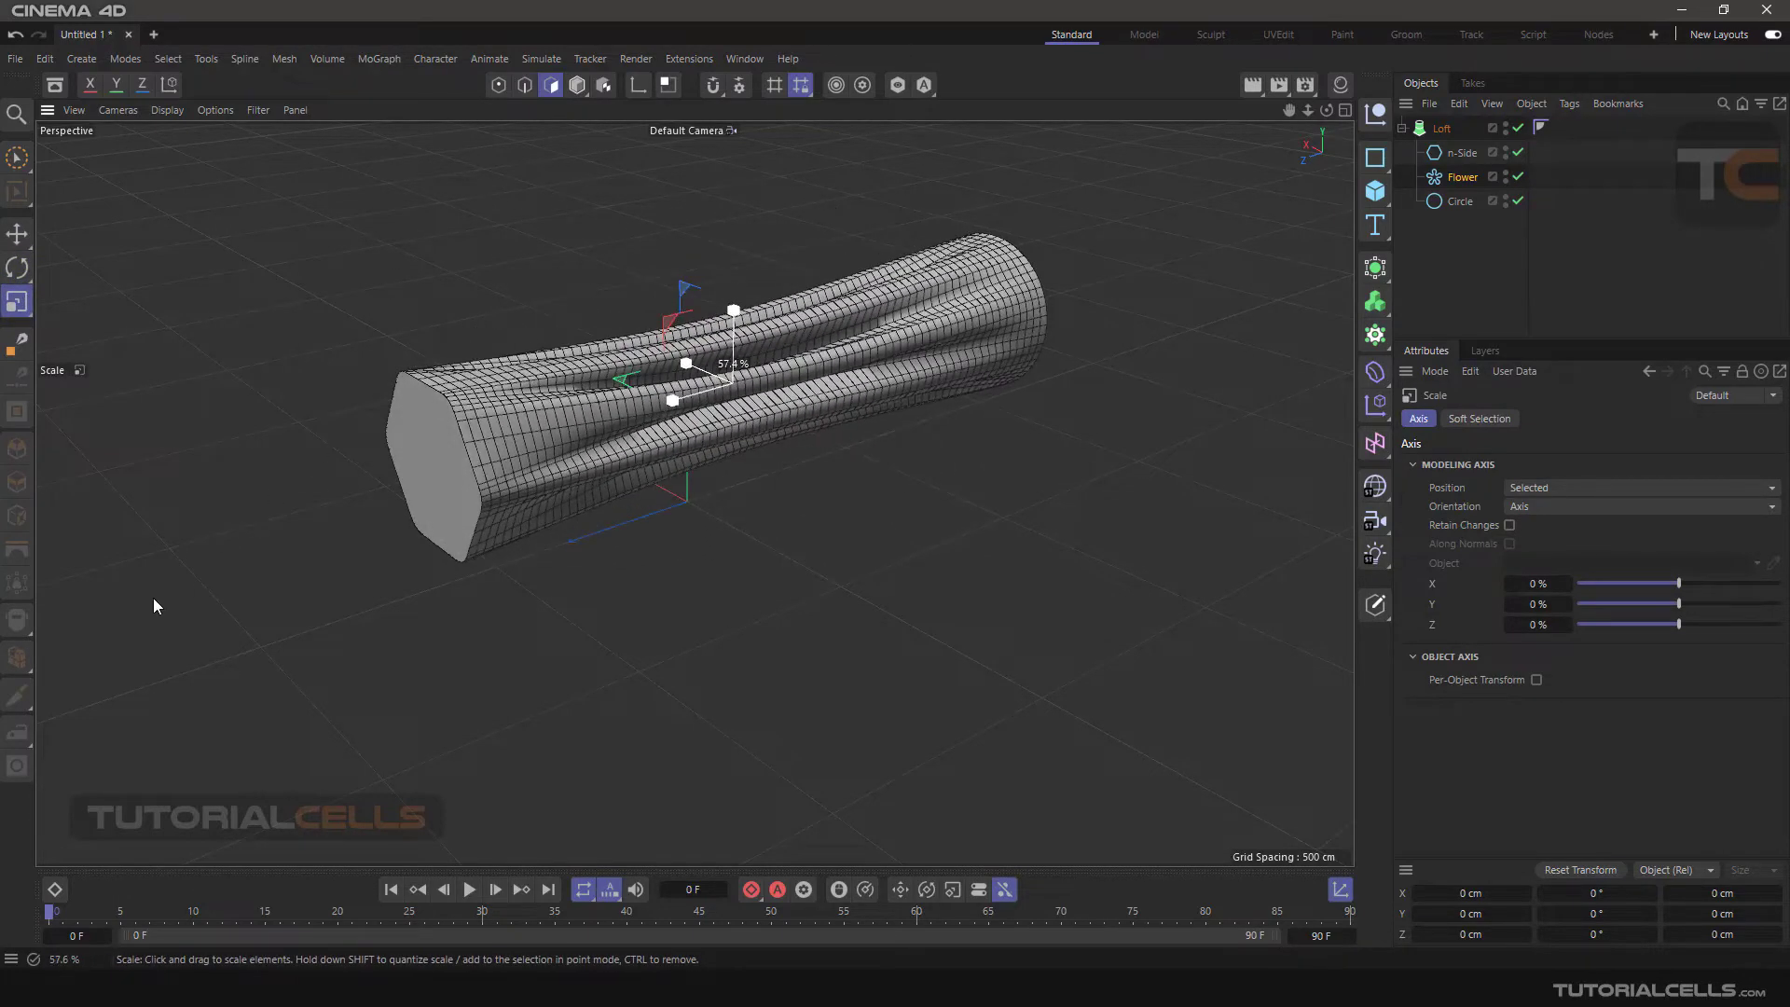
- Scale up the two end splines, the n-Side to about 260 cm radius and the Circle to about 240 cm
left_click(1461, 152)
left_click_drag(601, 601, 719, 528)
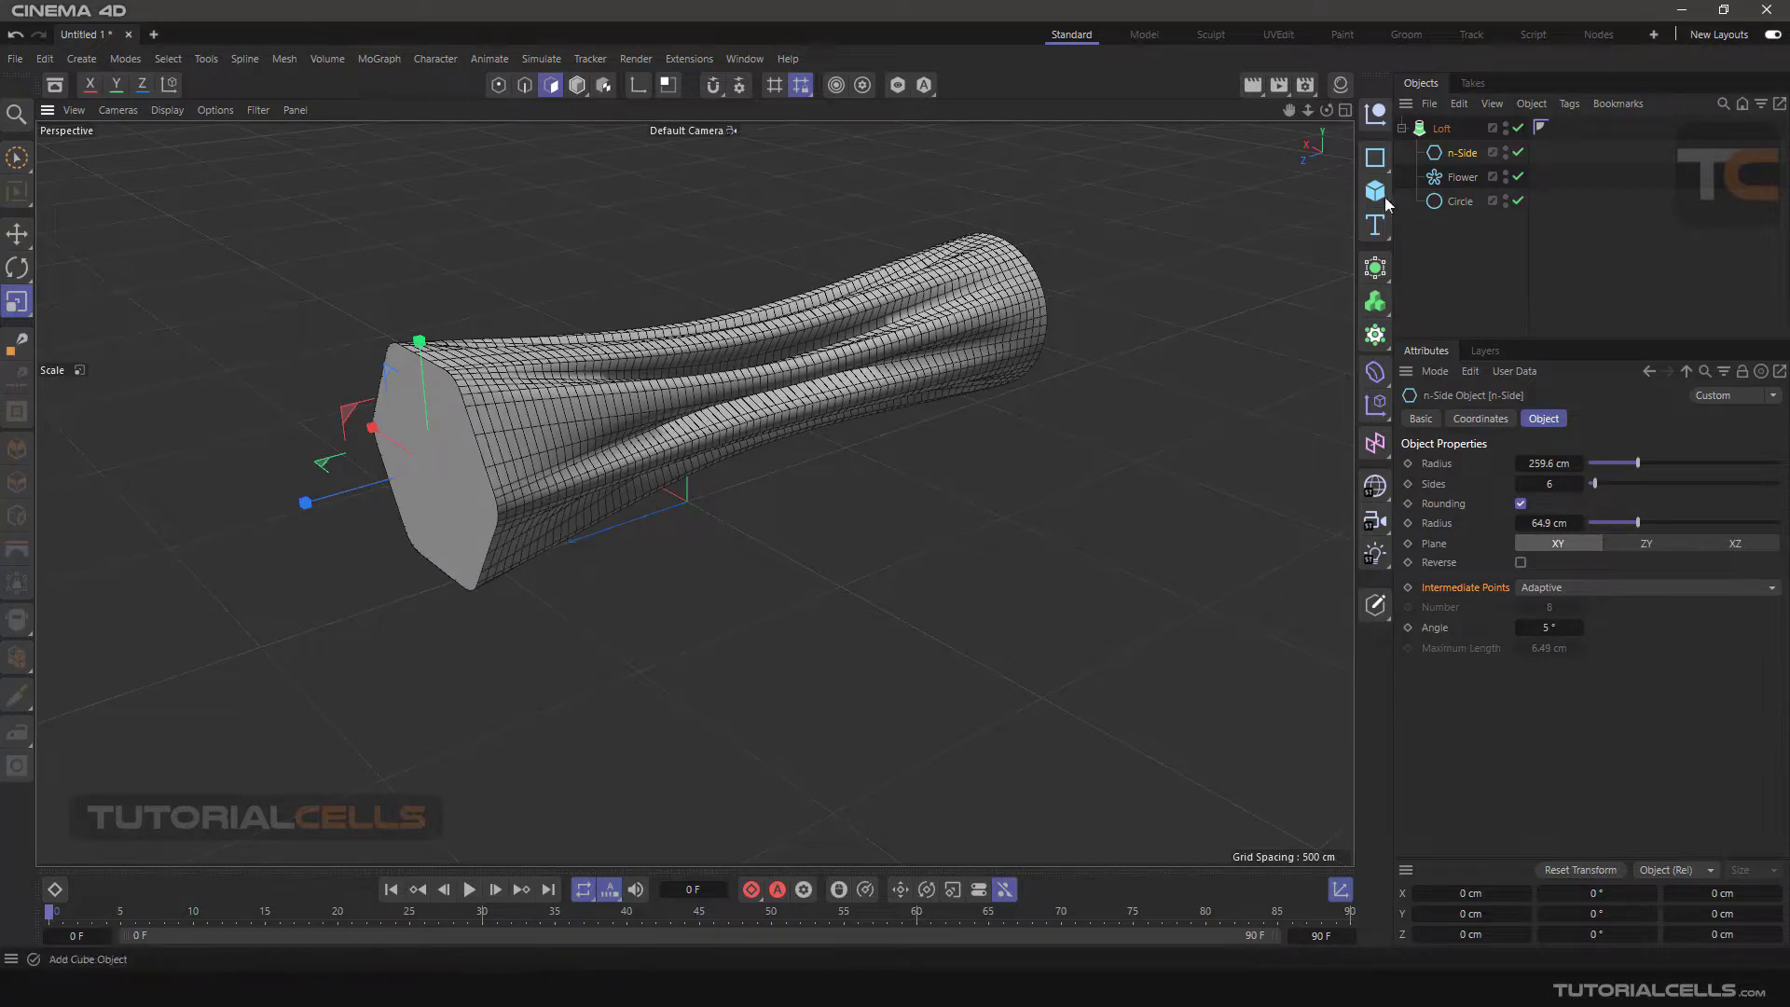
left_click(1456, 201)
left_click_drag(966, 552, 1099, 463)
- Convert the n-Side, Flower and Circle splines to editable splines and enter point editing on the Circle
left_click_drag(1468, 246, 1434, 149)
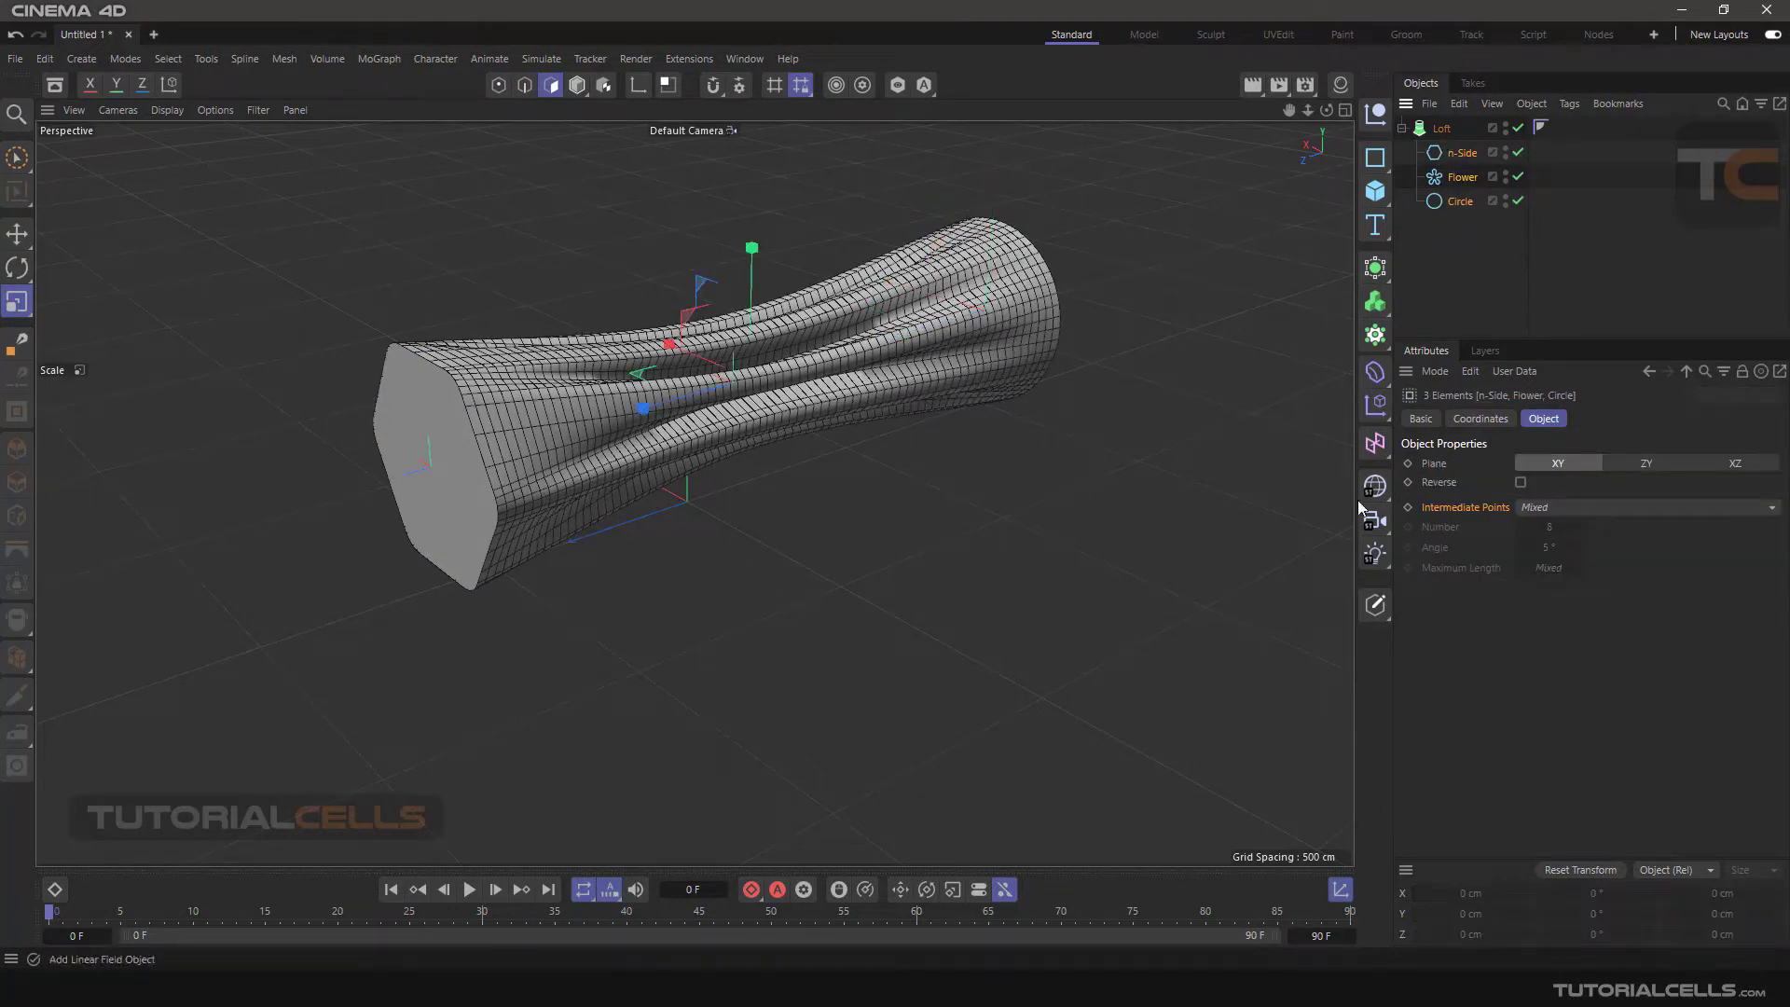
left_click(1375, 605)
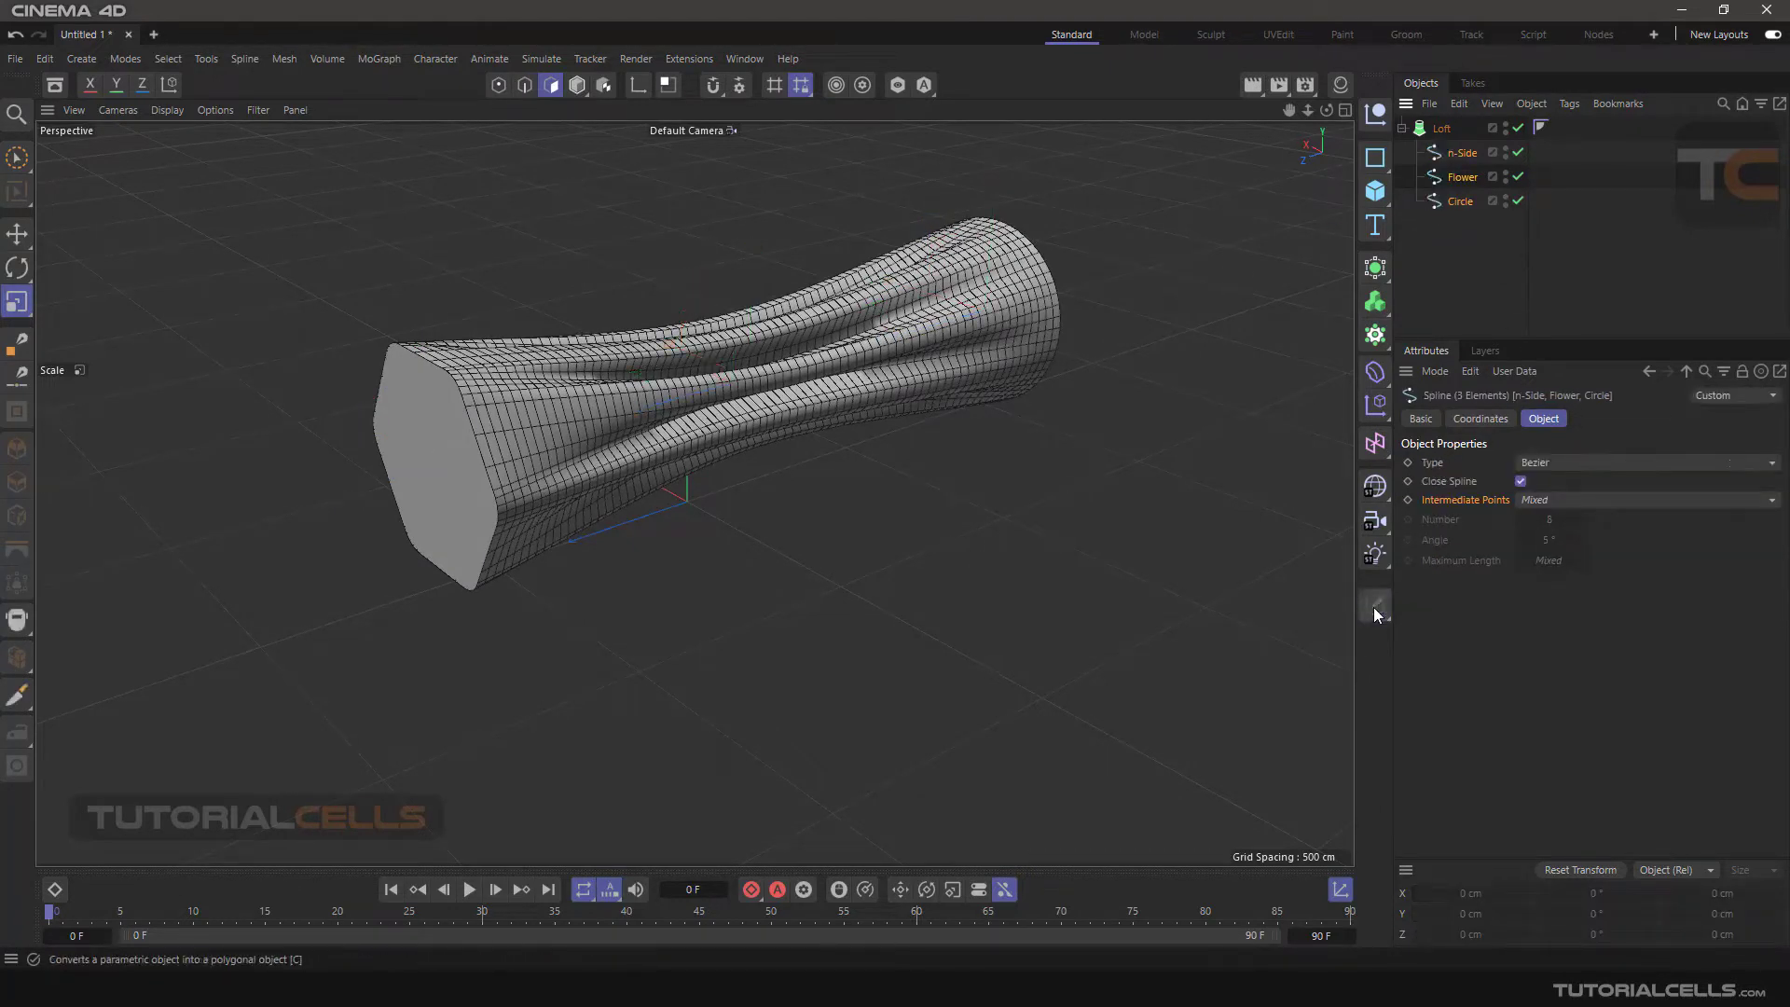
left_click(1451, 199)
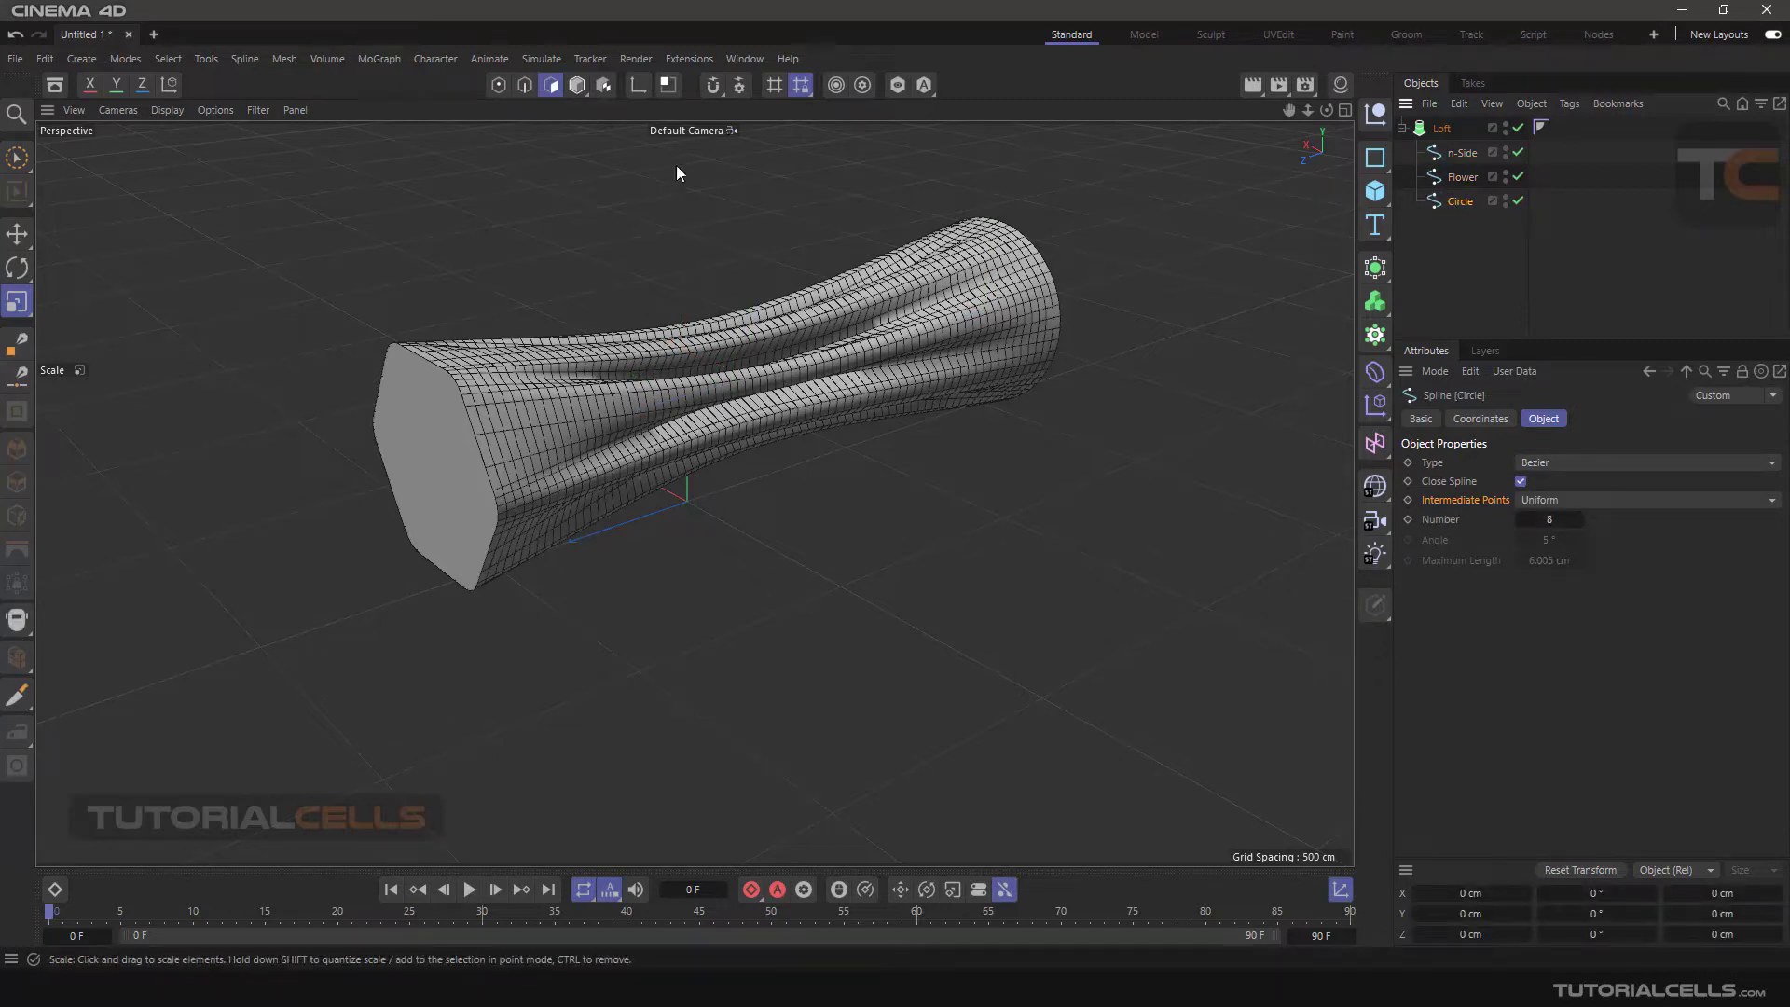
left_click(499, 86)
- Select the Circle spline's top point, try moving it to reshape the loft's end, and clear the point selection
left_click_drag(1030, 270, 1302, 277, "alt")
left_click_drag(1165, 254, 1002, 345, "alt")
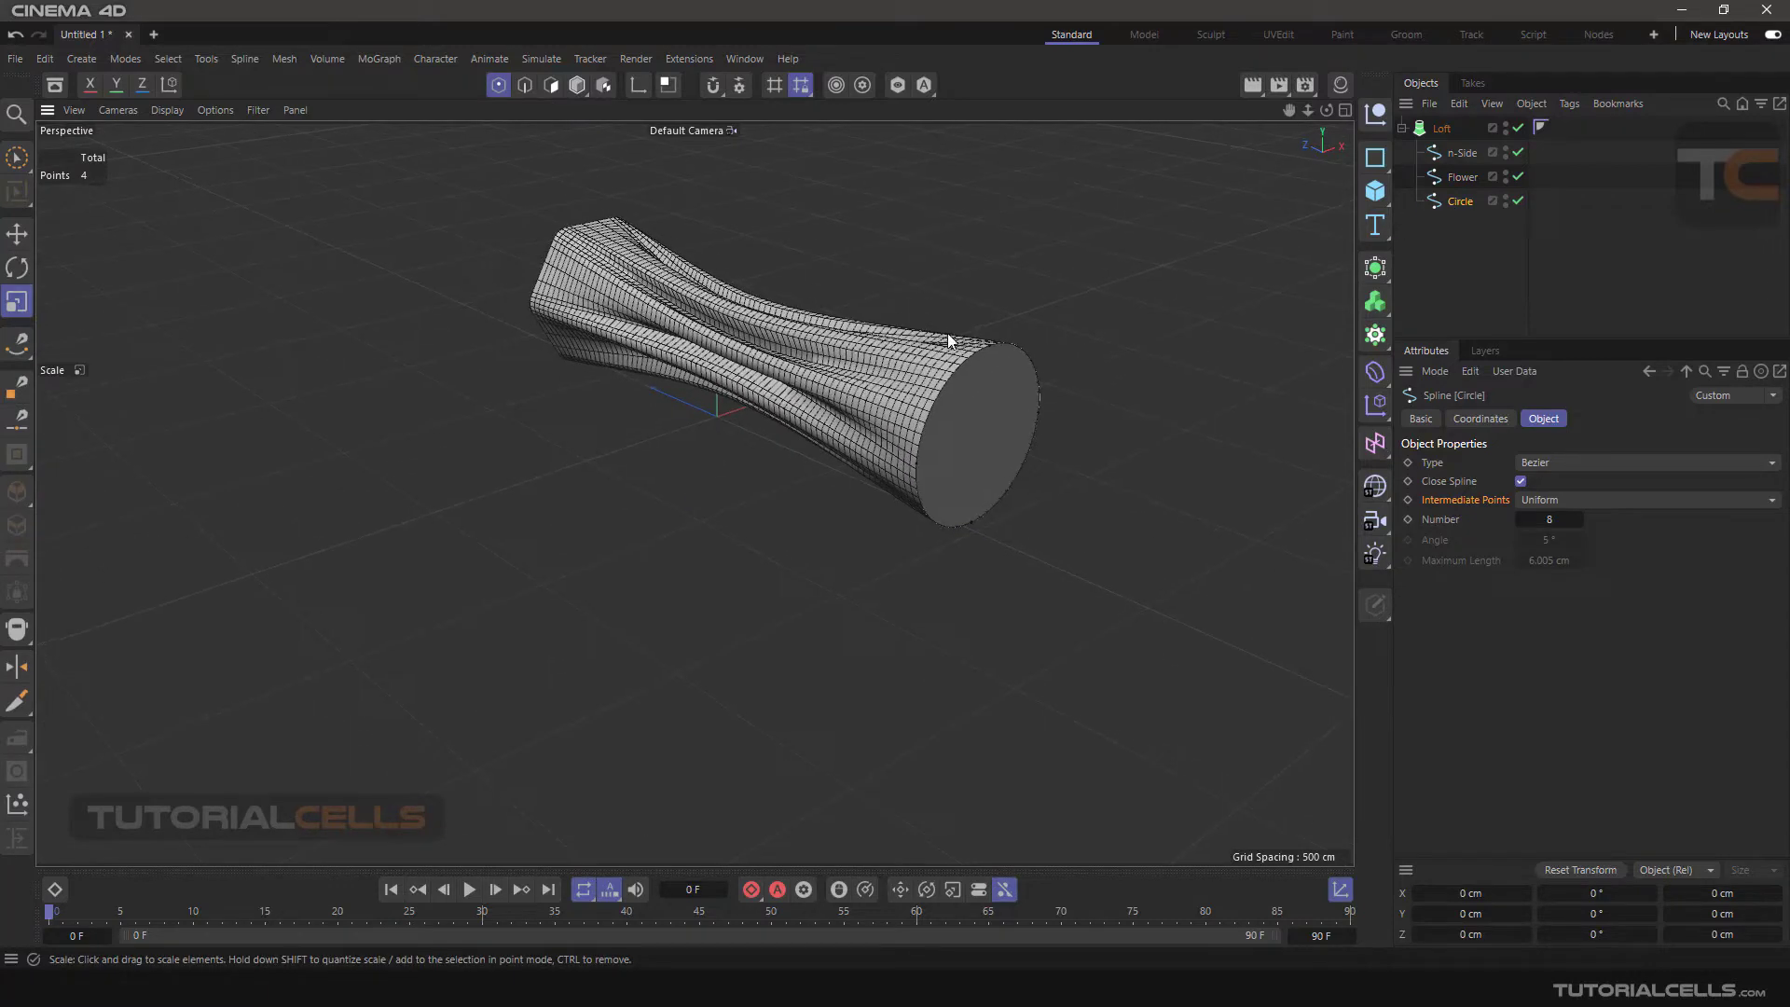
left_click(992, 348)
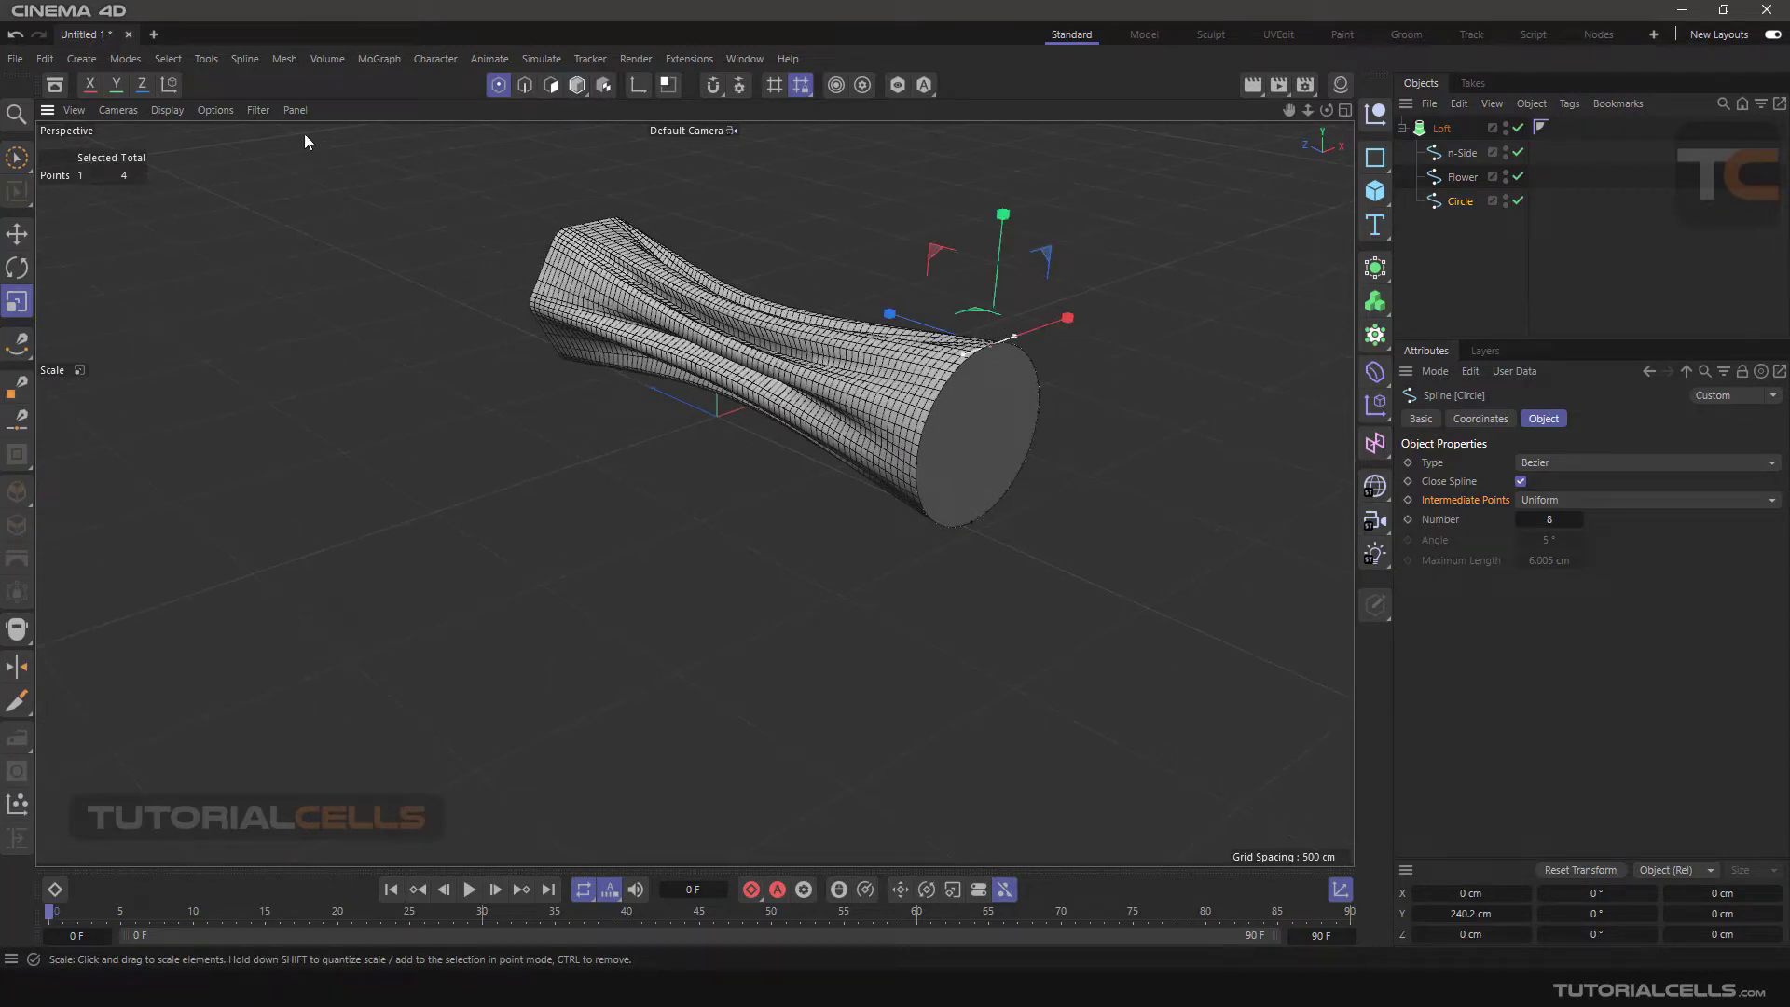
left_click(17, 233)
left_click_drag(1004, 219, 900, 421)
left_click(977, 324)
scroll(911, 400, "up", 3)
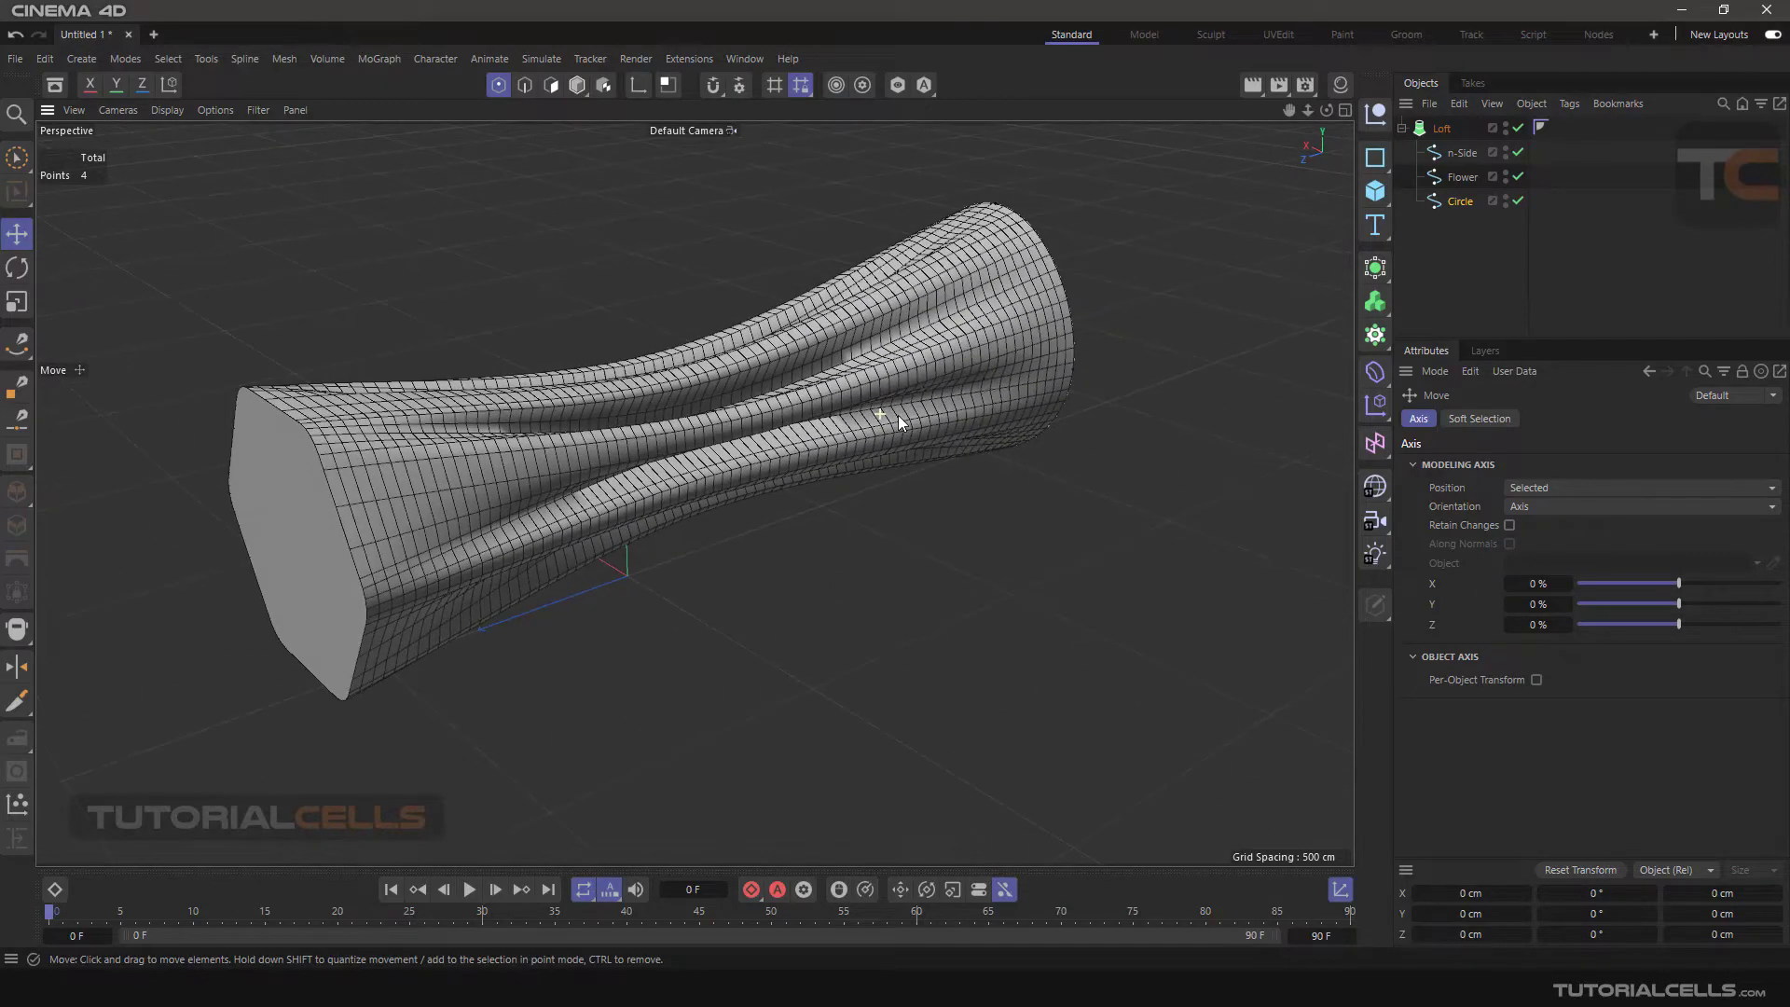
- Show the Loft as isoparms in the viewport and set its Isoparm Subdivision U to 24
left_click(1441, 128)
left_click(1456, 505)
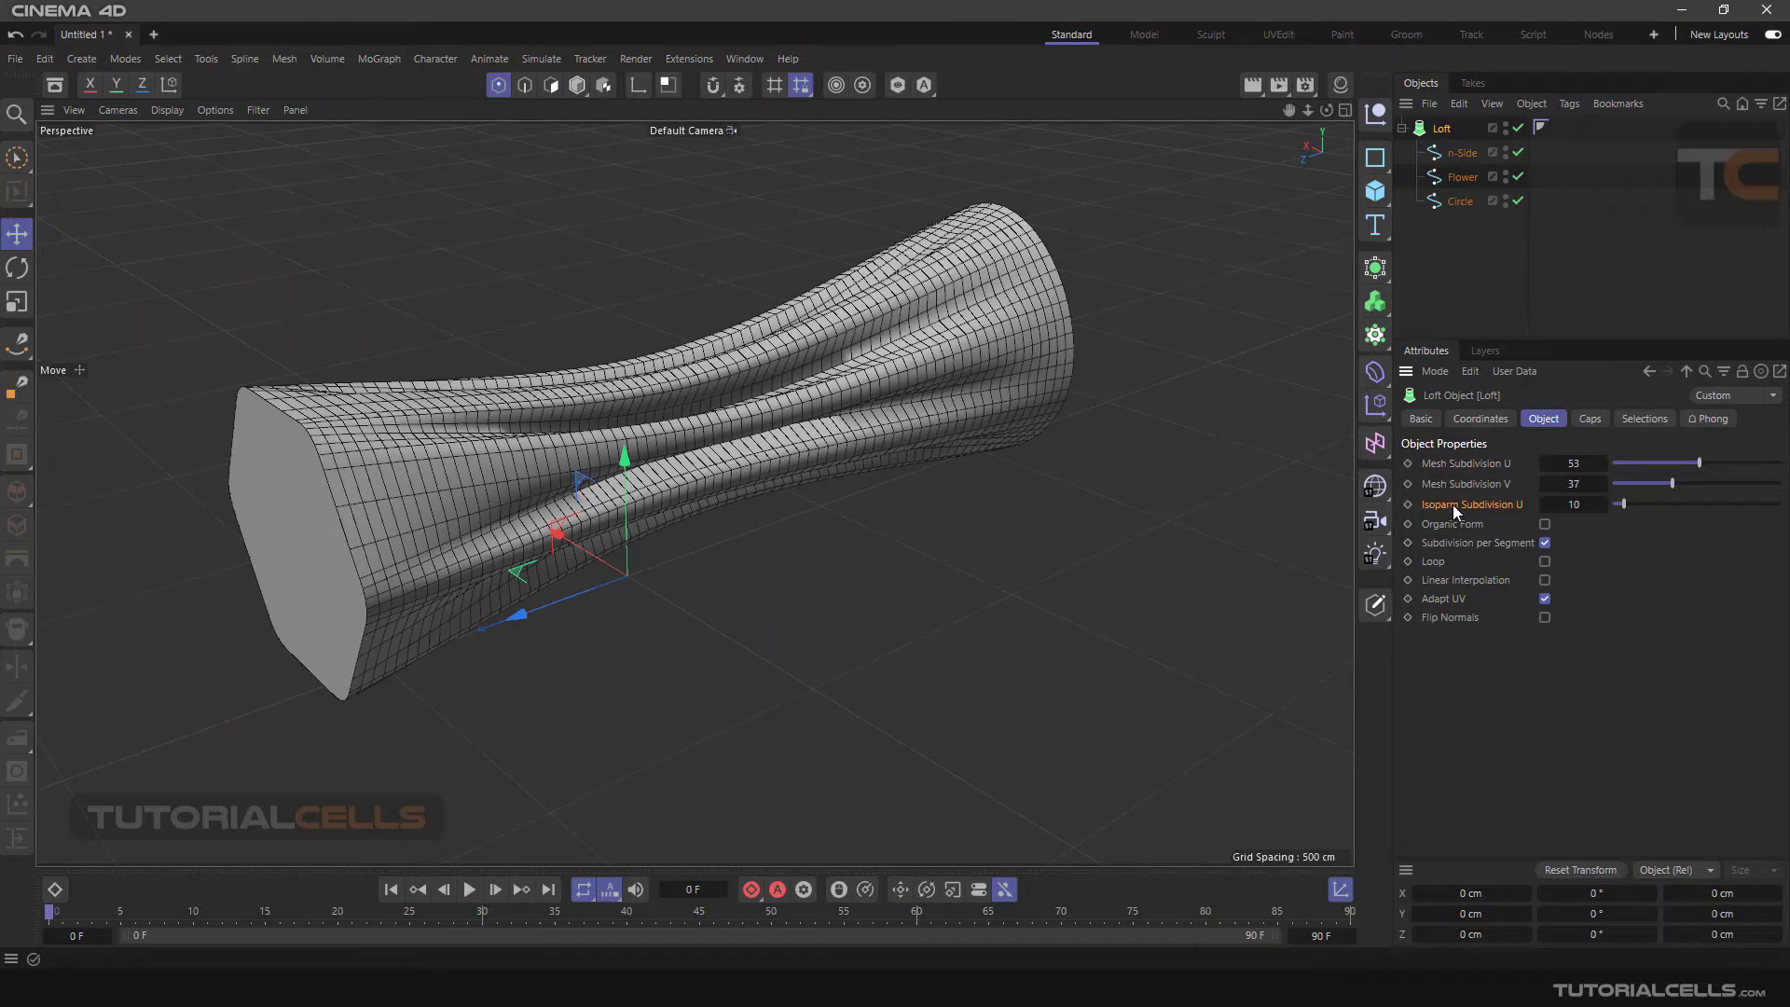
left_click(169, 111)
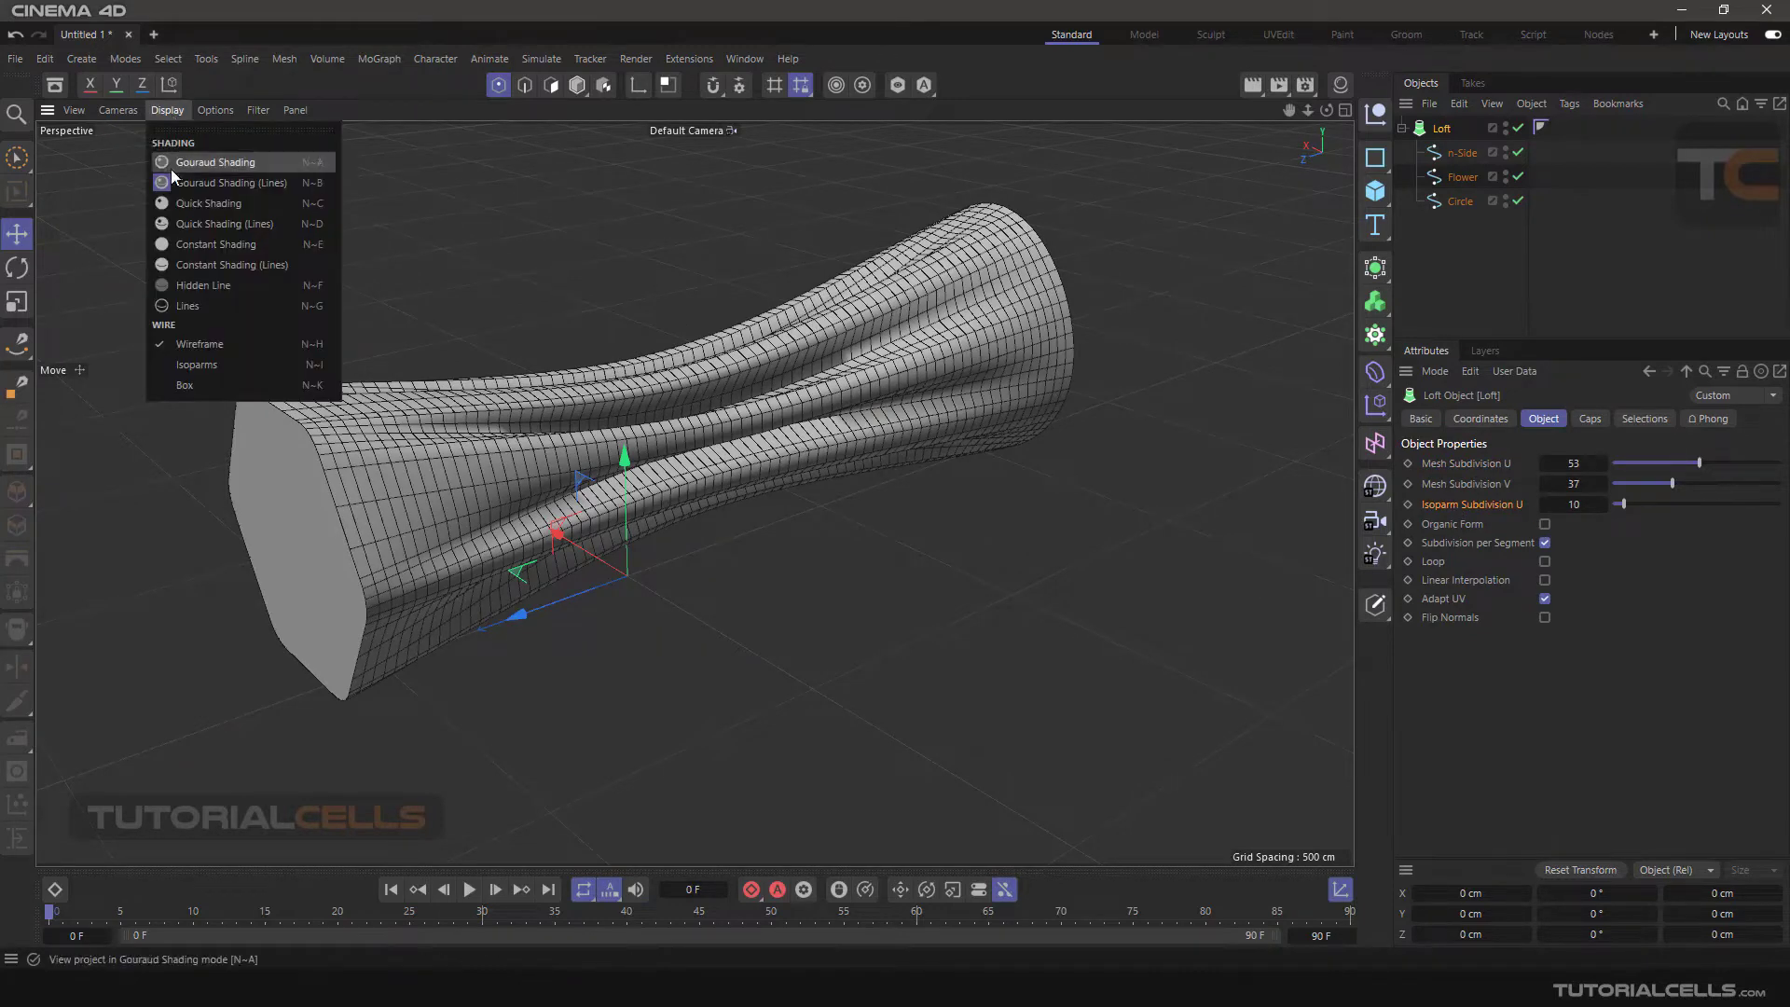
left_click(227, 366)
mouse_move(703, 423)
left_mouse_down("alt")
mouse_move(571, 388)
mouse_move(729, 429)
left_mouse_up("alt")
left_click_drag(1624, 504, 1648, 504)
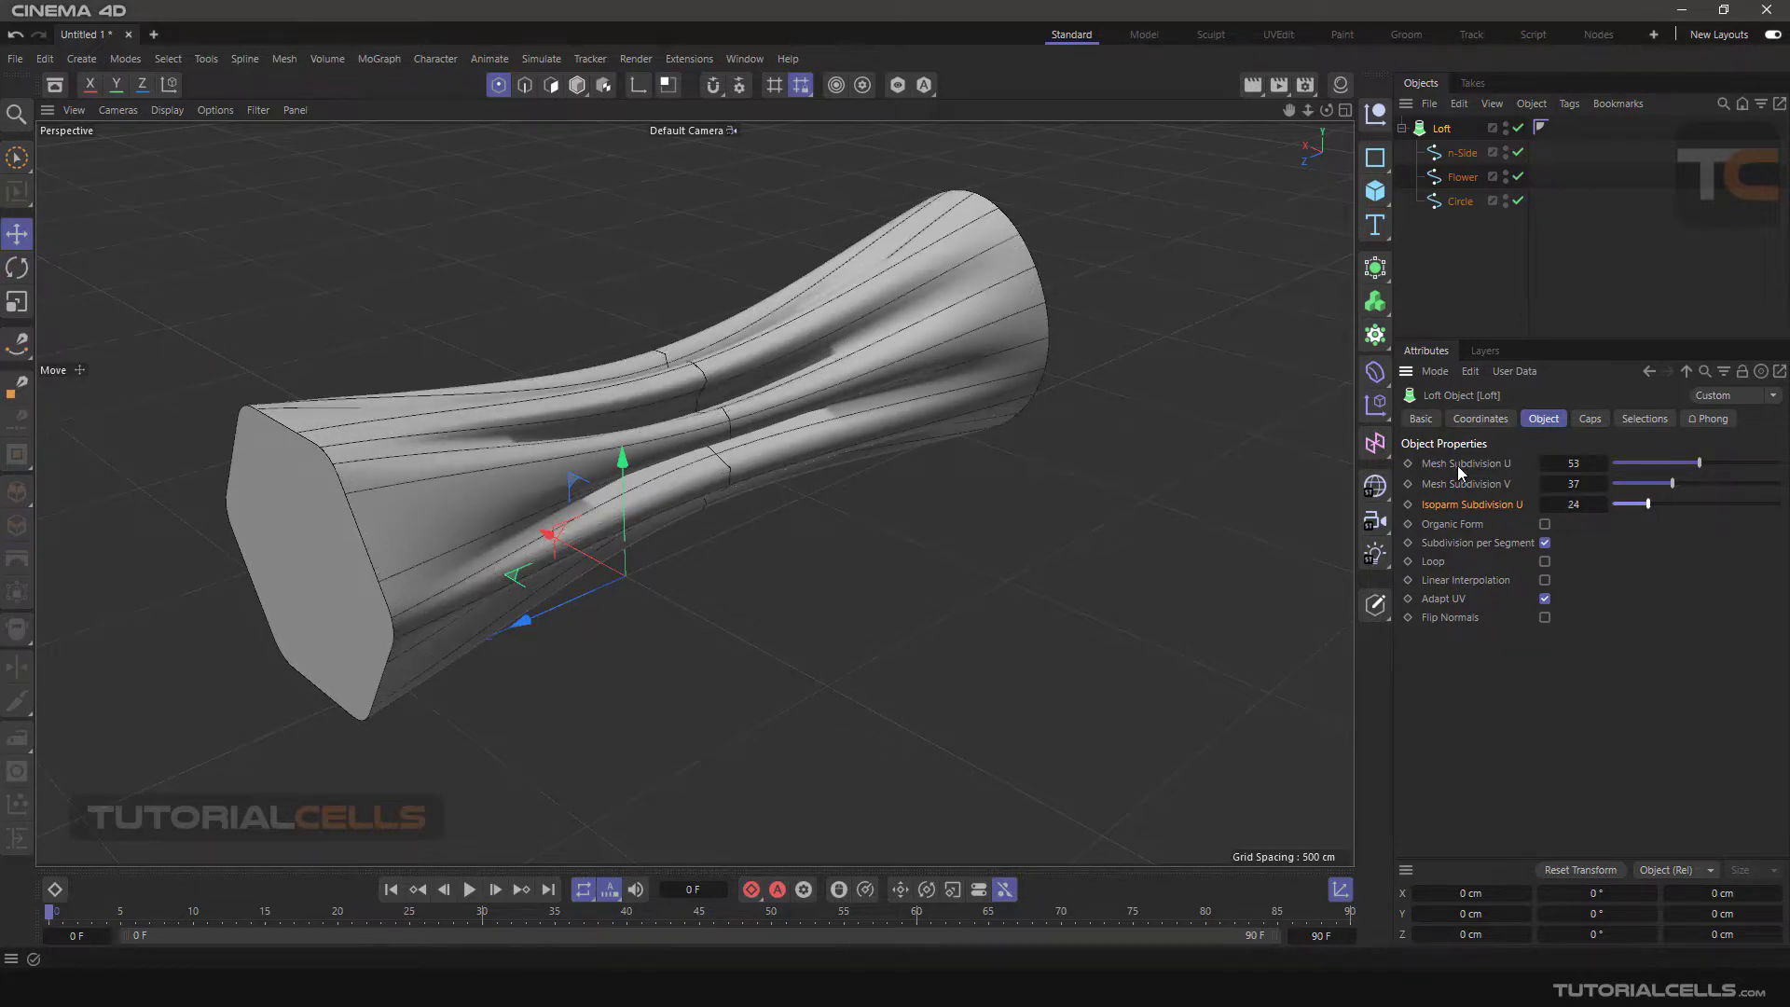
- Switch the viewport's wire display back to Wireframe
left_click(164, 110)
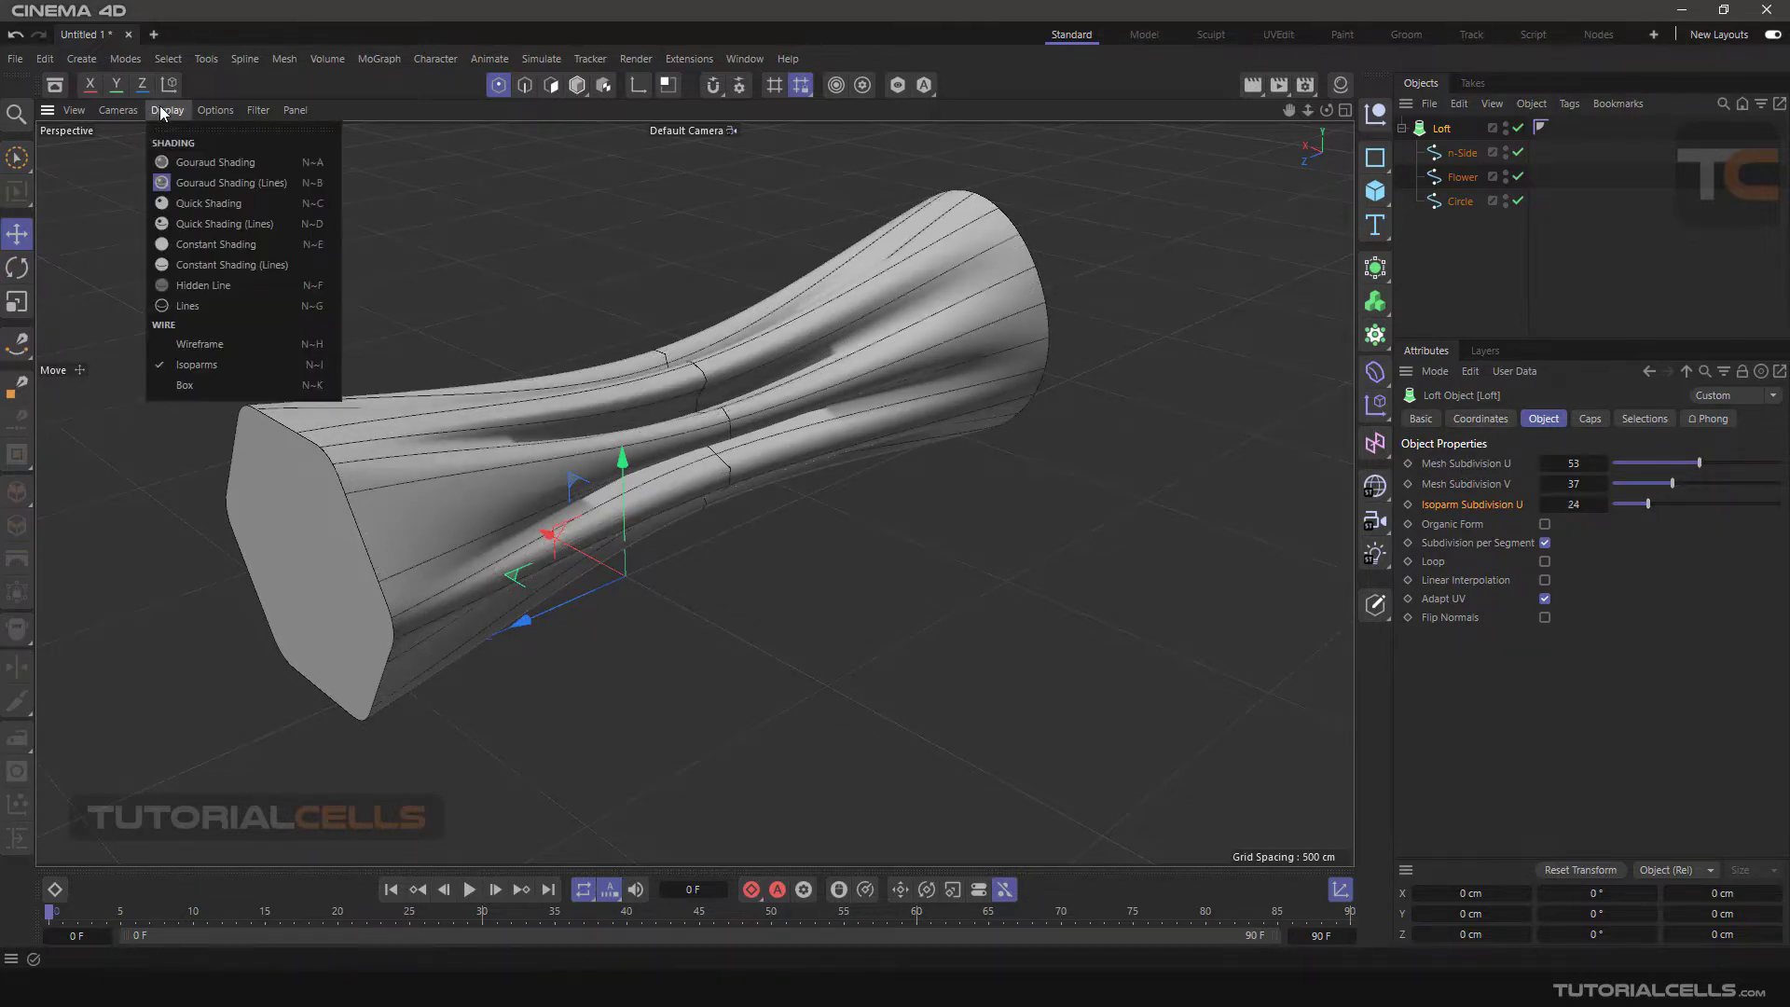
left_click(227, 343)
scroll(722, 418, "up", 2)
mouse_move(722, 417)
left_mouse_down("alt")
mouse_move(684, 384)
mouse_move(735, 407)
left_mouse_up("alt")
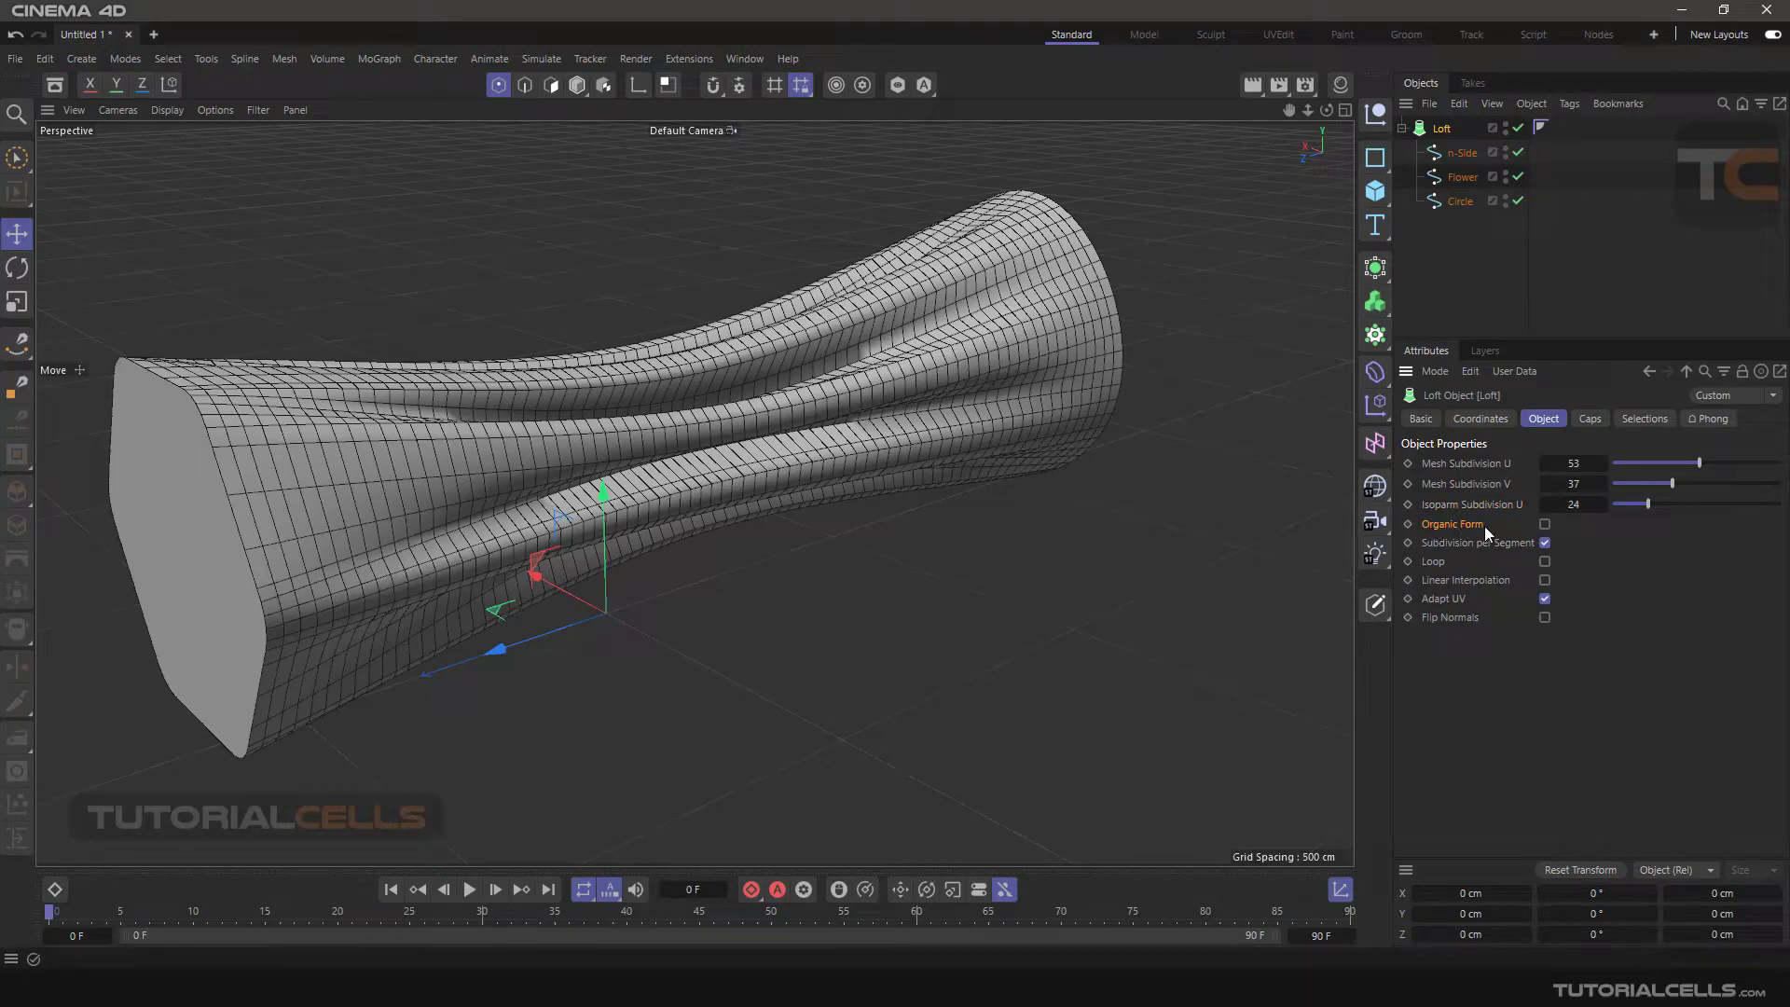
- Enable Organic Form on the Loft, then select all three splines and compare the mesh with the Flower spline's curve up close
left_click(1545, 524)
left_click_drag(945, 426, 926, 472, "alt")
left_click_drag(1473, 238, 1434, 142)
scroll(671, 416, "up", 5)
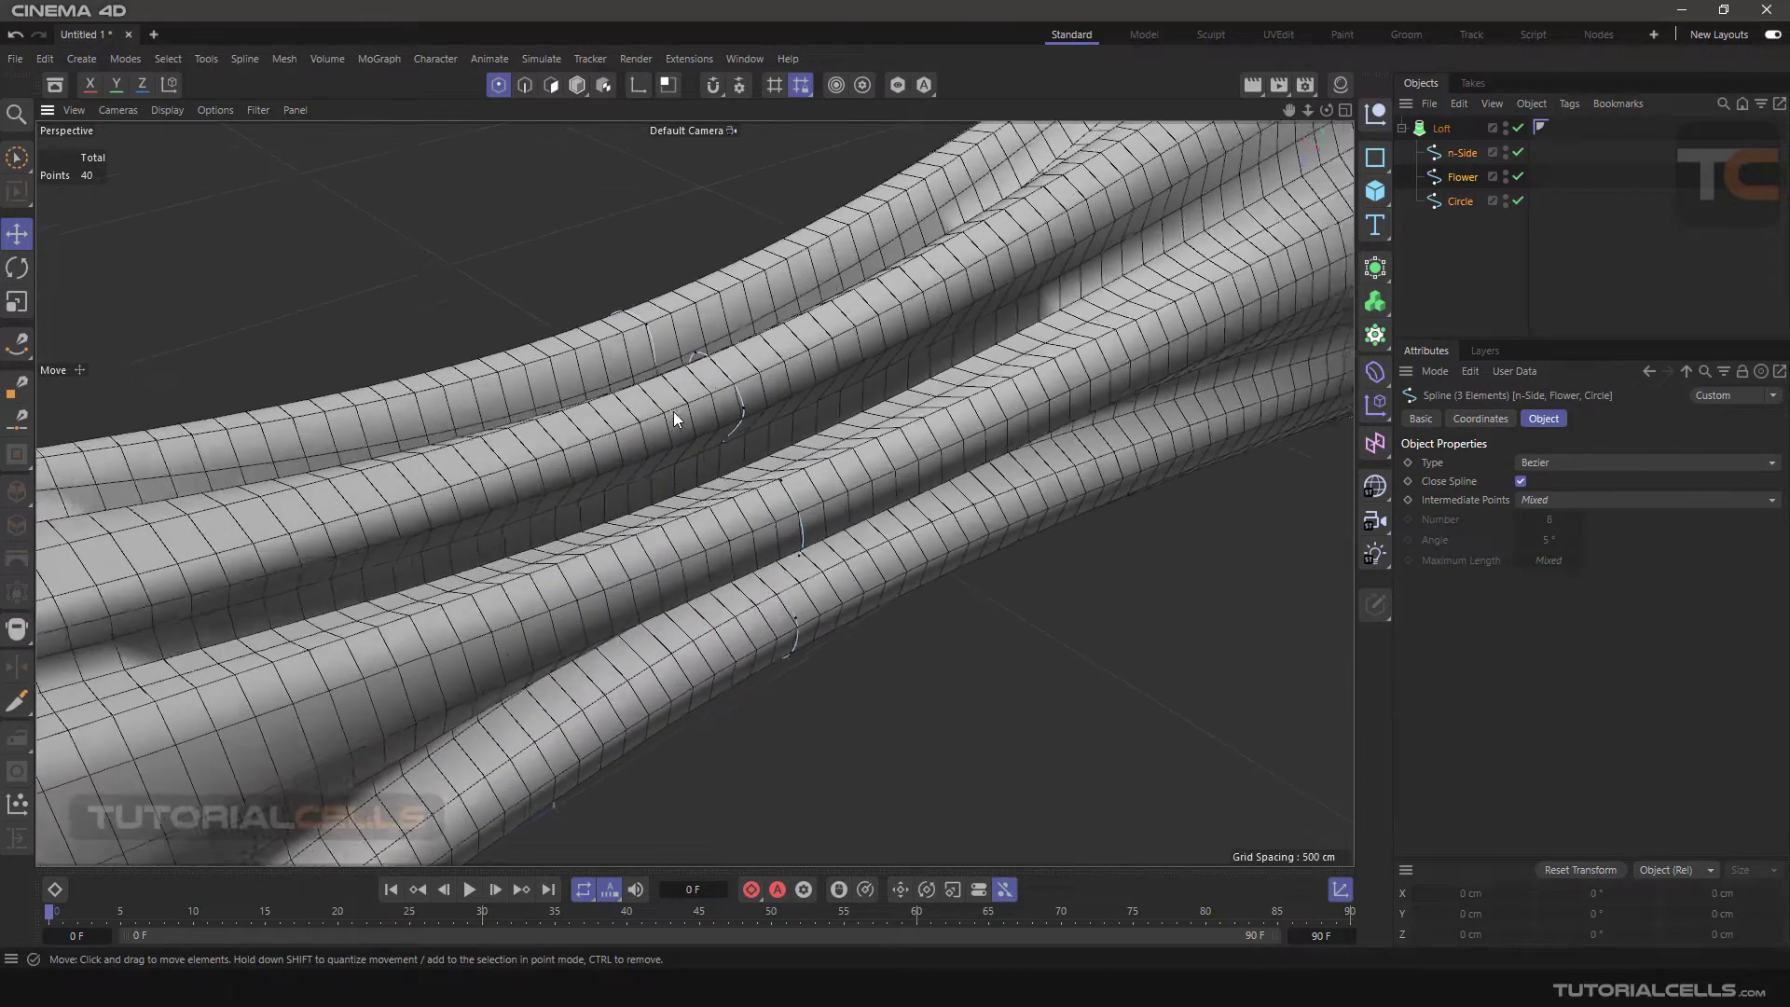
scroll(671, 416, "up", 8)
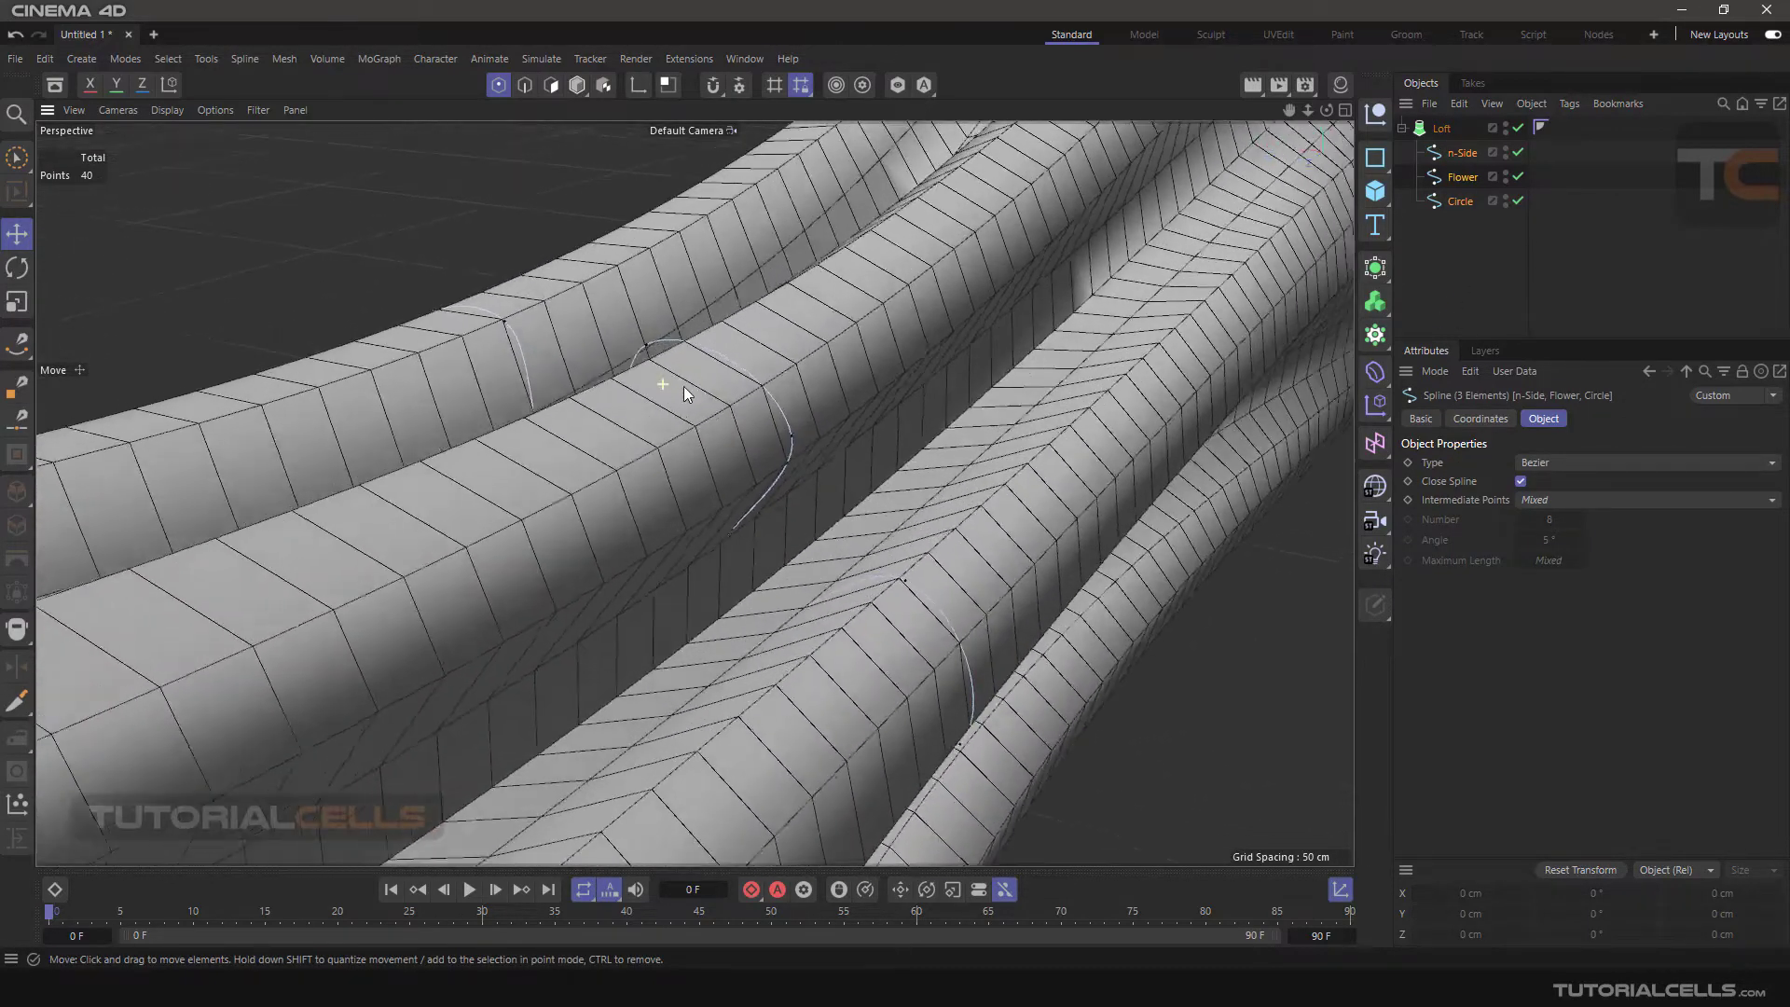
left_click_drag(684, 386, 636, 360, "alt")
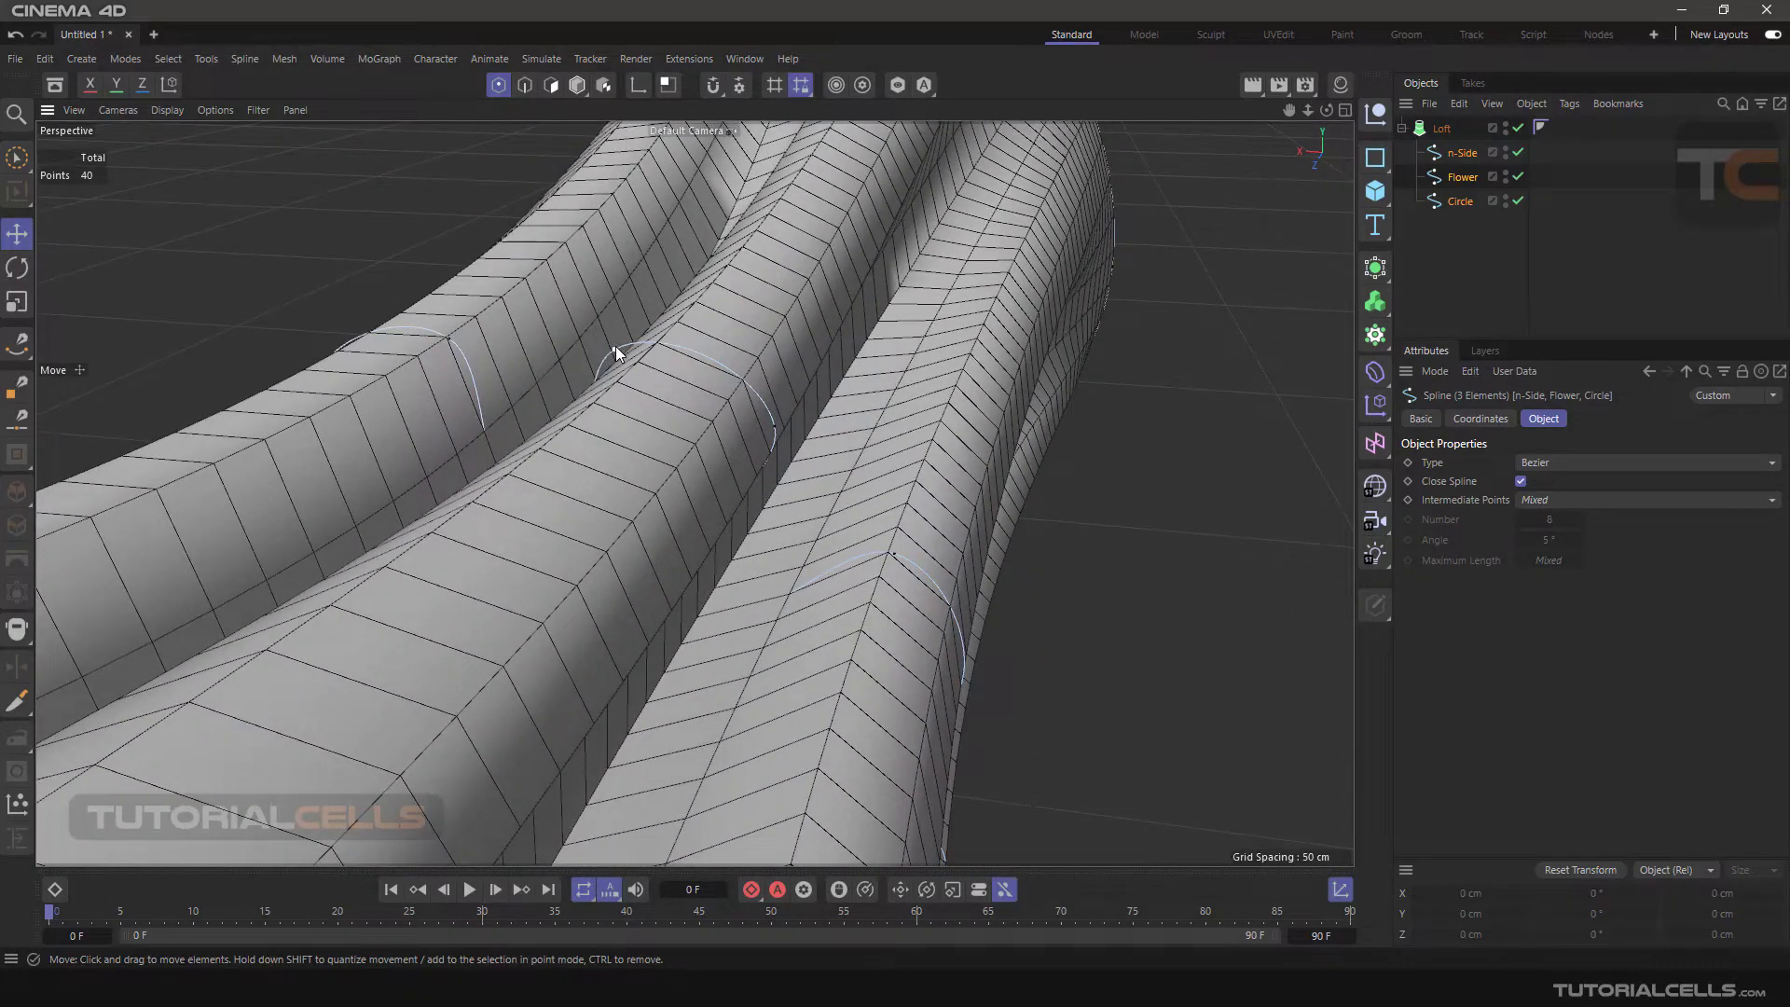
left_click_drag(619, 360, 632, 378, "alt")
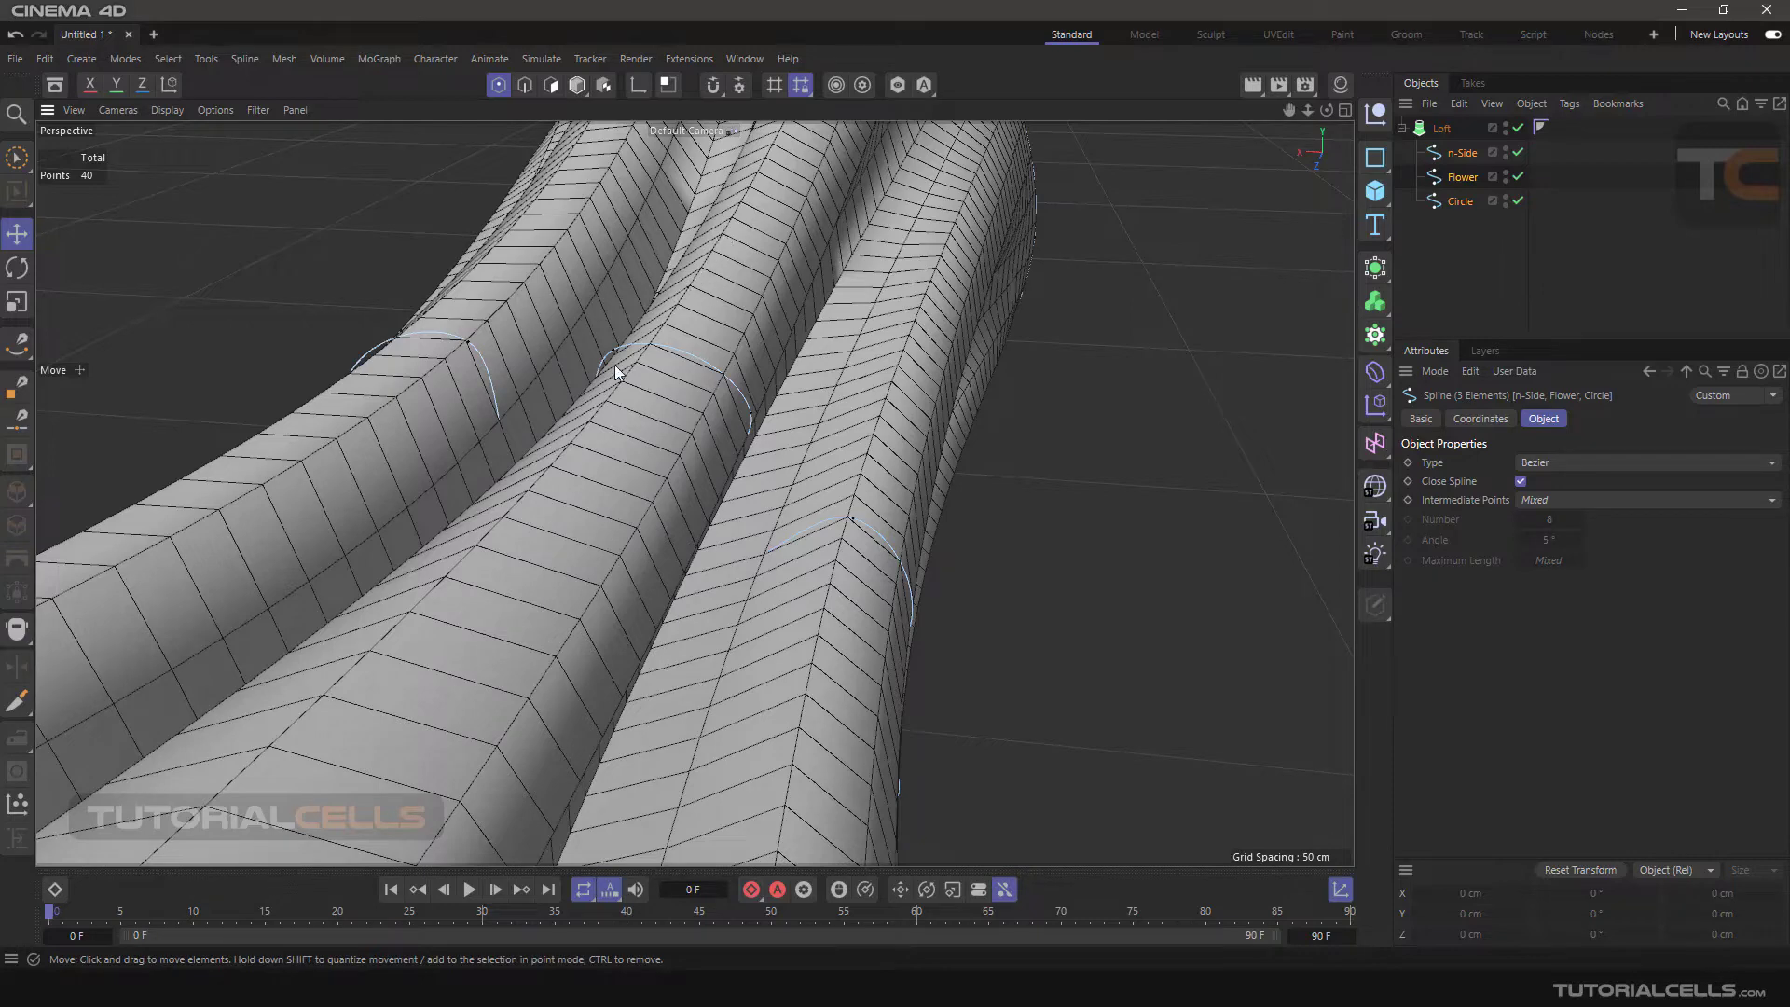
mouse_move(617, 362)
left_mouse_down("alt")
mouse_move(649, 348)
mouse_move(619, 356)
left_mouse_up("alt")
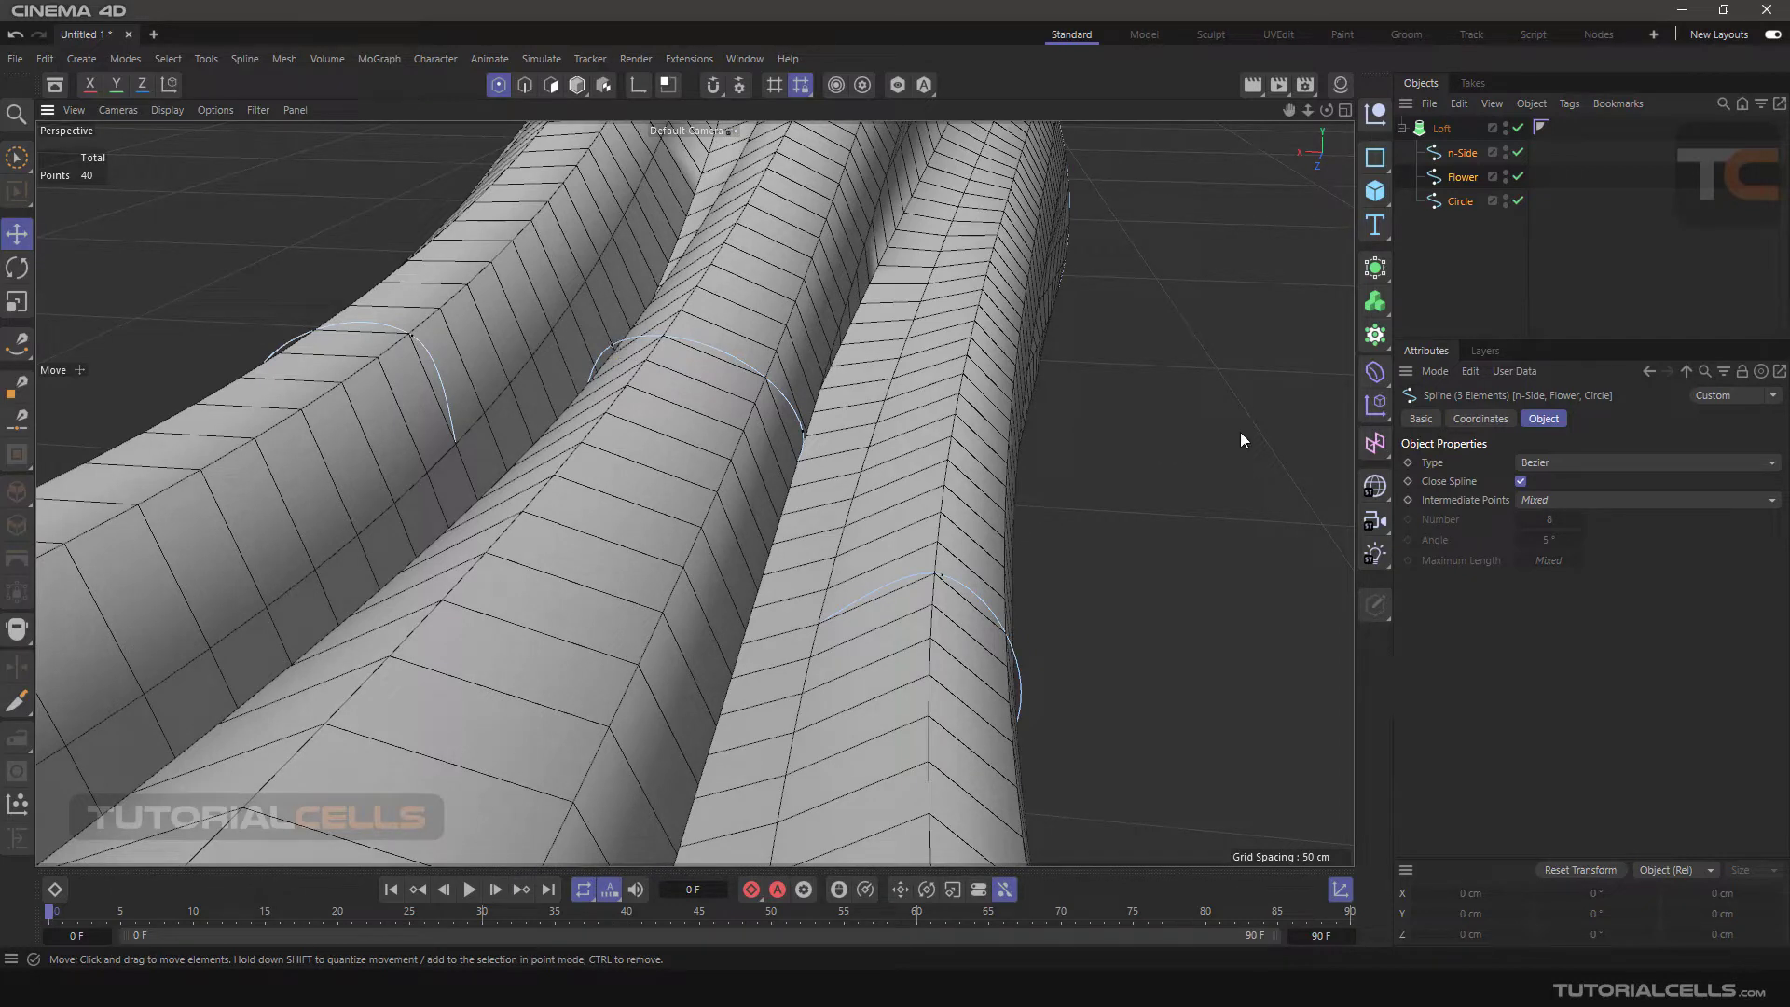
- Turn off Organic Form on the Loft and reselect the three splines to compare how the mesh follows them
left_click(1443, 127)
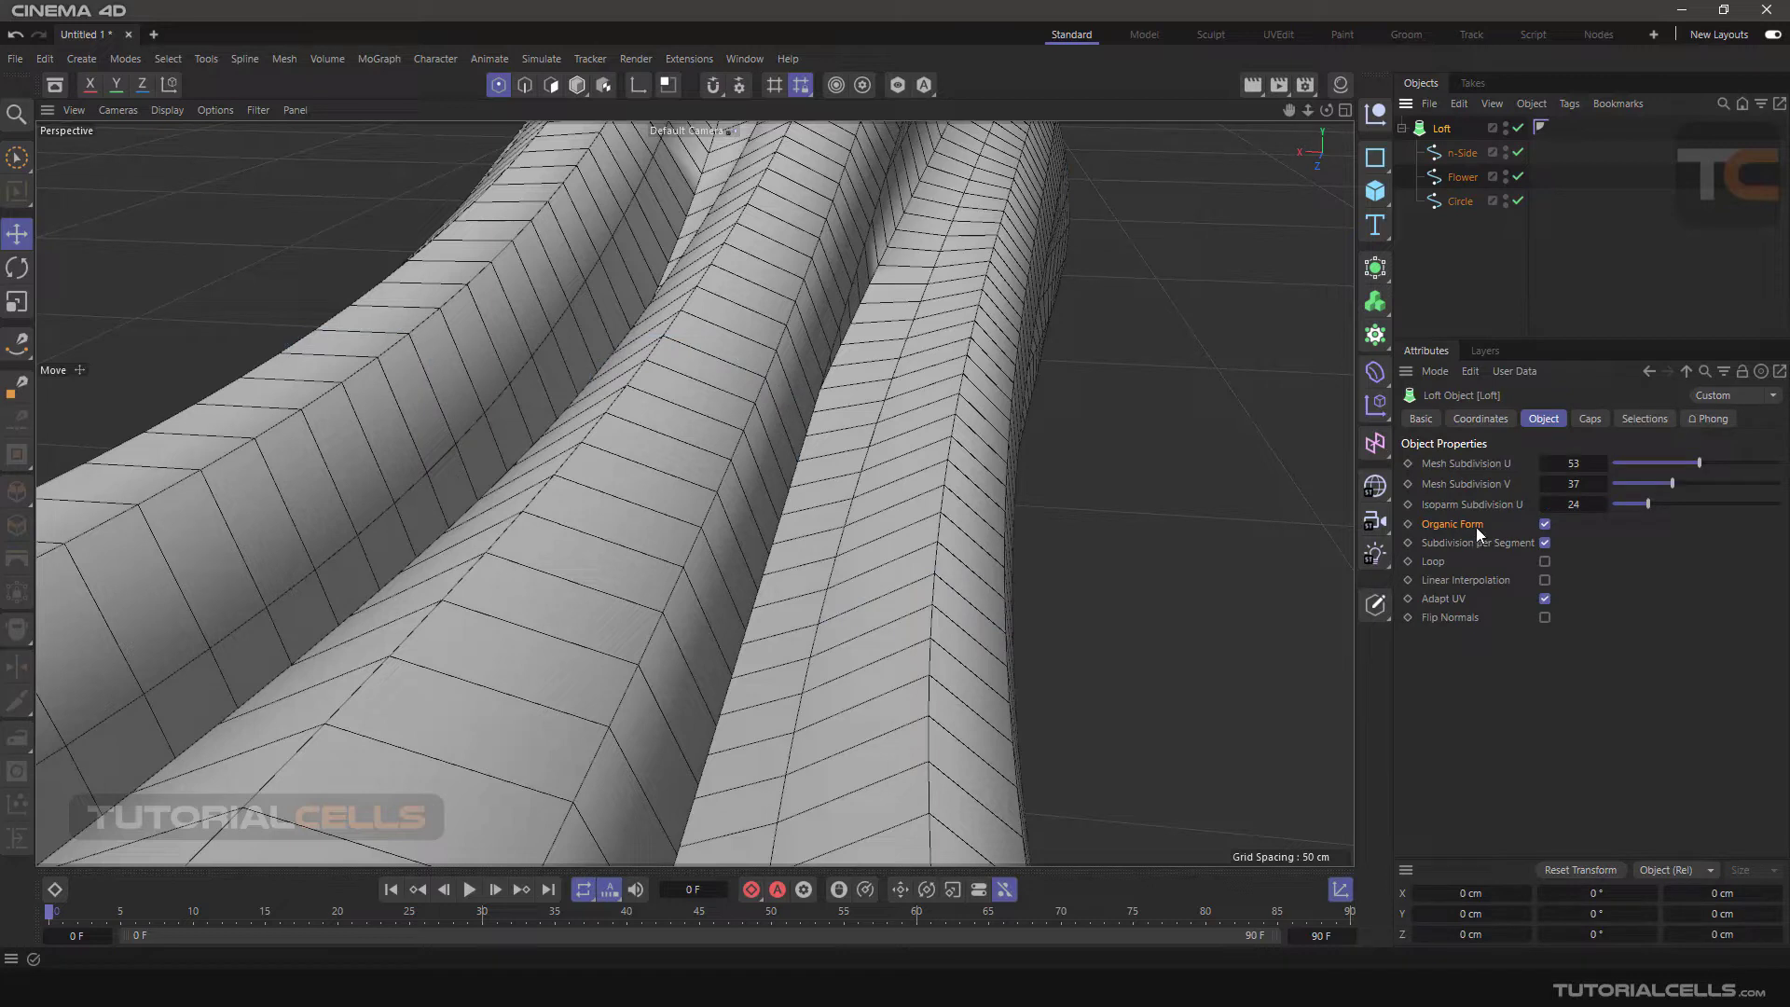
left_click(1544, 524)
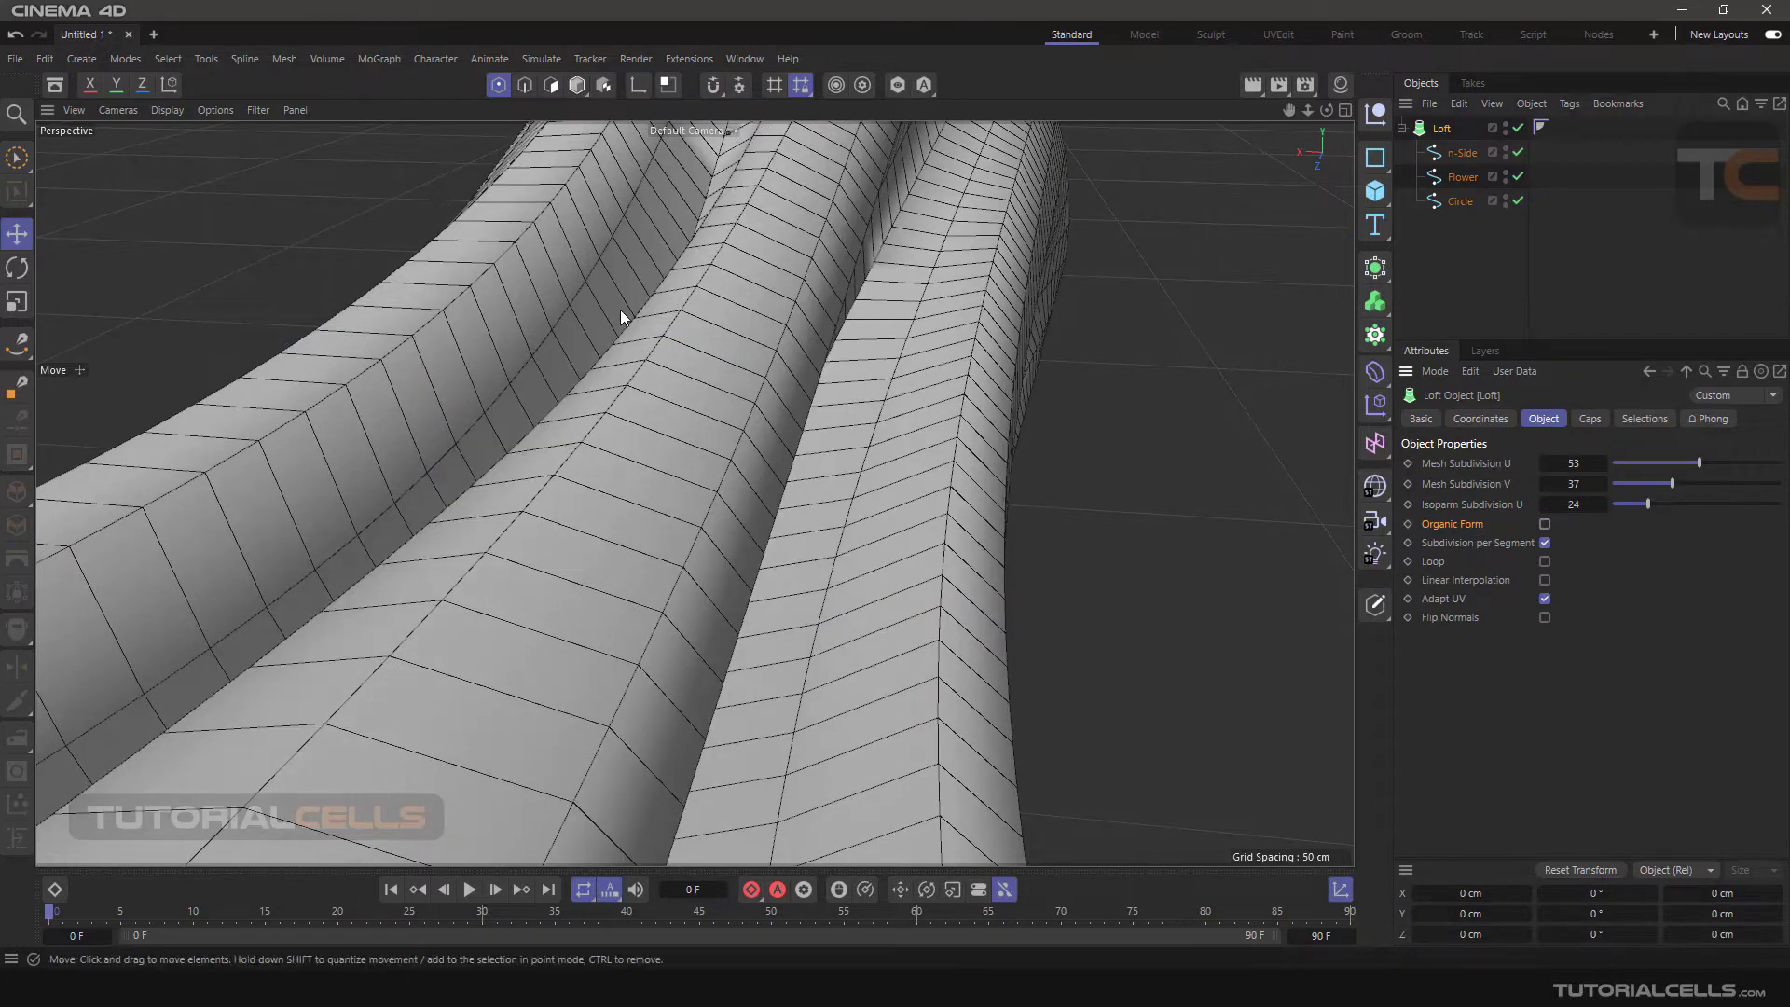
left_click_drag(1463, 239, 1446, 141)
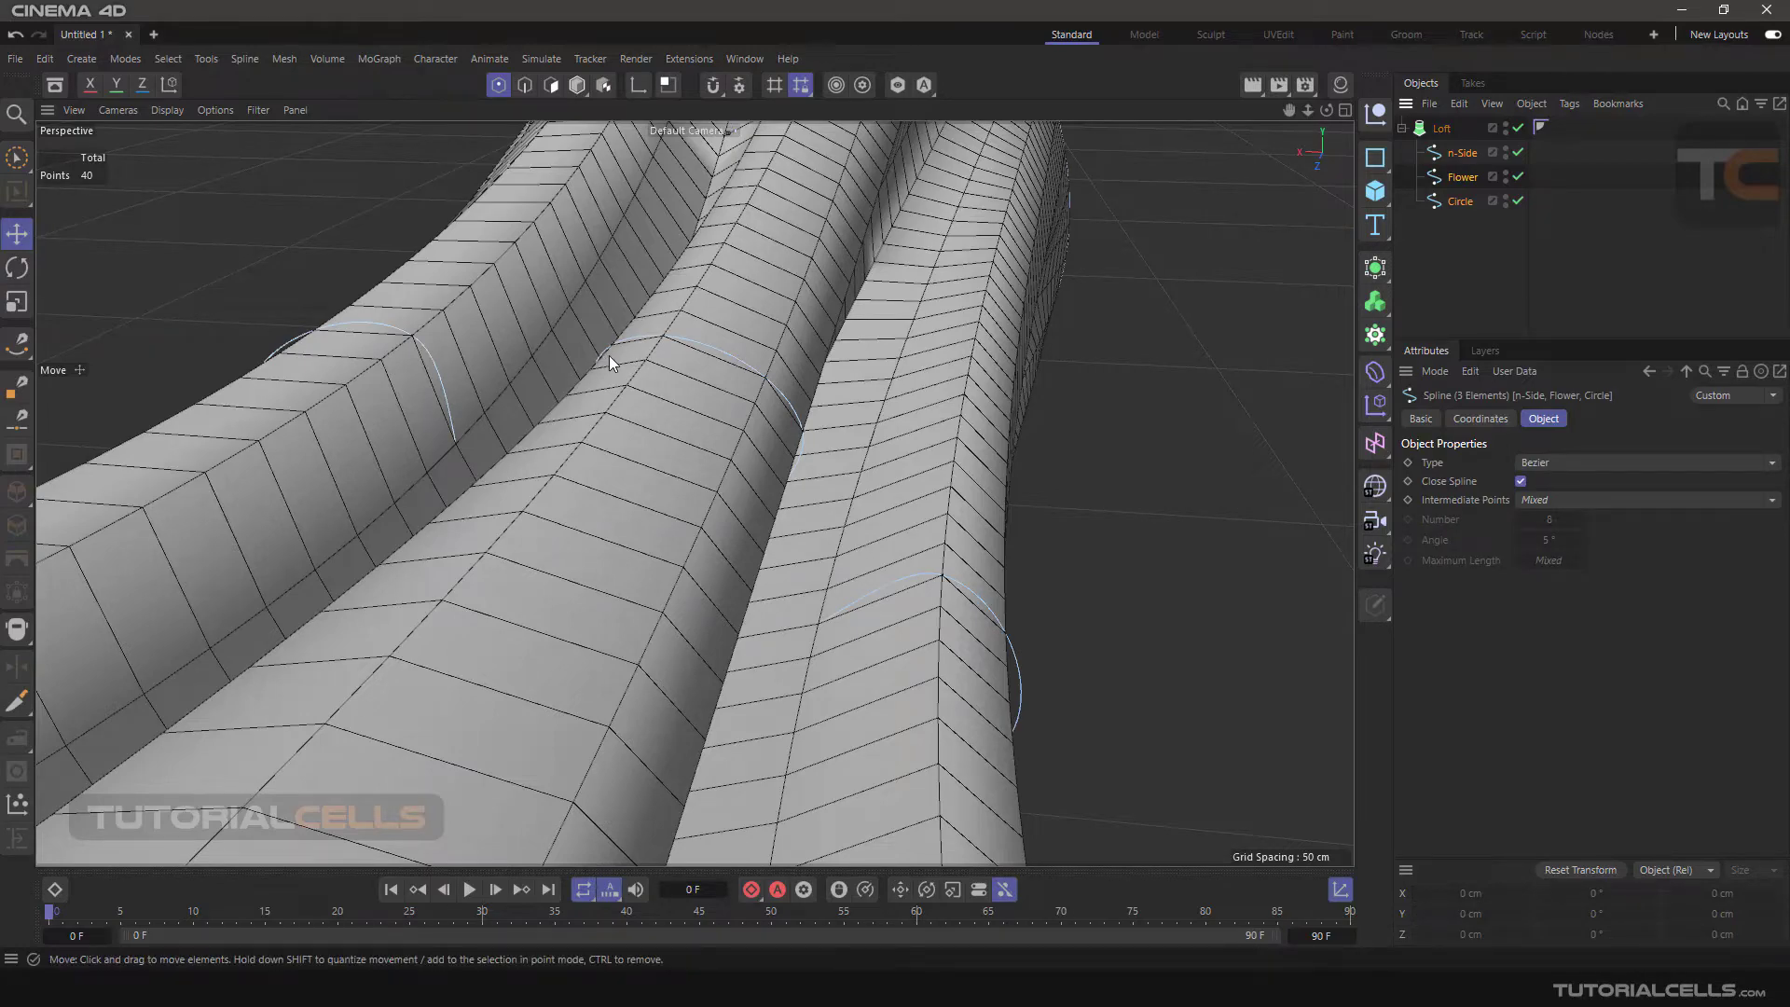
left_click_drag(608, 356, 695, 371, "alt")
- Set the Loft's Mesh Subdivision U to 100 and Mesh Subdivision V to 46
left_click(1442, 128)
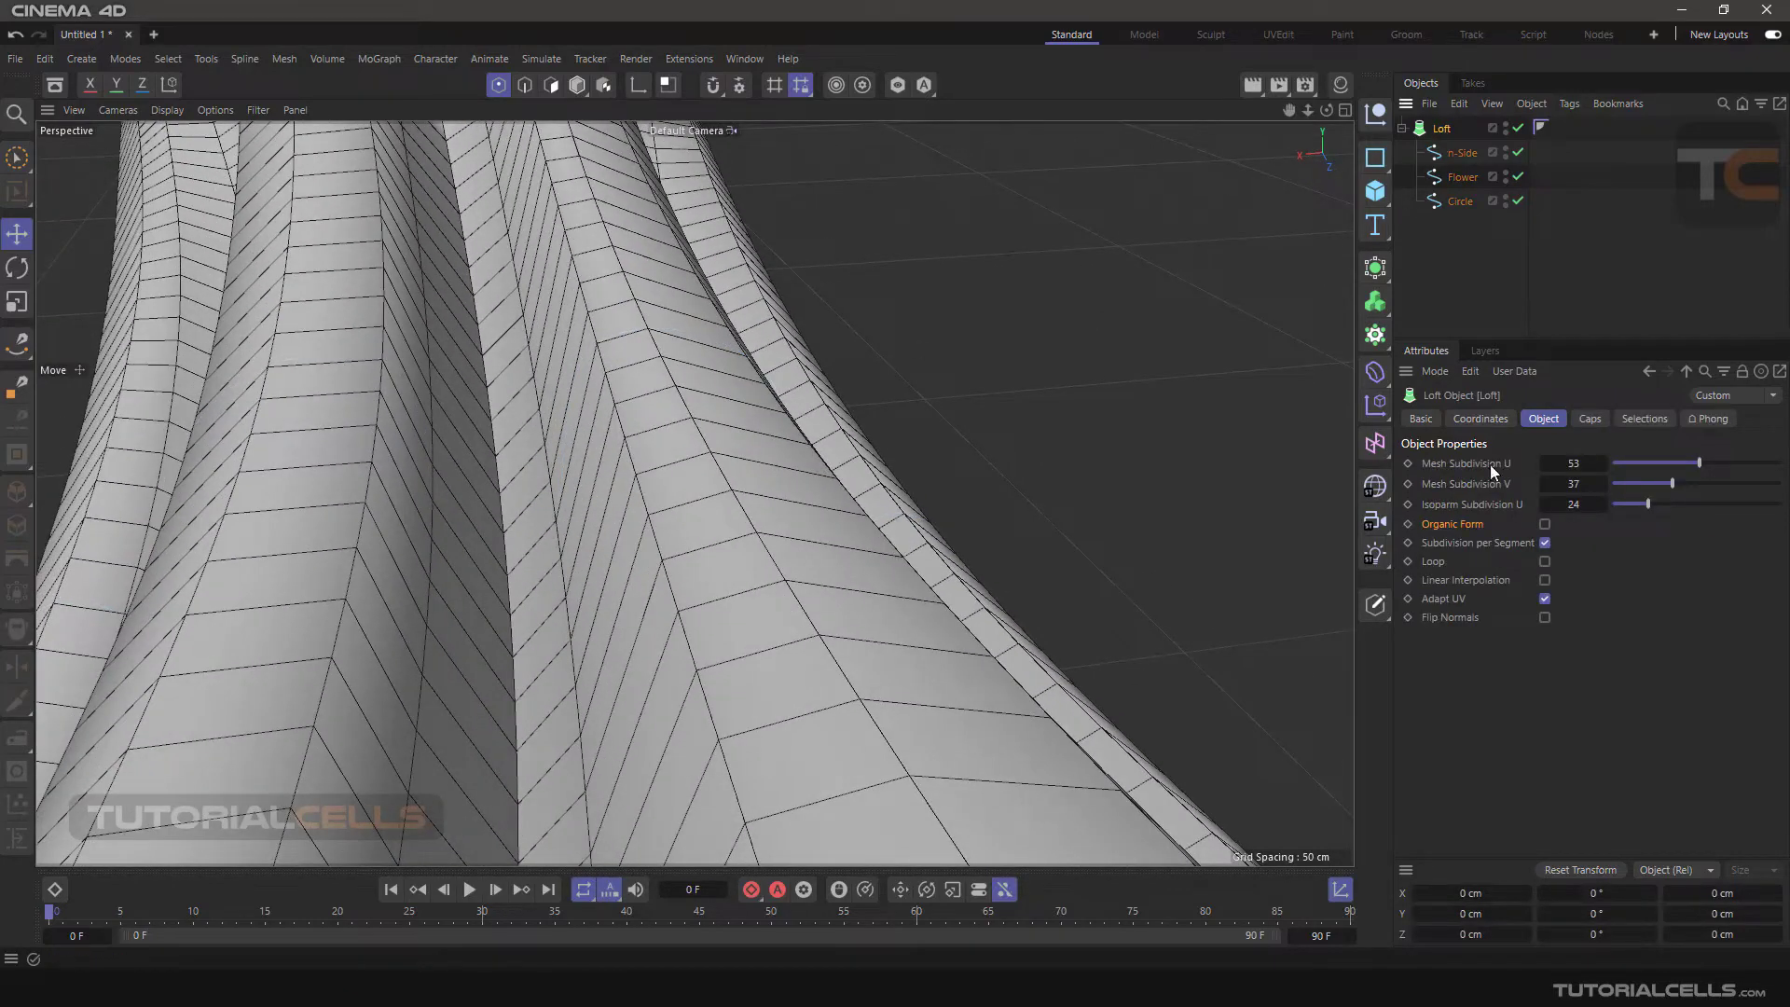
left_click_drag(1672, 484, 1781, 460)
left_click_drag(923, 457, 1035, 463, "alt")
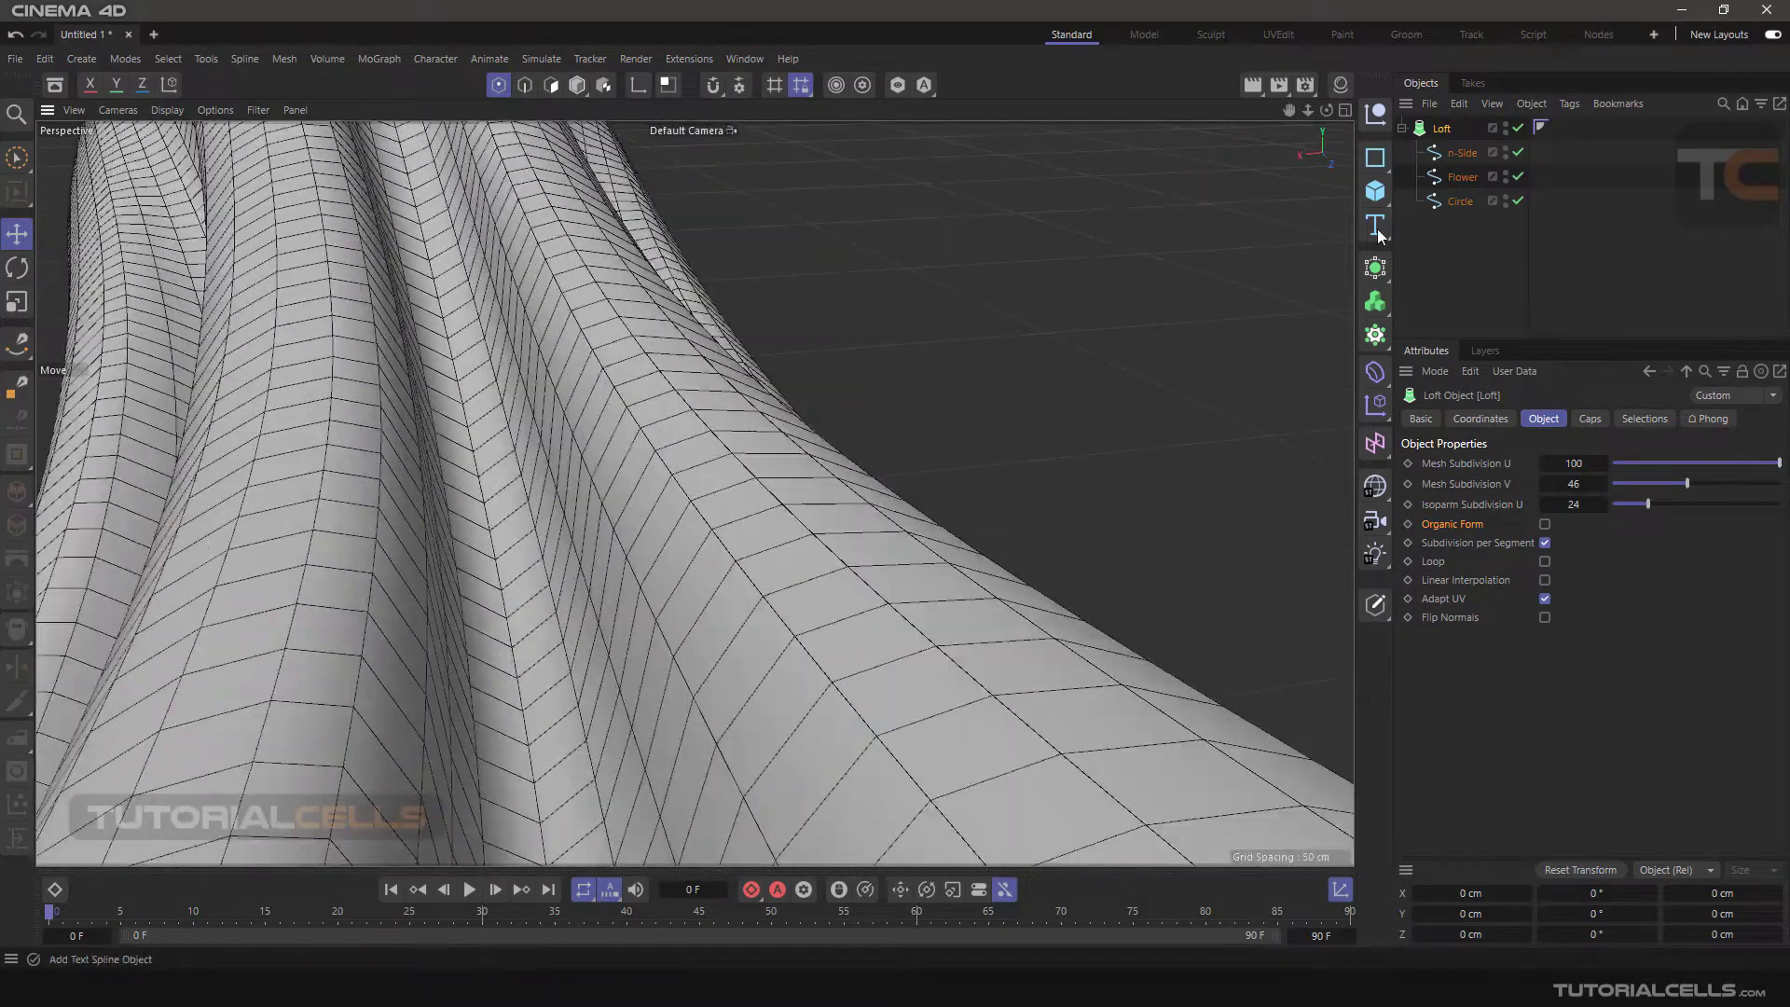
- Set the Intermediate Points of the n-Side, Flower and Circle splines together to Subdivided
left_click(1462, 153)
left_click(1460, 201, "shift")
left_click_drag(531, 377, 619, 344, "alt")
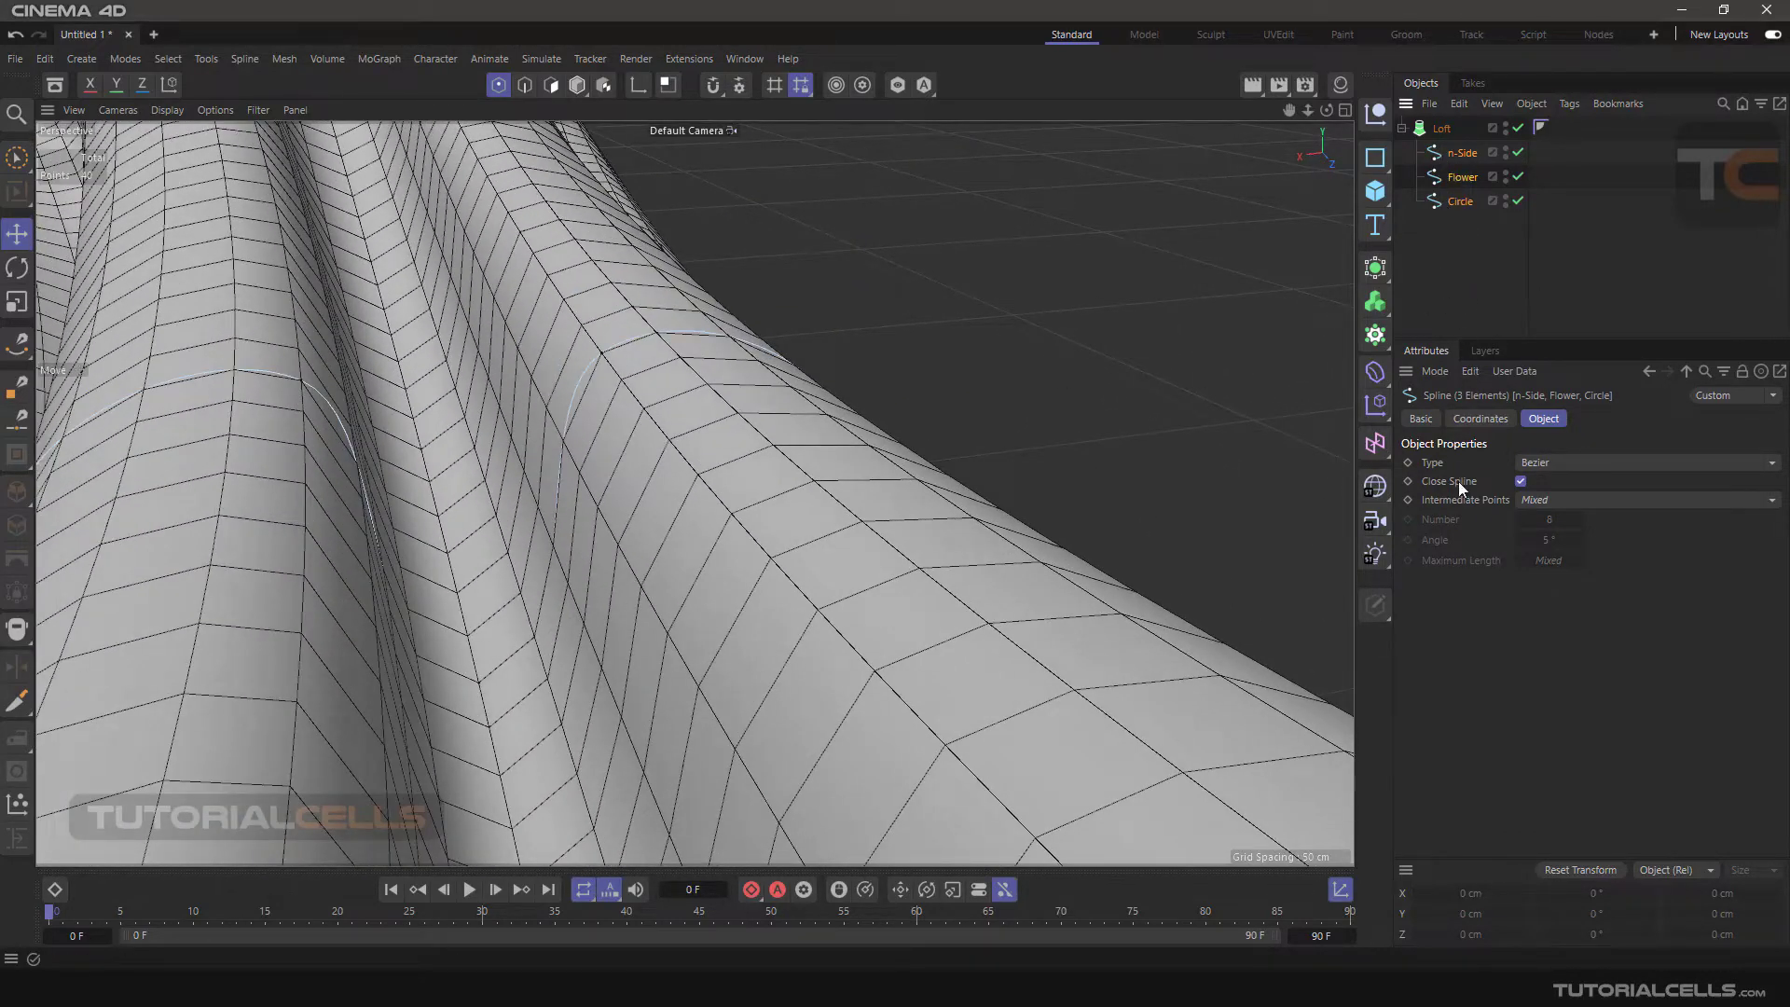
left_click(1555, 504)
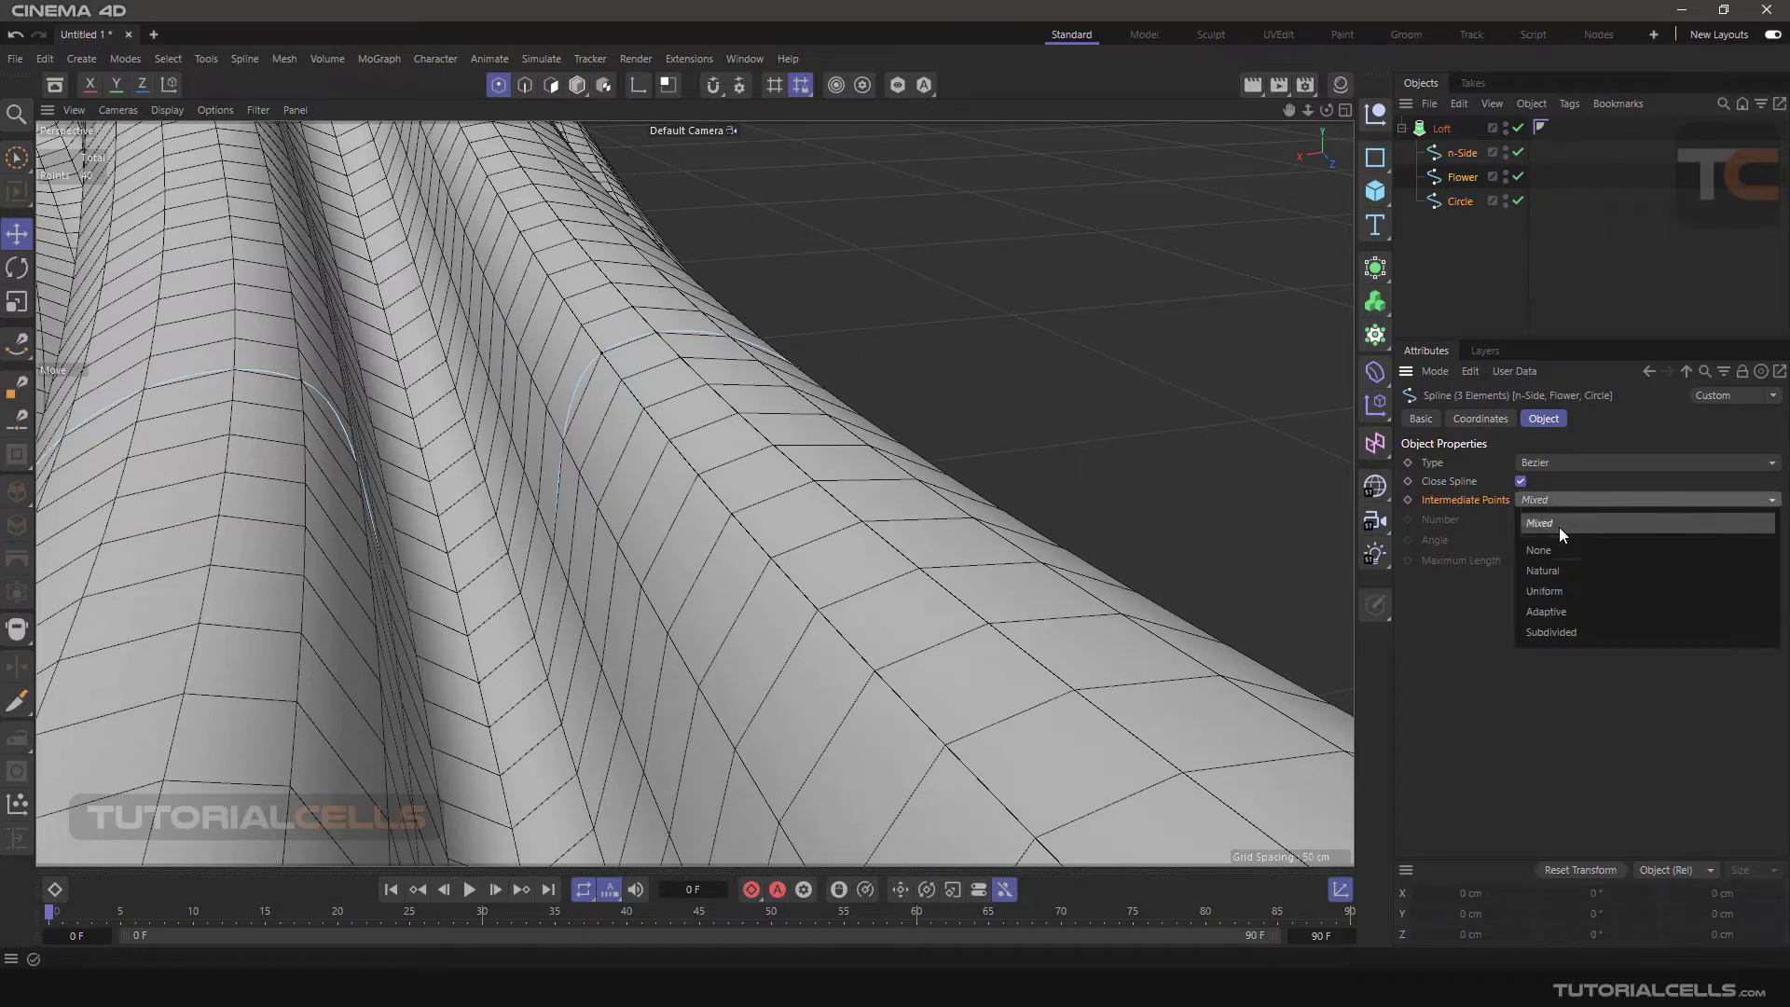
left_click(1567, 626)
left_click_drag(806, 387, 921, 363, "alt")
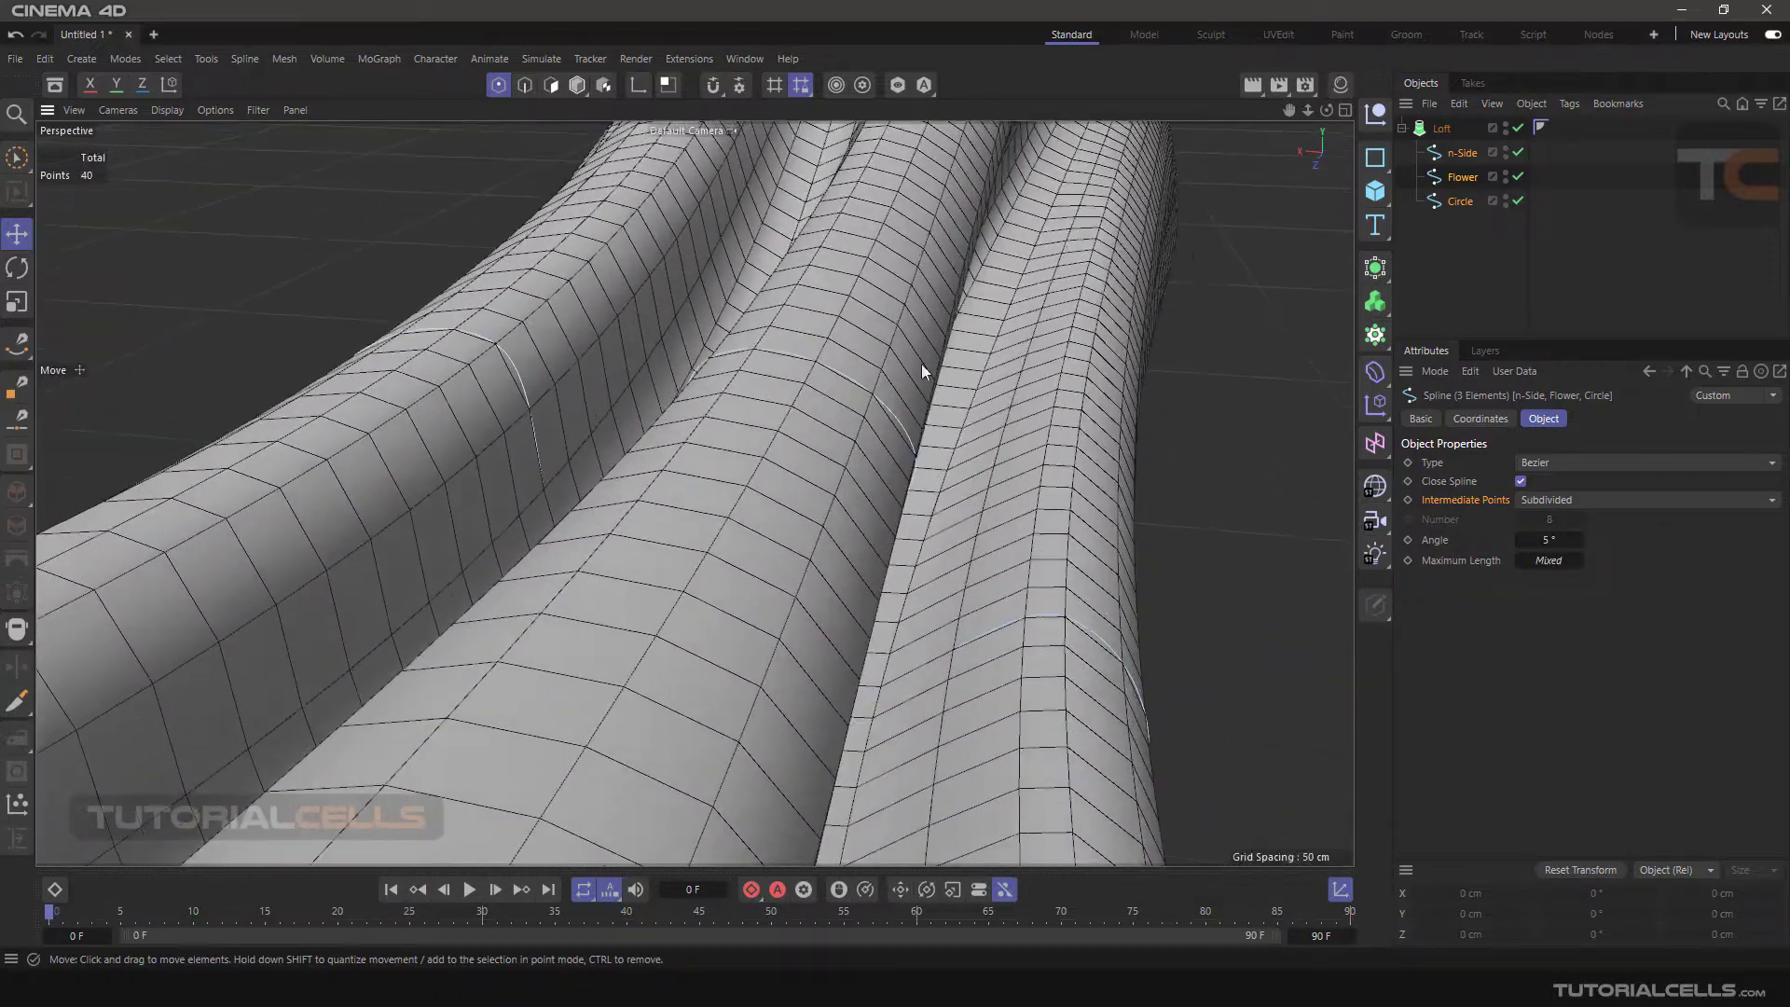
- Enable Organic Form on the more finely subdivided Loft
left_click(1439, 130)
left_click(1453, 524)
left_click_drag(932, 438, 889, 444, "alt")
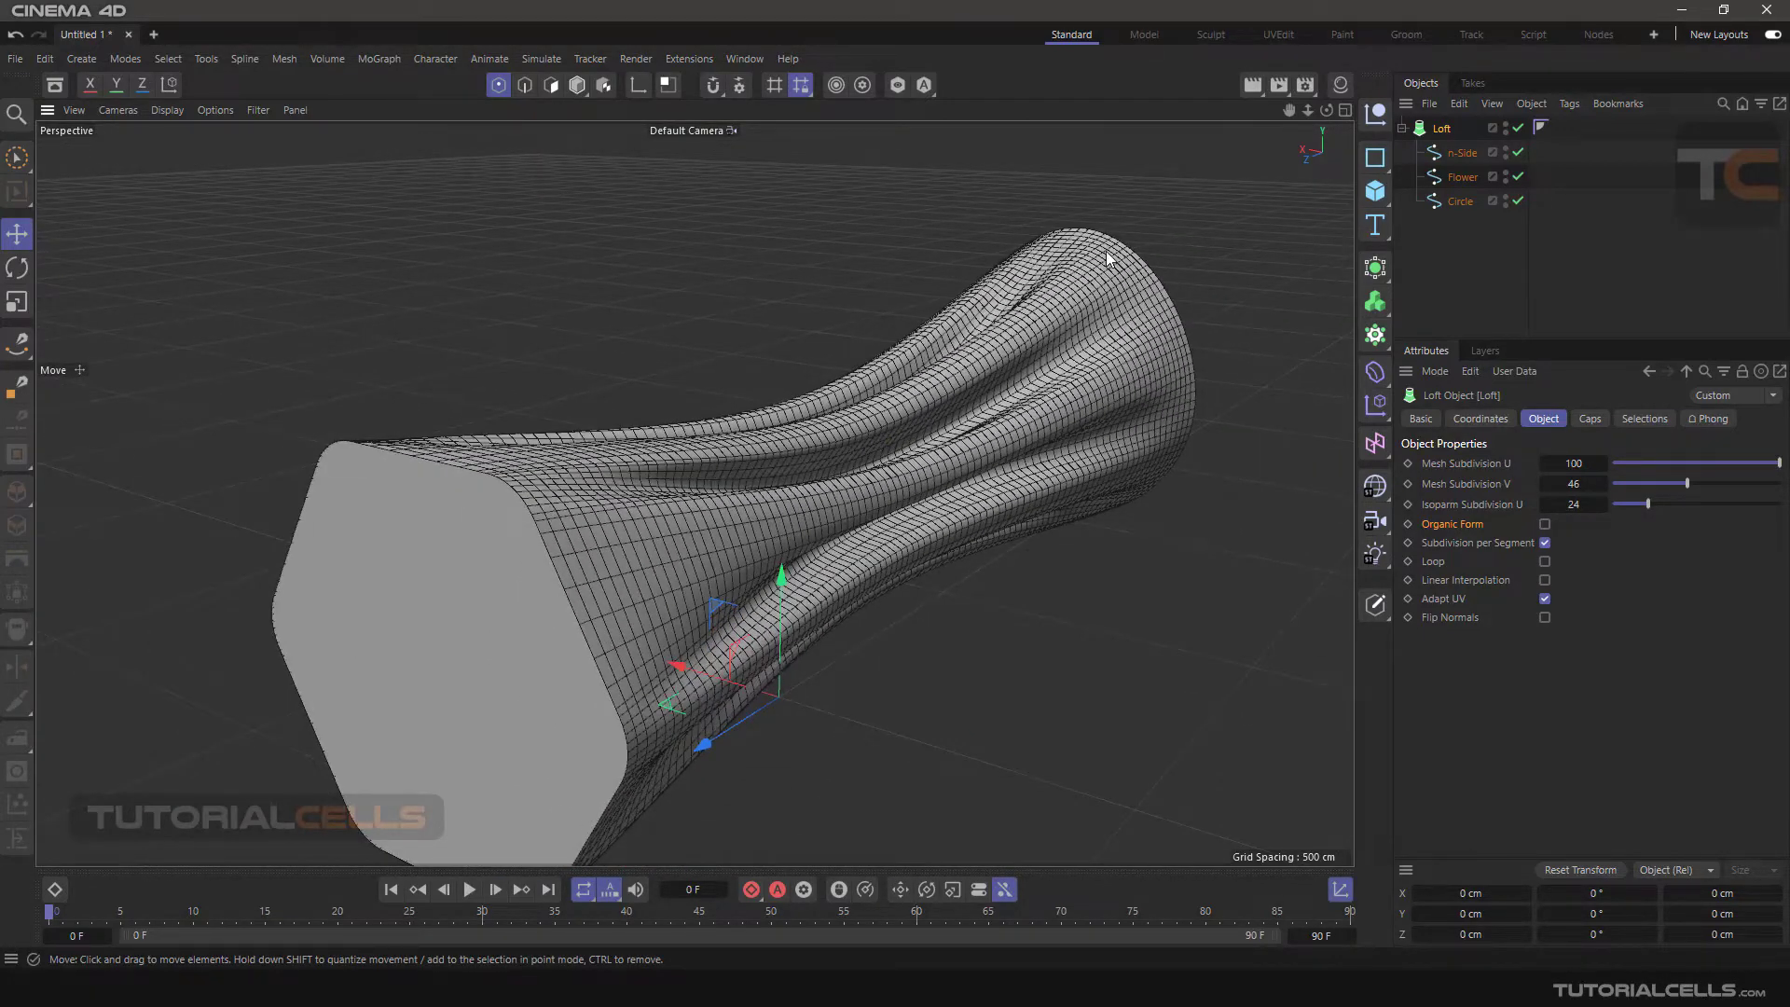
scroll(1020, 325, "up", 2)
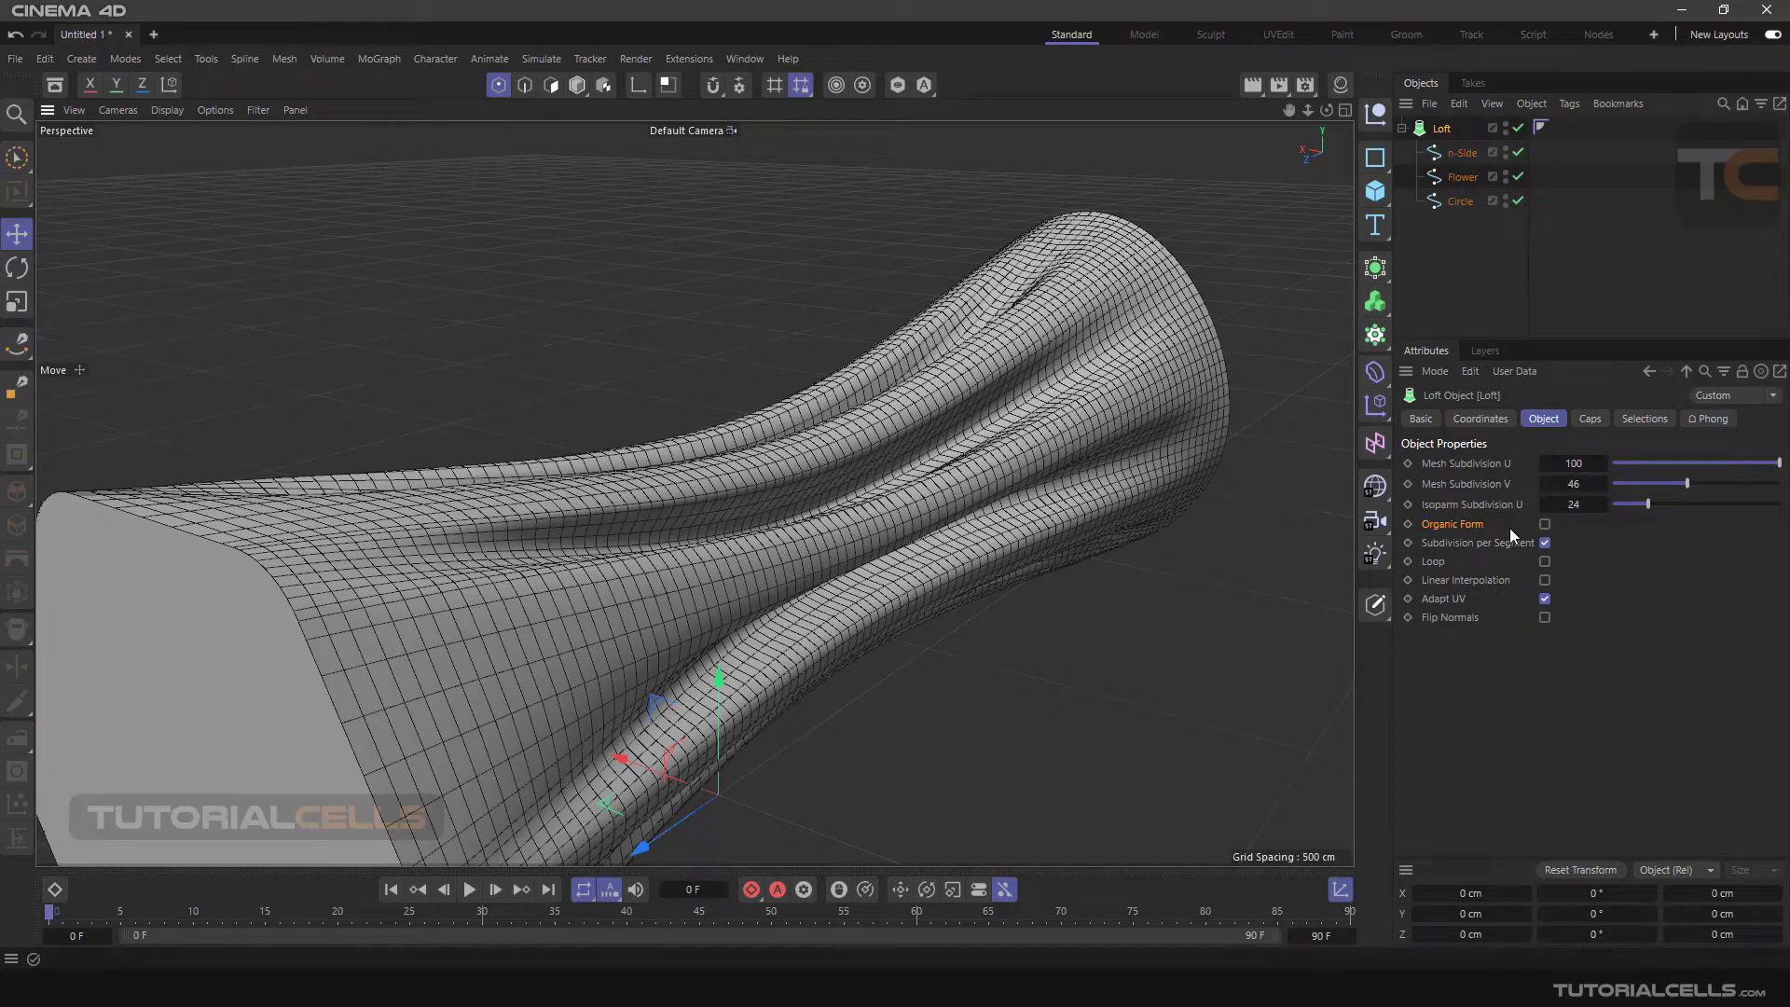
left_click(1545, 525)
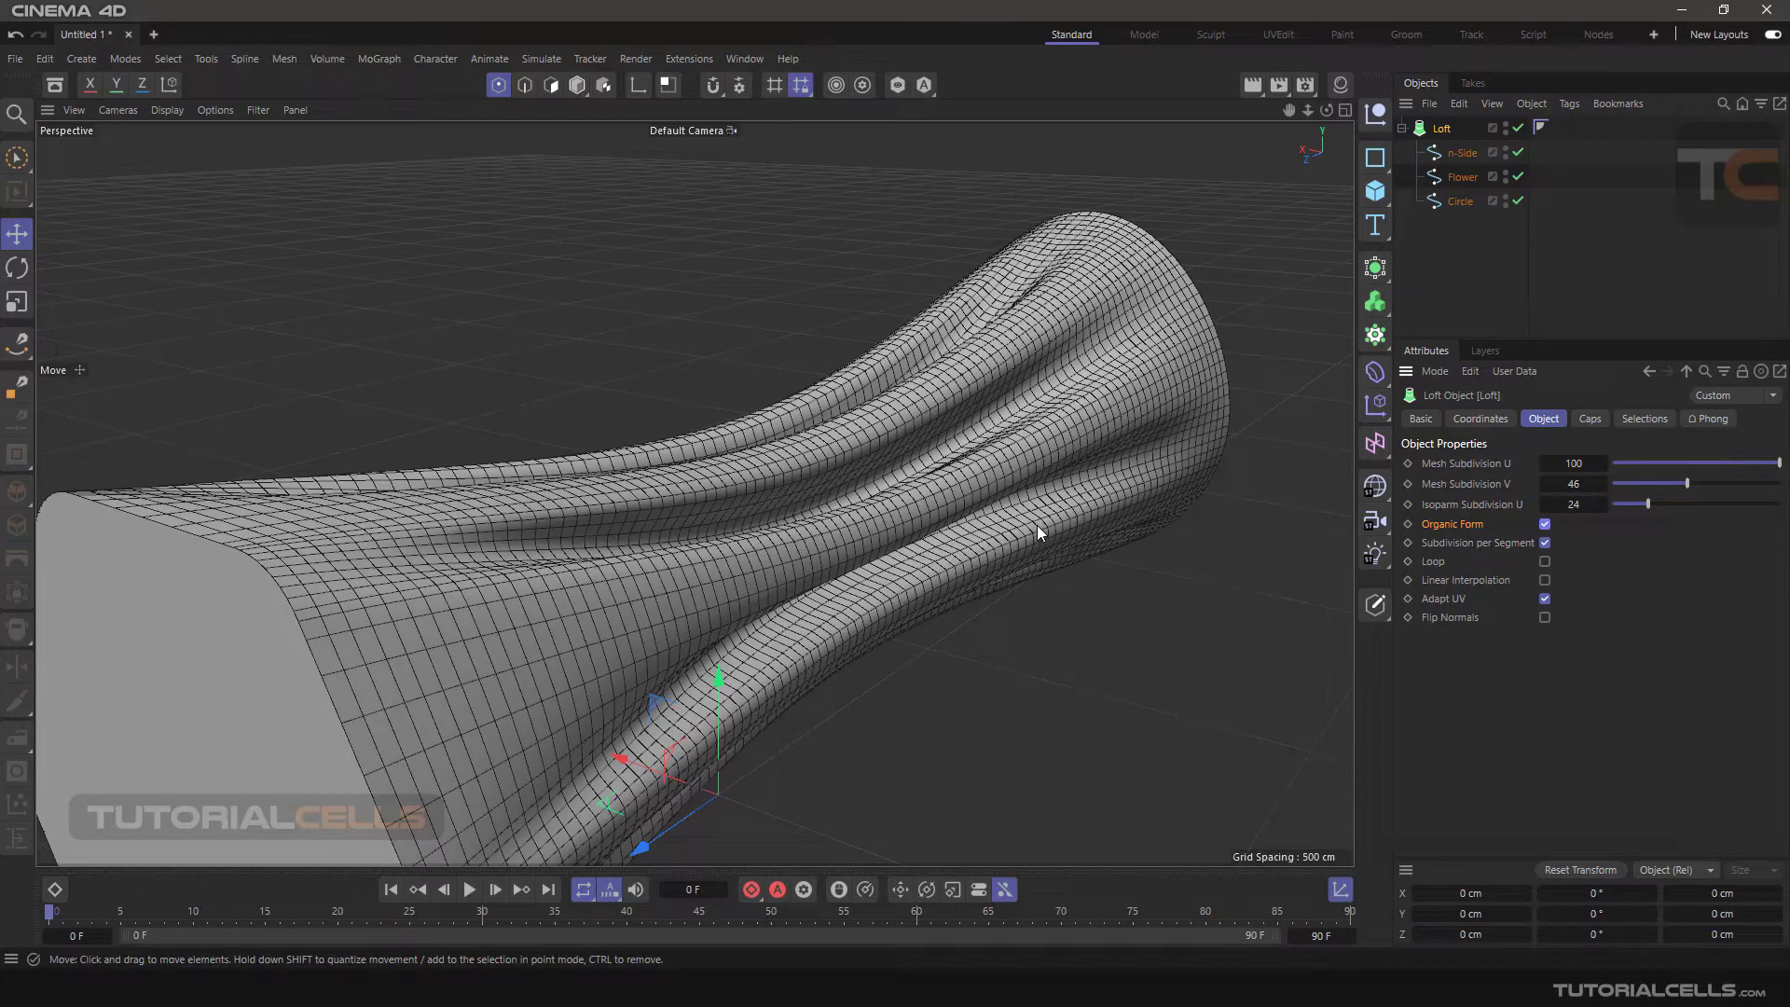
scroll(772, 439, "up", 6)
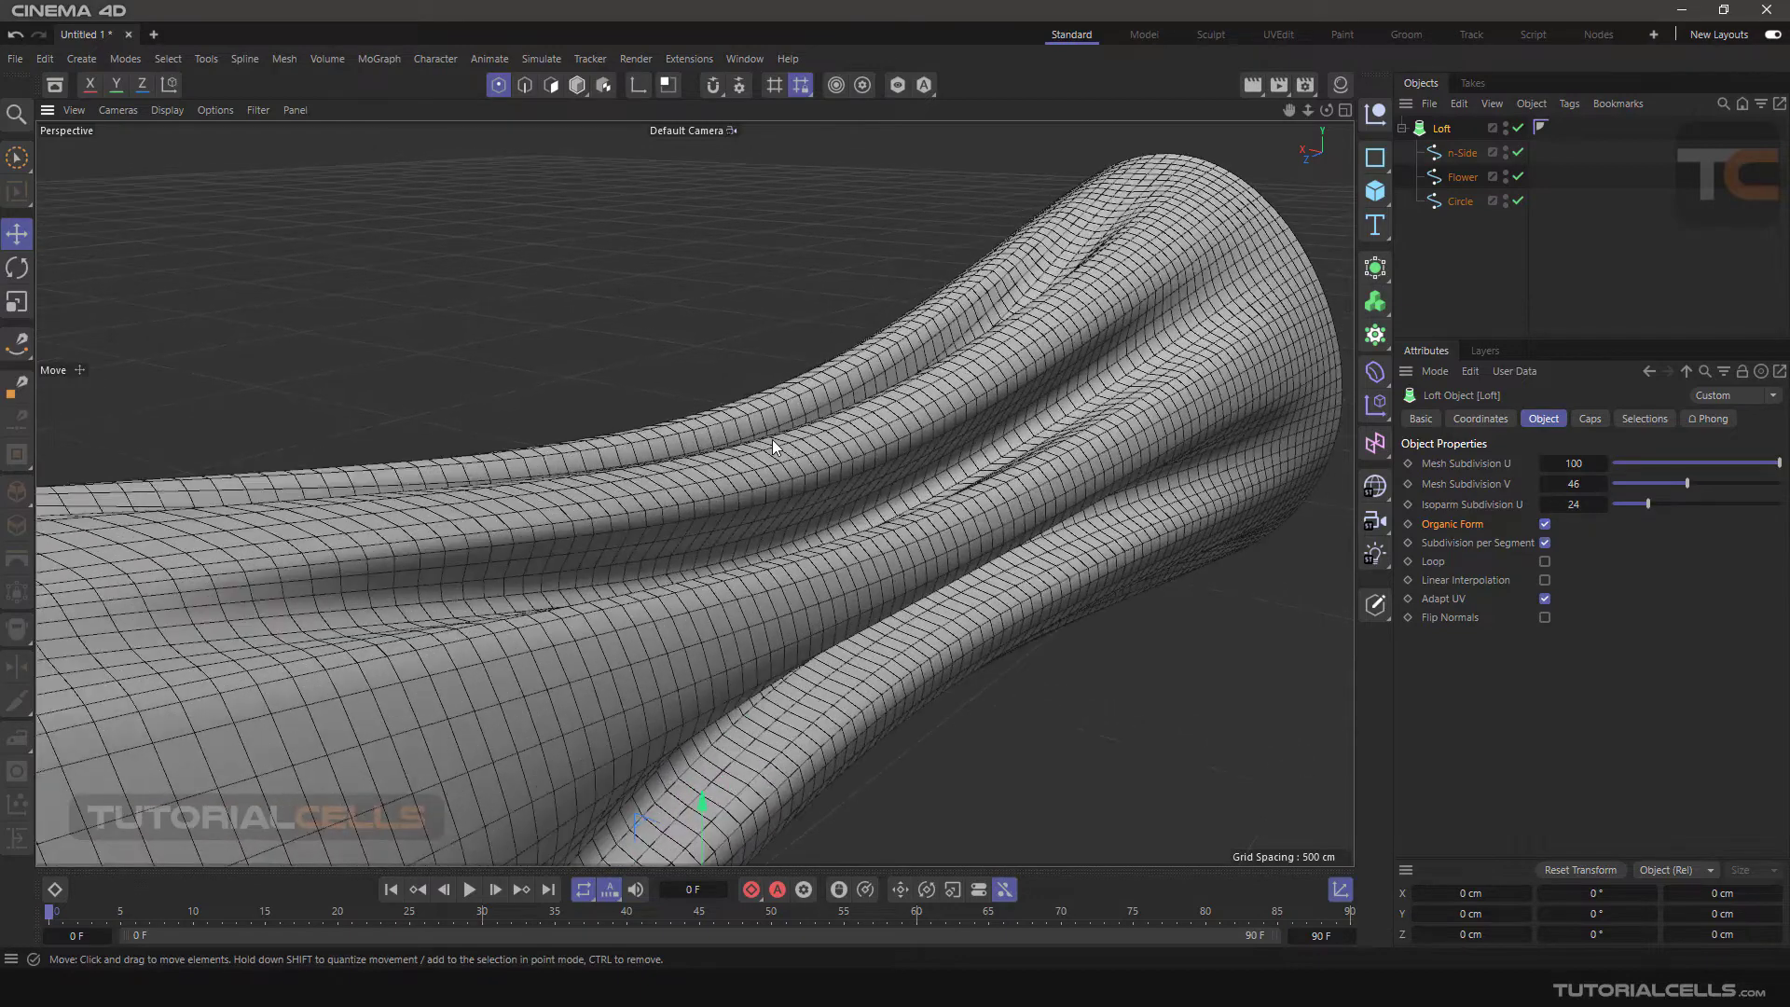
left_click_drag(772, 438, 932, 438, "alt")
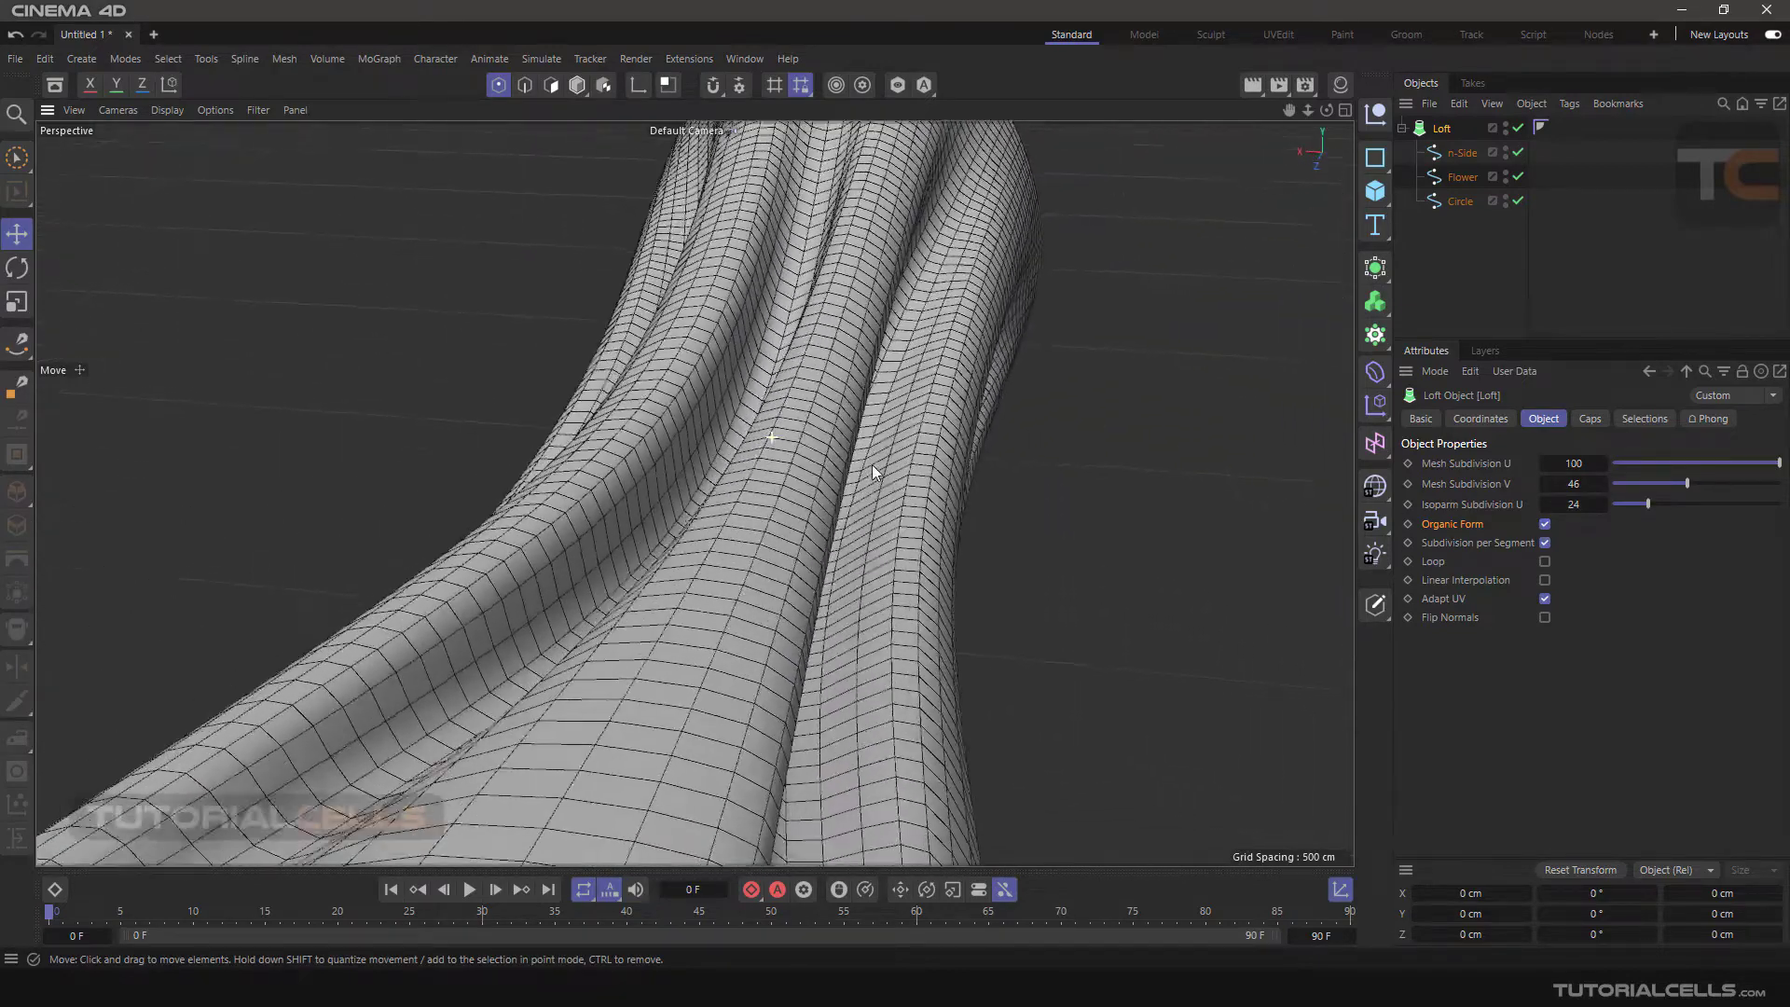
- Select the three splines and examine how closely the organic mesh follows the Flower spline, then reselect the Loft and view its whole shape
left_click_drag(1501, 228, 1455, 145)
scroll(709, 425, "up", 5)
left_click_drag(709, 425, 608, 356, "alt")
scroll(645, 388, "up", 3)
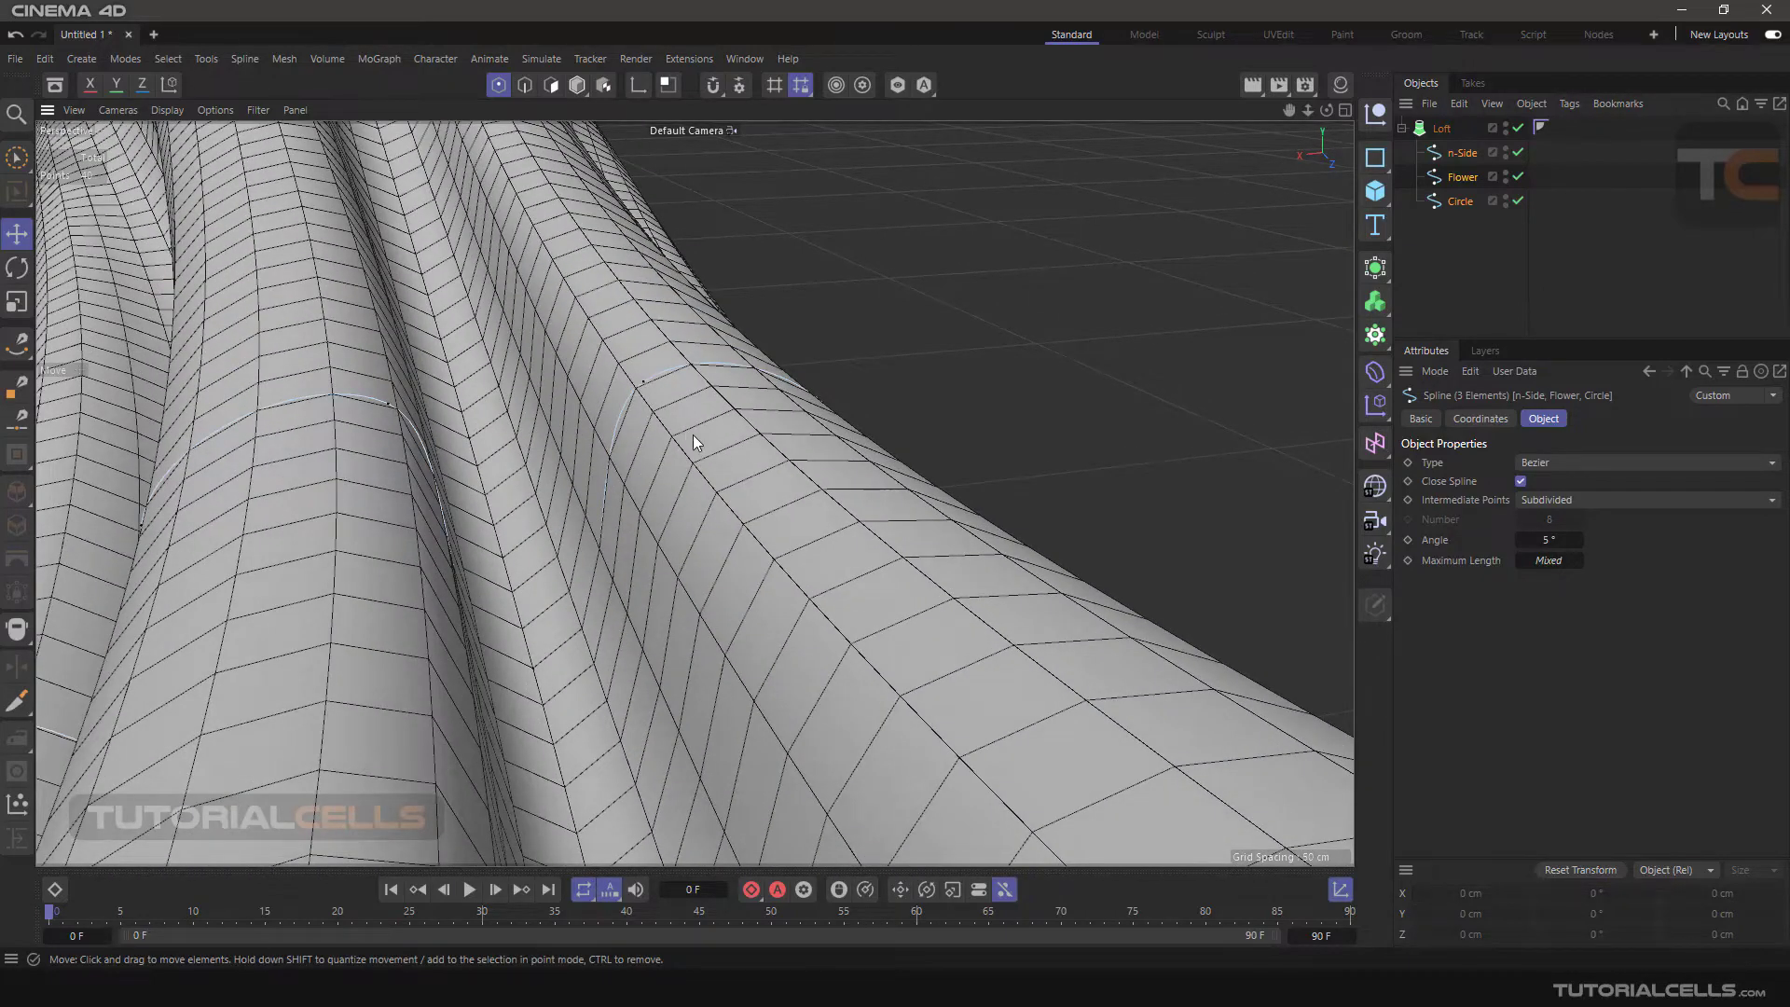
scroll(606, 283, "down", 5)
left_click_drag(774, 417, 1216, 196, "alt")
left_click(1443, 129)
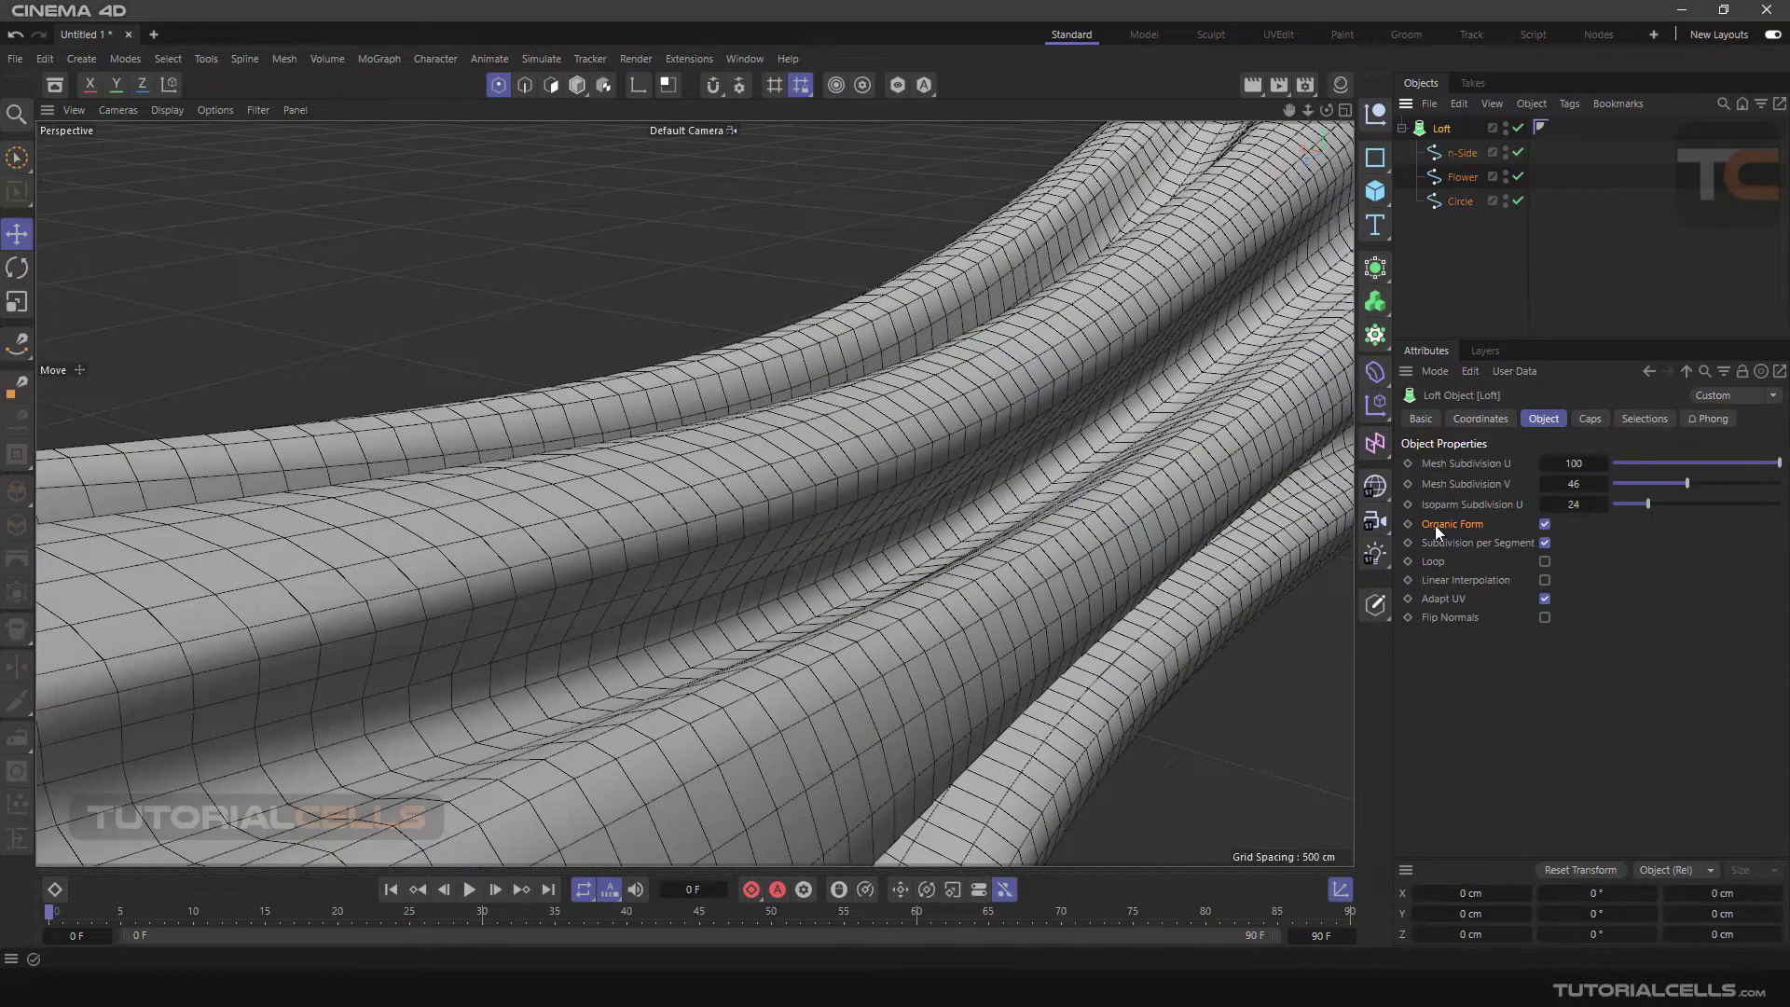
scroll(1082, 467, "down", 5)
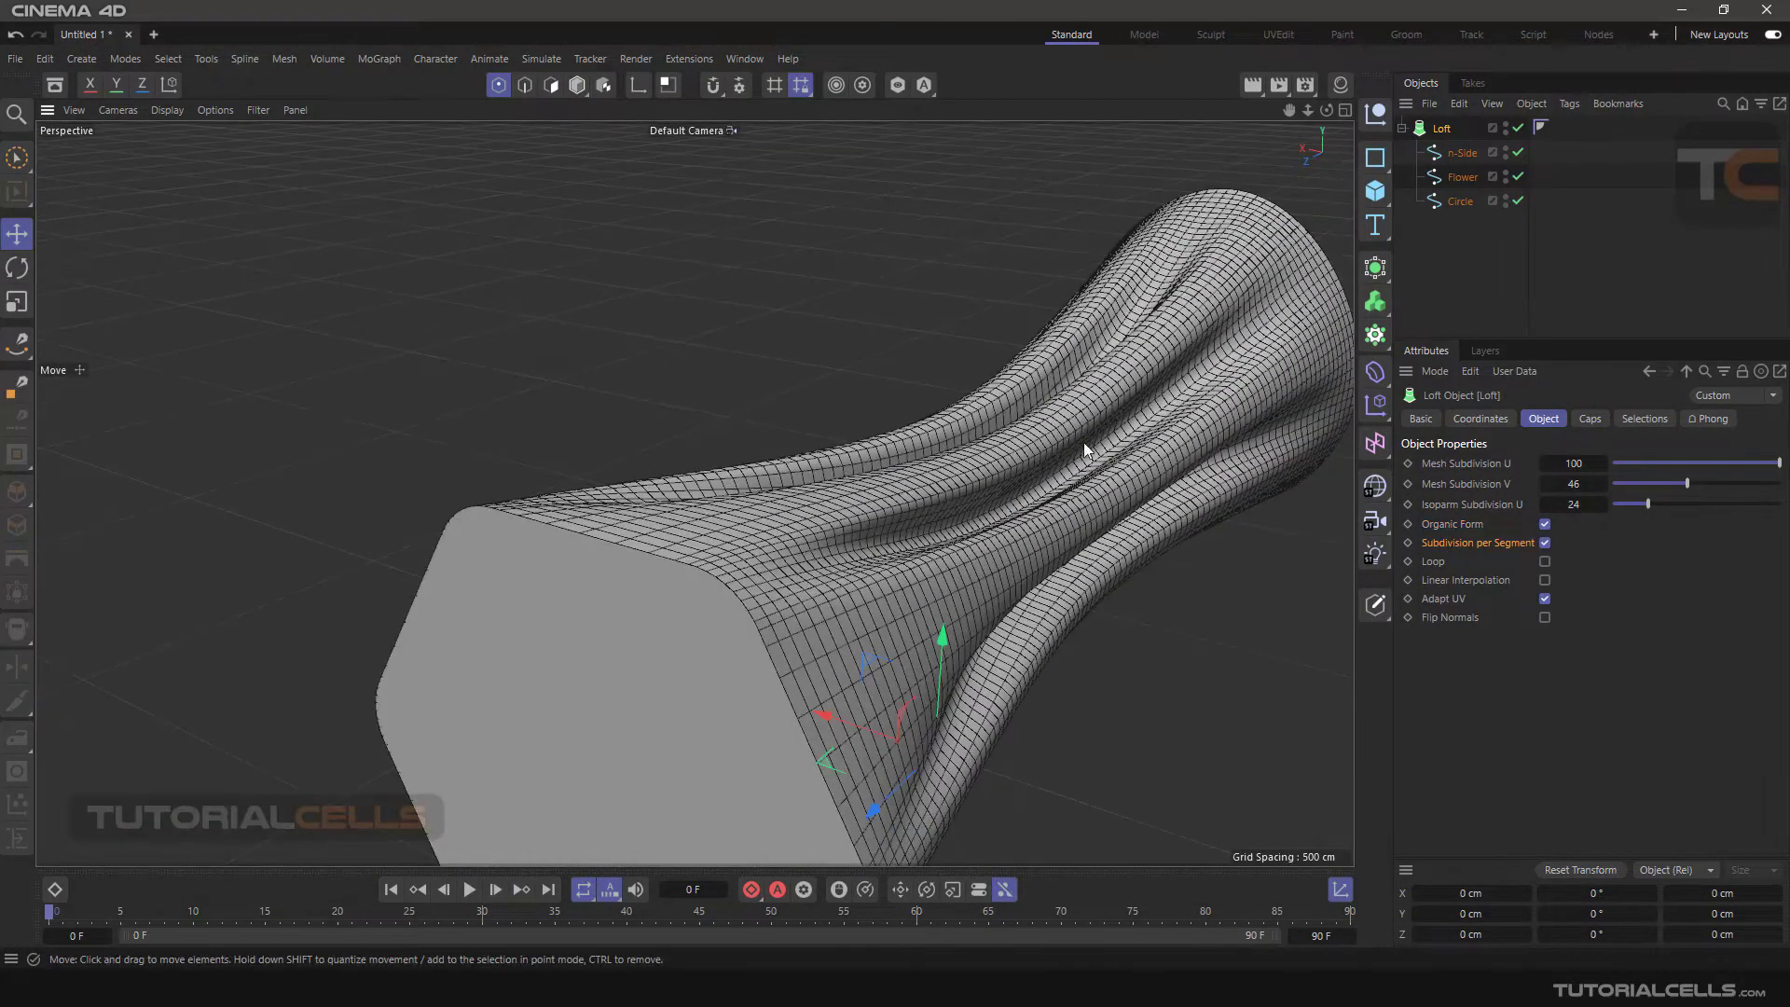
scroll(1084, 442, "down", 3)
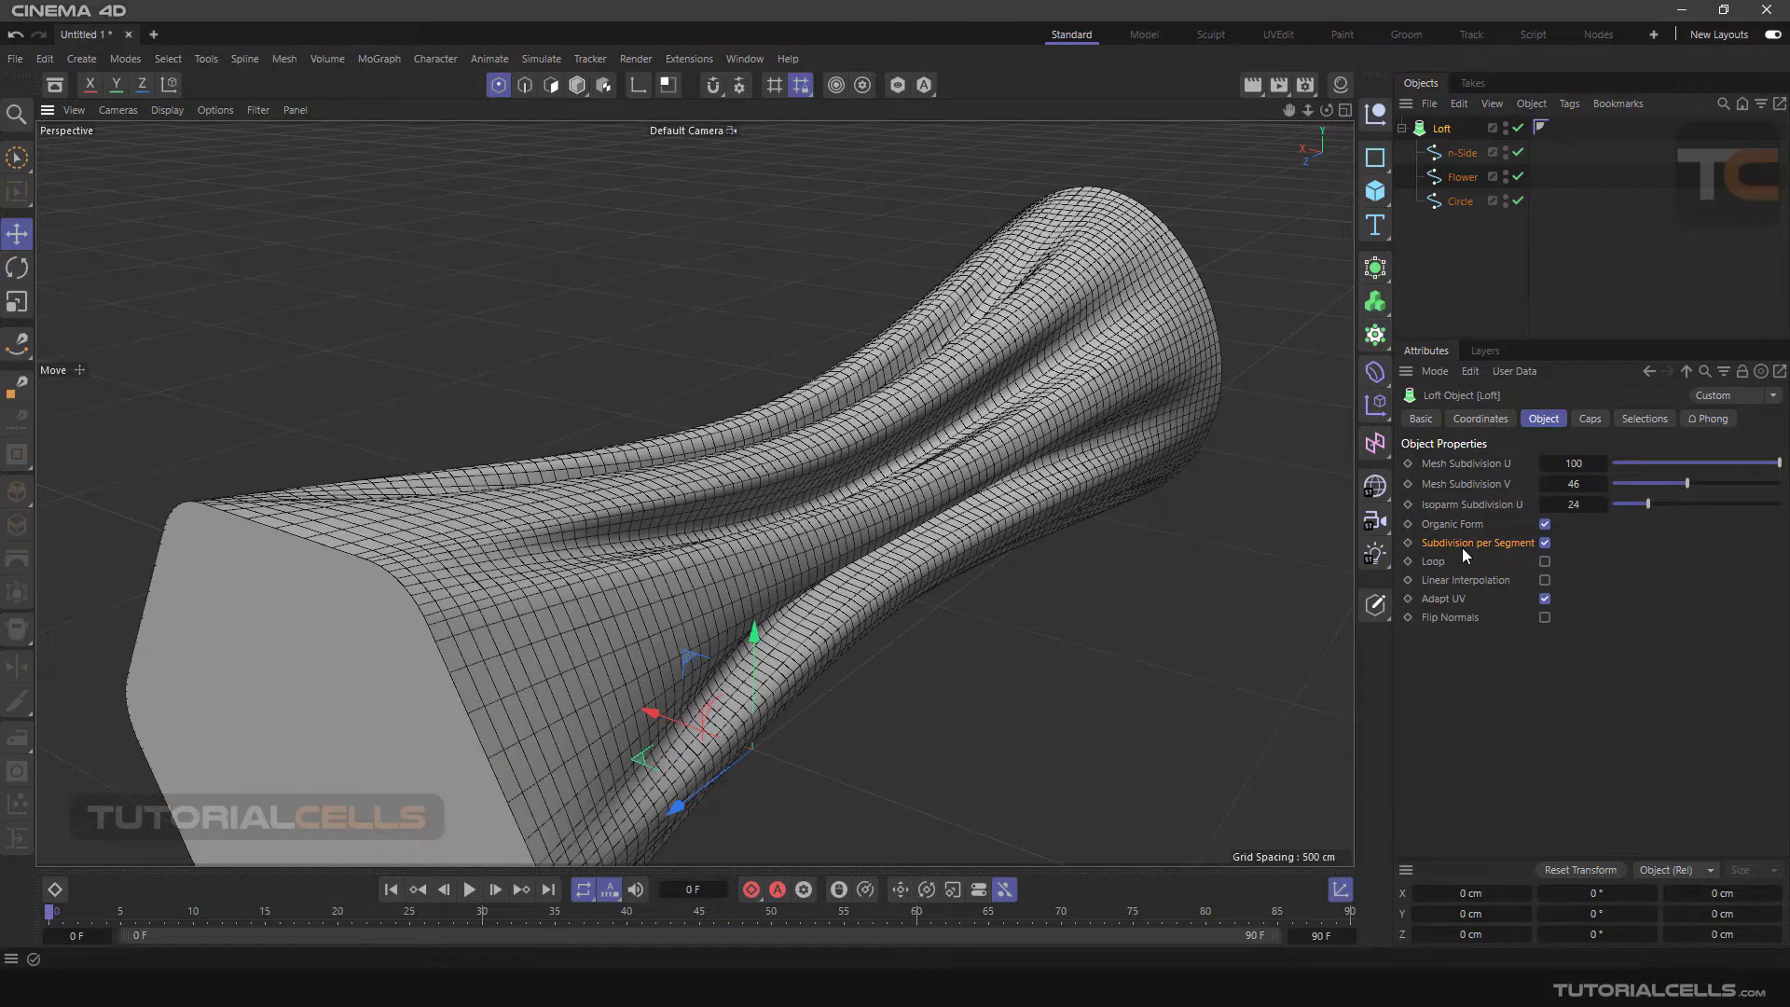
scroll(1015, 444, "down", 5)
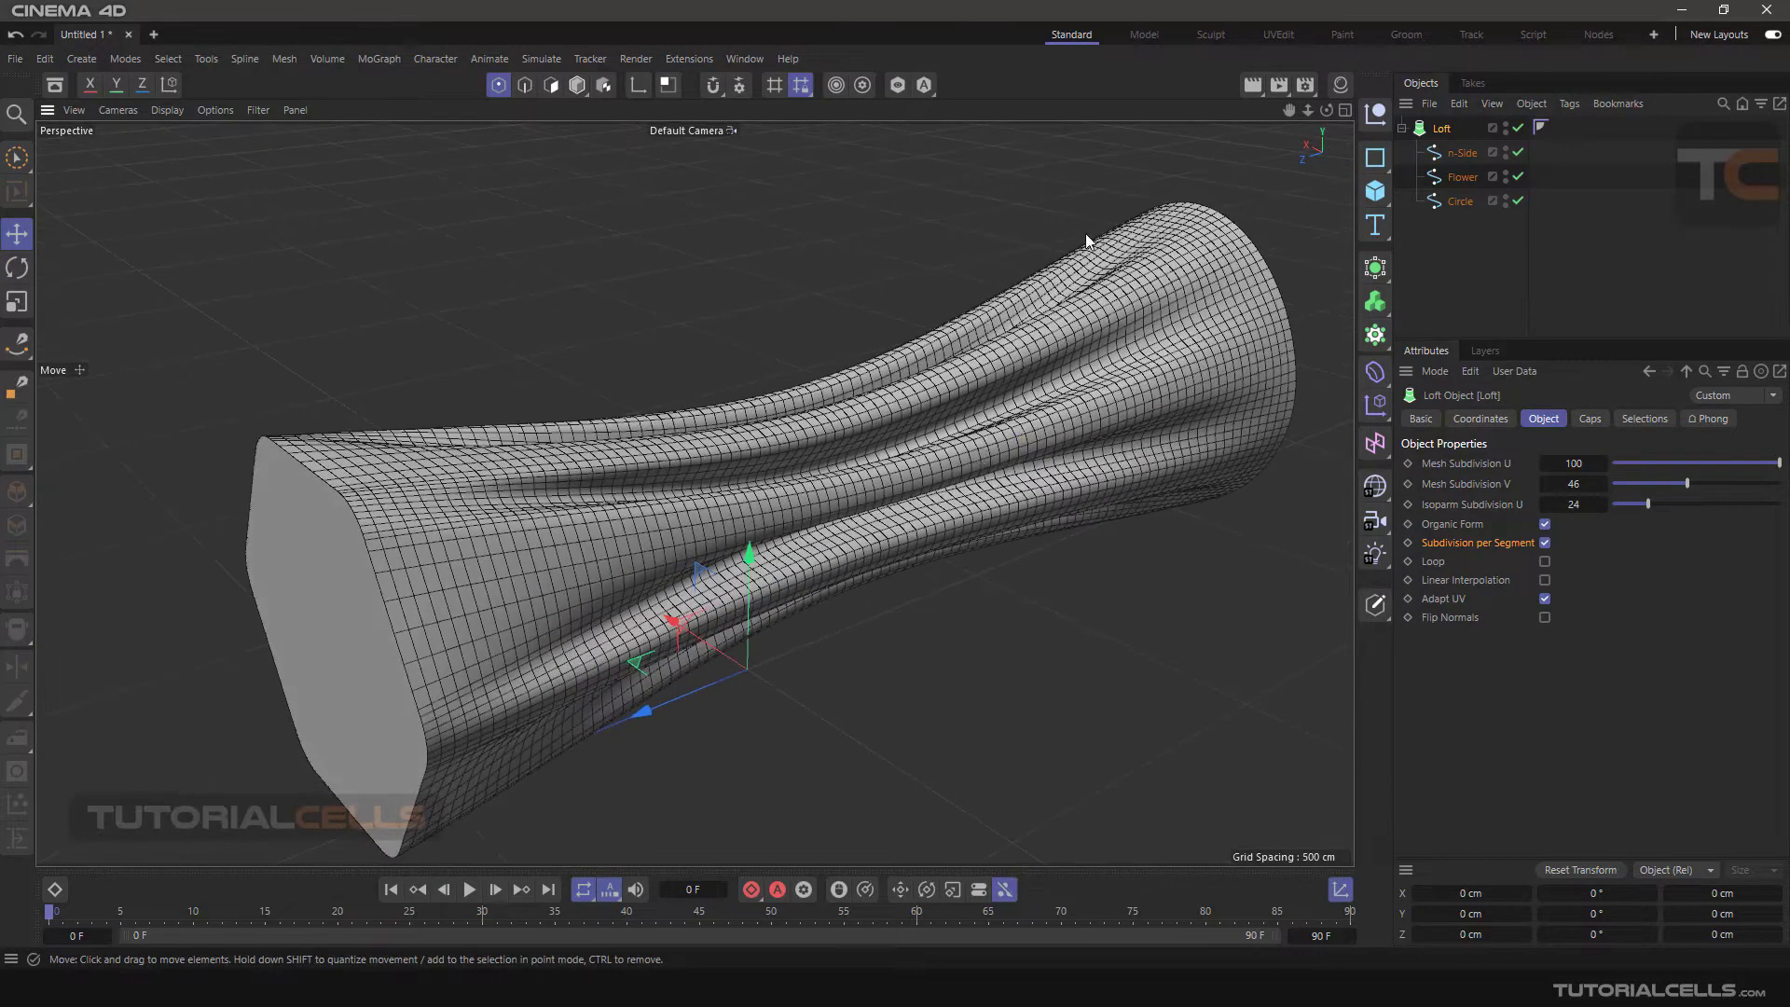
- Leave point editing for Model mode and reselect the Loft object
left_click(1461, 155)
left_click(1458, 179)
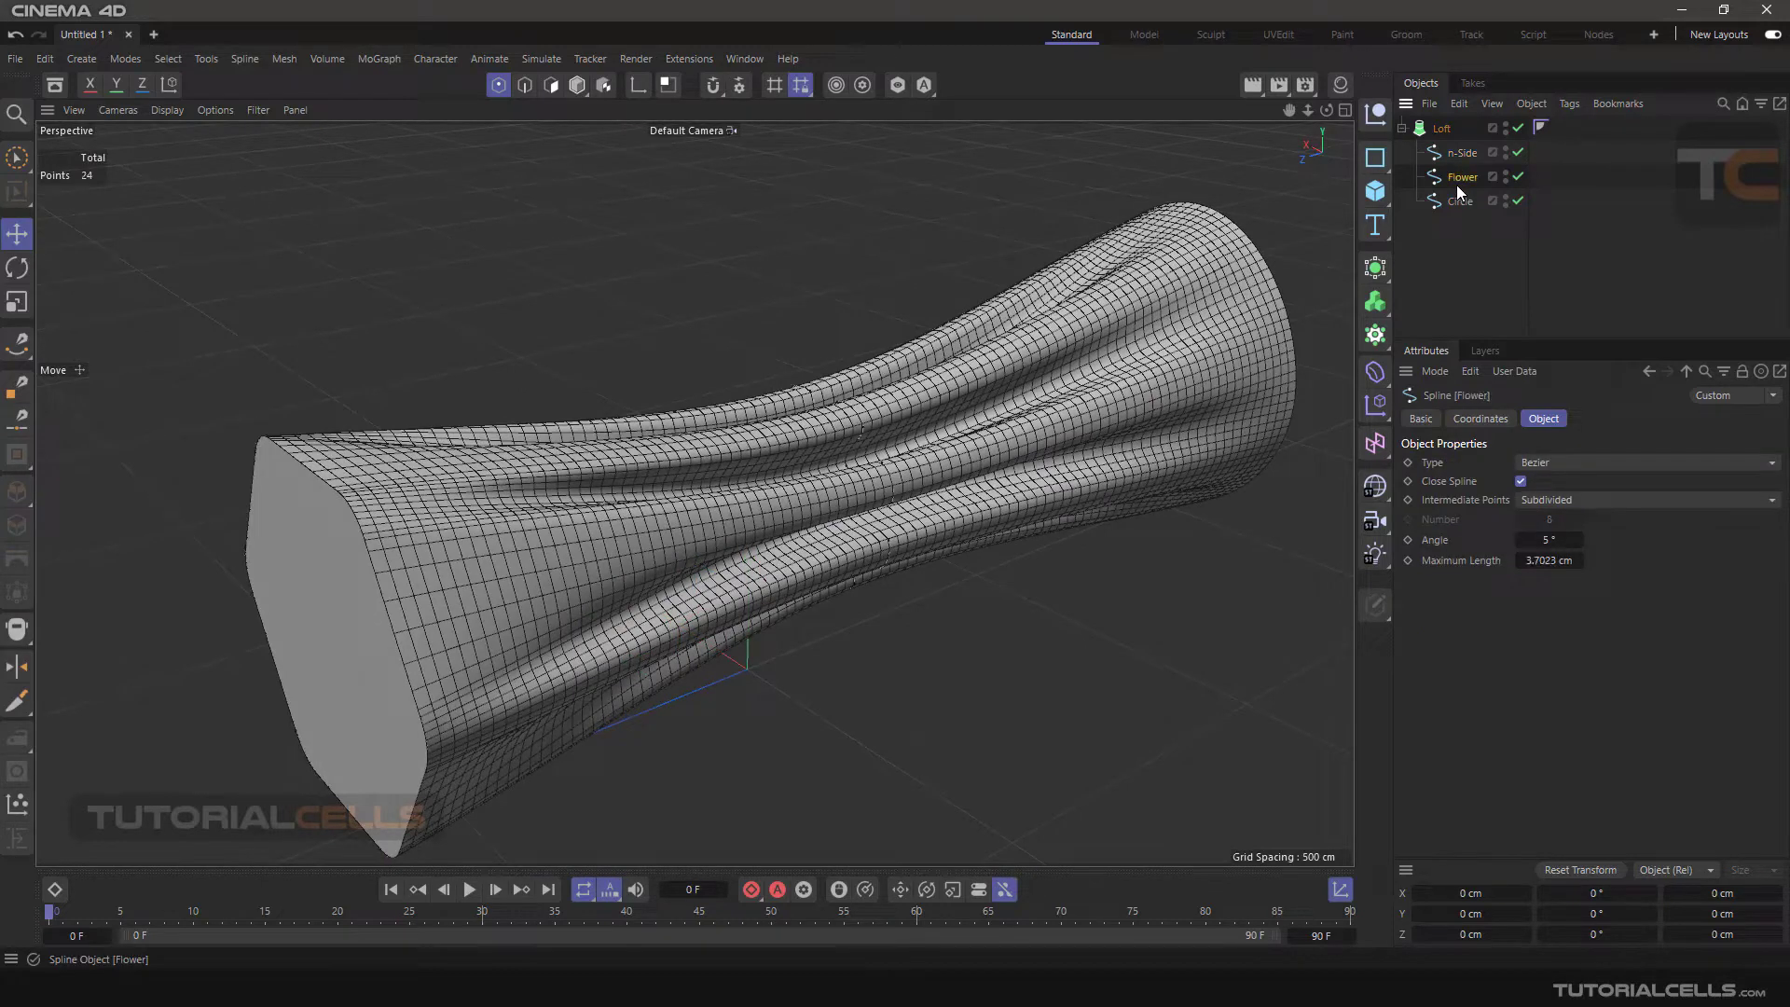
left_click(577, 85)
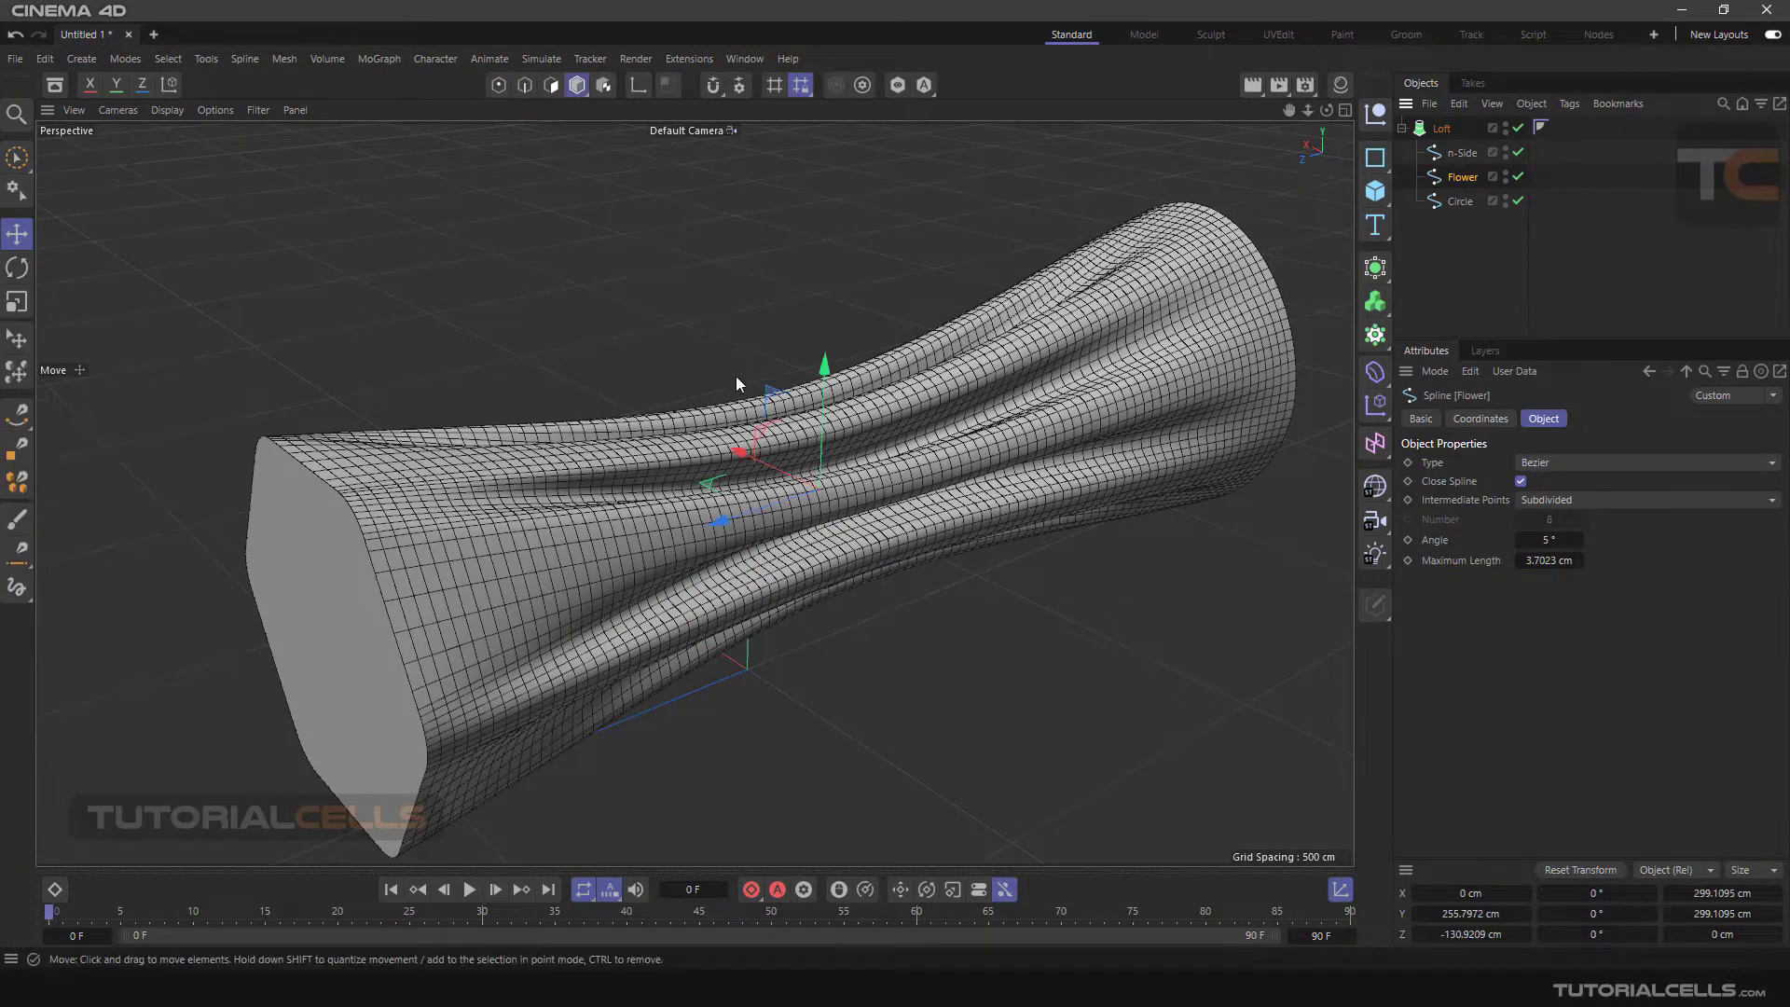
left_click(1461, 153)
left_click(1443, 129)
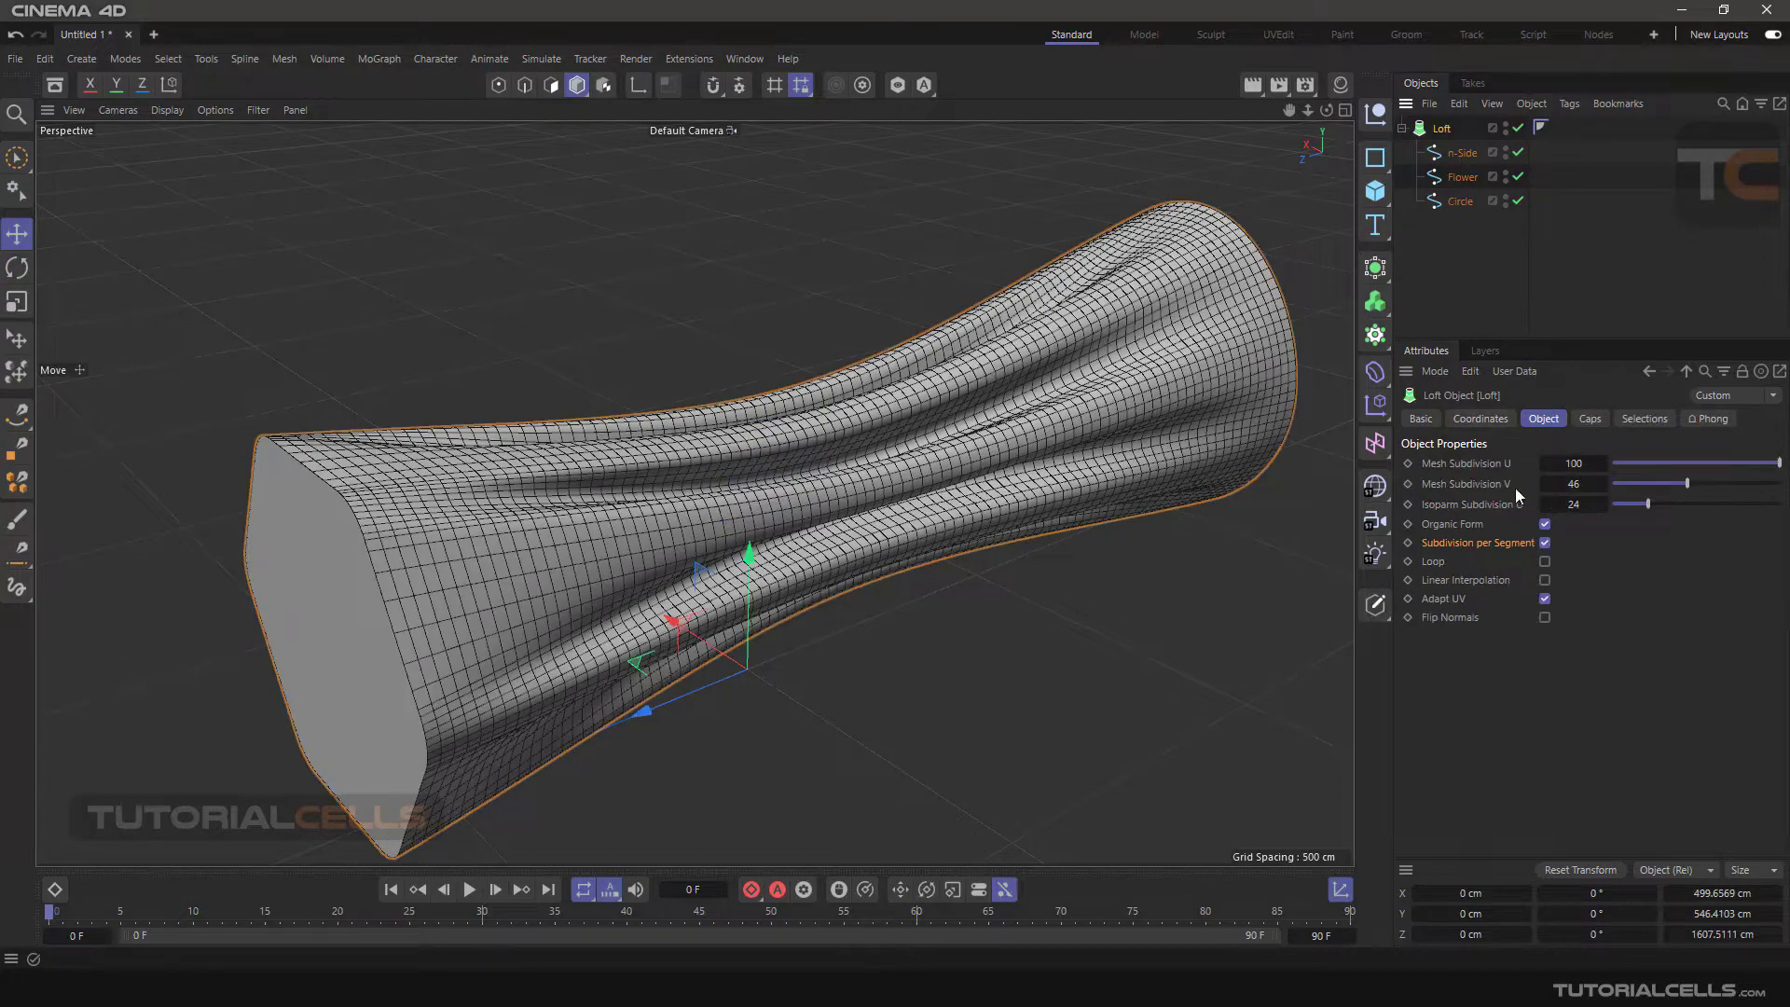
- Turn Subdivision per Segment off on the Loft to compare the mesh distribution, then turn it back on
left_click(1545, 543)
left_click_drag(1167, 373, 1184, 467, "alt")
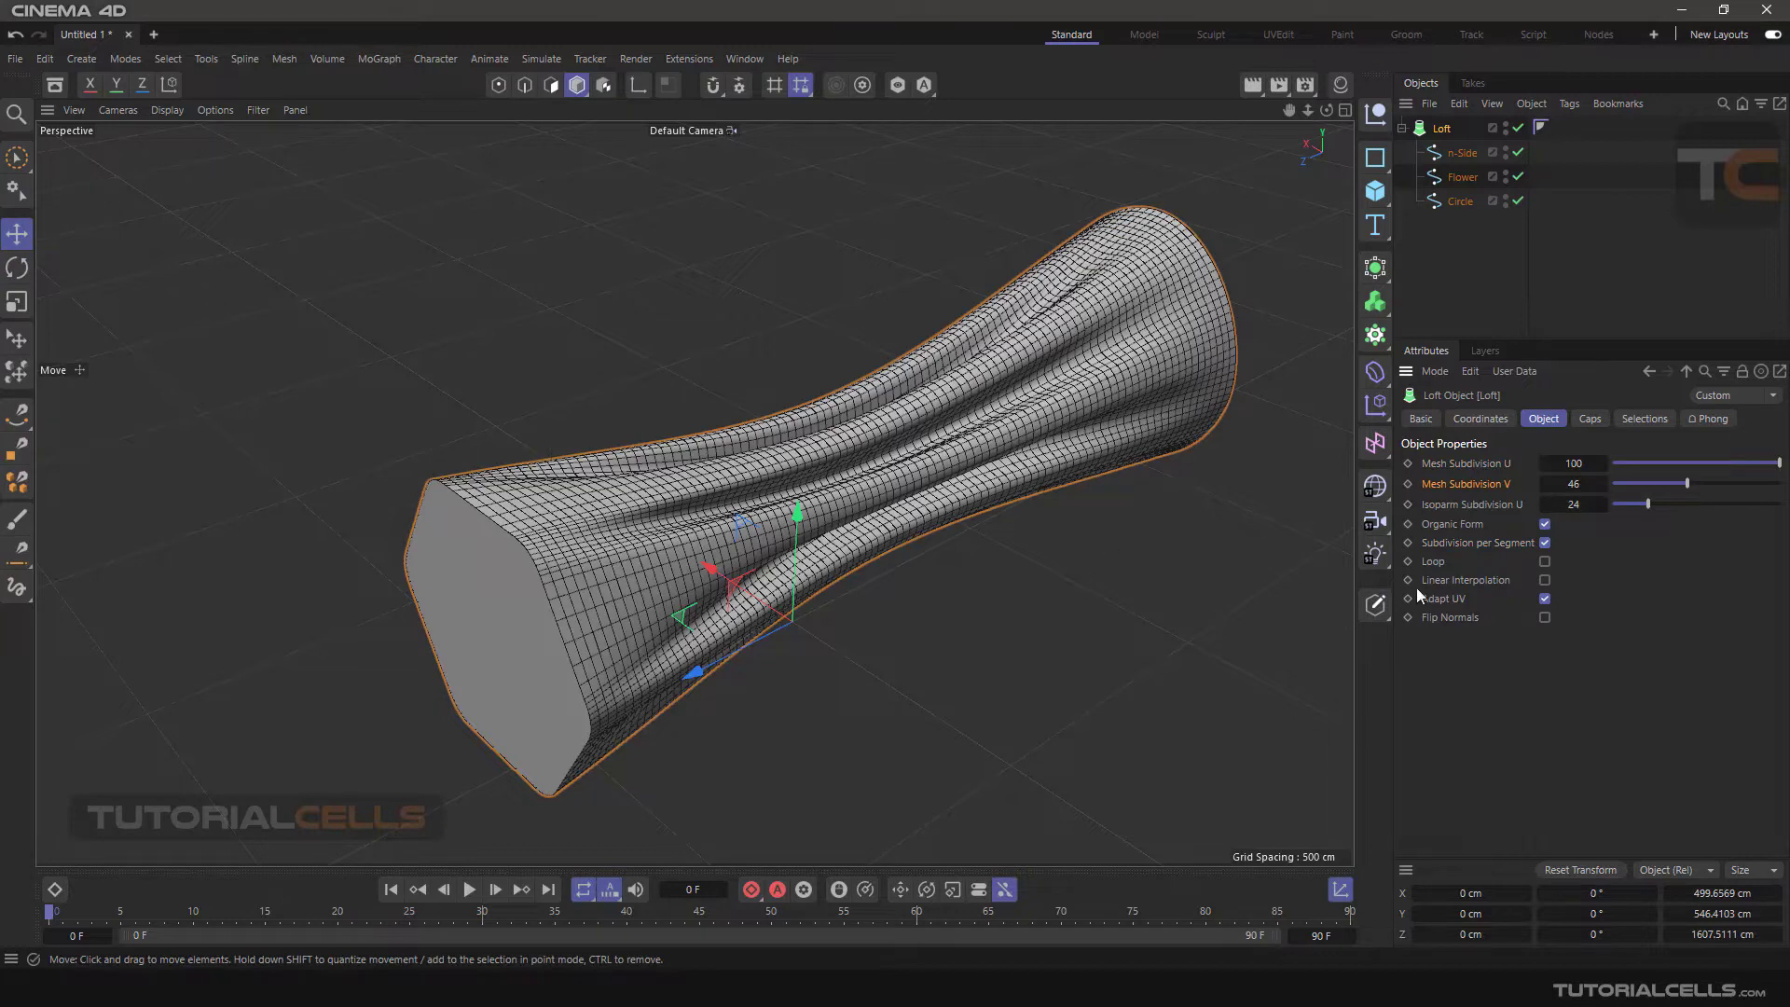
left_click(1545, 543)
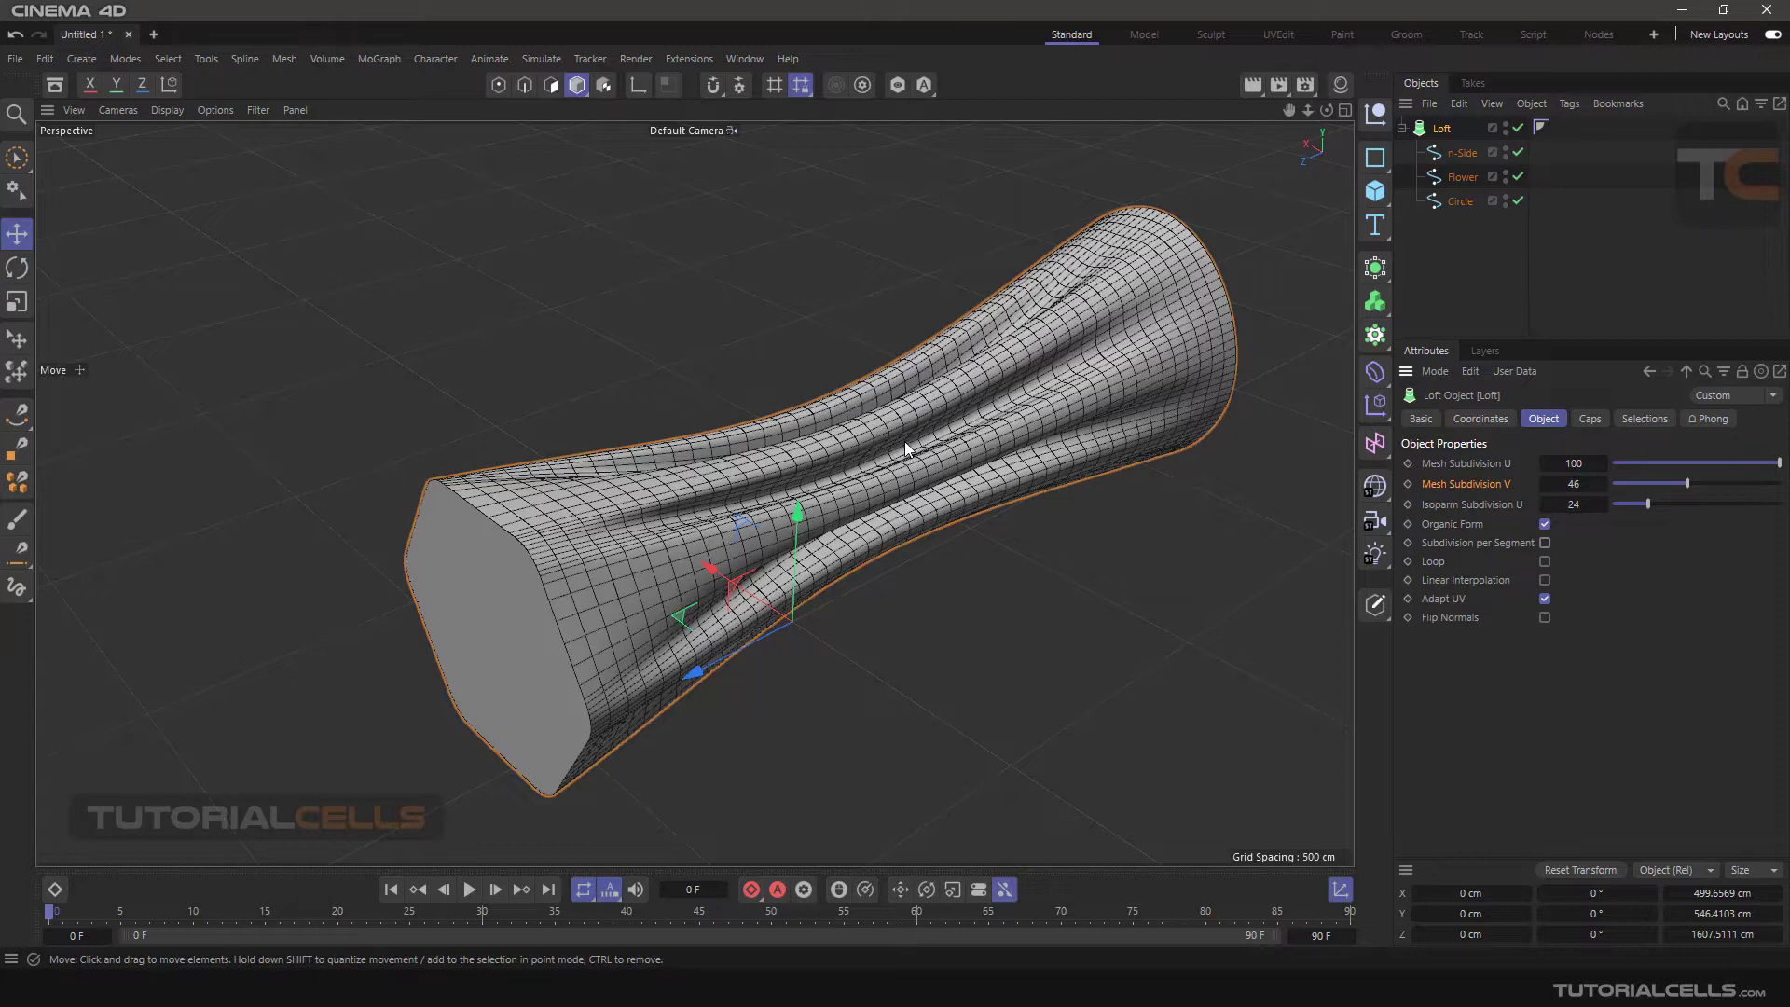
left_click(1545, 543)
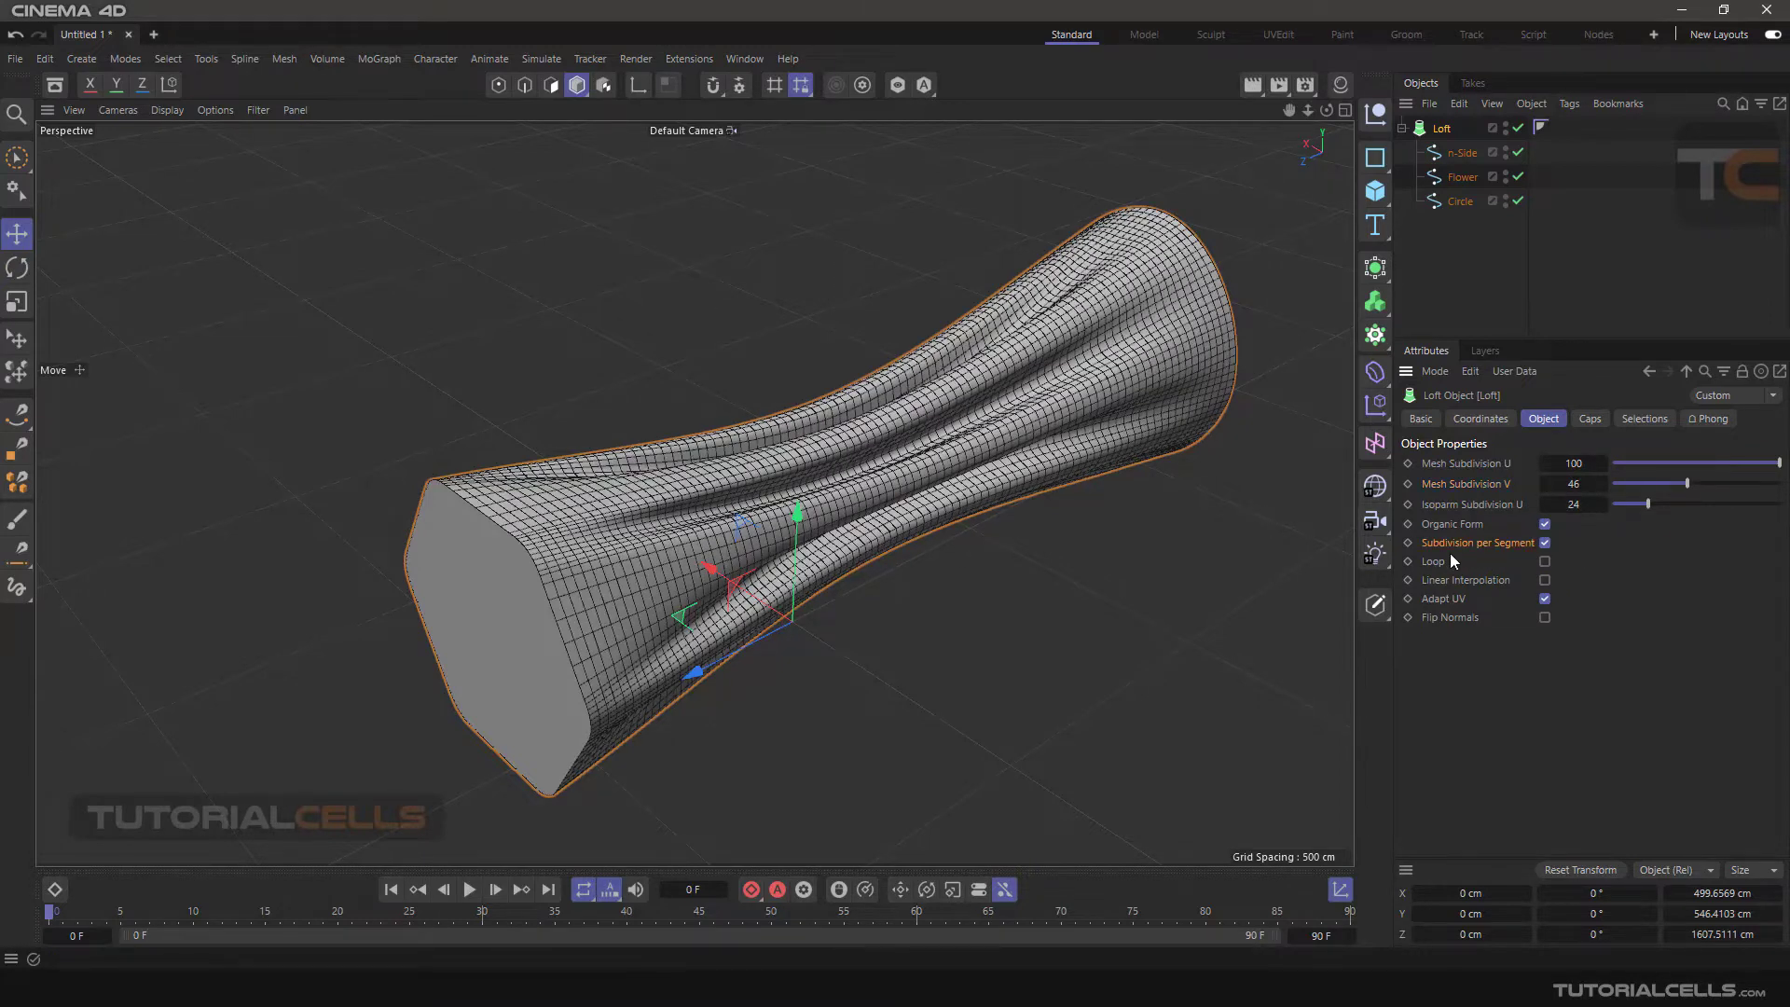
mouse_move(973, 567)
left_mouse_down("alt")
mouse_move(944, 569)
mouse_move(987, 553)
left_mouse_up("alt")
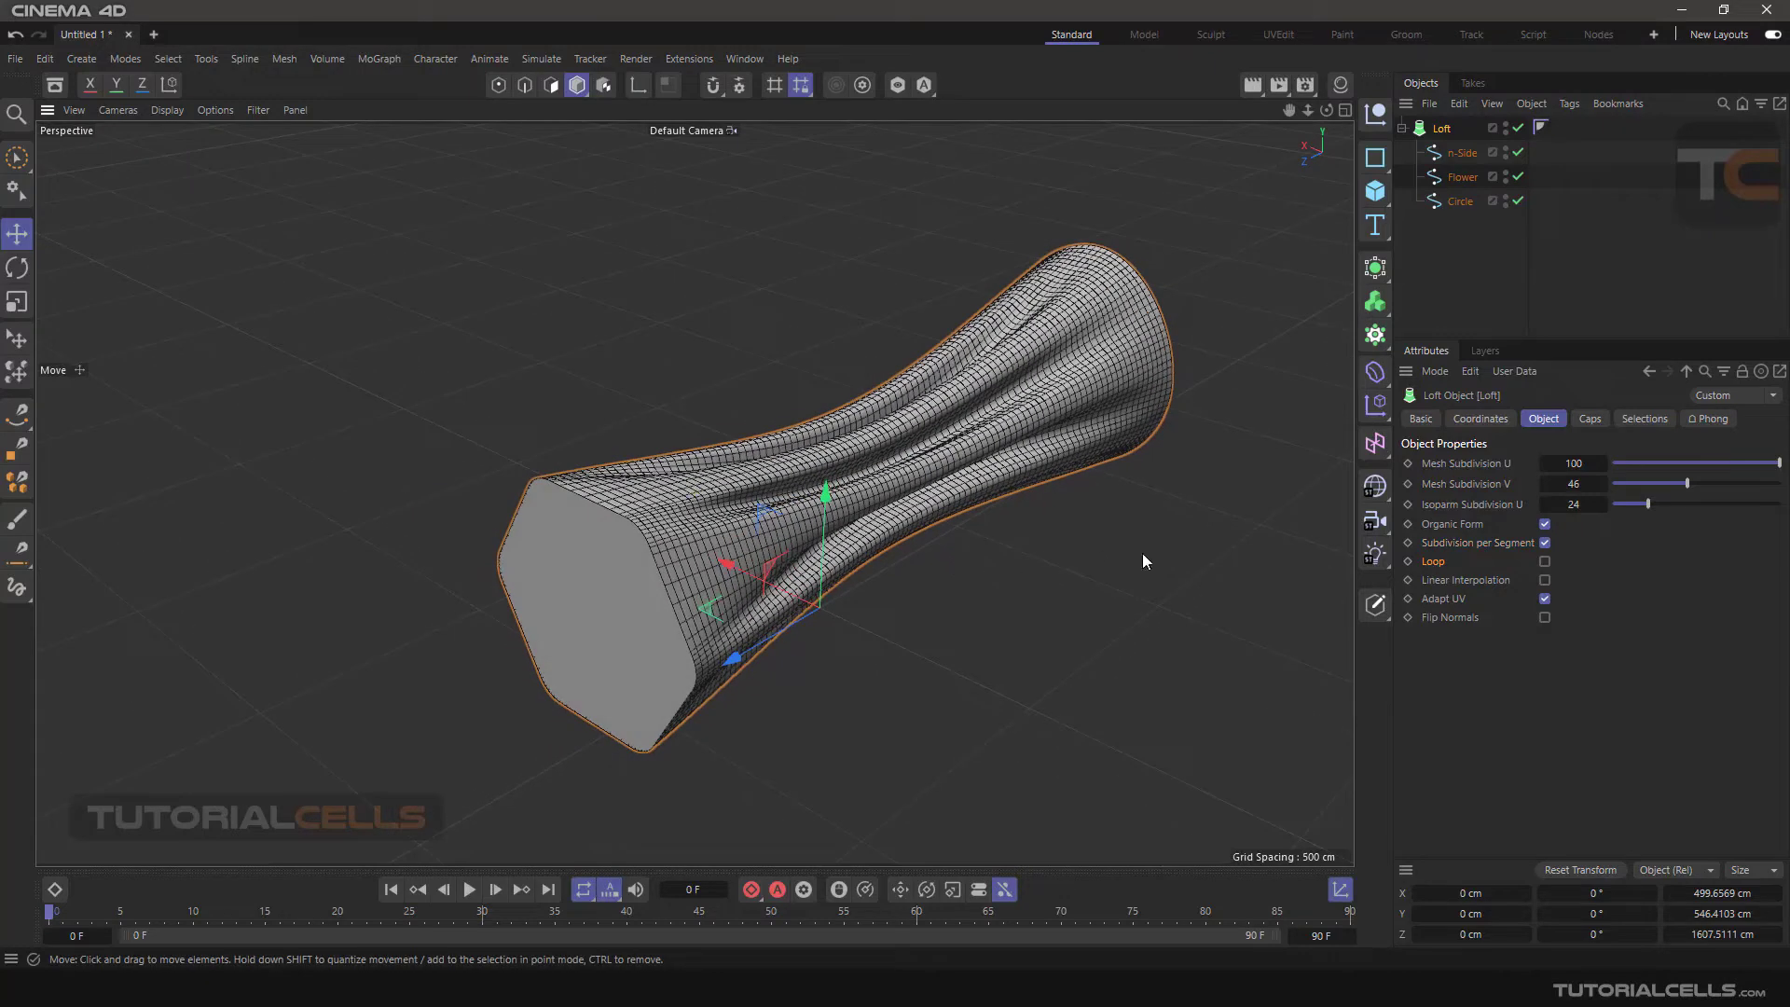
- Turn Loop on for the Loft to examine the closed-back shape, and turn it off again
left_click(1544, 561)
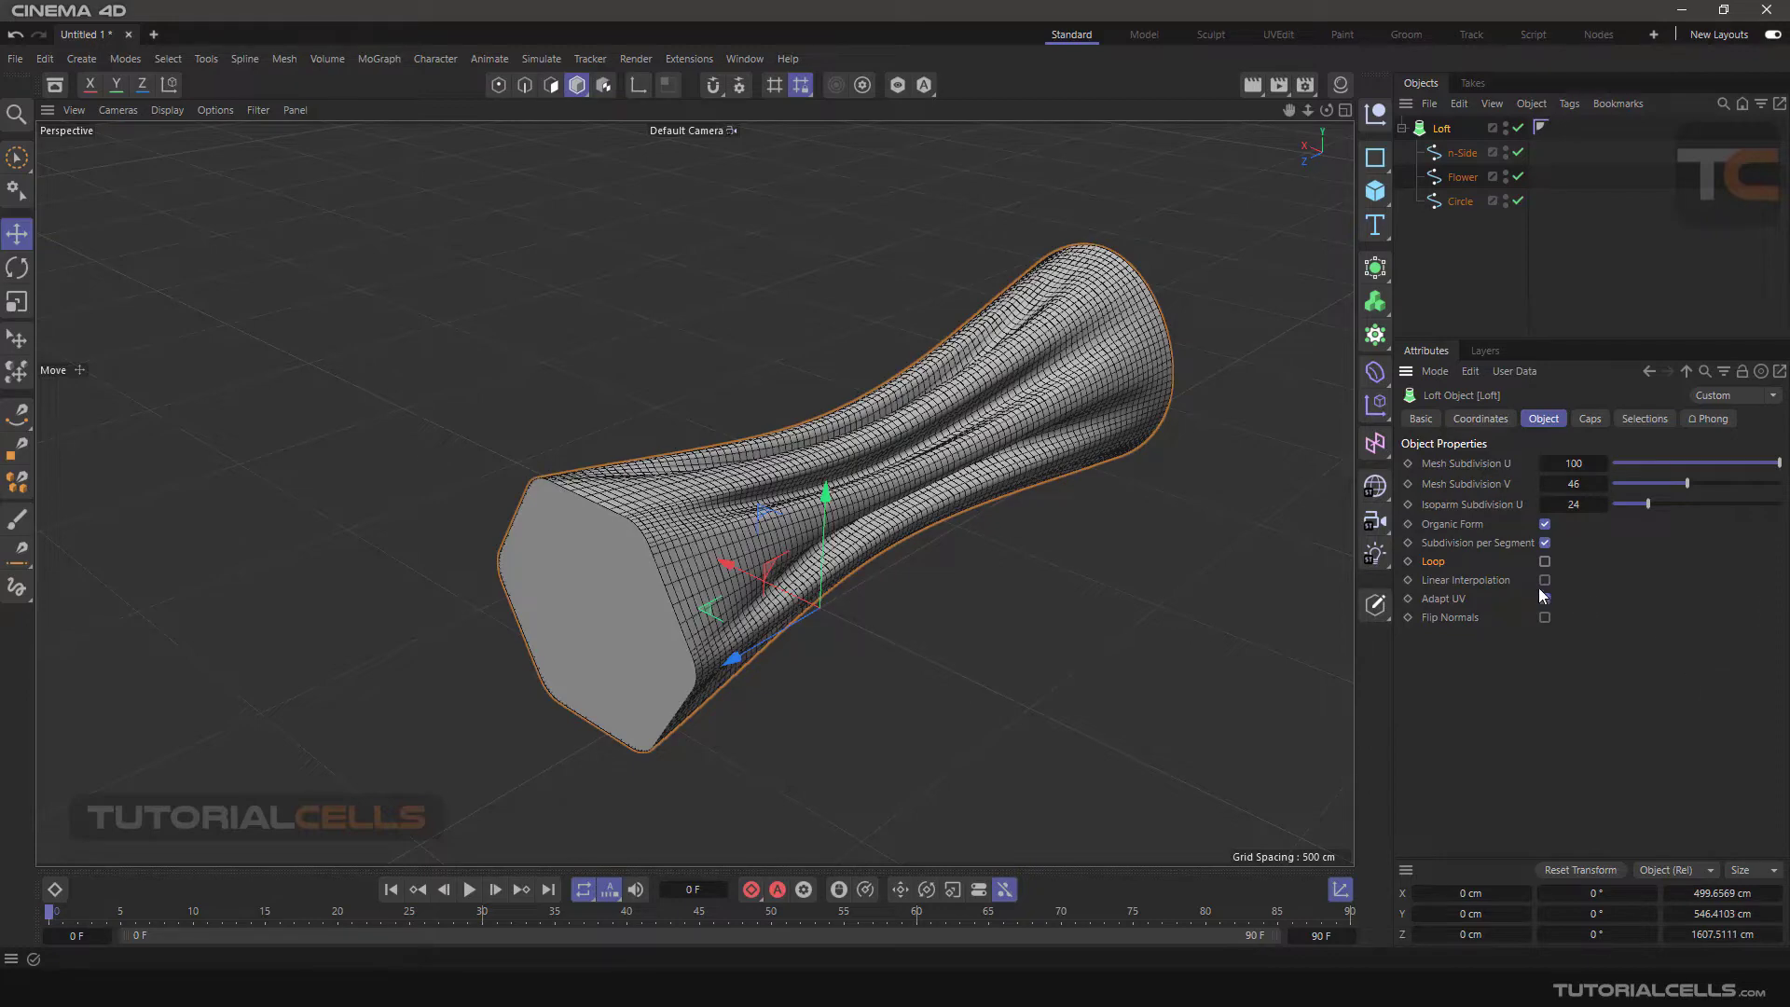
left_click(1545, 562)
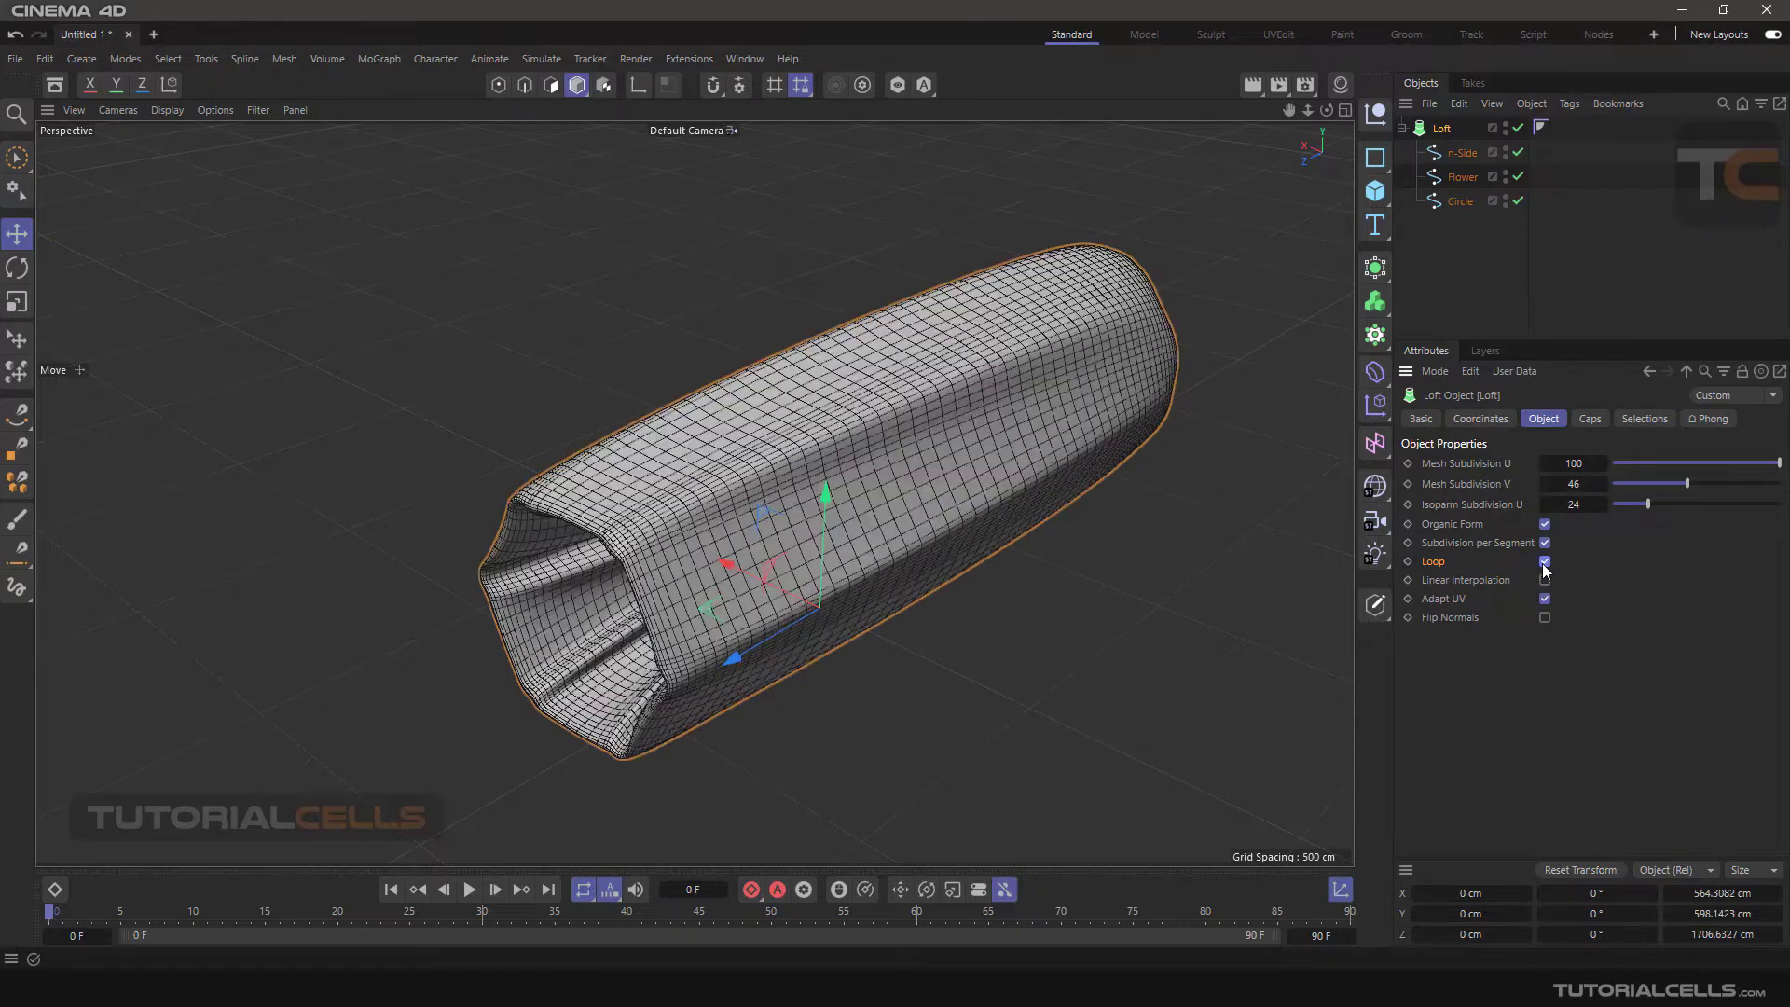
left_click_drag(876, 489, 826, 432, "alt")
left_click(1545, 561)
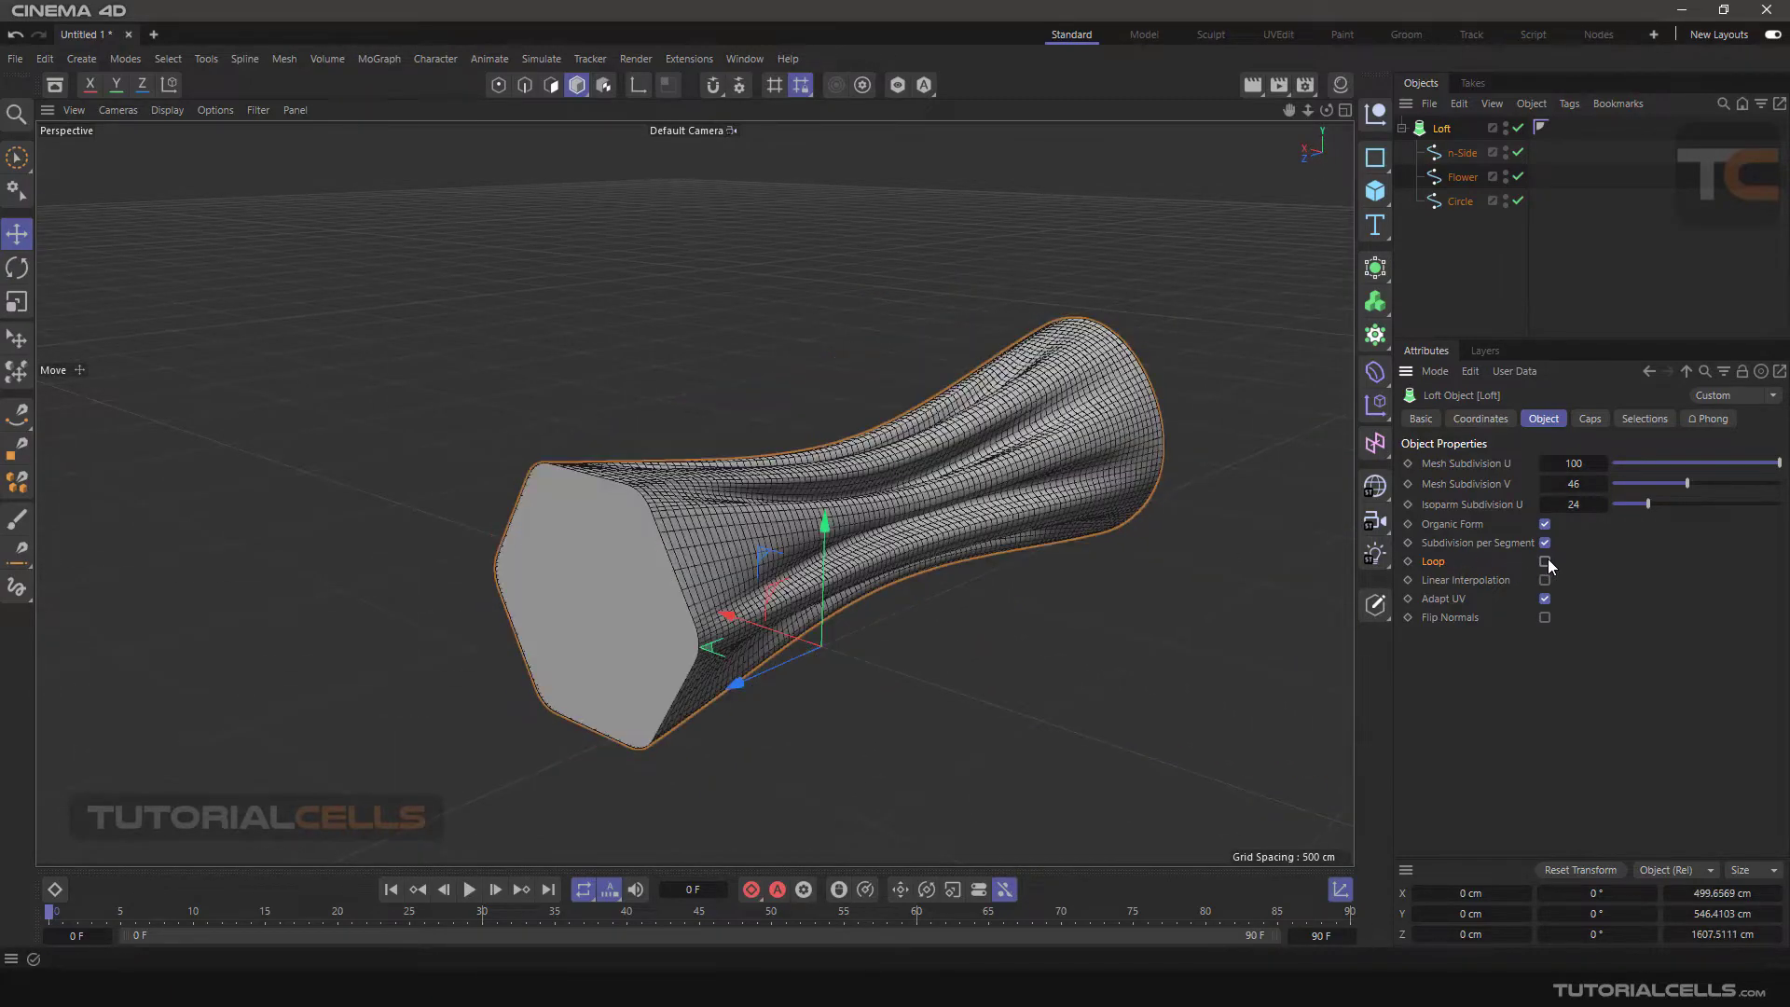
left_click_drag(863, 453, 1040, 310, "alt")
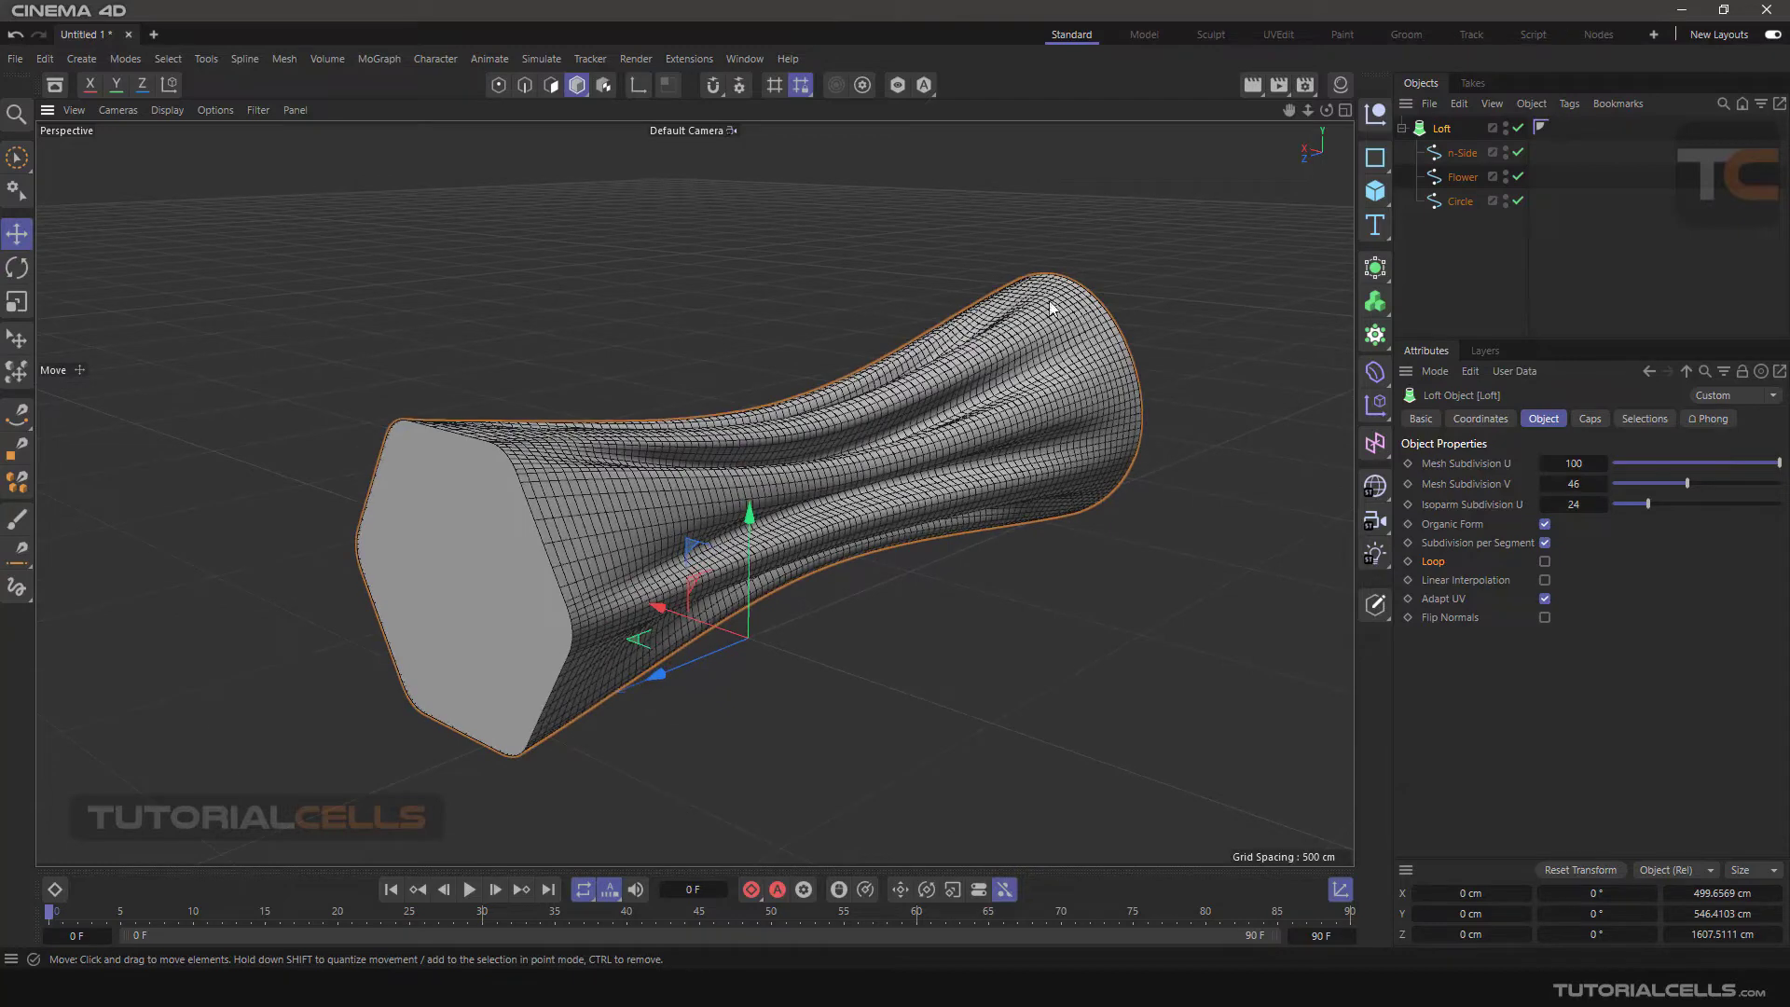
mouse_move(868, 446)
left_mouse_down("alt")
mouse_move(800, 454)
mouse_move(844, 445)
left_mouse_up("alt")
- Enable Linear Interpolation on the Loft, comparing the straight and smooth transitions between splines by toggling it
left_click(1545, 580)
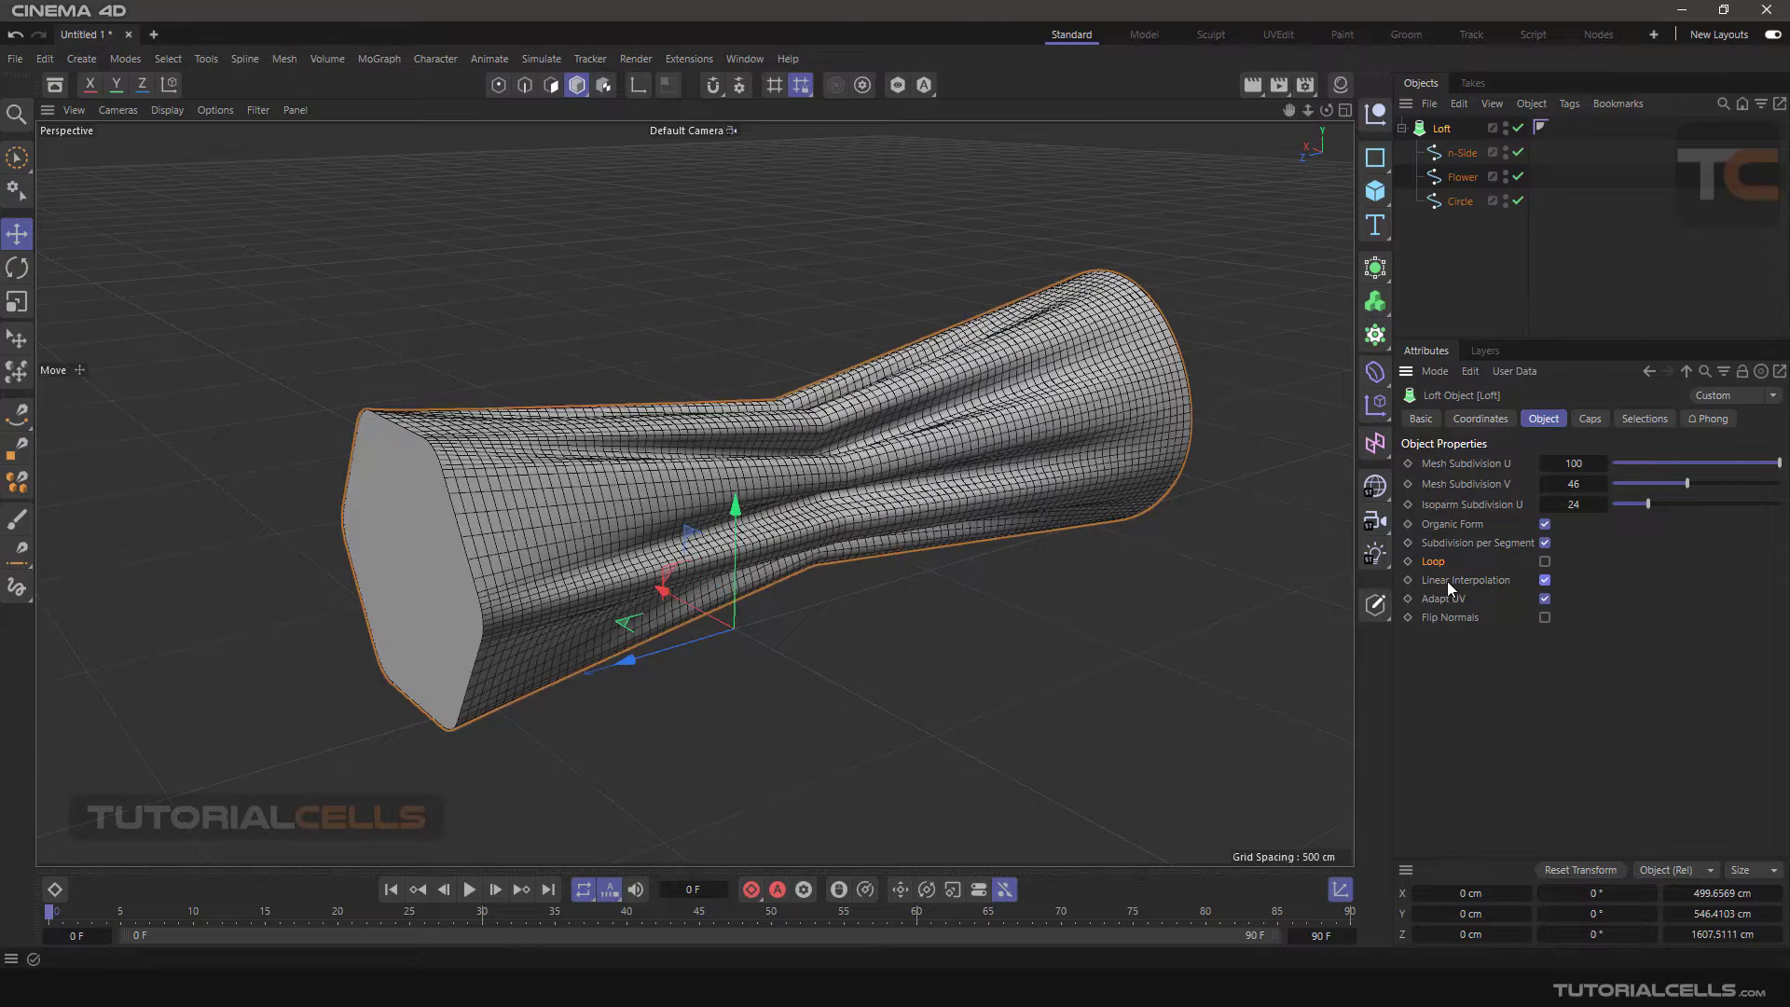
left_click_drag(969, 550, 792, 545, "alt")
left_click(1544, 579)
left_click(1544, 579)
left_click_drag(542, 343, 1177, 671, "alt")
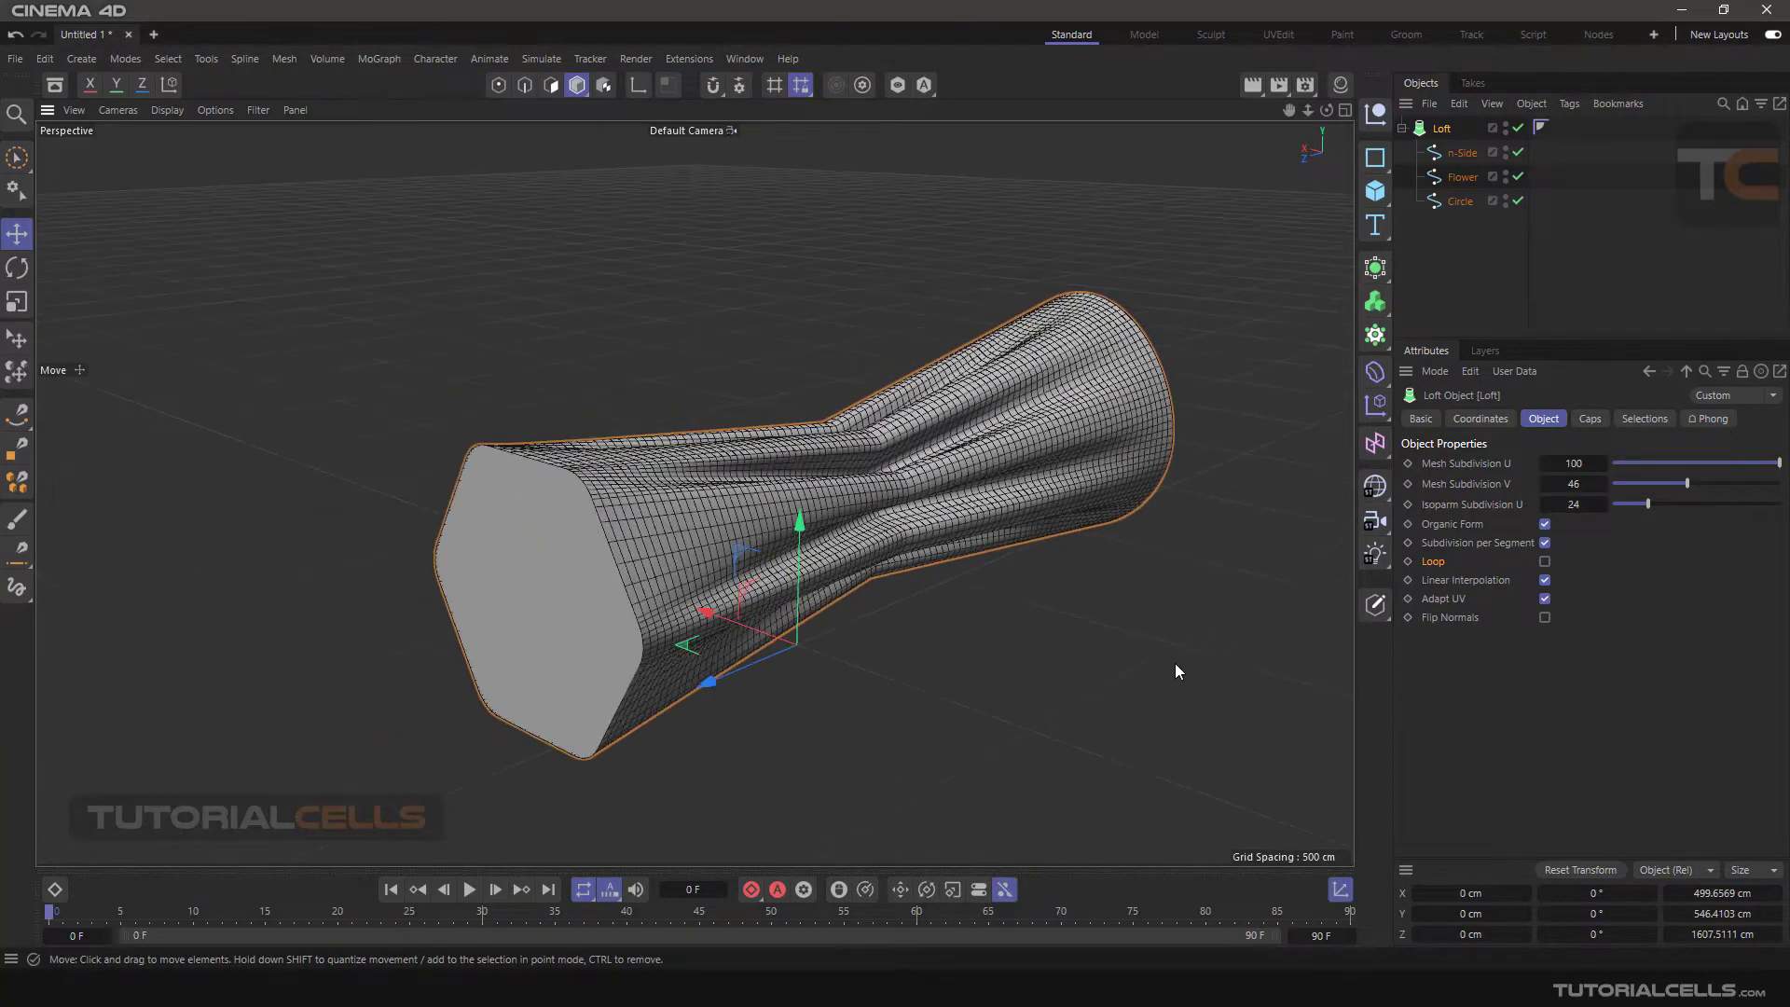
middle_click_drag(1177, 673, 1173, 600, "alt")
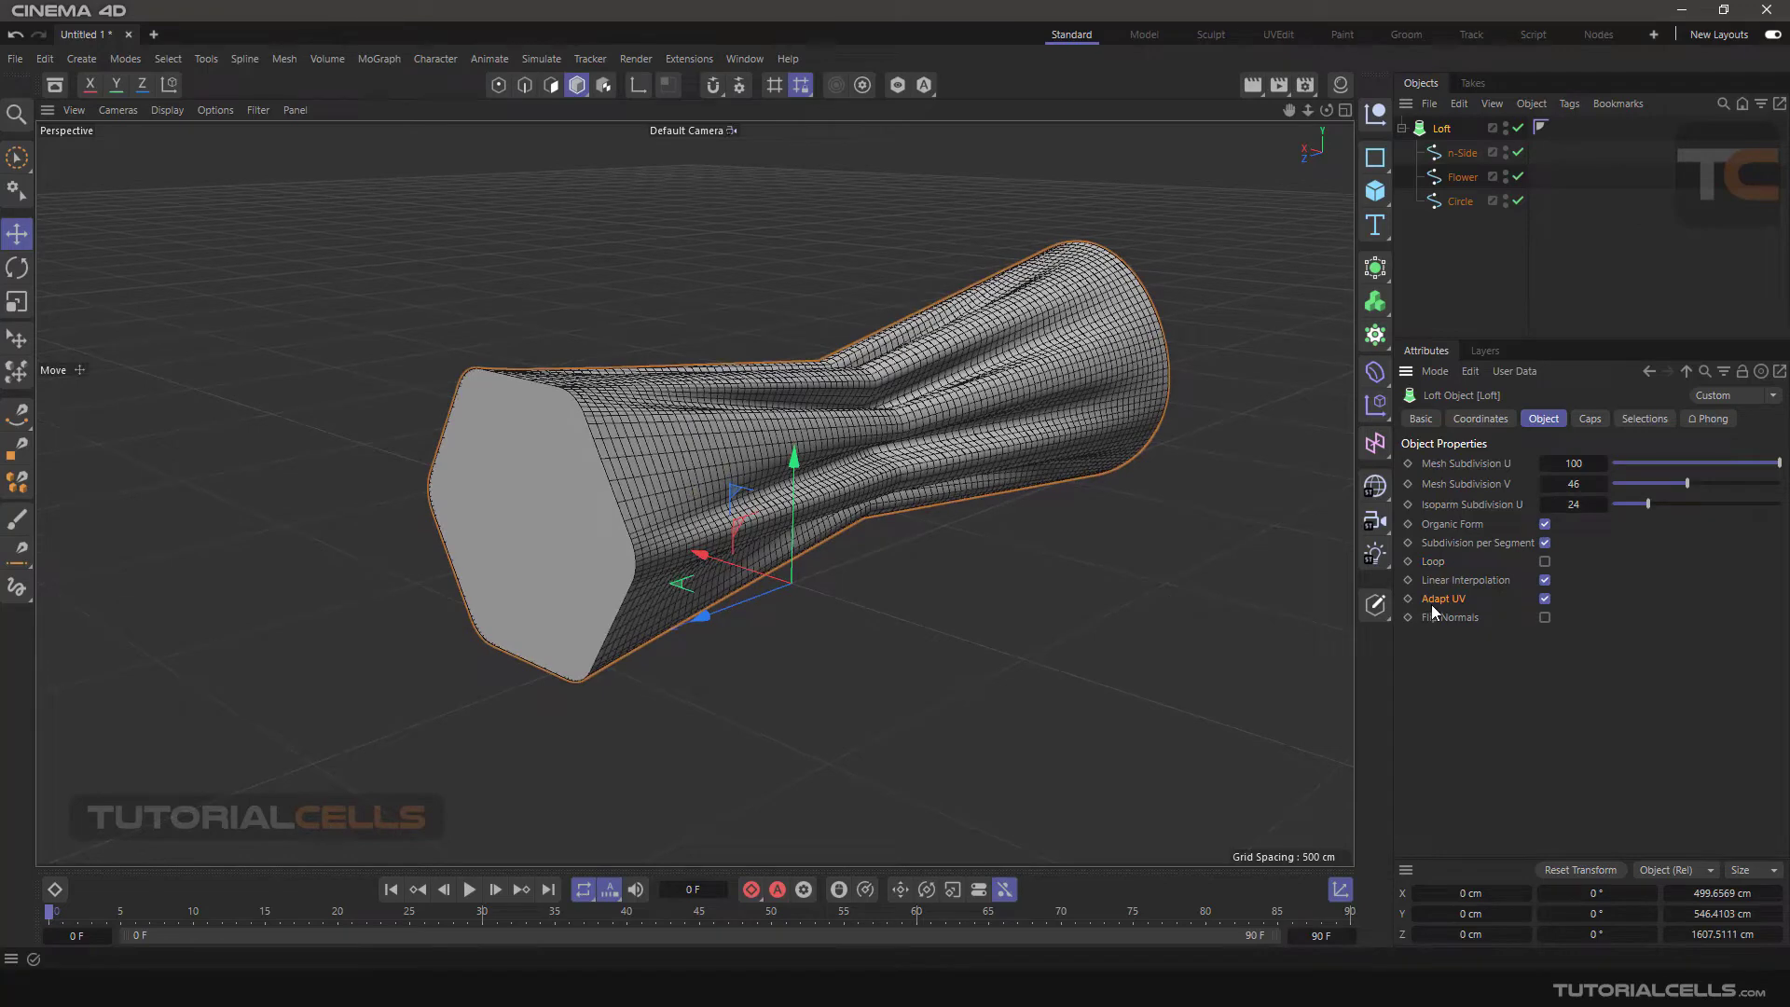
- Apply the black-and-white checker material Mat.5 to the Loft
scroll(904, 457, "down", 2)
left_click_drag(904, 457, 966, 503, "alt")
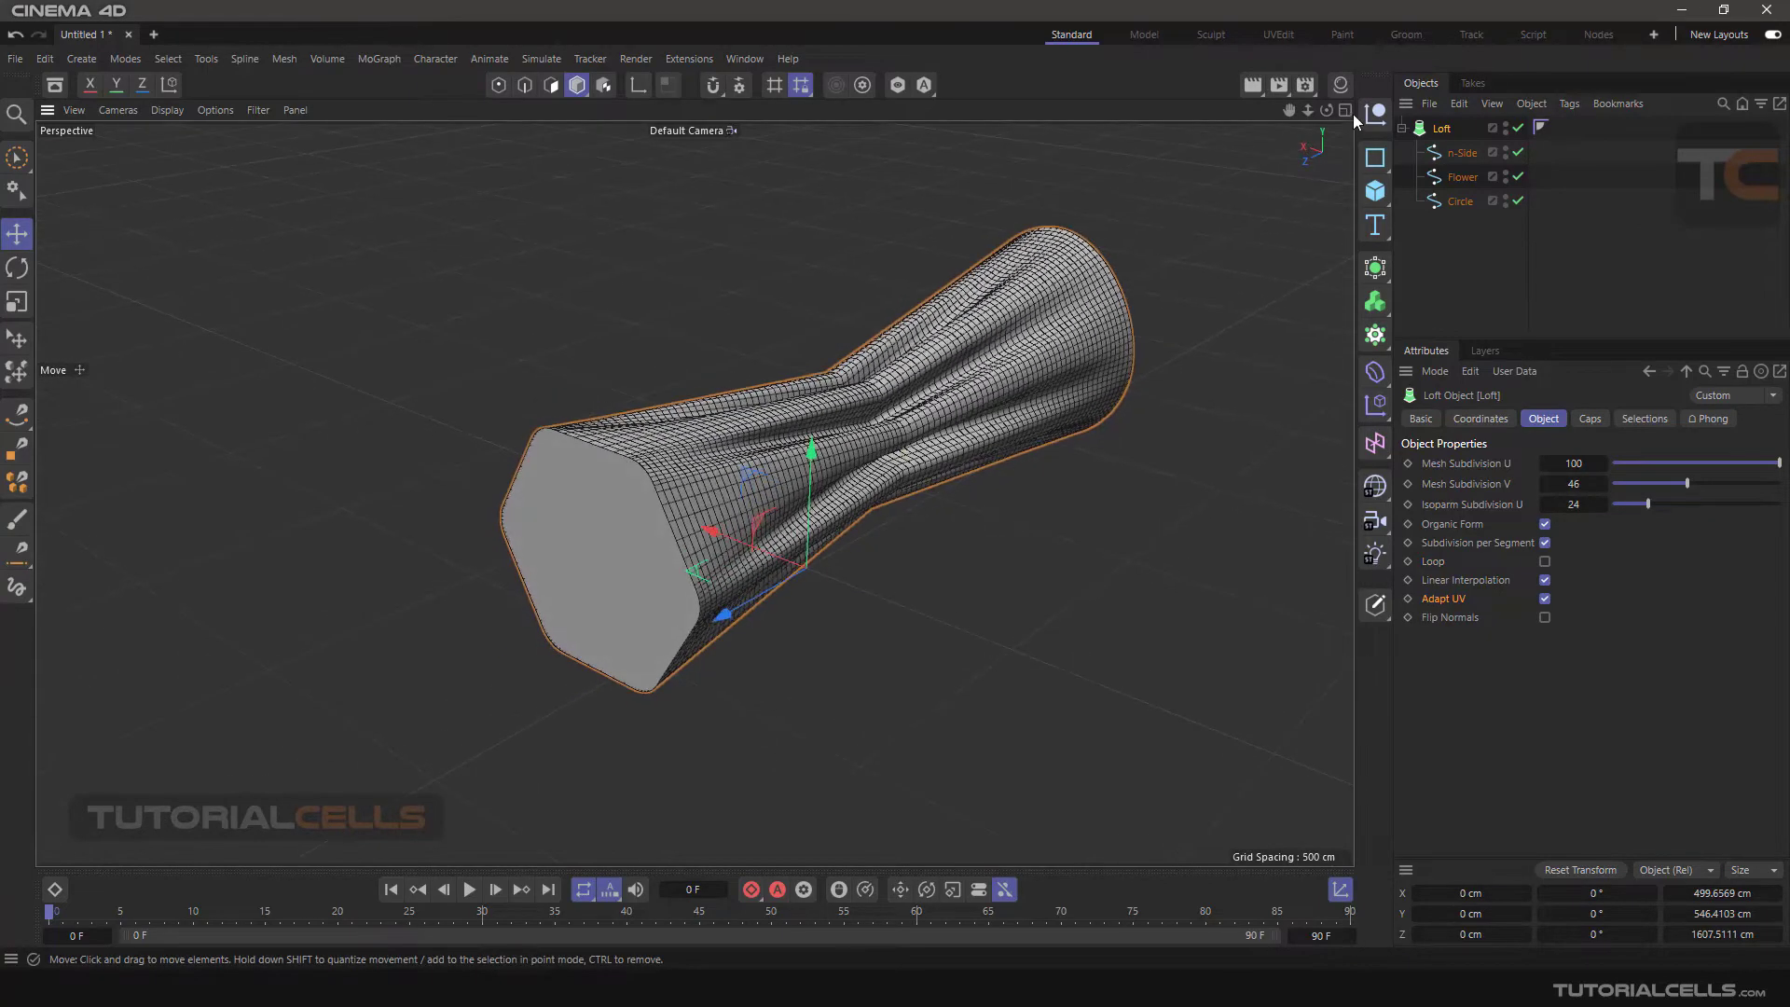
left_click(1340, 84)
left_click_drag(1209, 181, 1436, 128)
scroll(932, 373, "up", 3)
left_click_drag(900, 383, 1035, 421, "alt")
- Move the Flower spline along the Z axis to about -278 cm, reselect the Loft and hide the materials list
left_click(1460, 177)
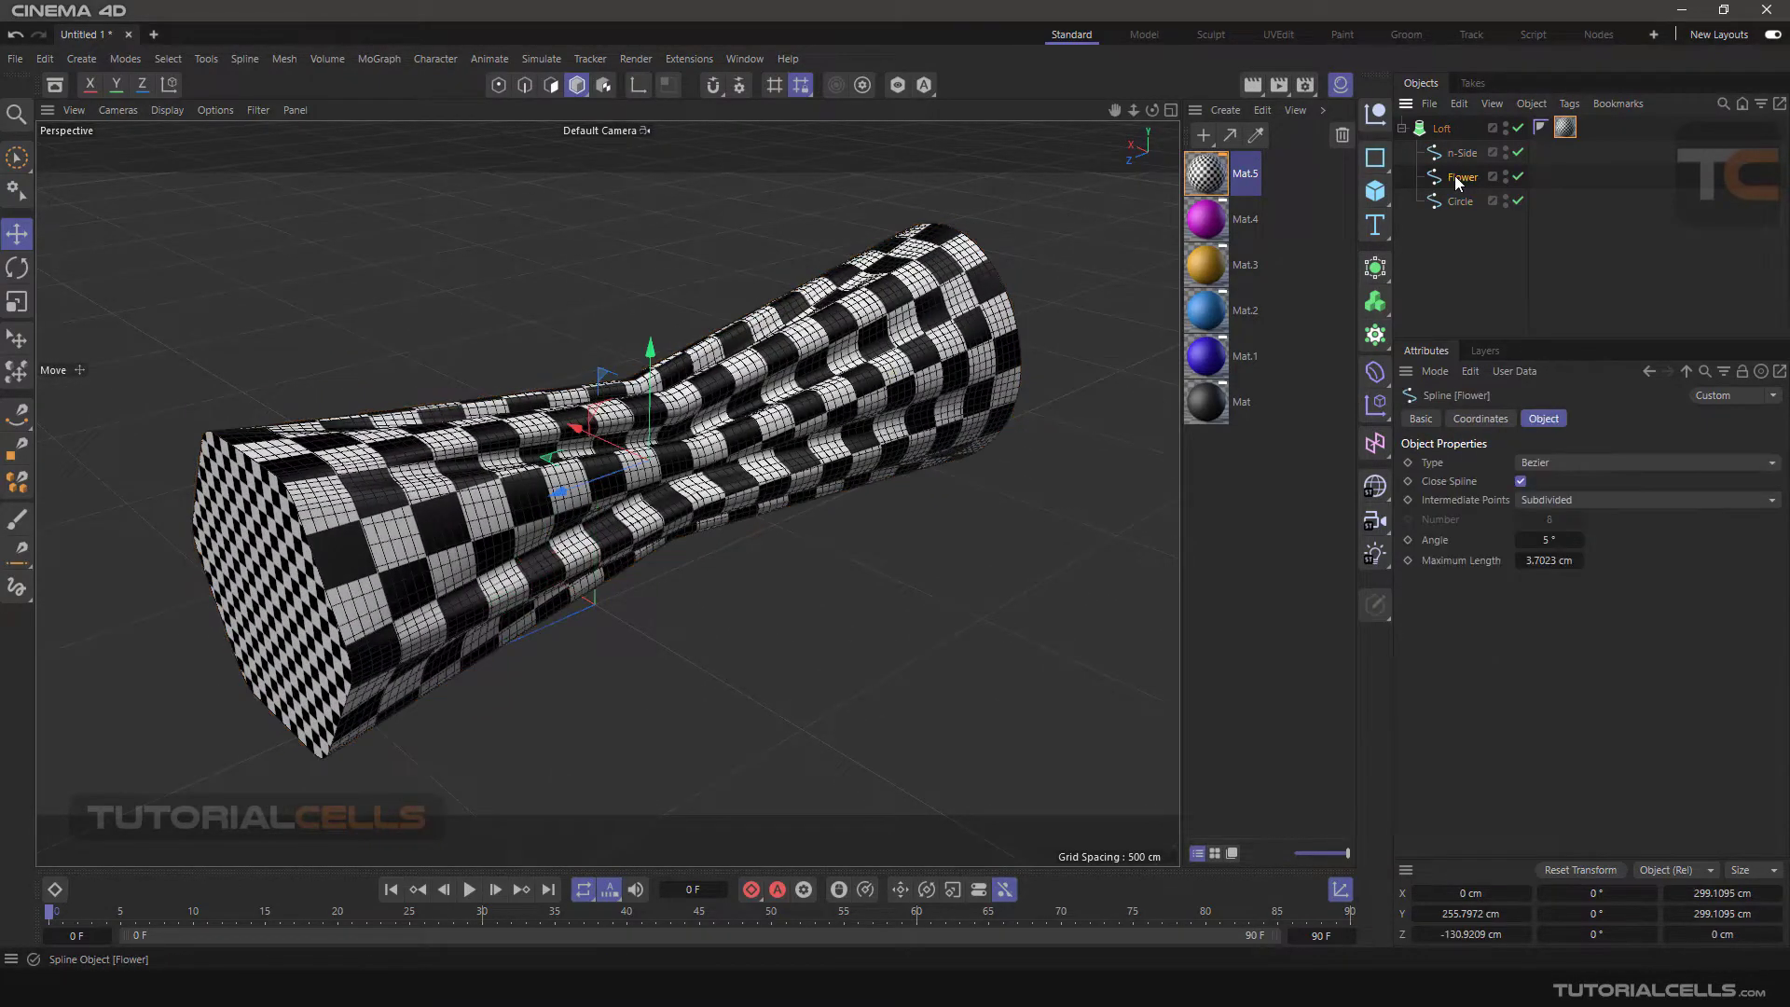
left_click_drag(568, 492, 657, 401)
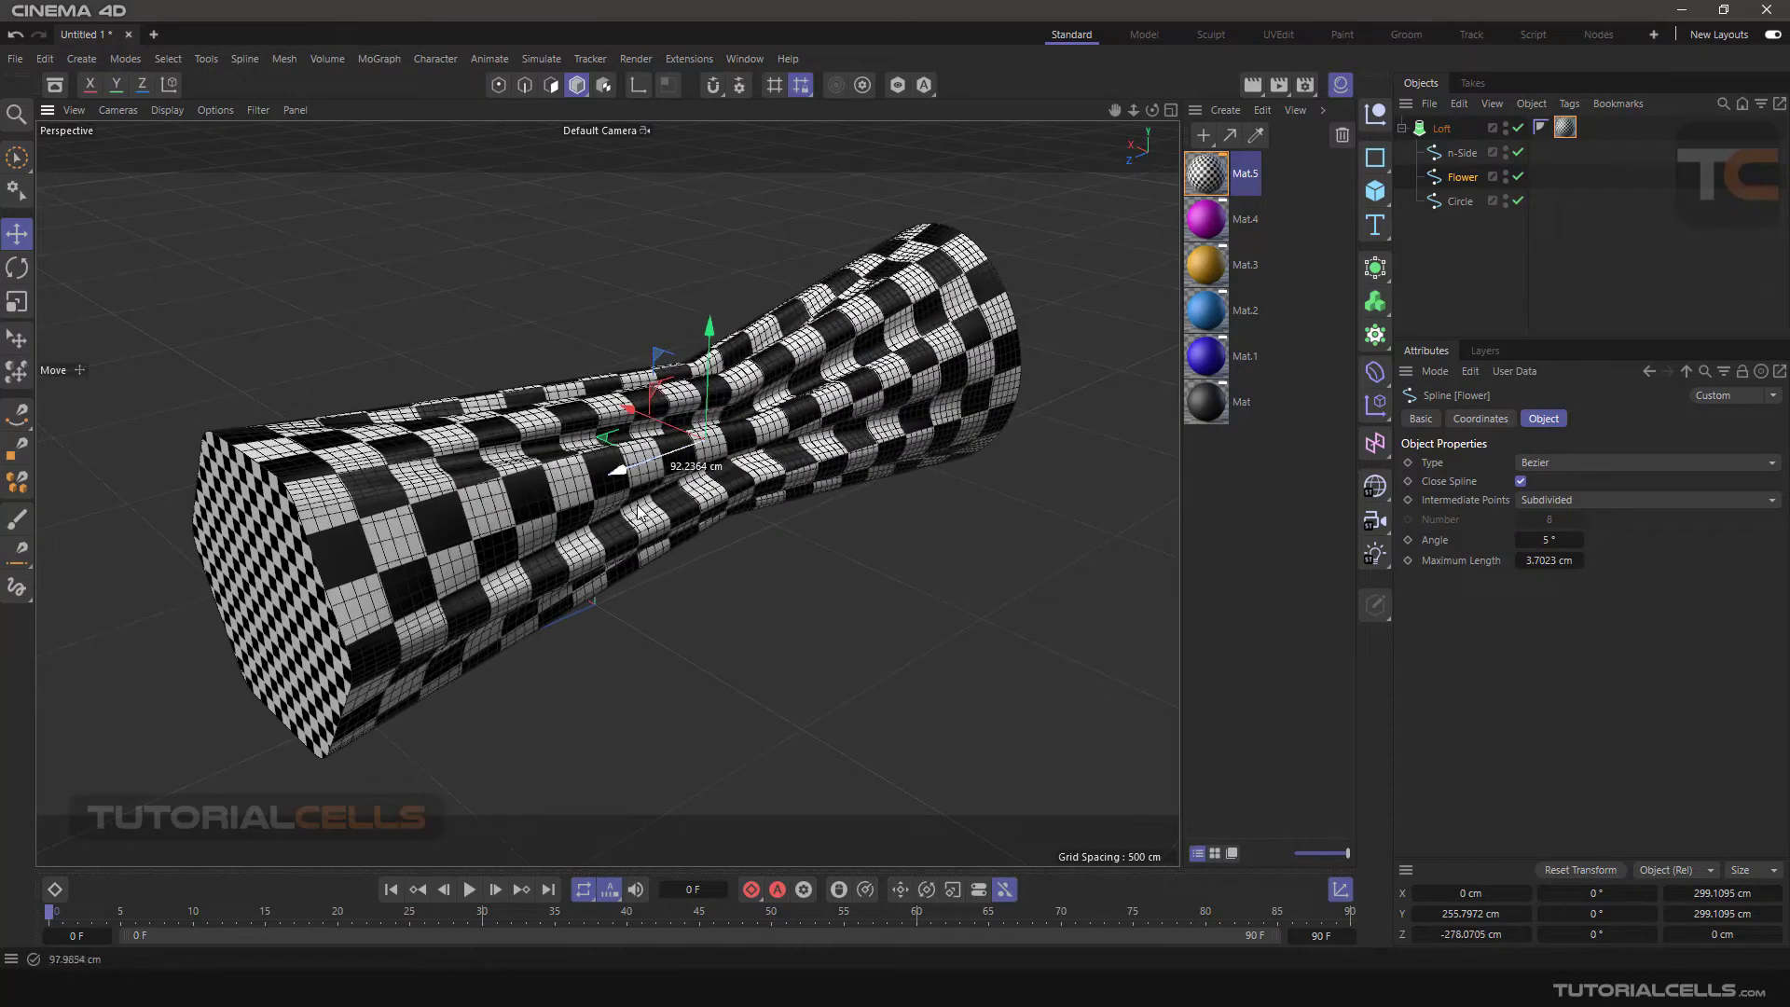
left_click(1443, 129)
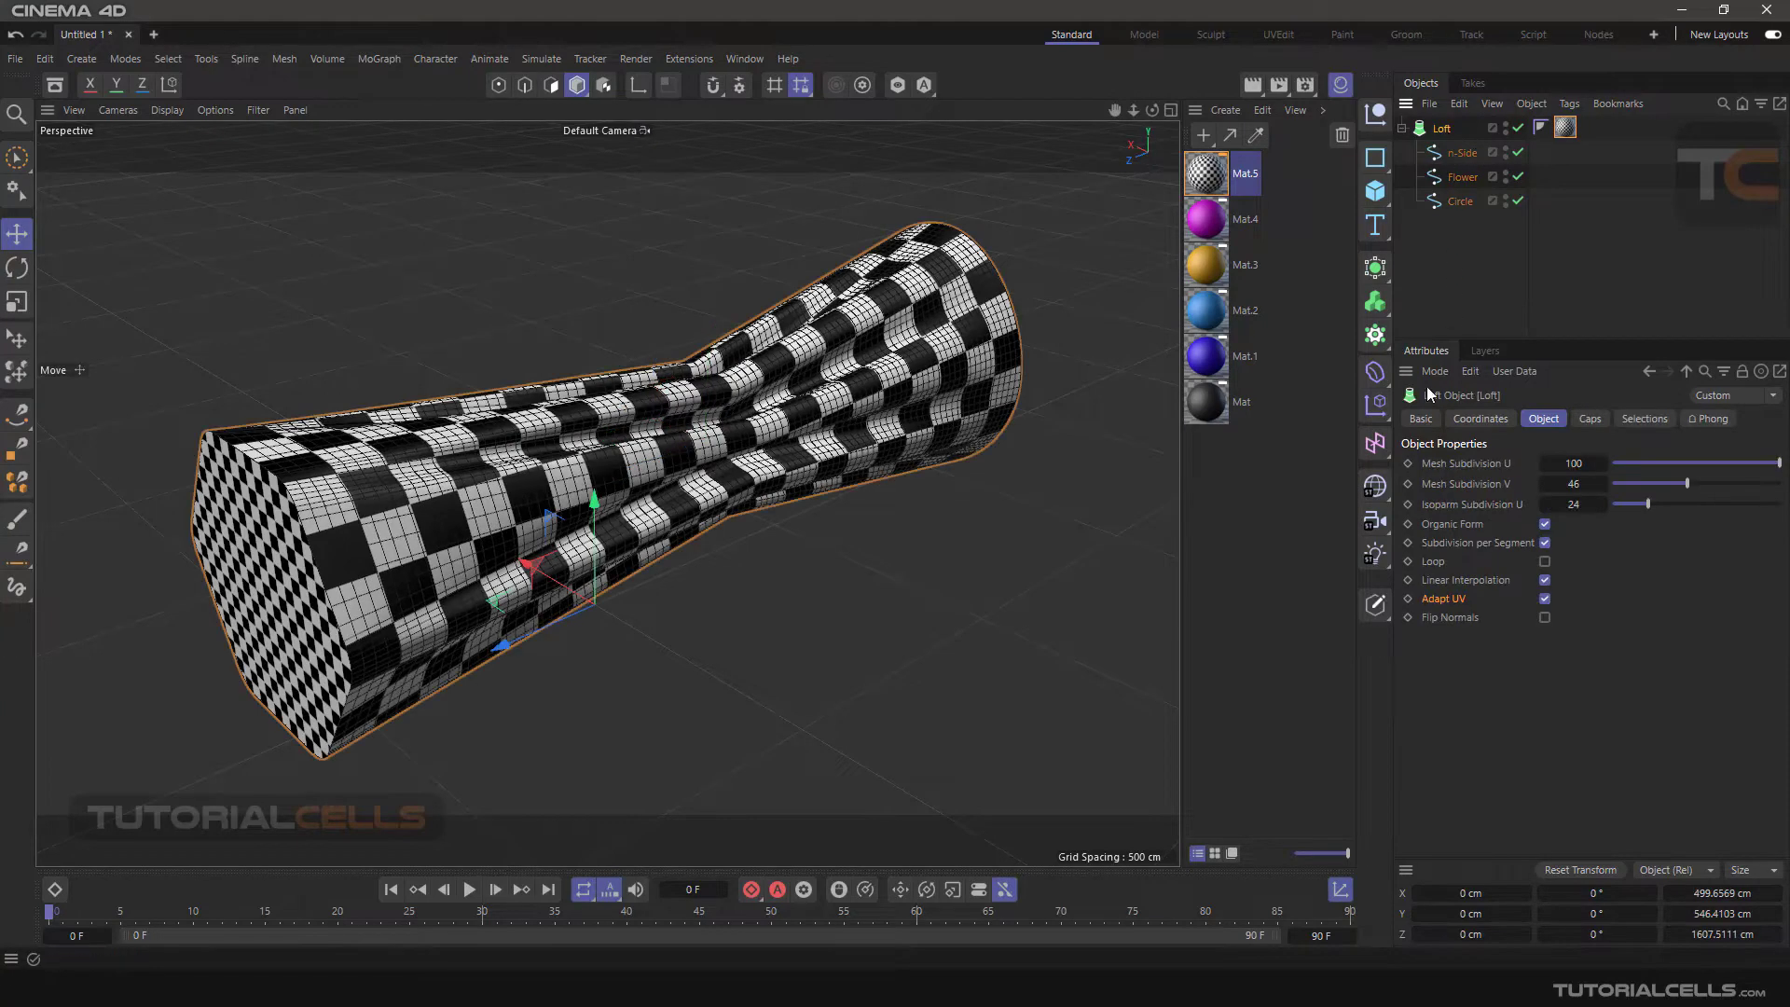
left_click(1340, 85)
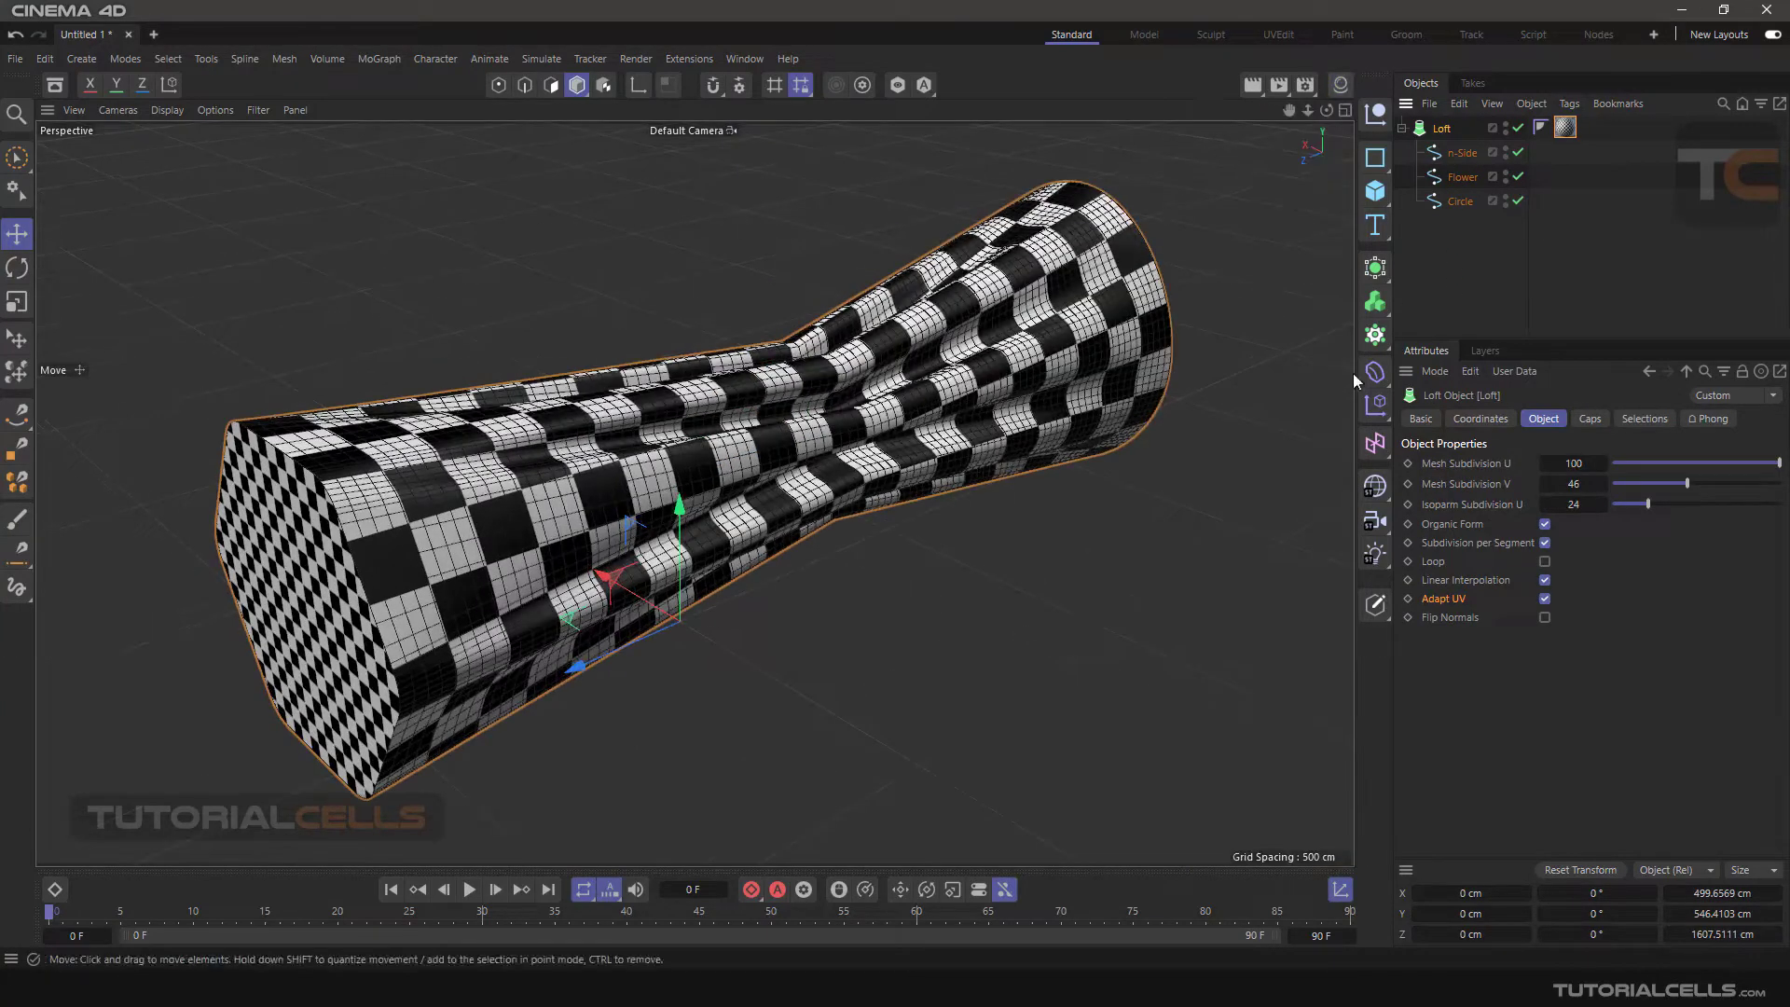
- Turn Adapt UV off and slide the Flower spline along Z toward the n-Side to compare the texture mapping, reselecting the Loft
left_click(1544, 598)
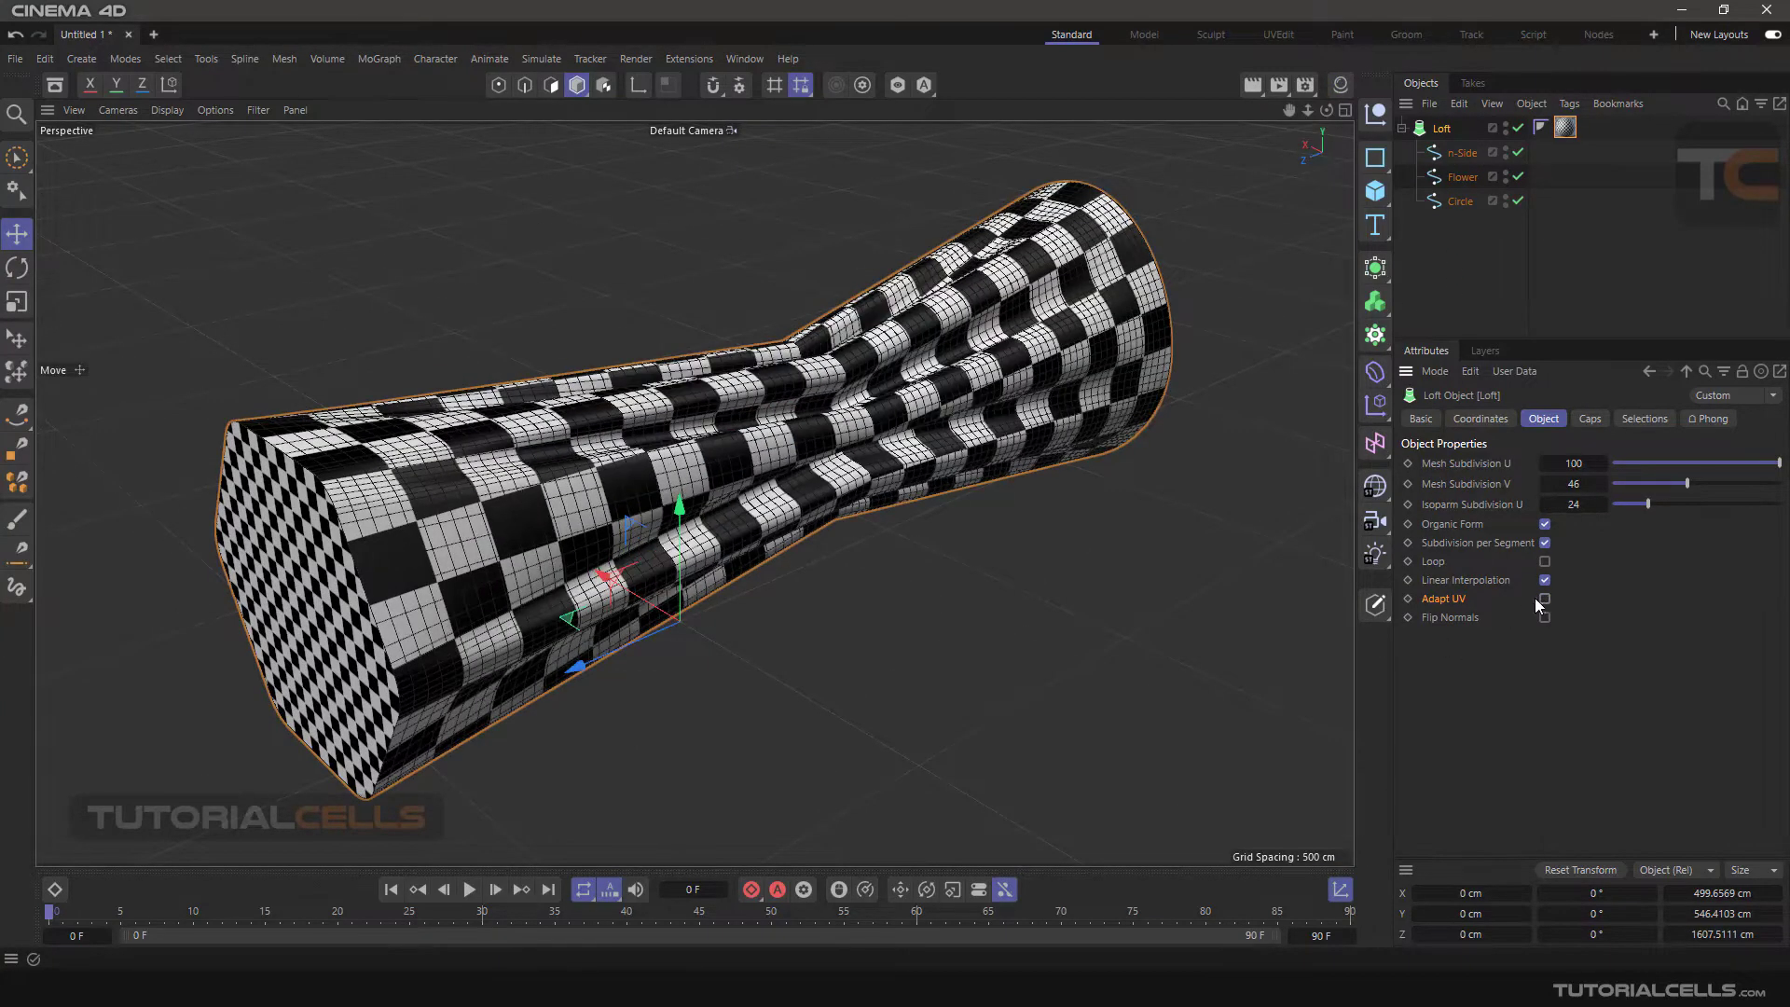
left_click(1460, 176)
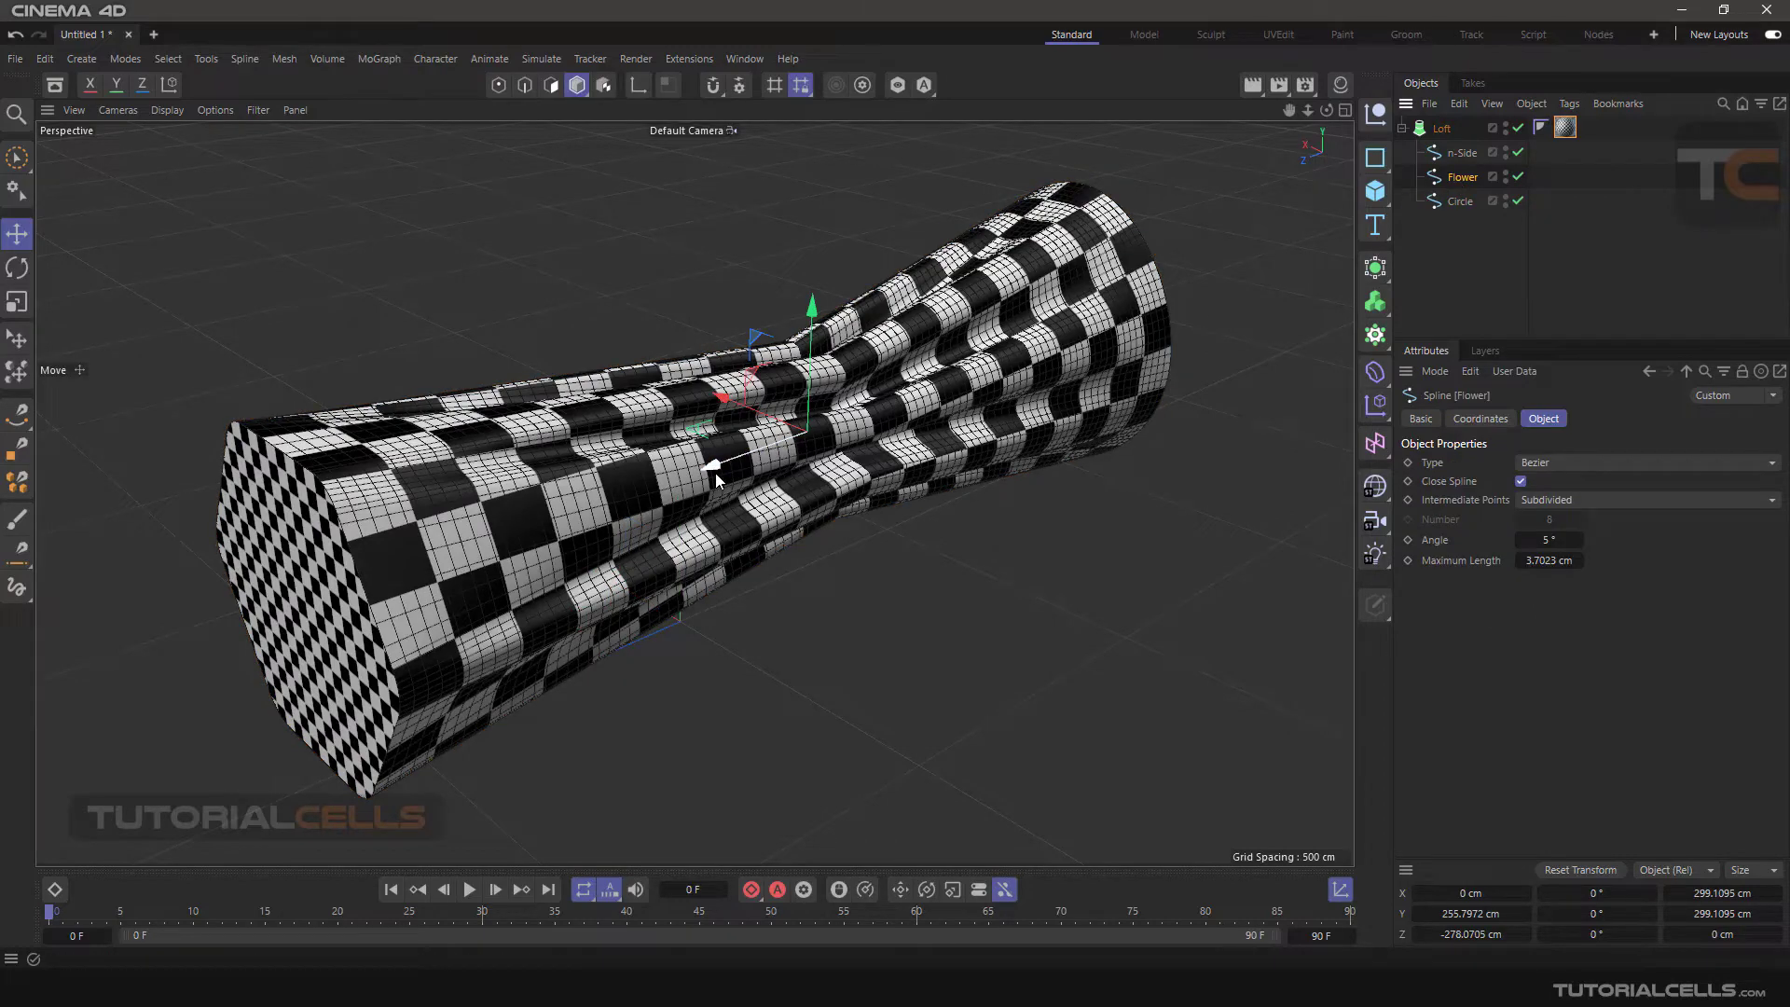
left_click_drag(714, 472, 584, 388)
left_click(1442, 128)
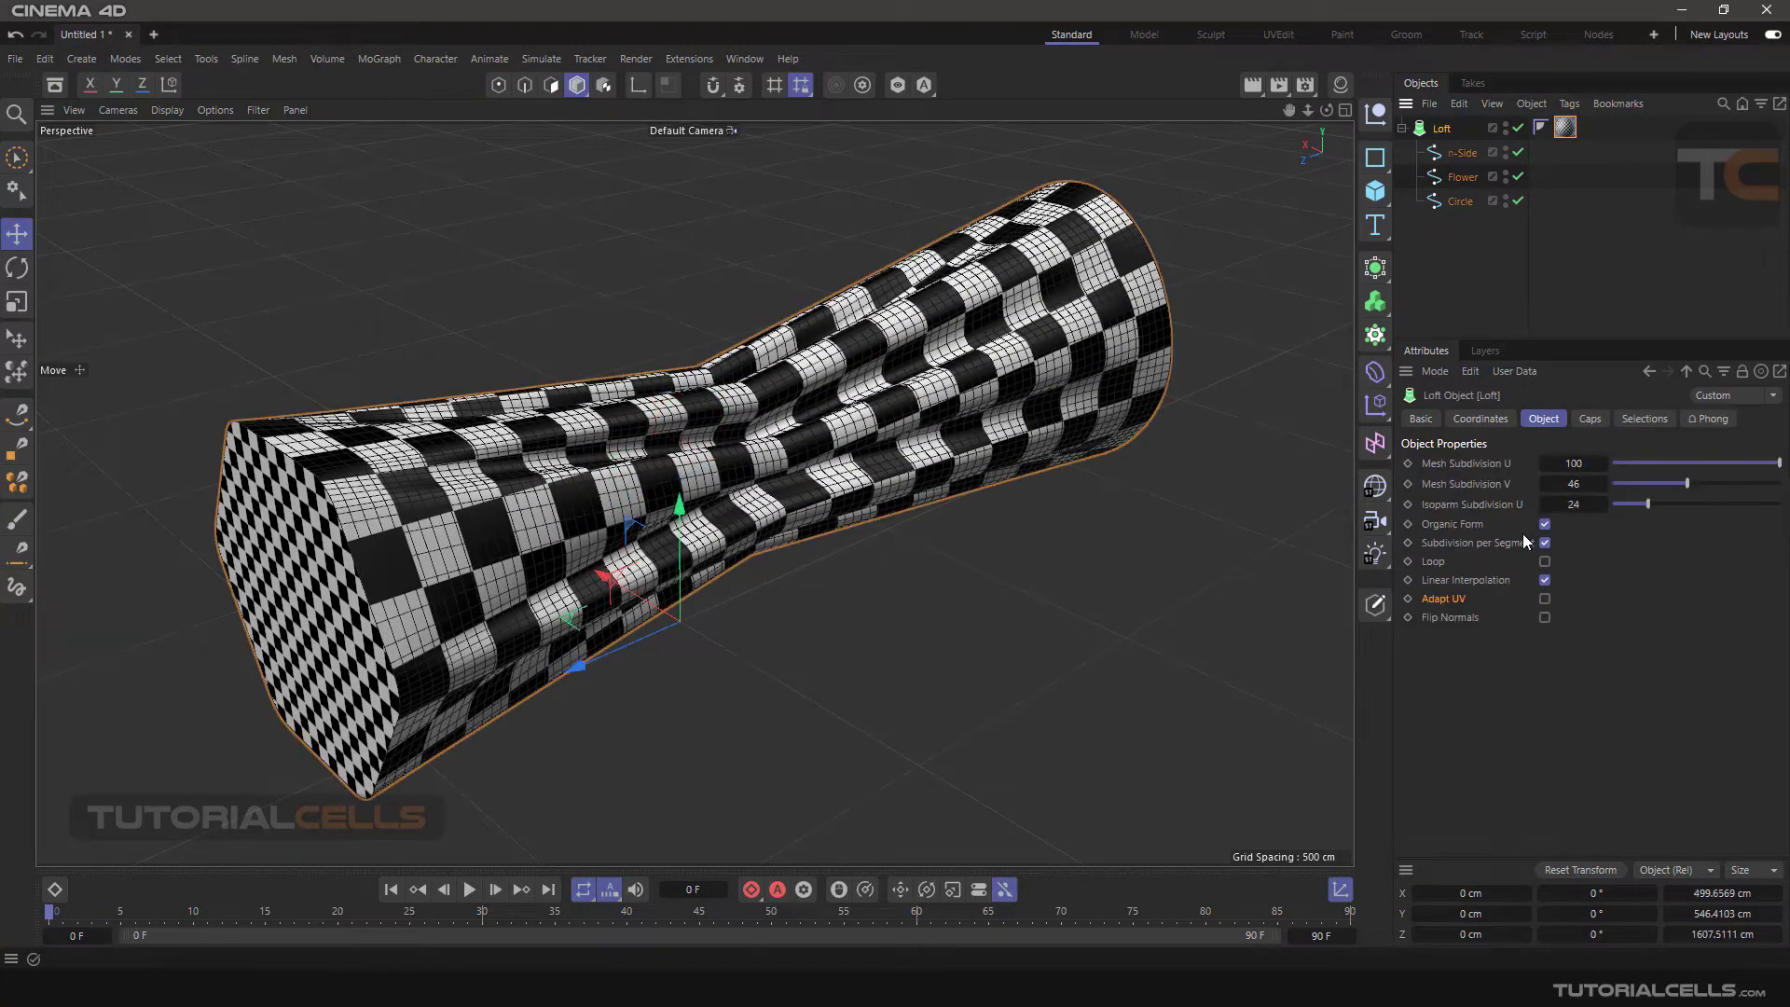
- Turn Adapt UV back on, slide the Flower spline back along Z toward the Circle, and reselect the Loft
left_click(1545, 599)
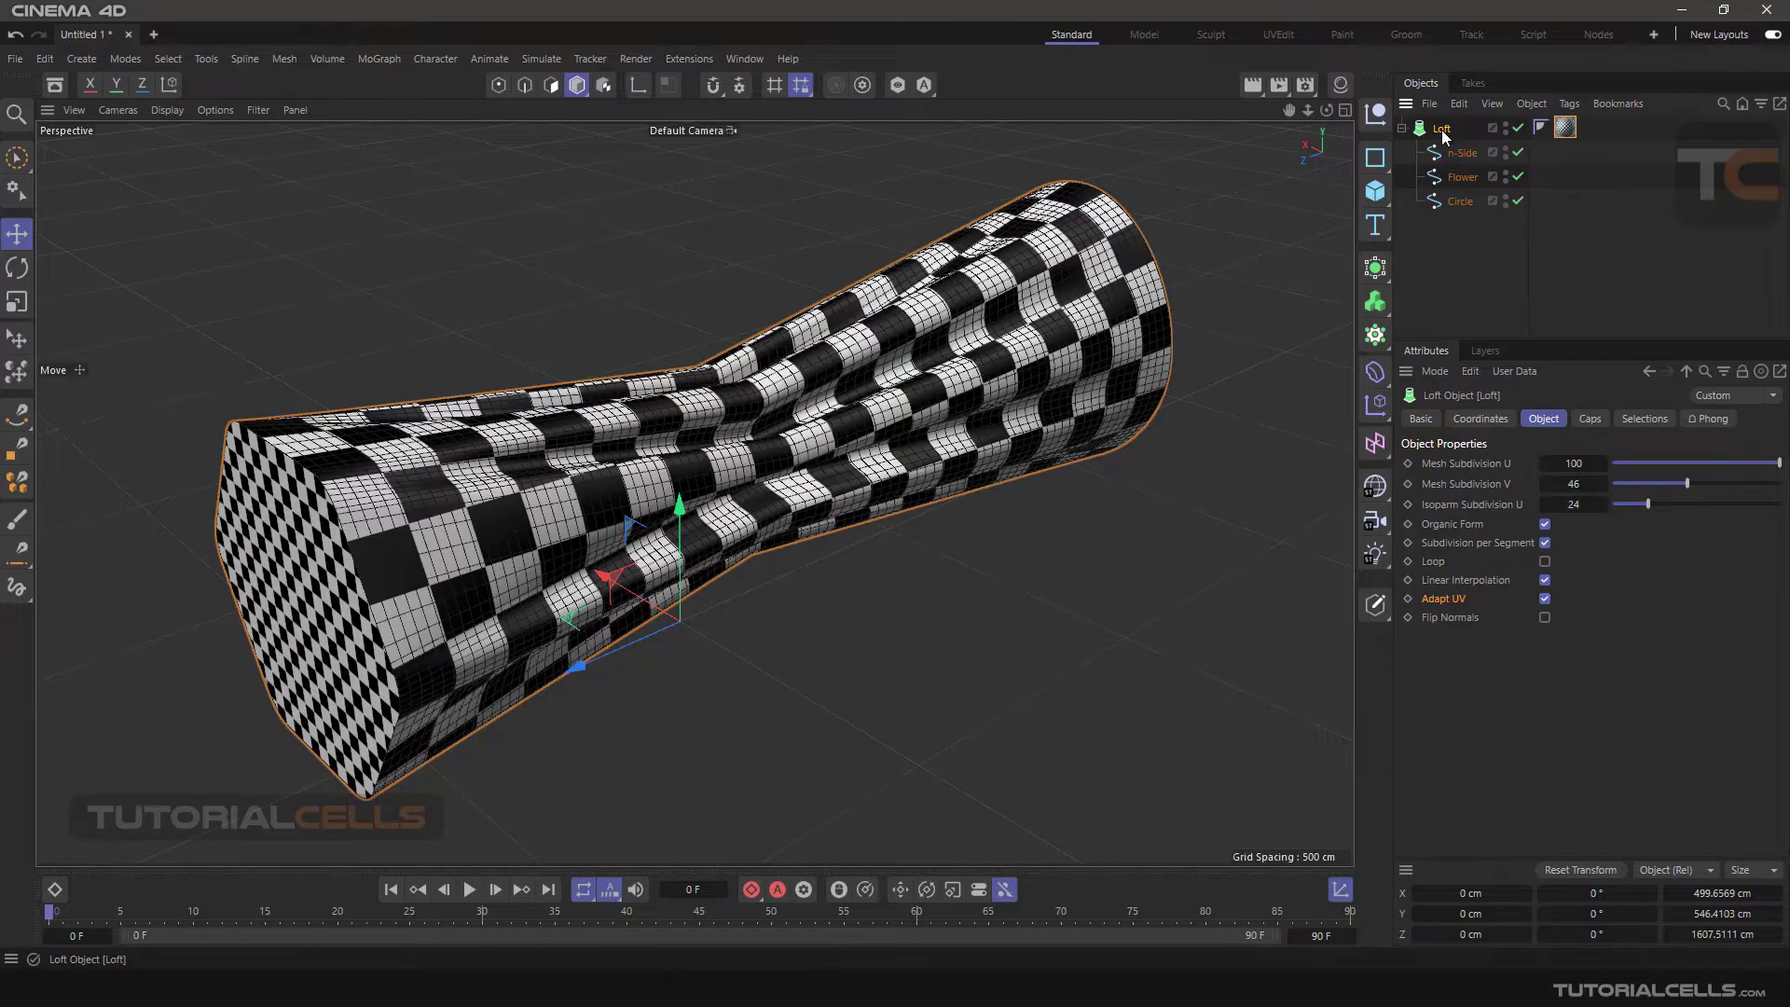
left_click(1456, 176)
left_click_drag(653, 499, 681, 462)
left_click(1438, 128)
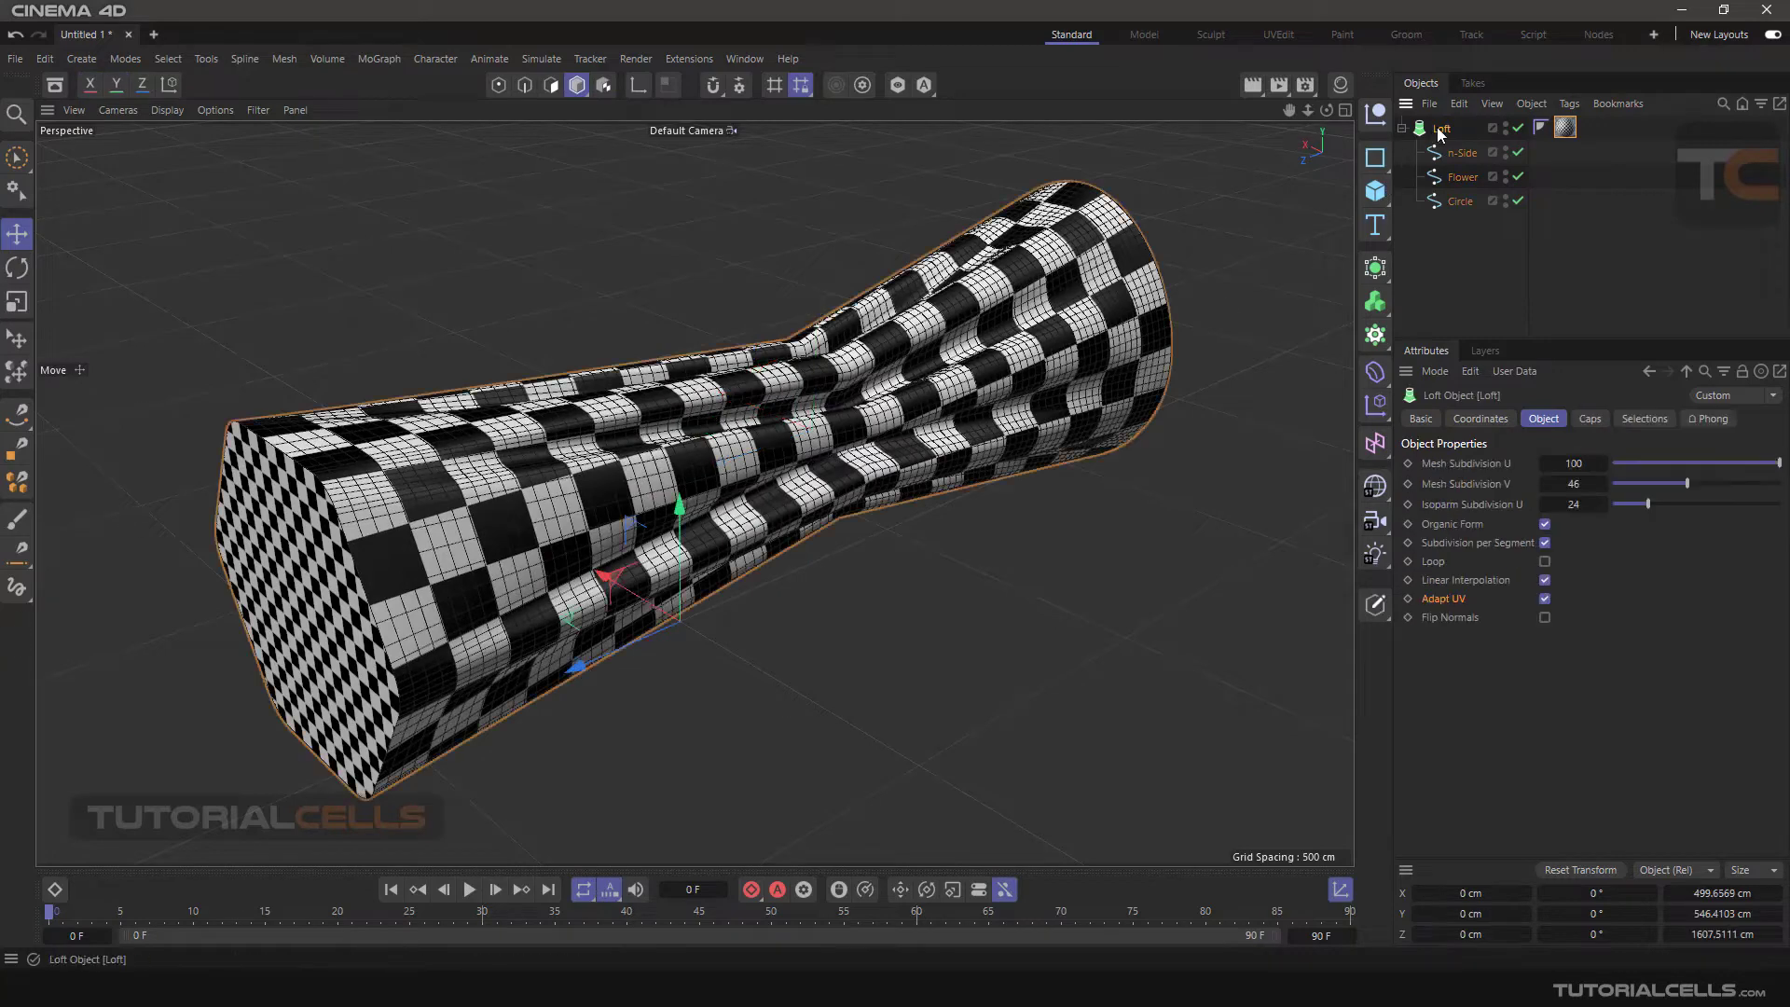
- Give both Loft caps a Round bevel with a size of 20.6 cm
left_click(1590, 419)
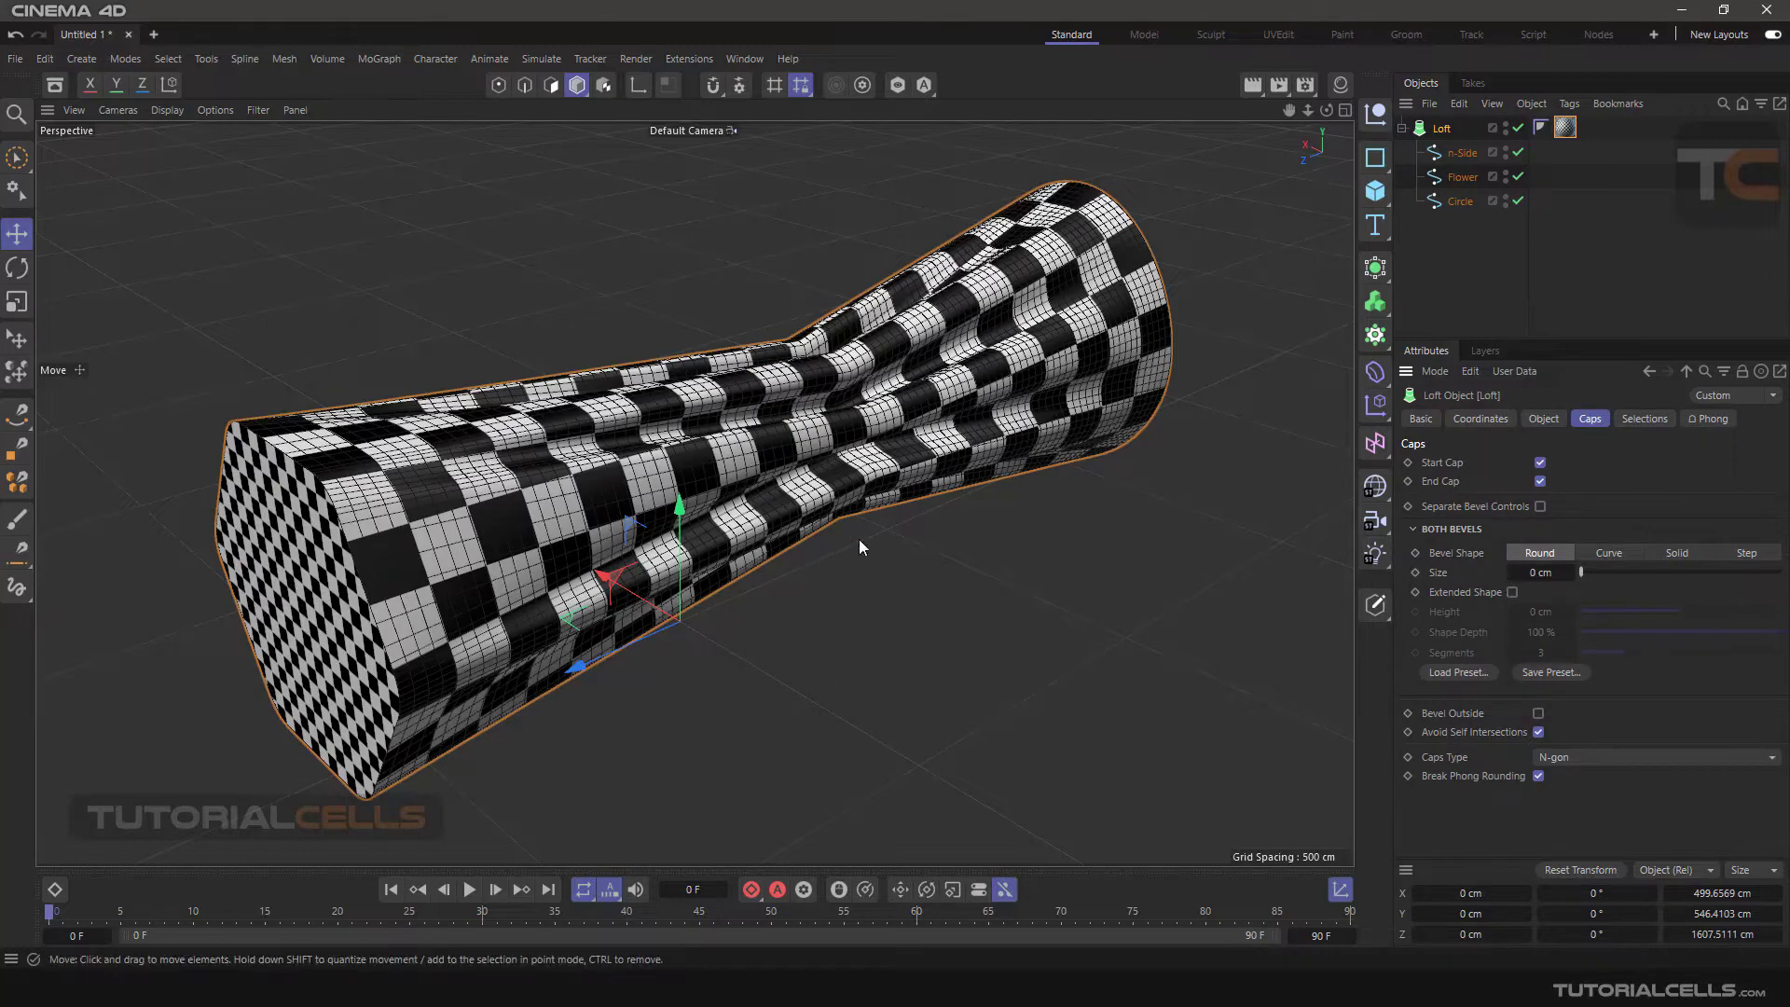
left_click_drag(1581, 569, 1619, 571)
middle_click_drag(438, 494, 553, 423, "alt")
scroll(554, 423, "up", 5)
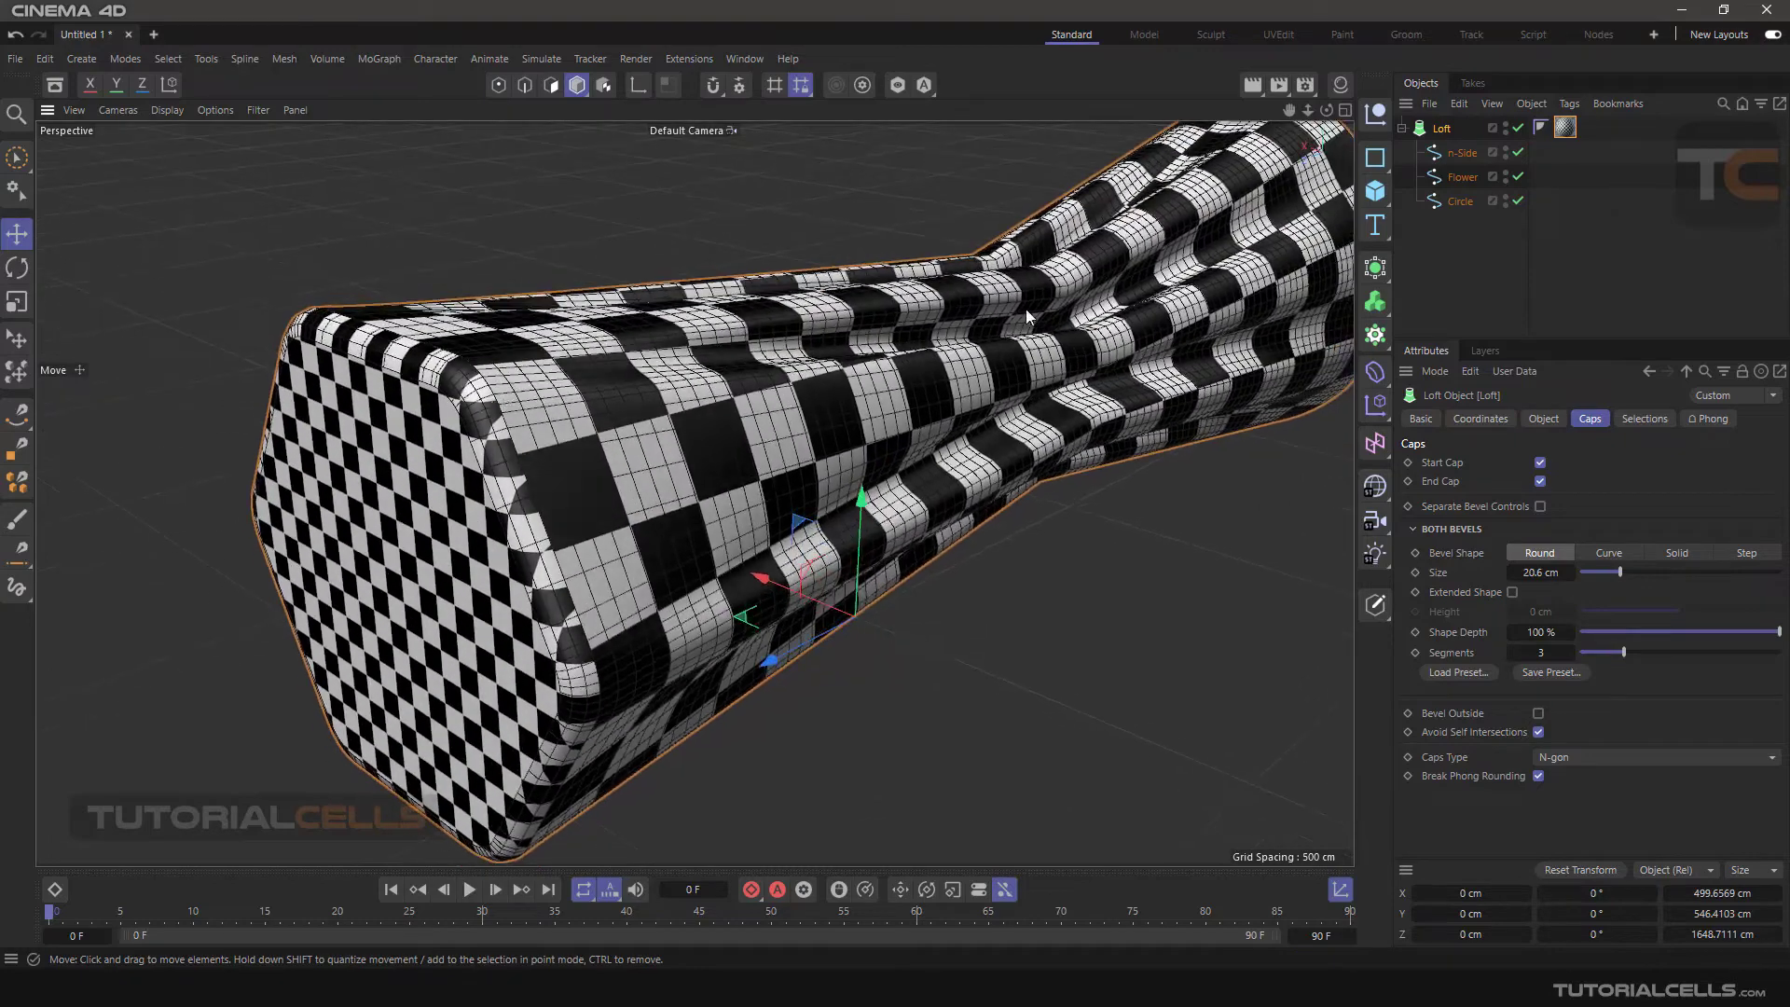
- Remove the checker material tag from the Loft and view the whole beveled mesh
left_click(1566, 128)
key("Delete")
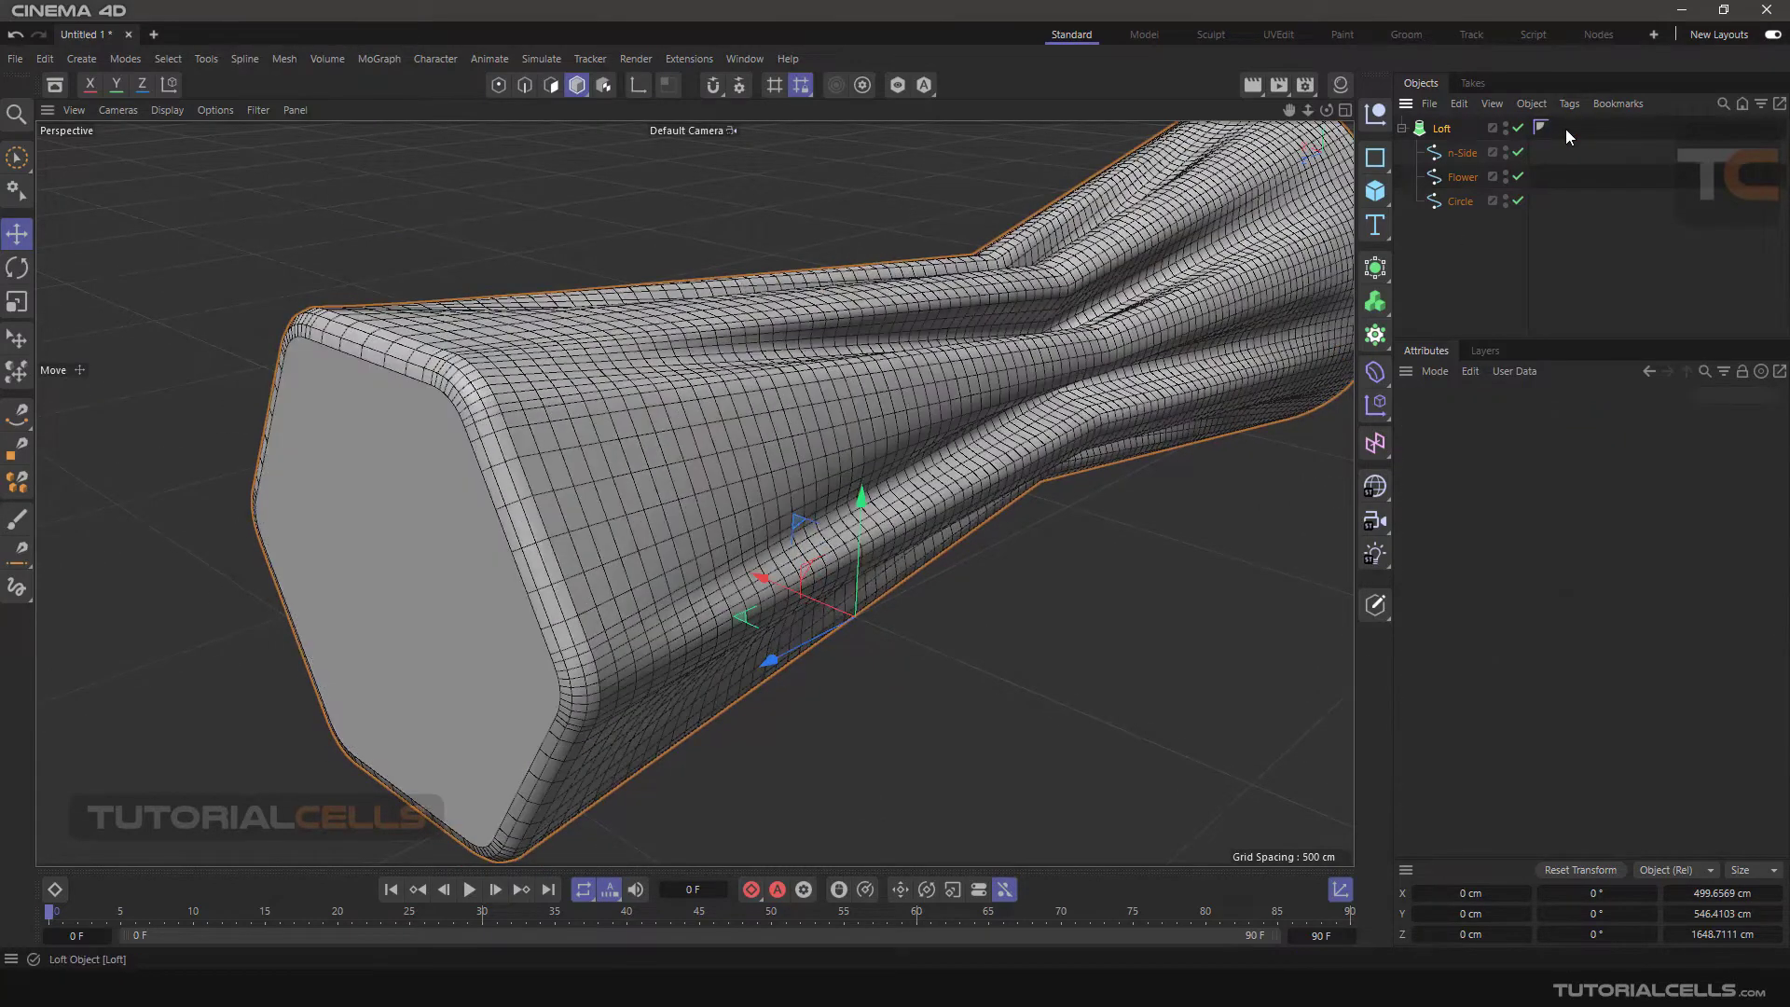
scroll(1031, 377, "down", 3)
left_click_drag(1091, 388, 1182, 351, "alt")
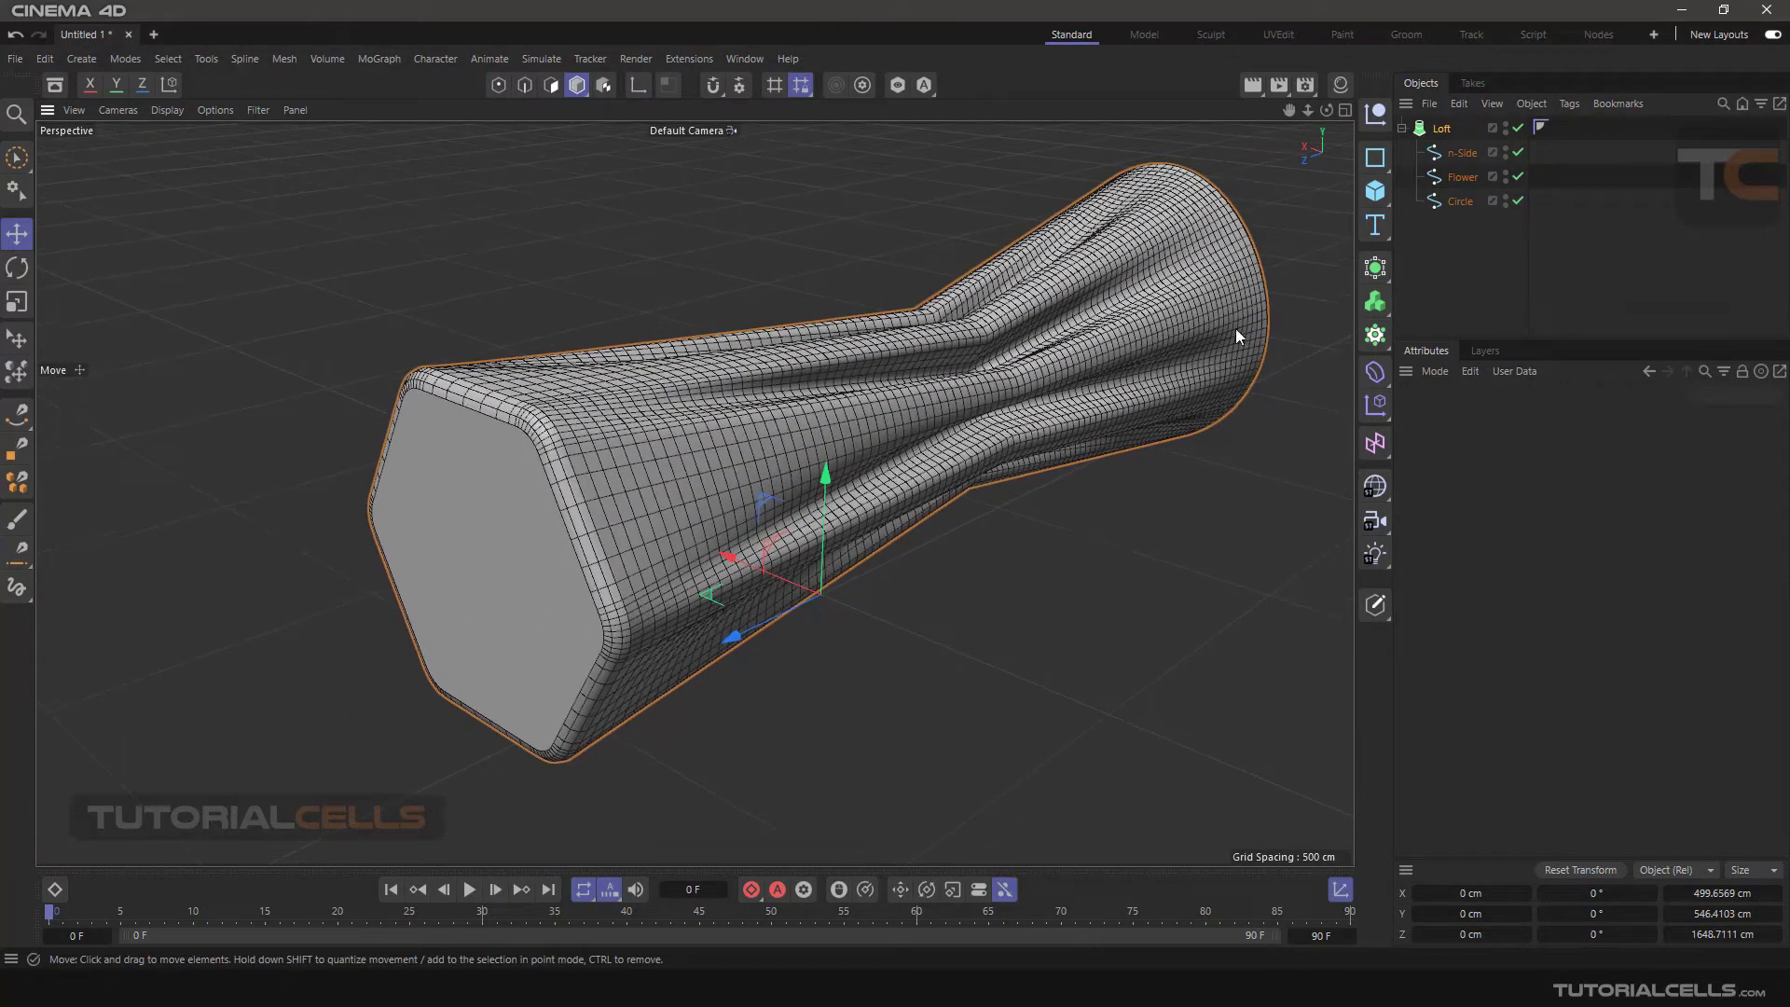
- Reselect the Loft and show its polygon and edge selection options
left_click(1386, 238)
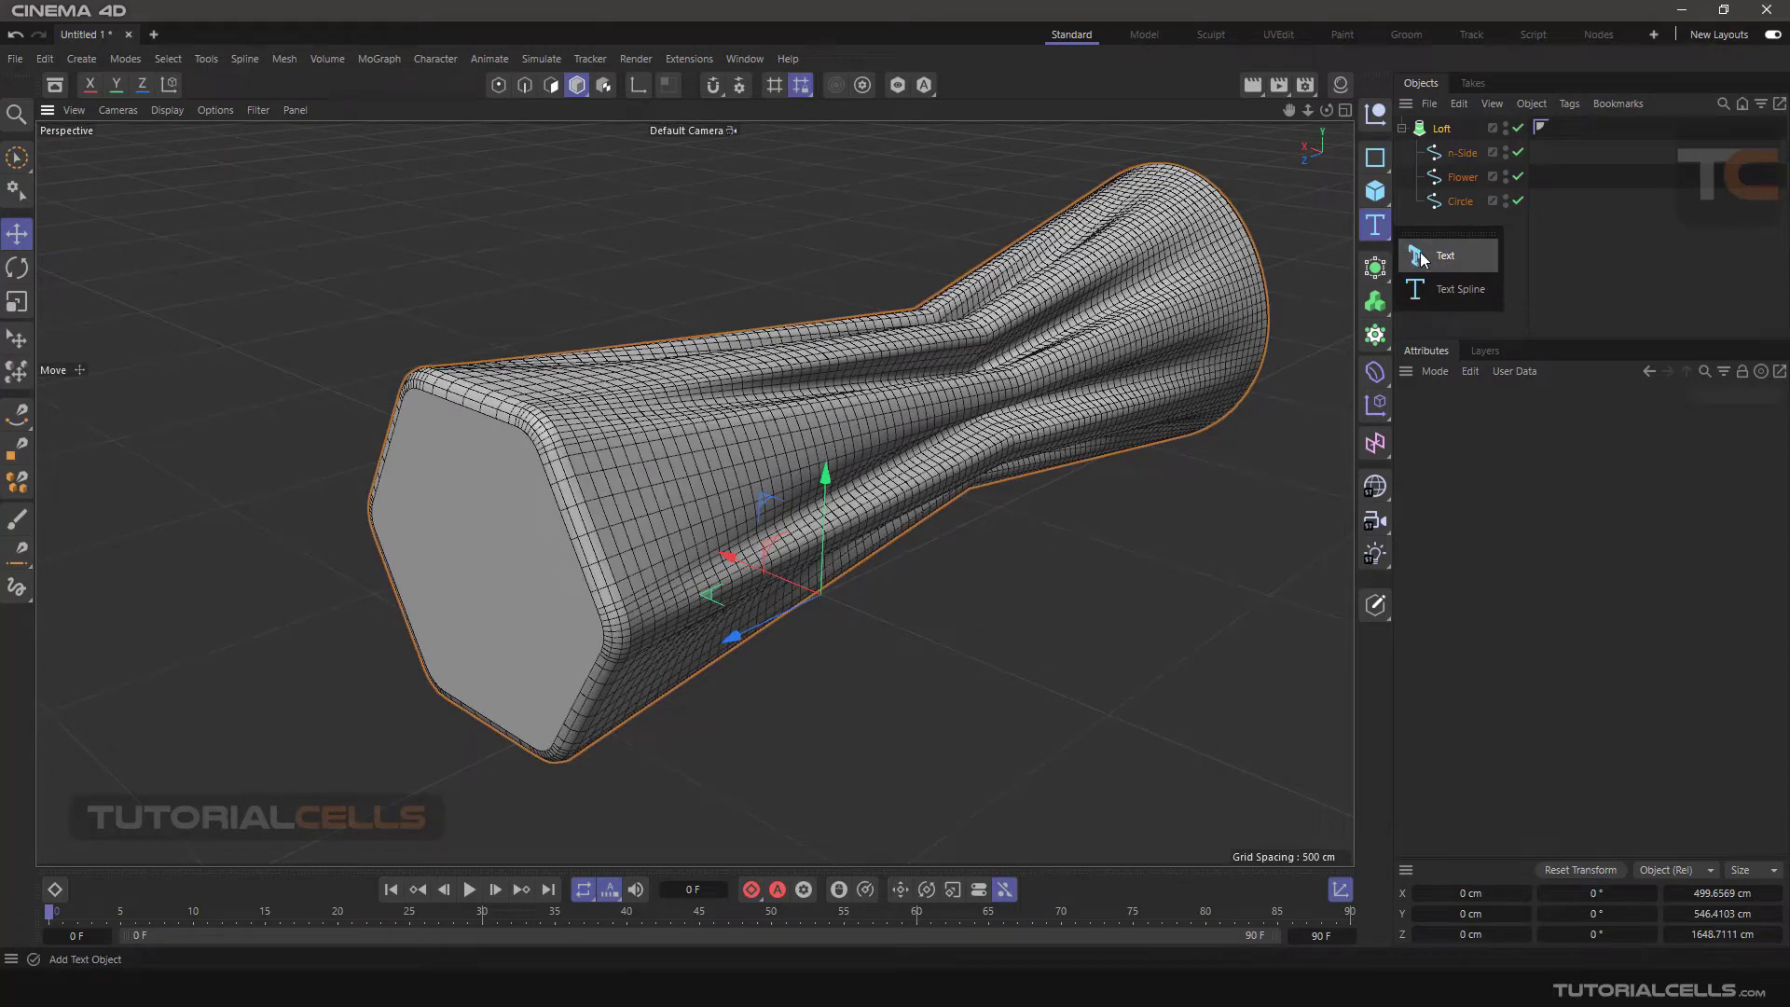
left_click(1441, 130)
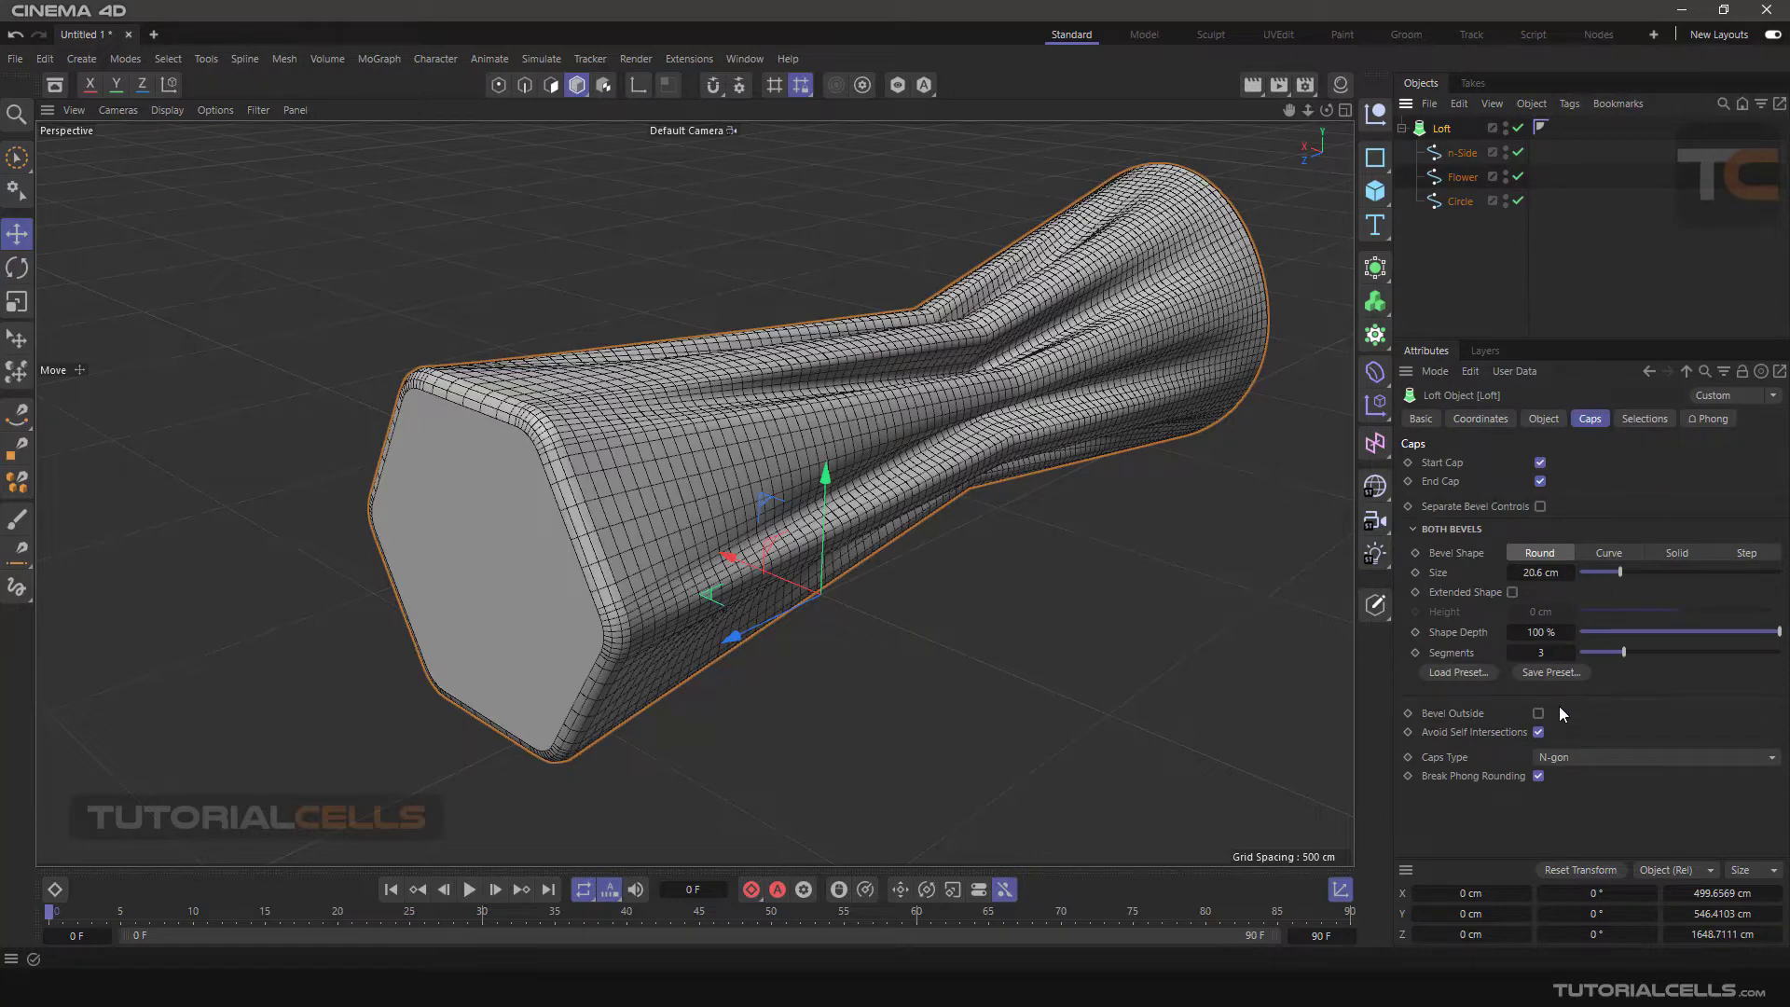
left_click(1630, 423)
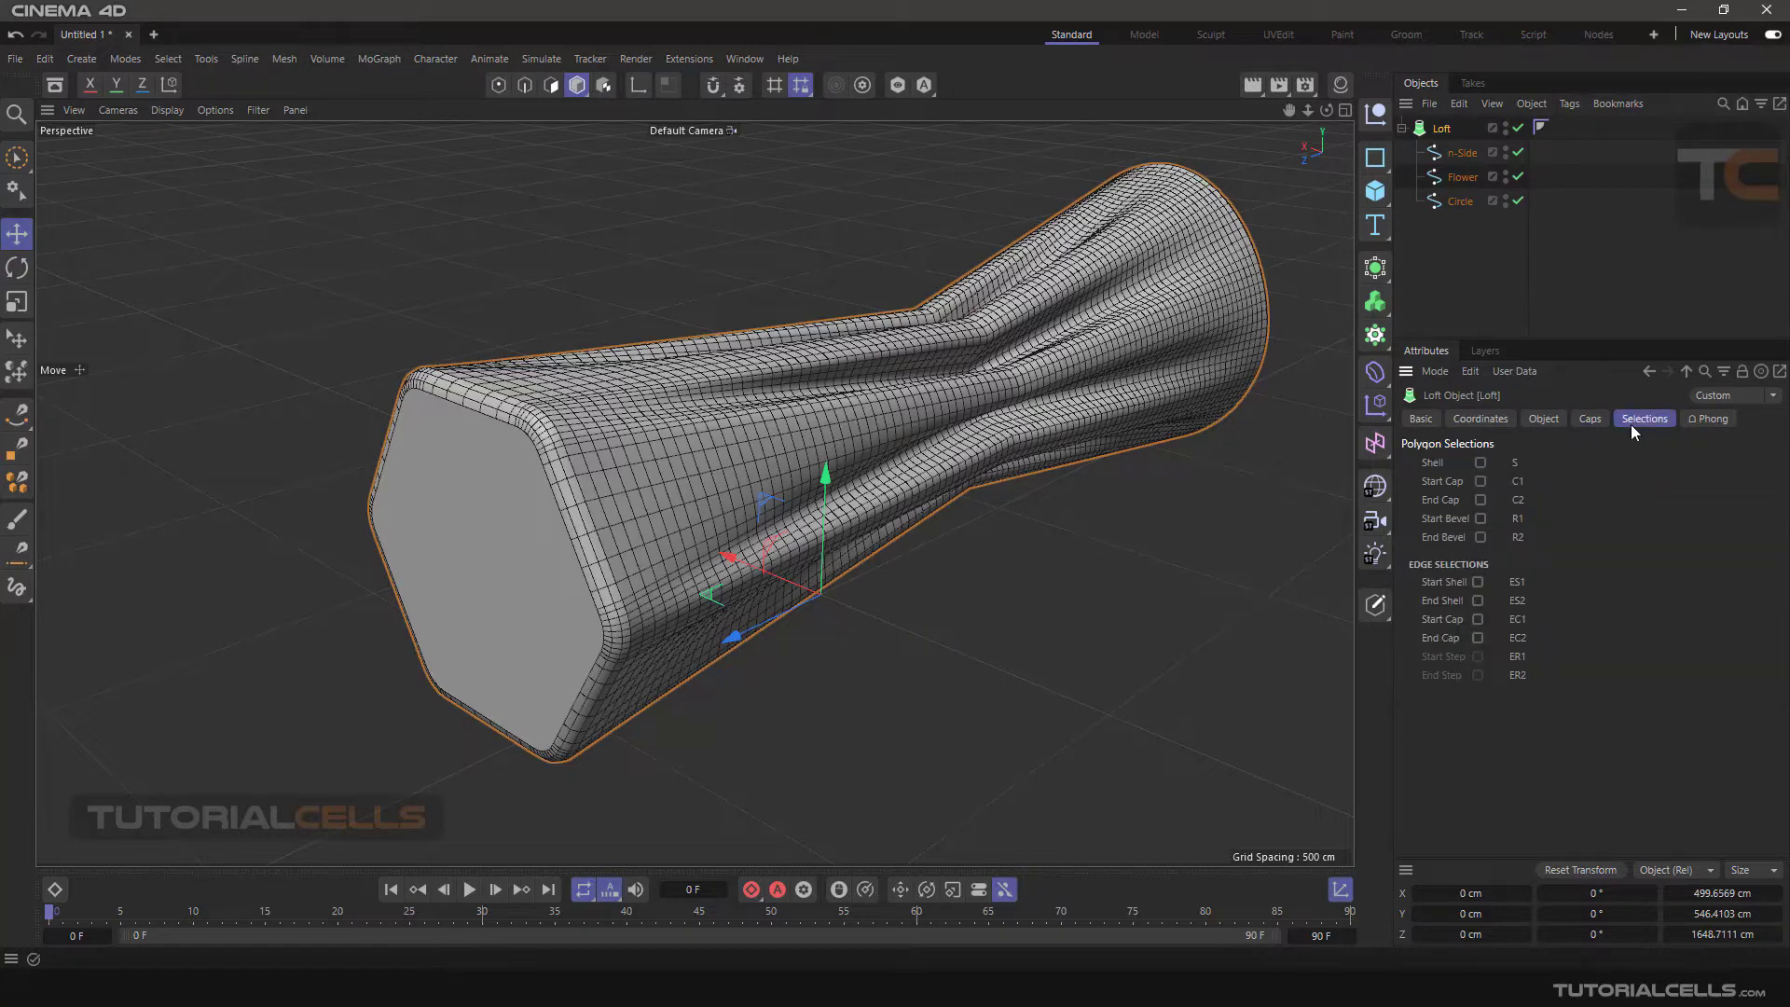
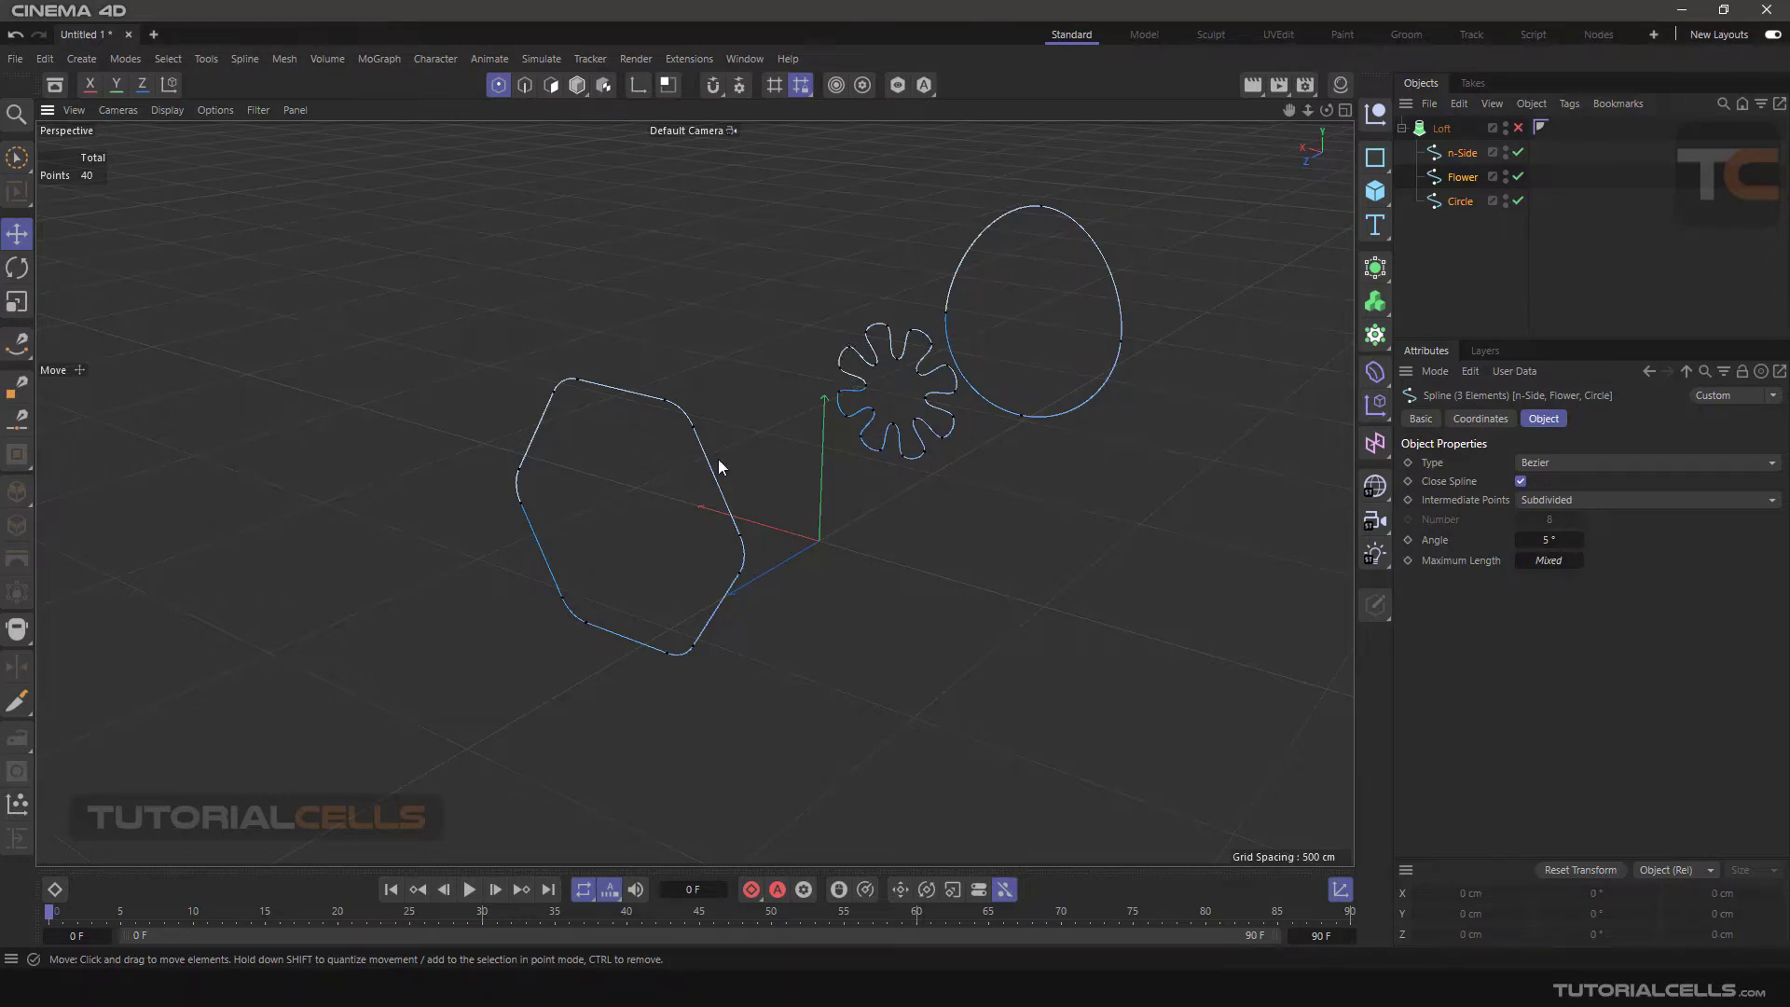
- Show the three splines in a full-size Front view and activate the Spline Pen
left_click_drag(670, 391, 772, 420, "alt")
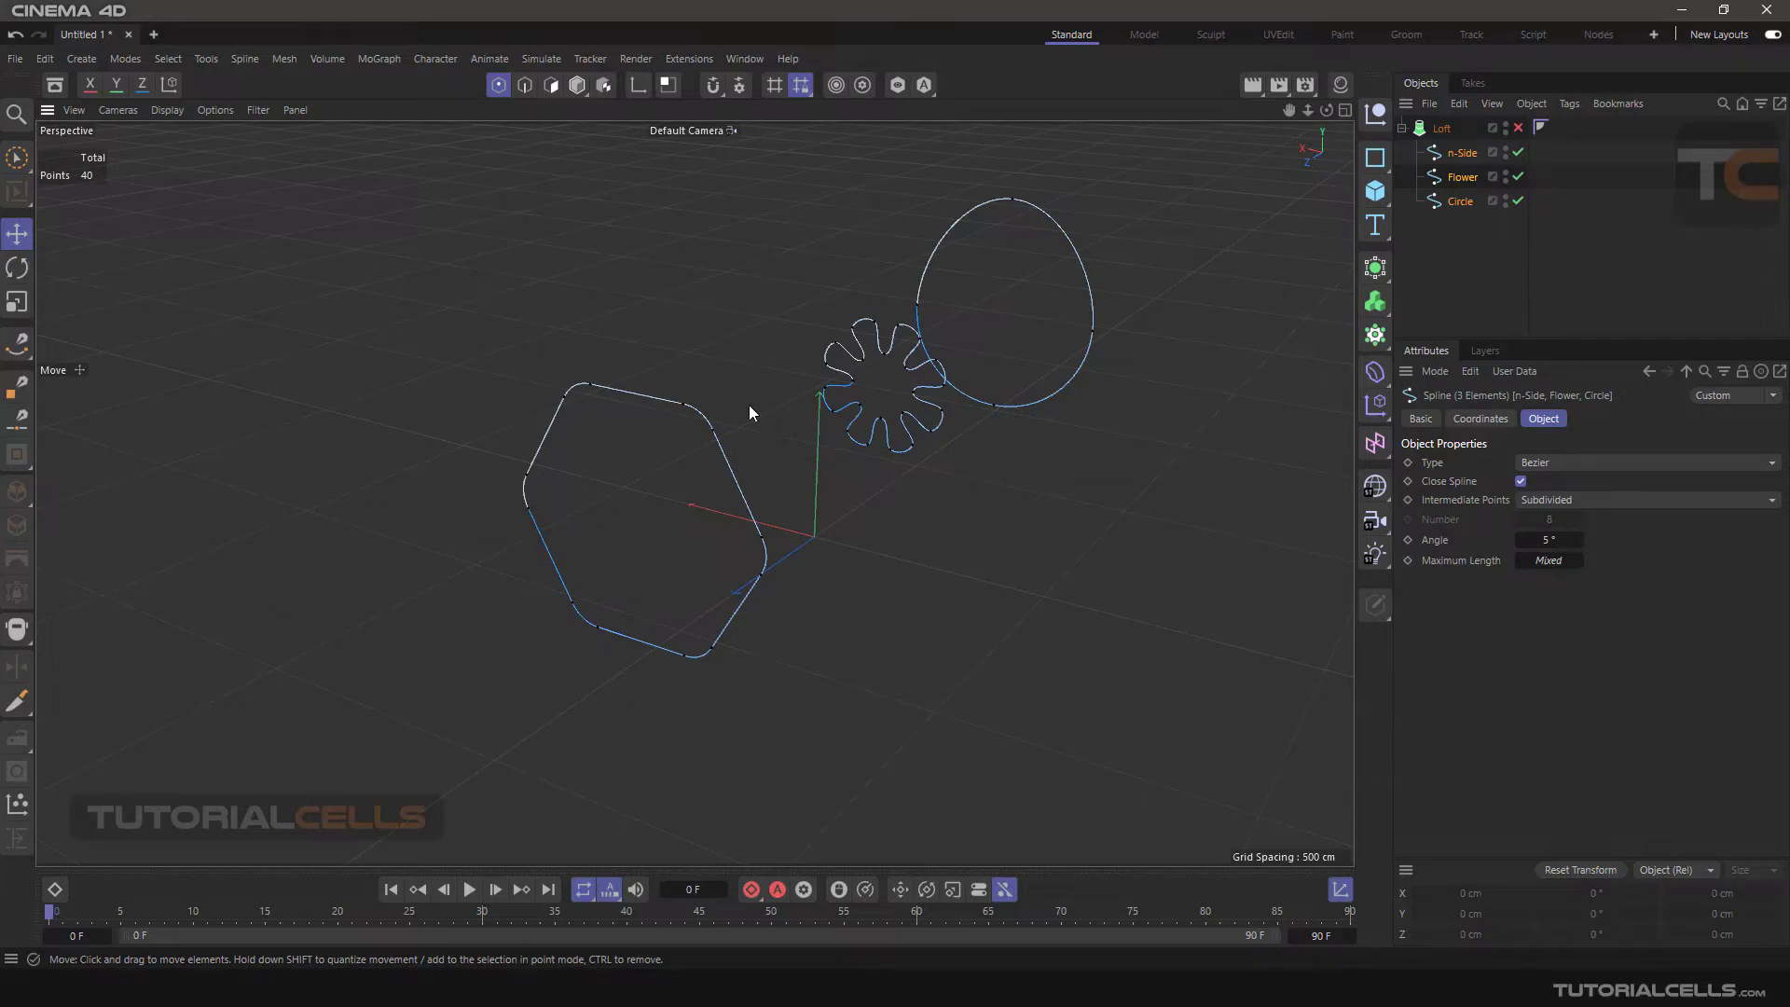
middle_click(817, 474)
middle_click(1077, 595)
scroll(791, 355, "down", 2)
middle_click_drag(792, 349, 740, 491, "alt")
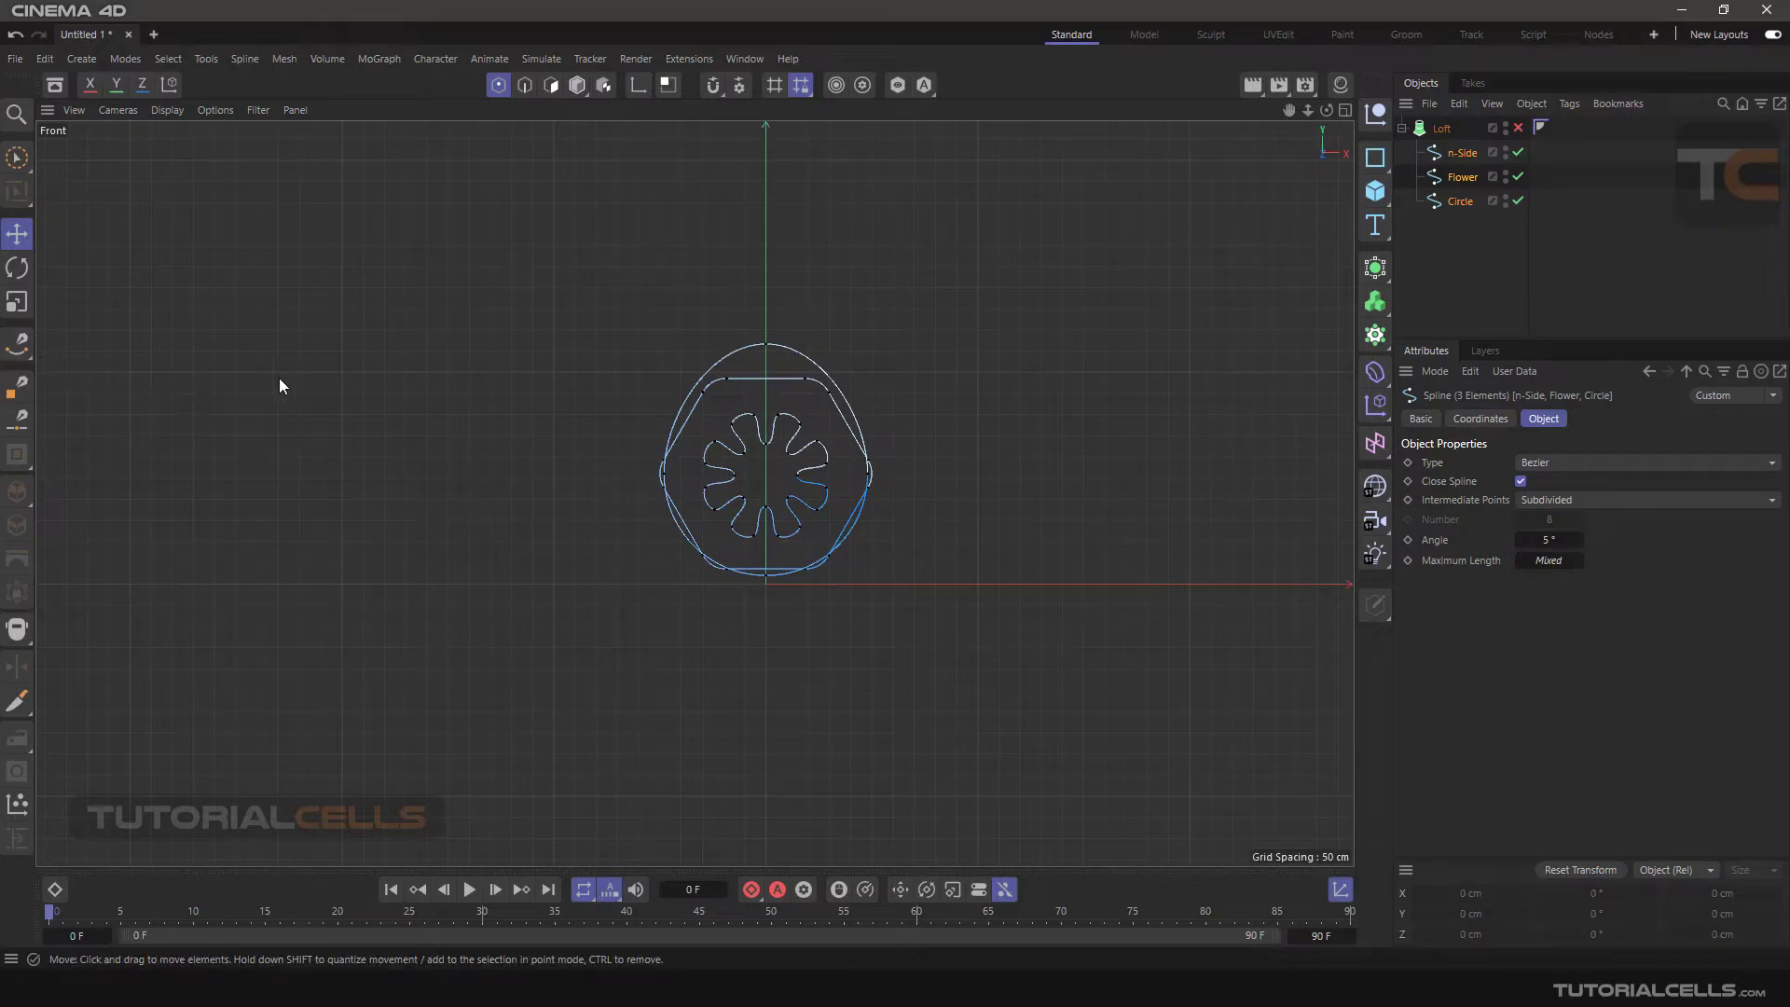
left_click(19, 345)
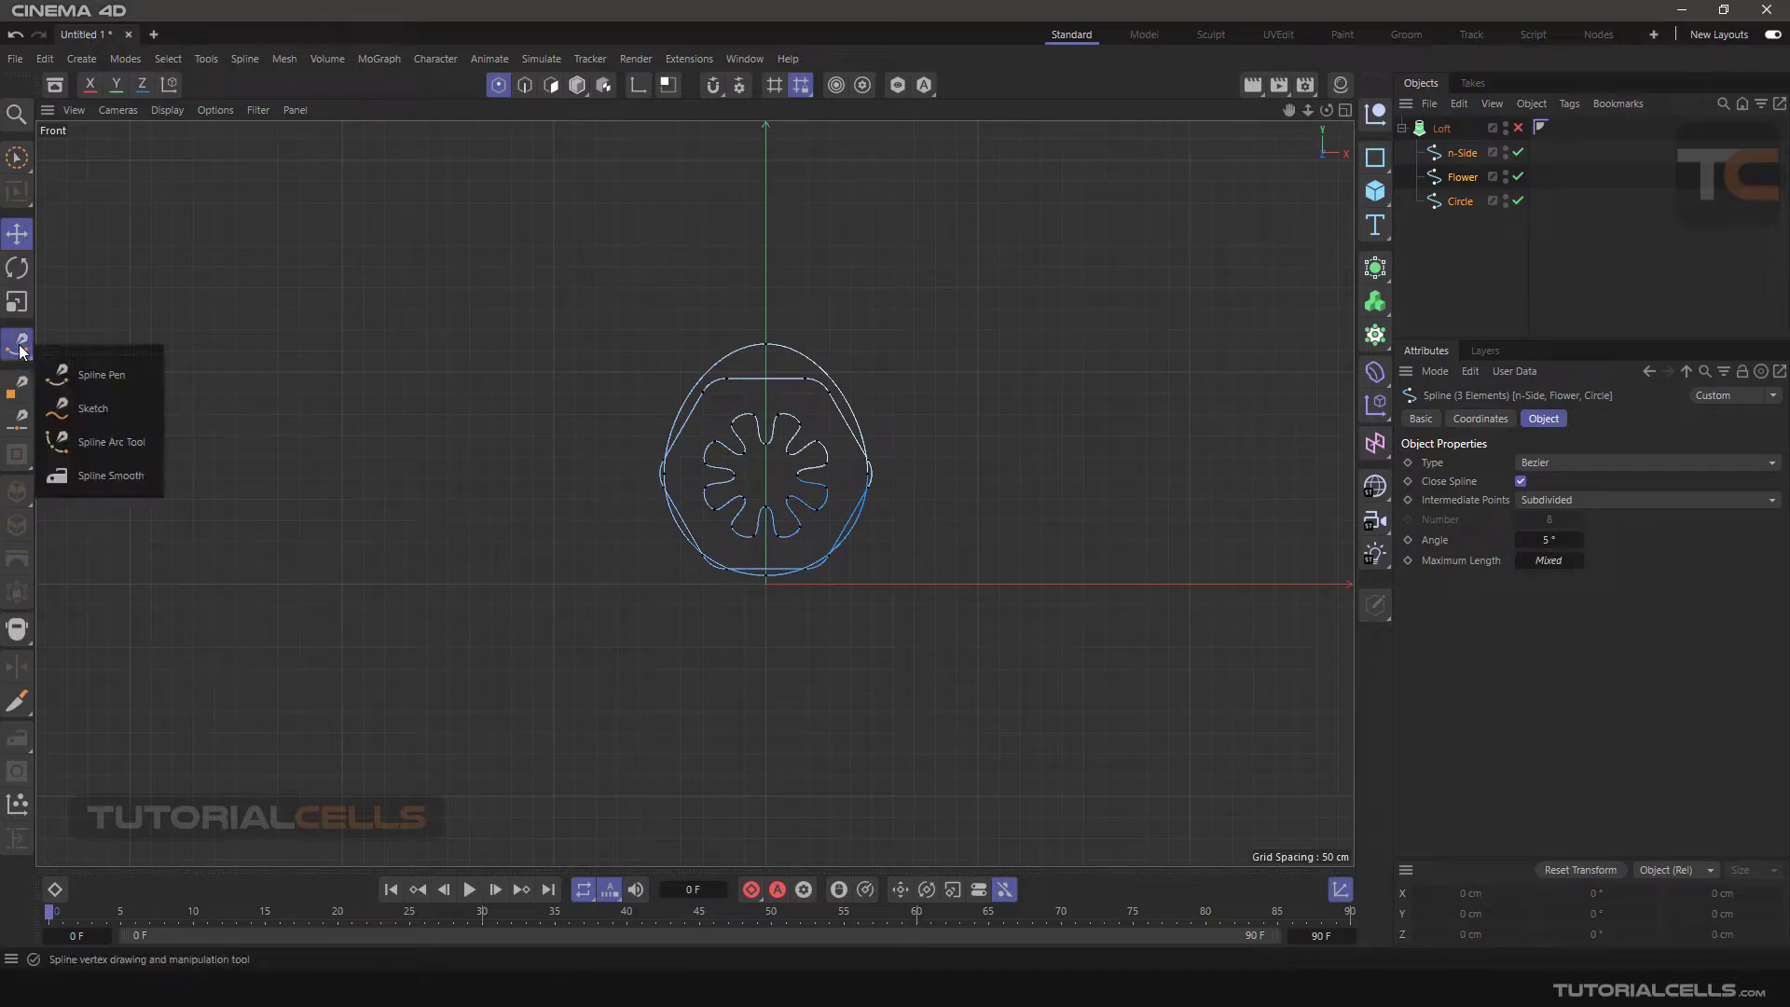
left_click(129, 375)
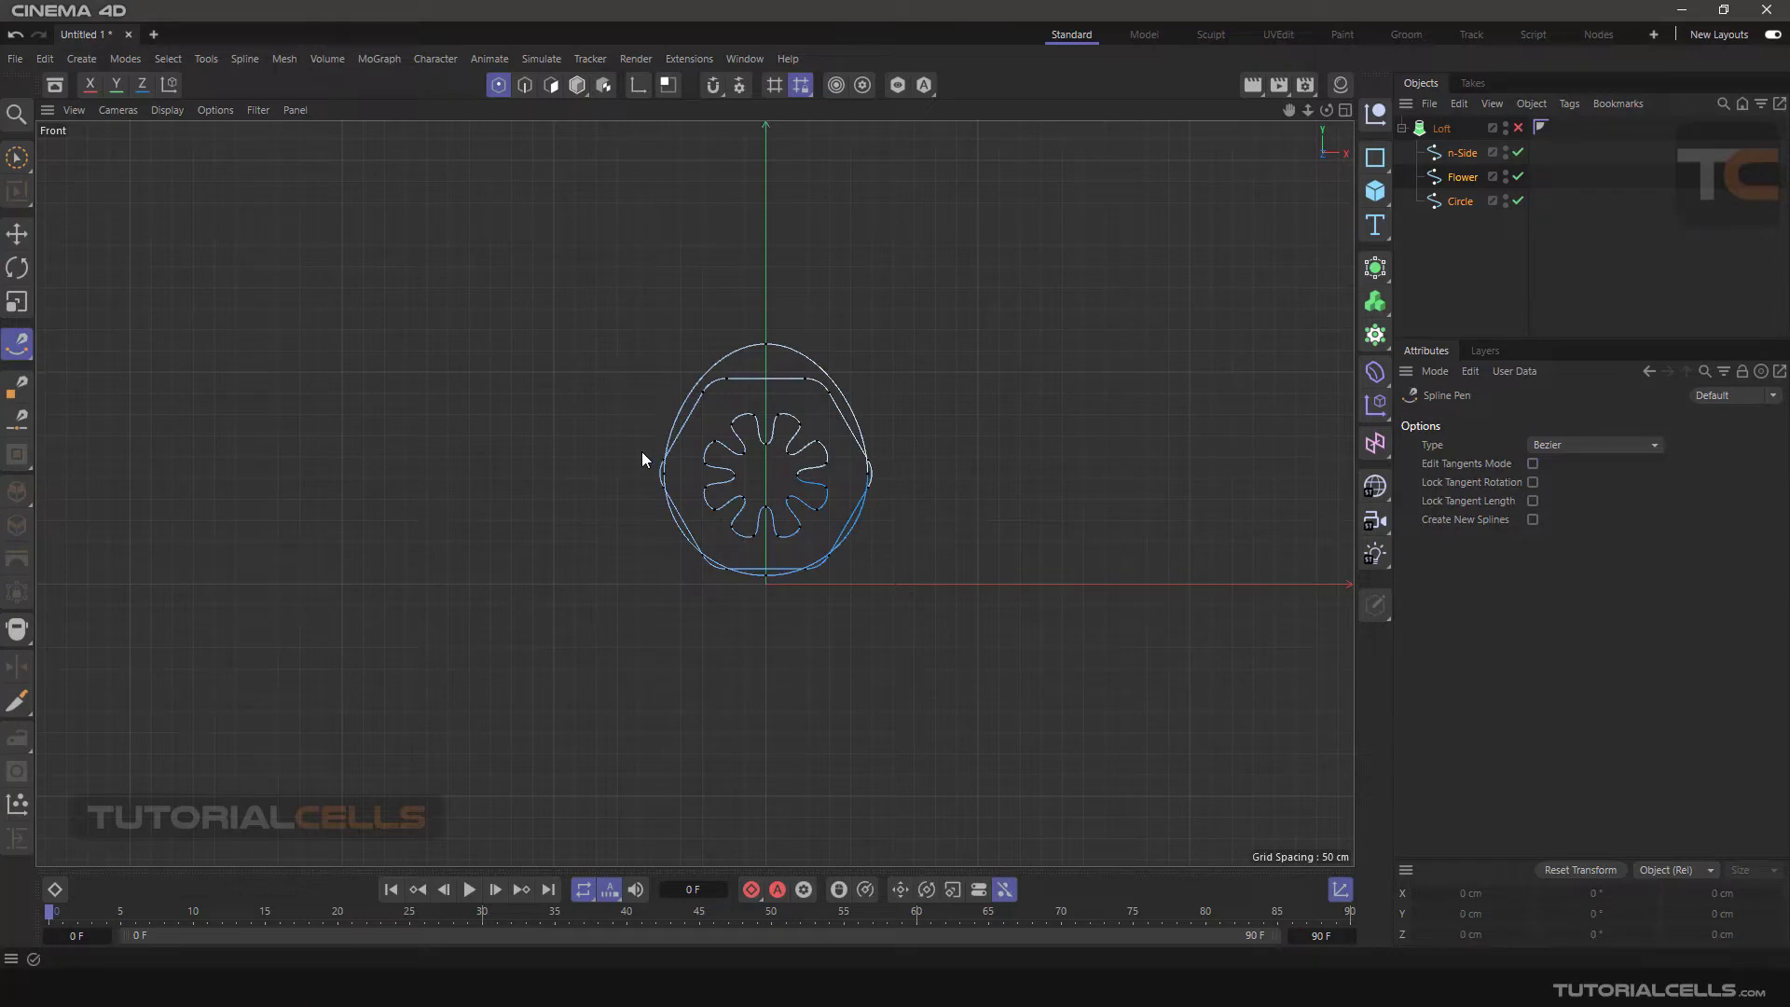
- Try drawing a closed eight-point Bezier outline around the three Loft splines in the Front view
scroll(707, 464, "up", 5)
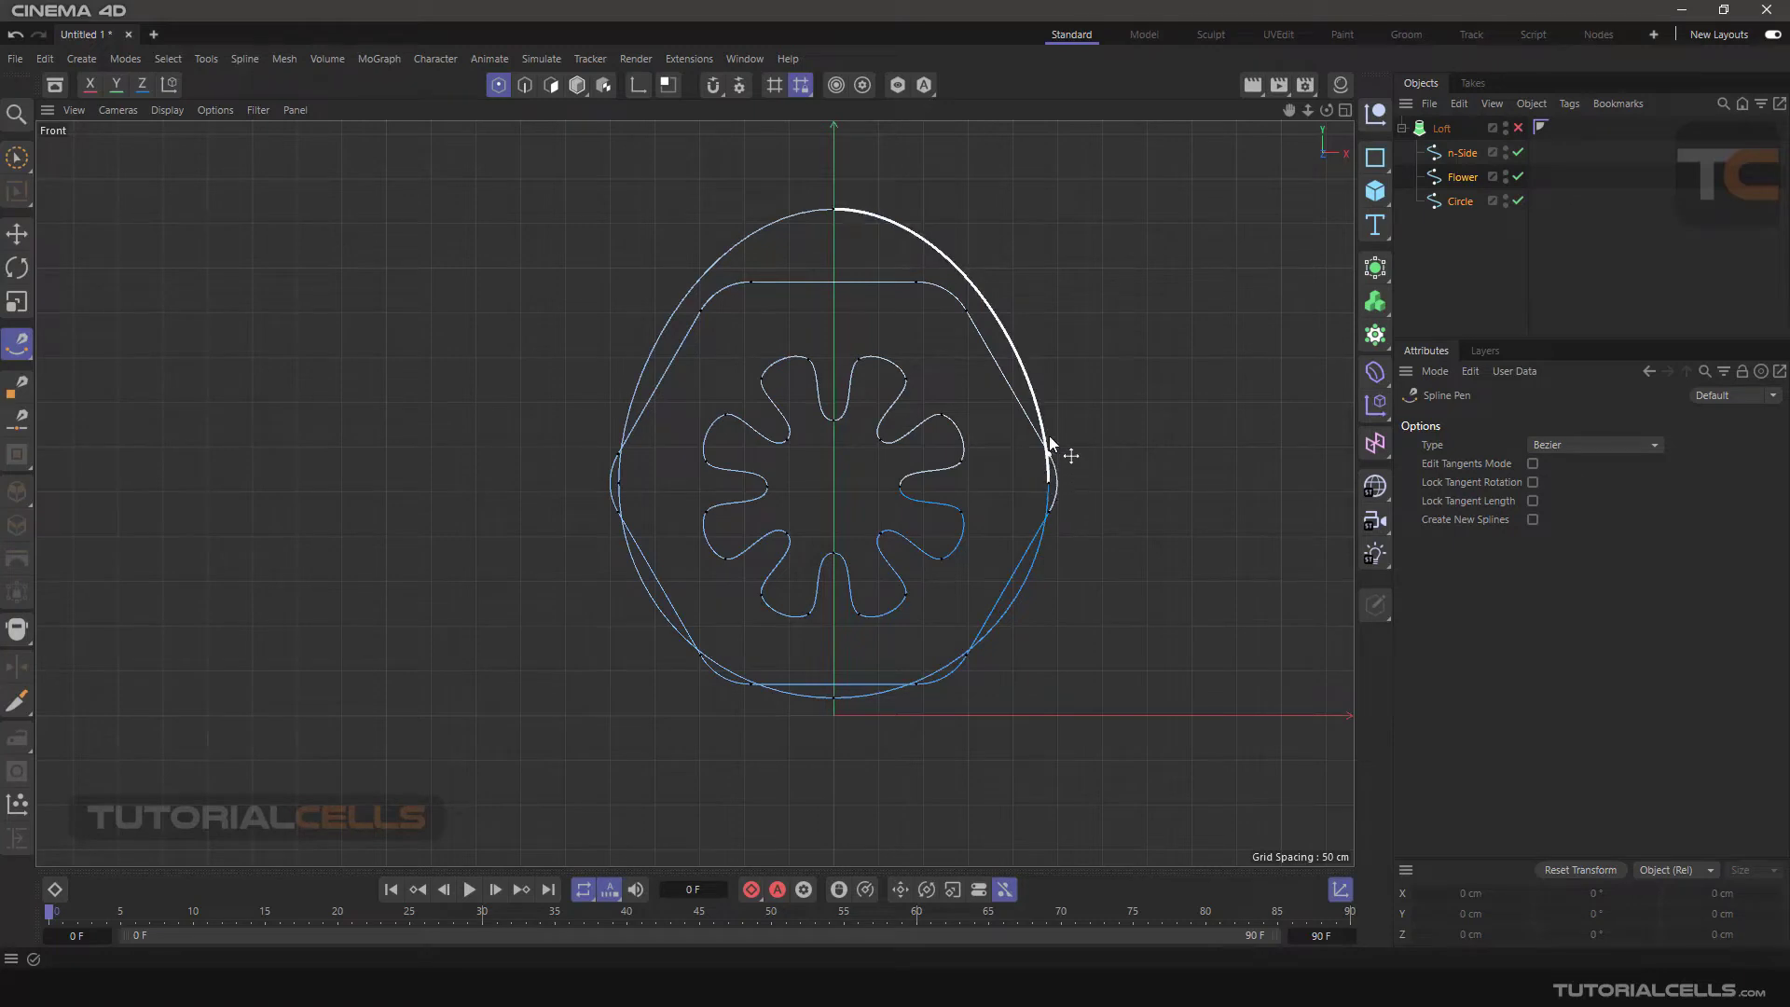
middle_click(814, 390)
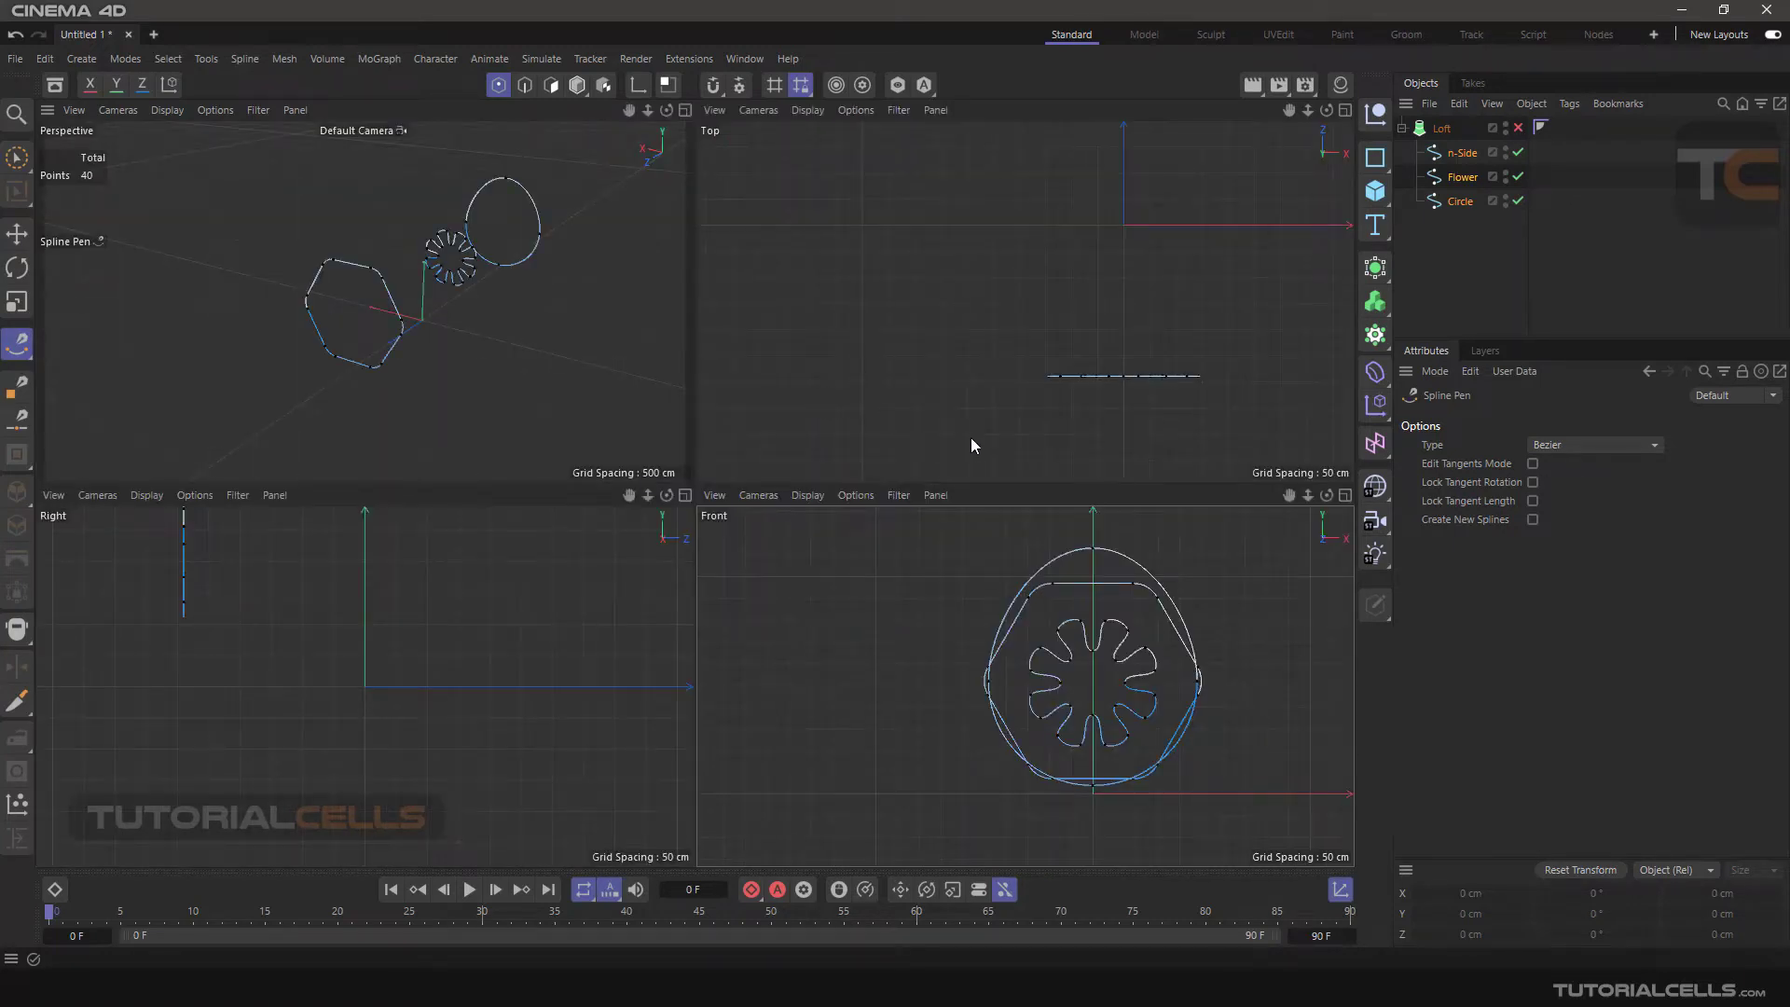
middle_click(1028, 620)
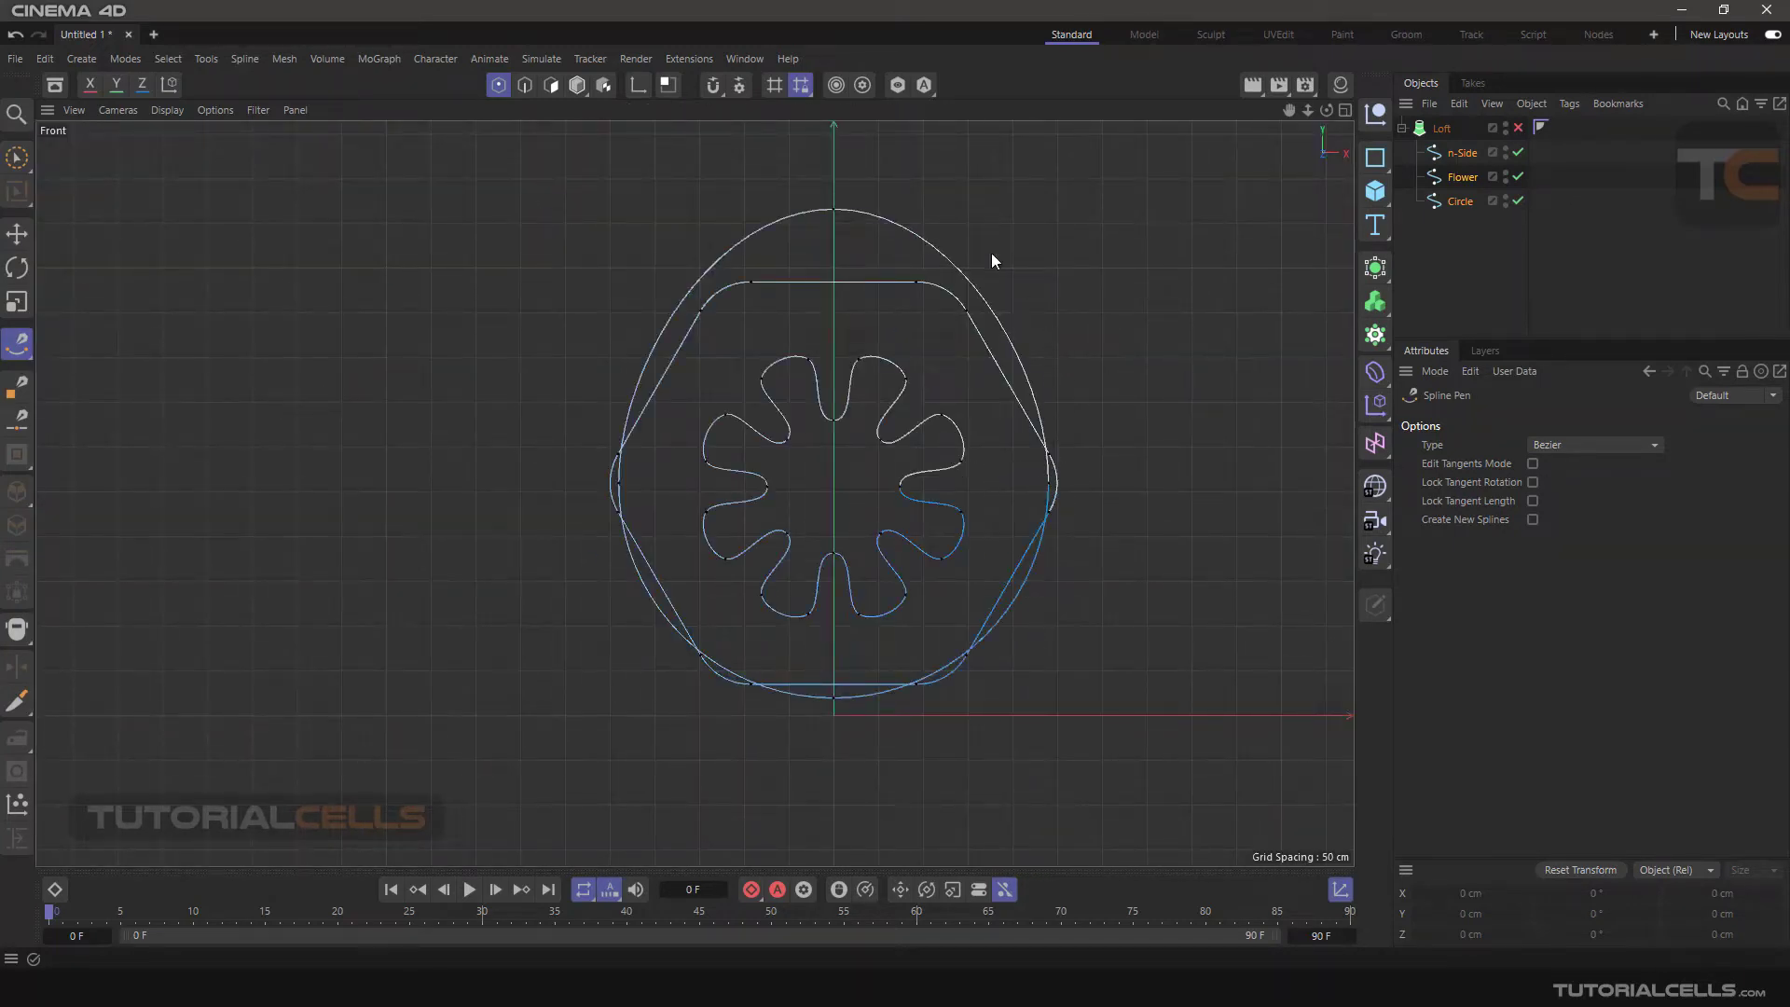
scroll(583, 490, "down", 2)
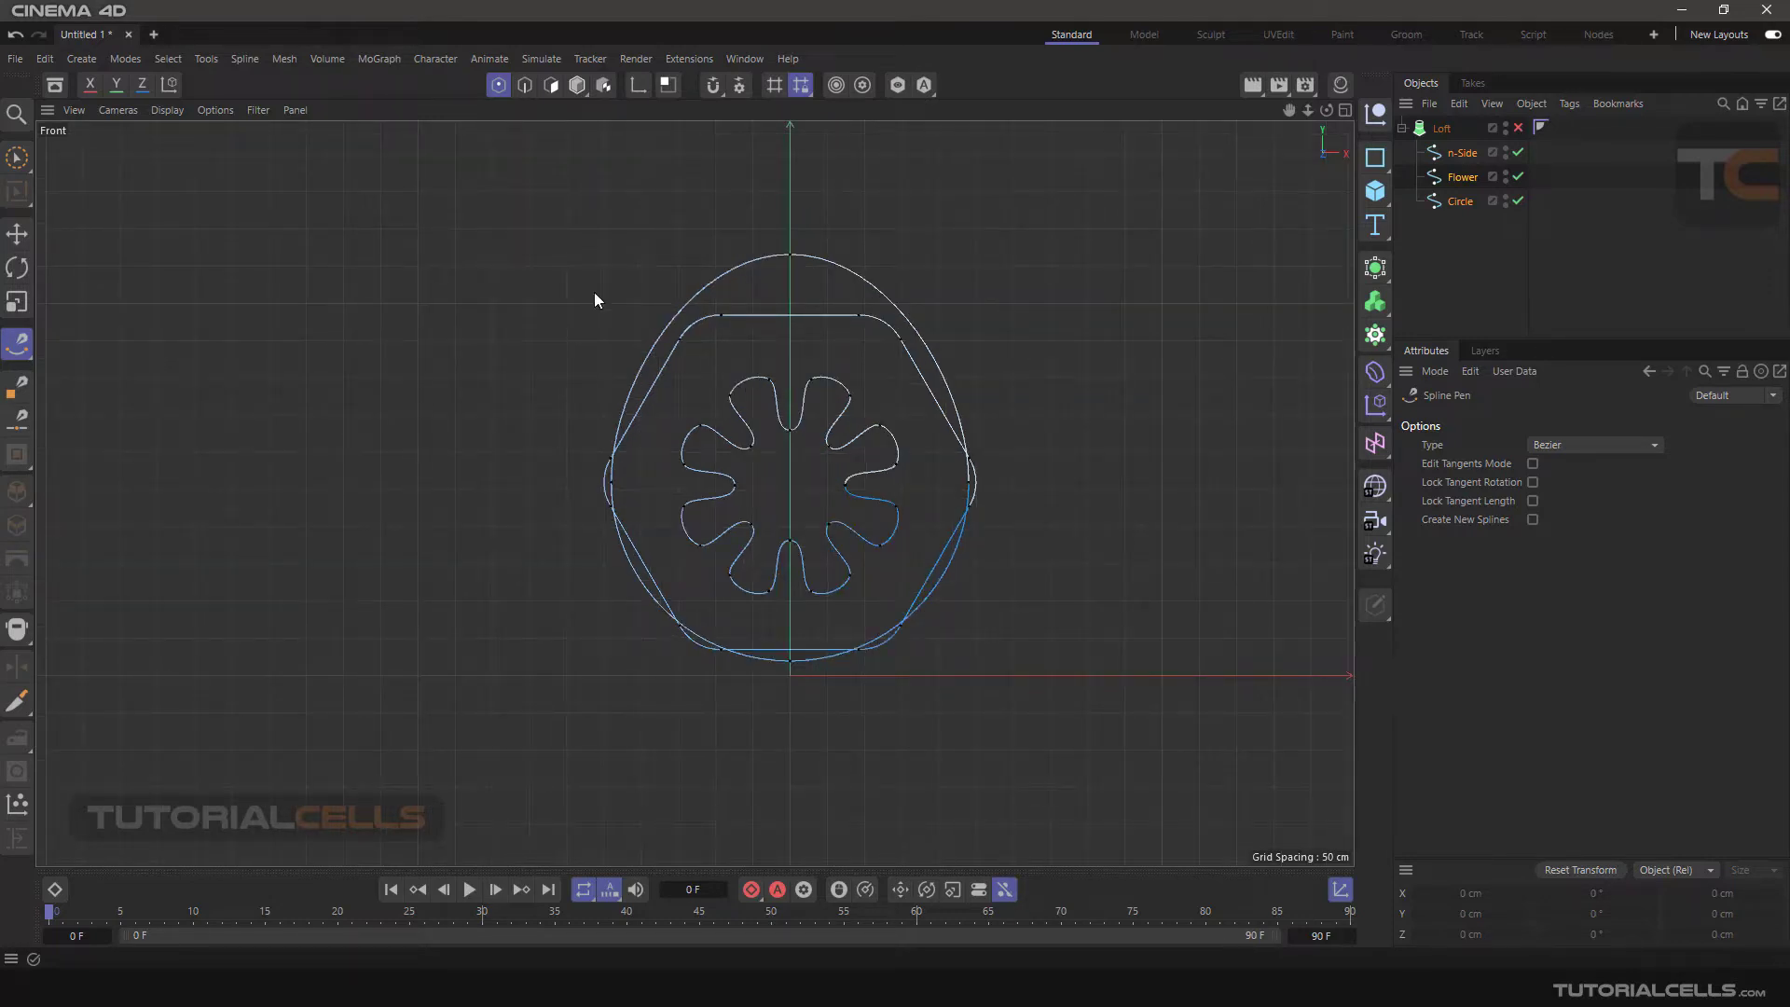
left_click(576, 444)
left_click_drag(651, 227, 673, 221)
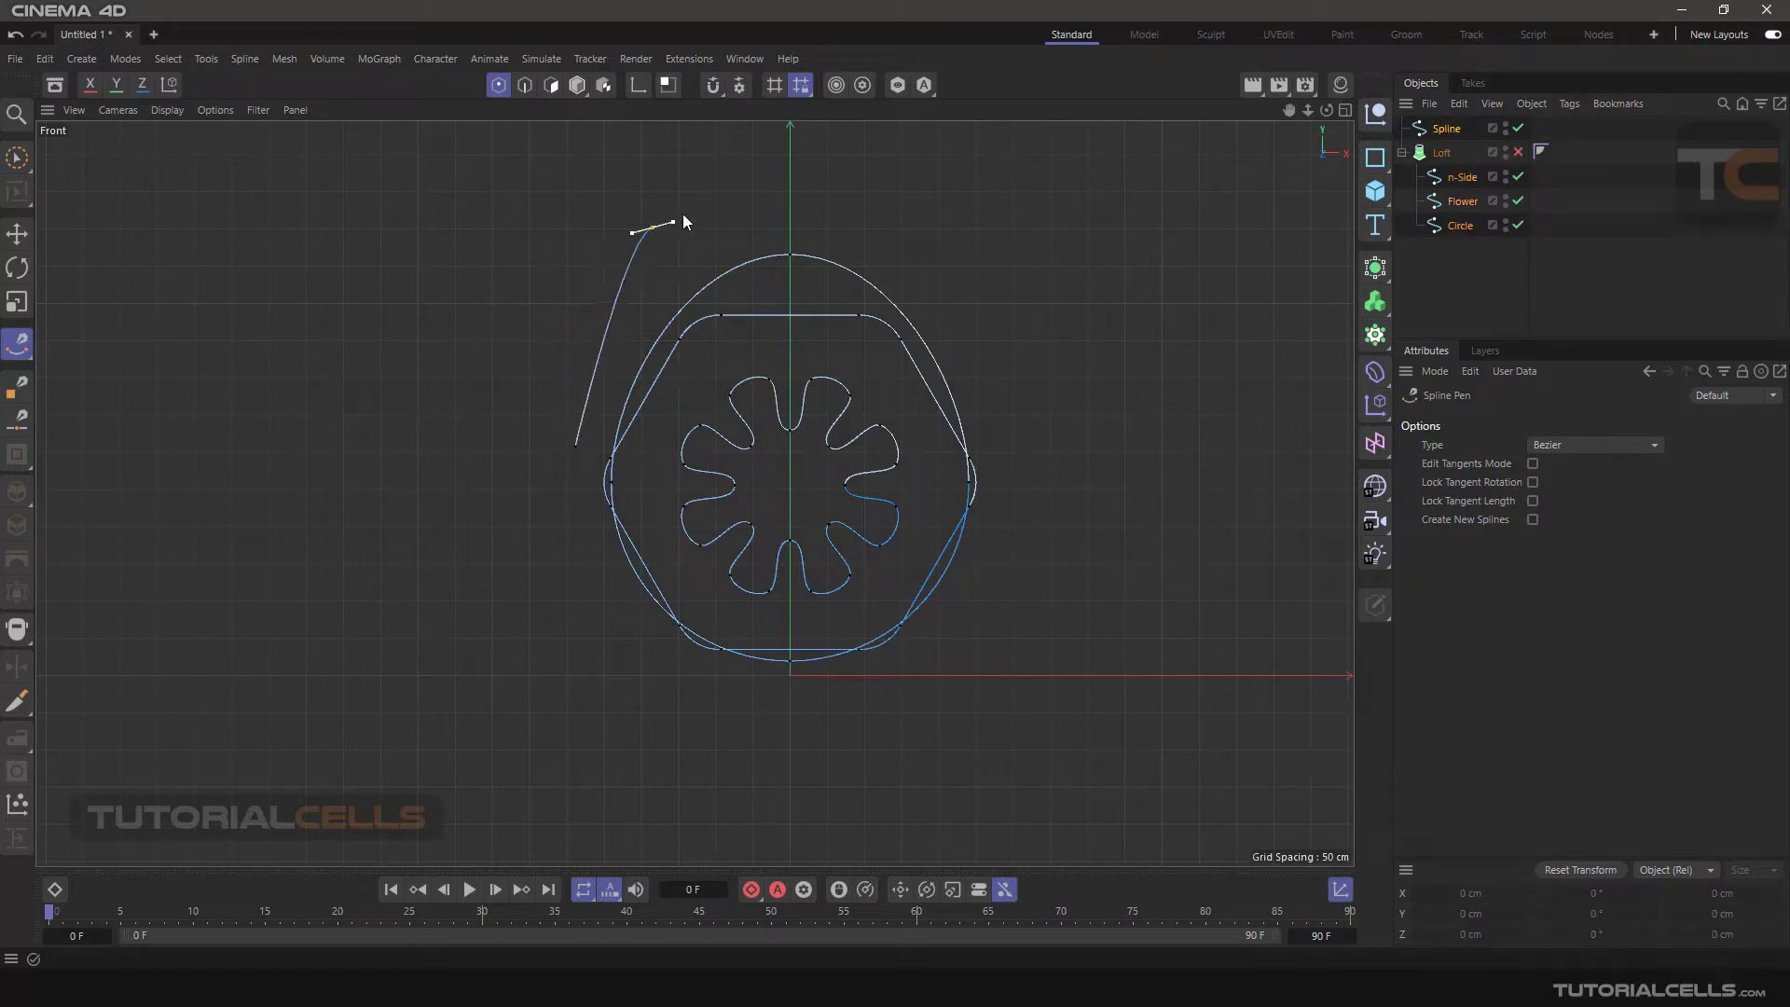
left_click_drag(798, 192, 837, 201)
left_click_drag(1038, 326, 1056, 373)
left_click_drag(1029, 579, 1007, 625)
left_click_drag(825, 720, 673, 692)
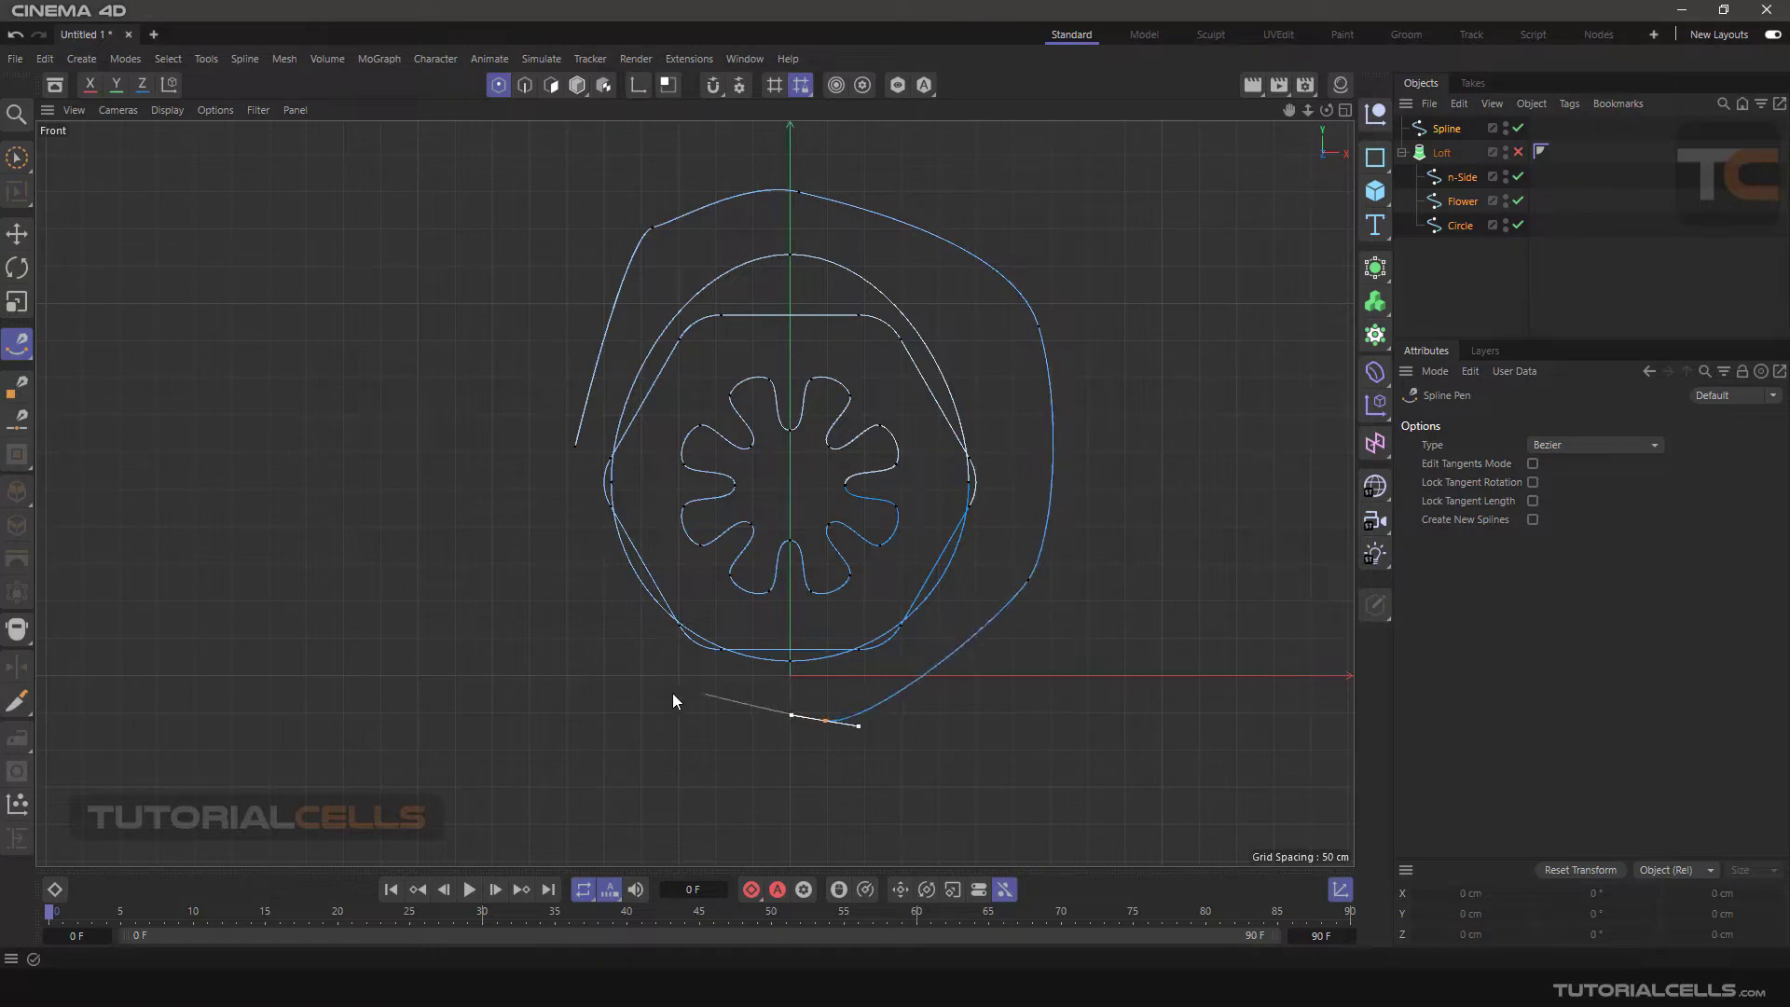
left_click(601, 694)
left_click_drag(560, 567, 539, 542)
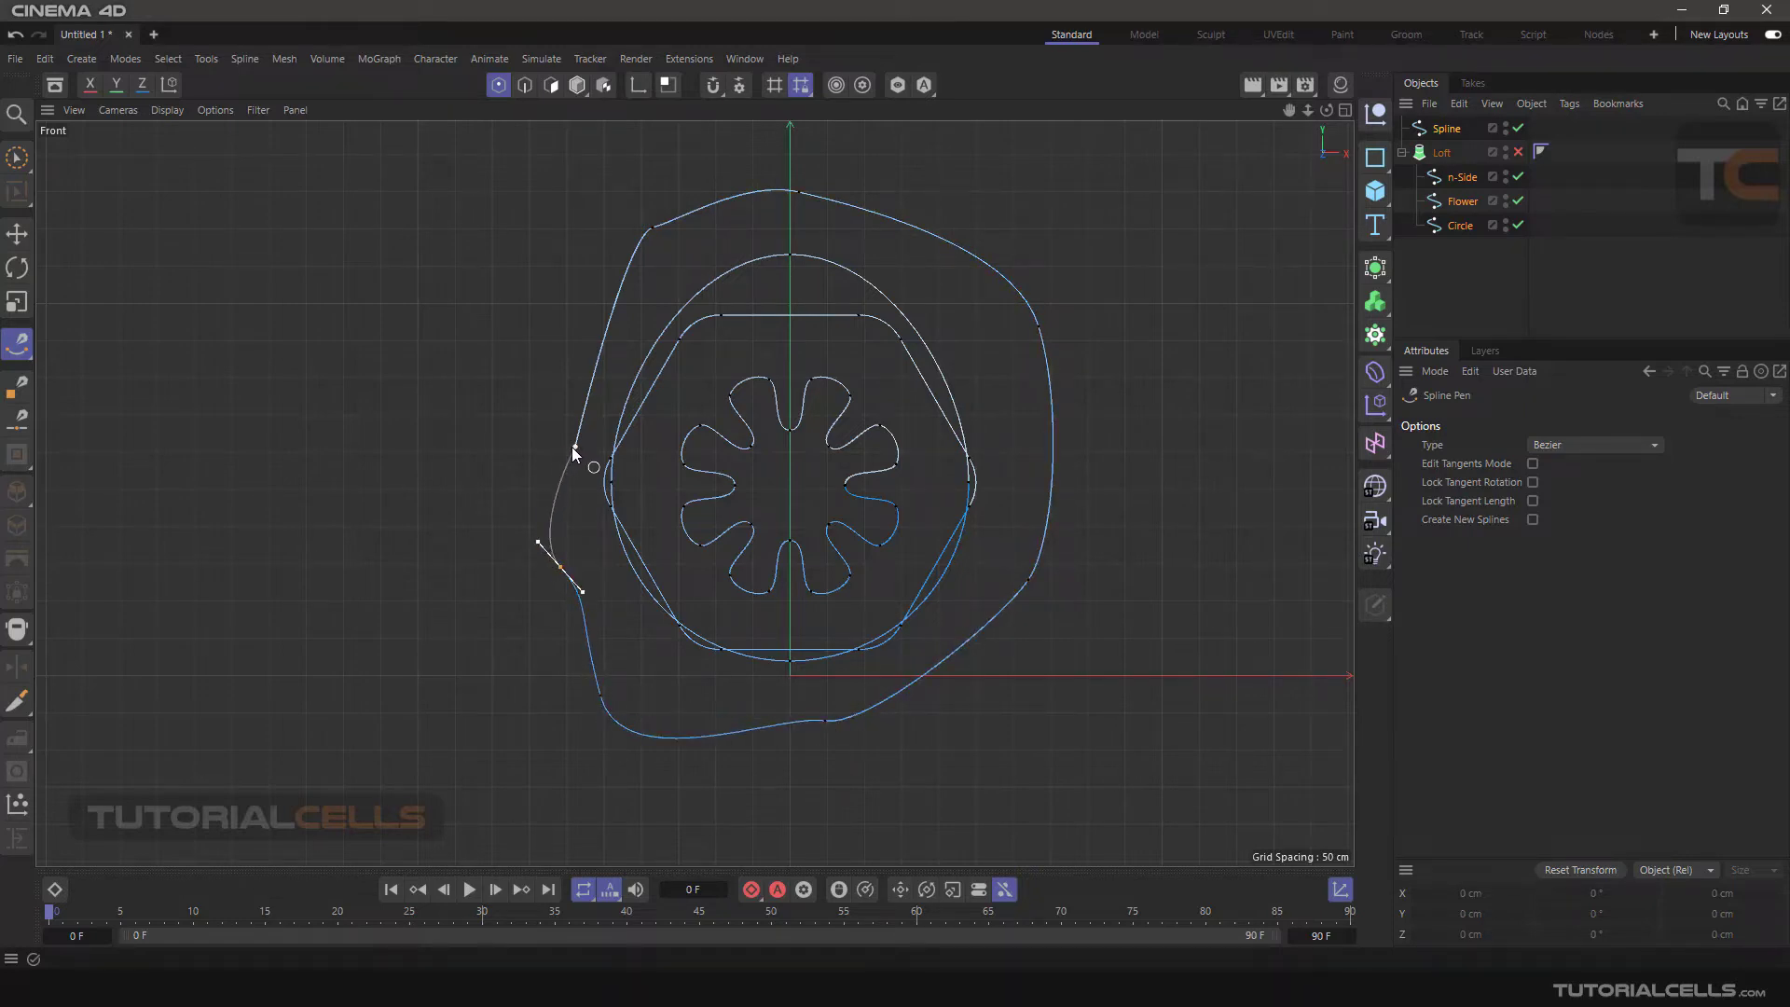
left_click(572, 446)
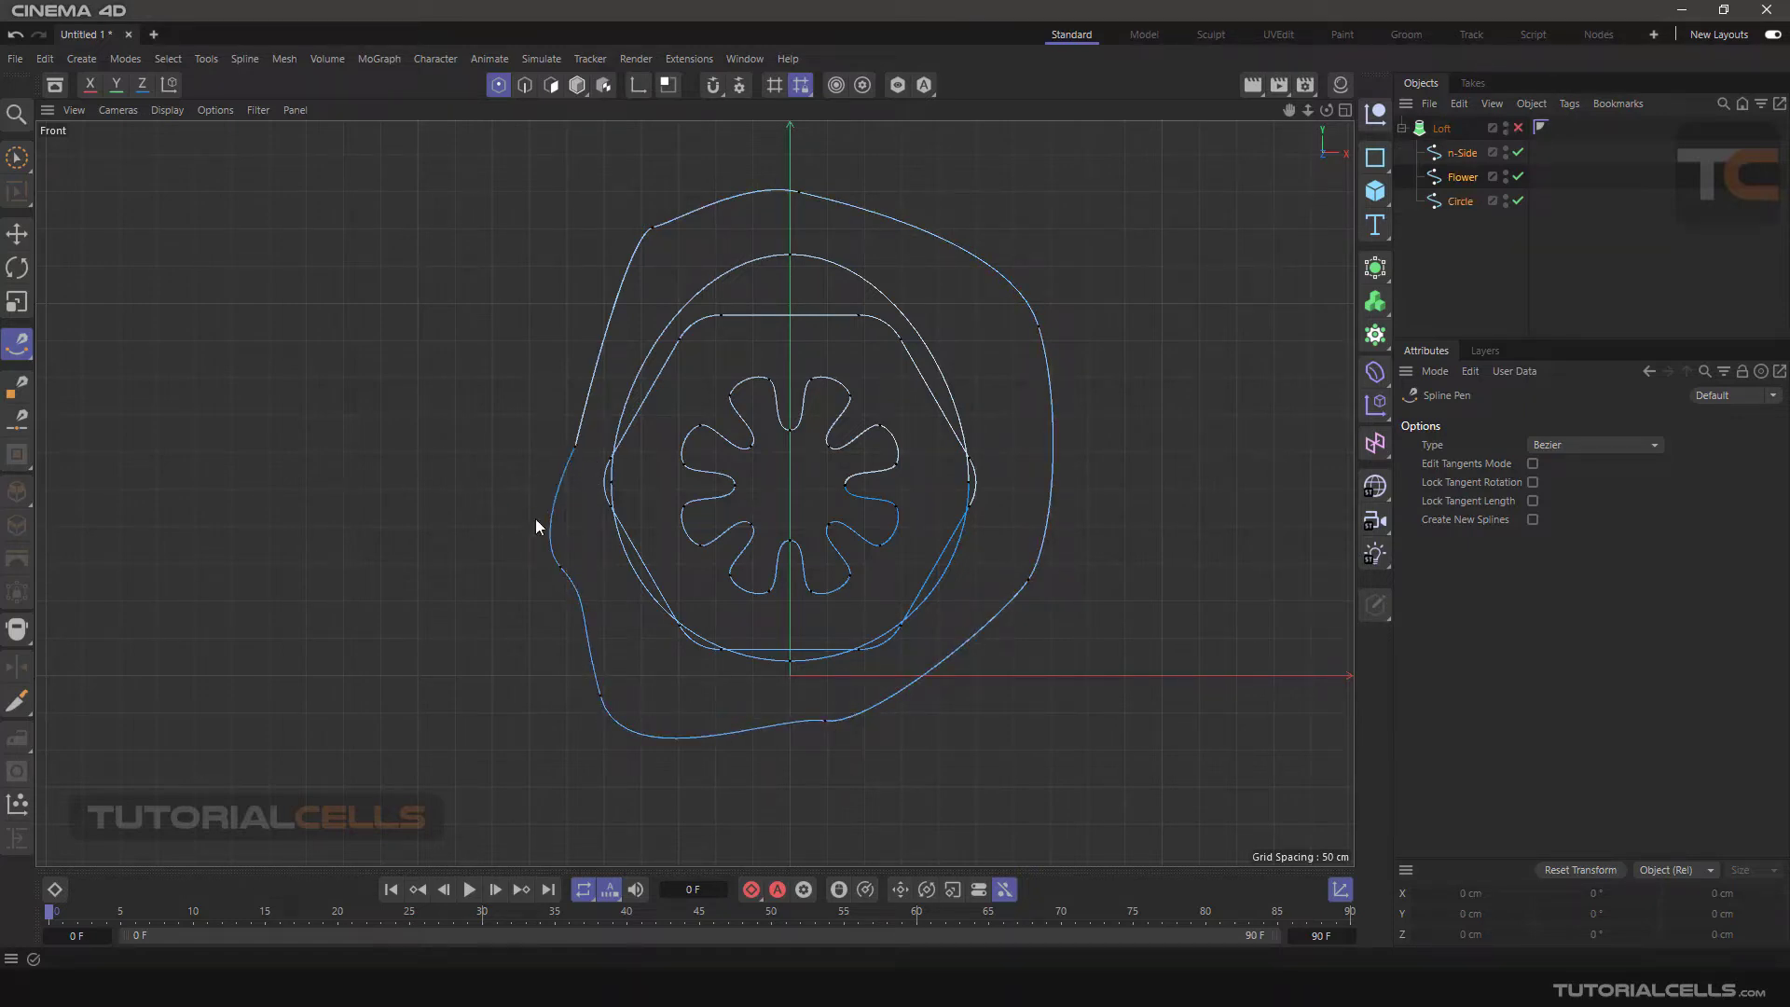
- View the drawn outline with the other splines in the Perspective view and select only the Loft
middle_click(702, 378)
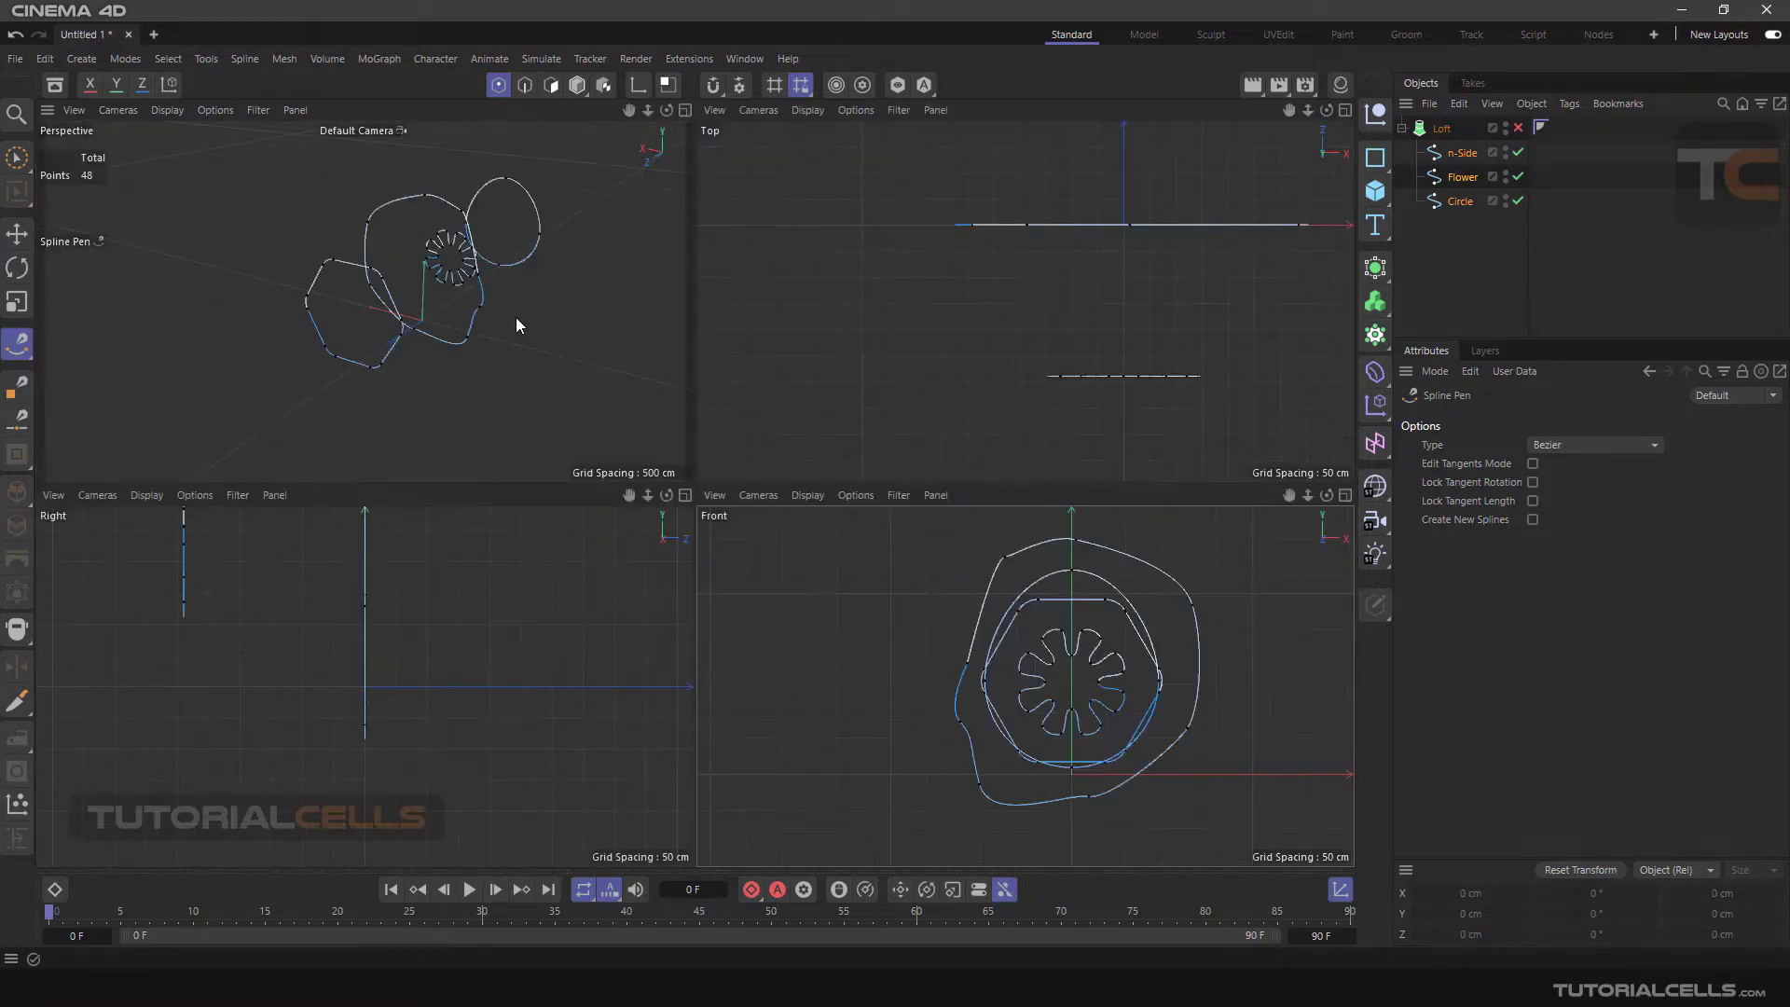
middle_click(516, 317)
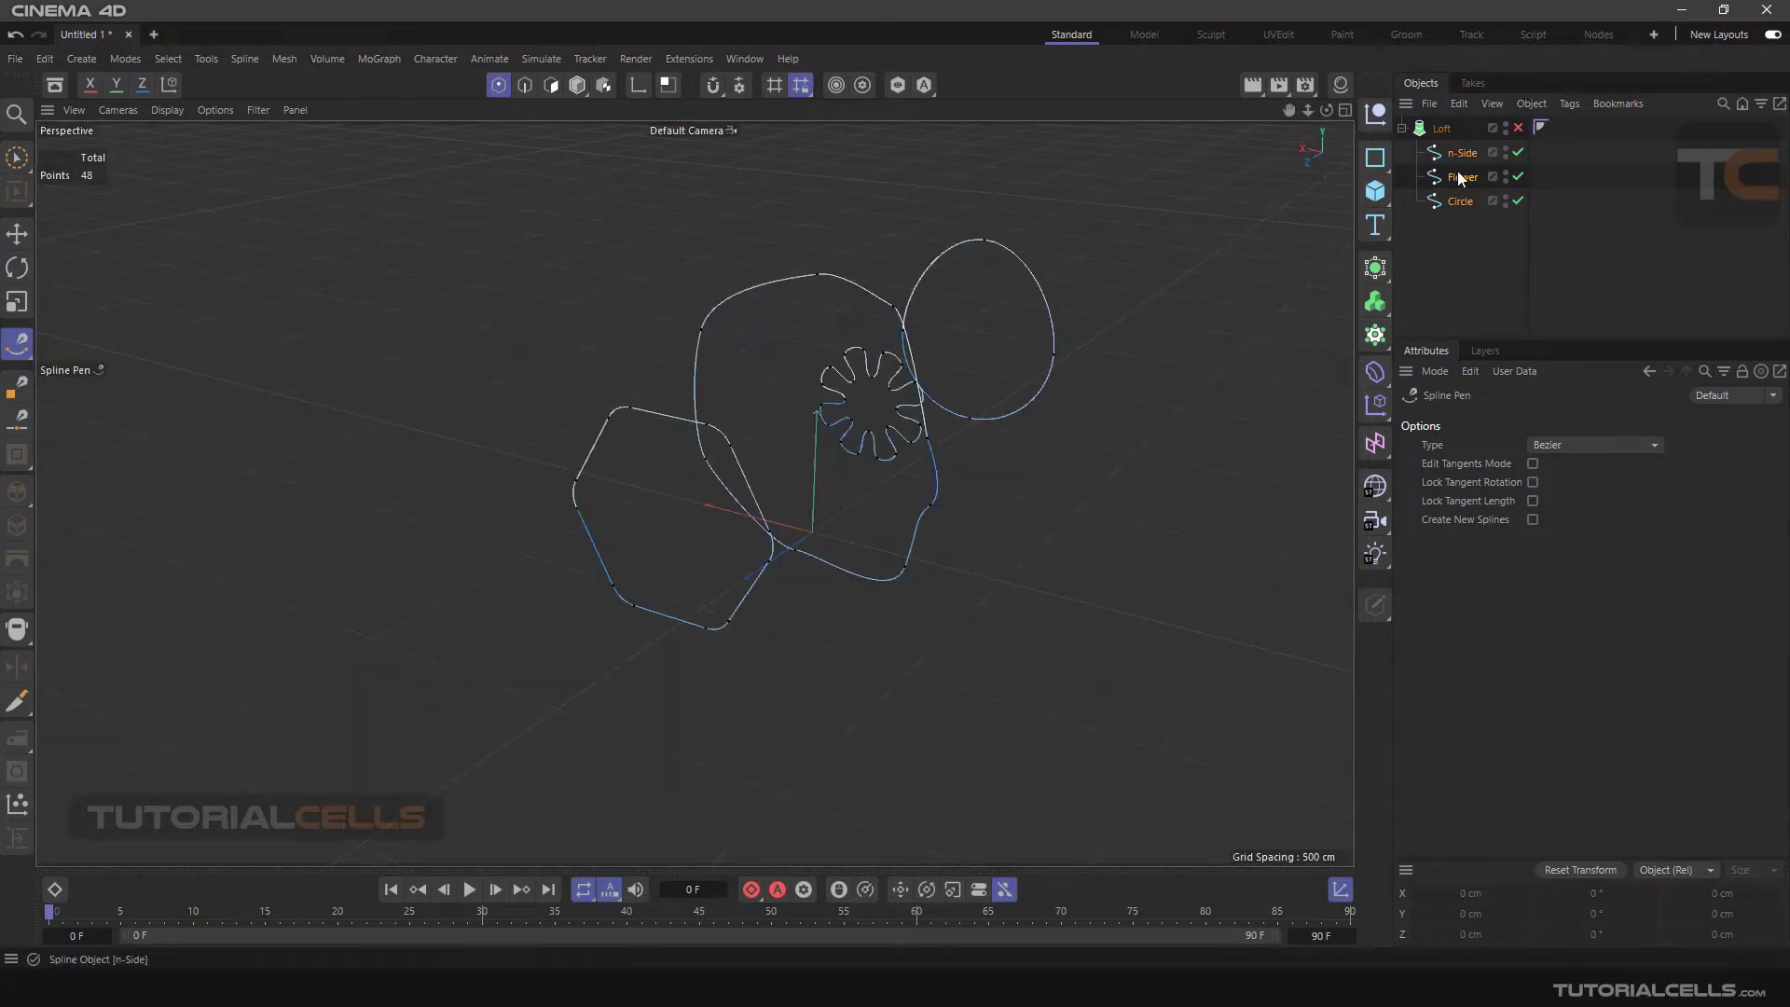
left_click(1464, 242)
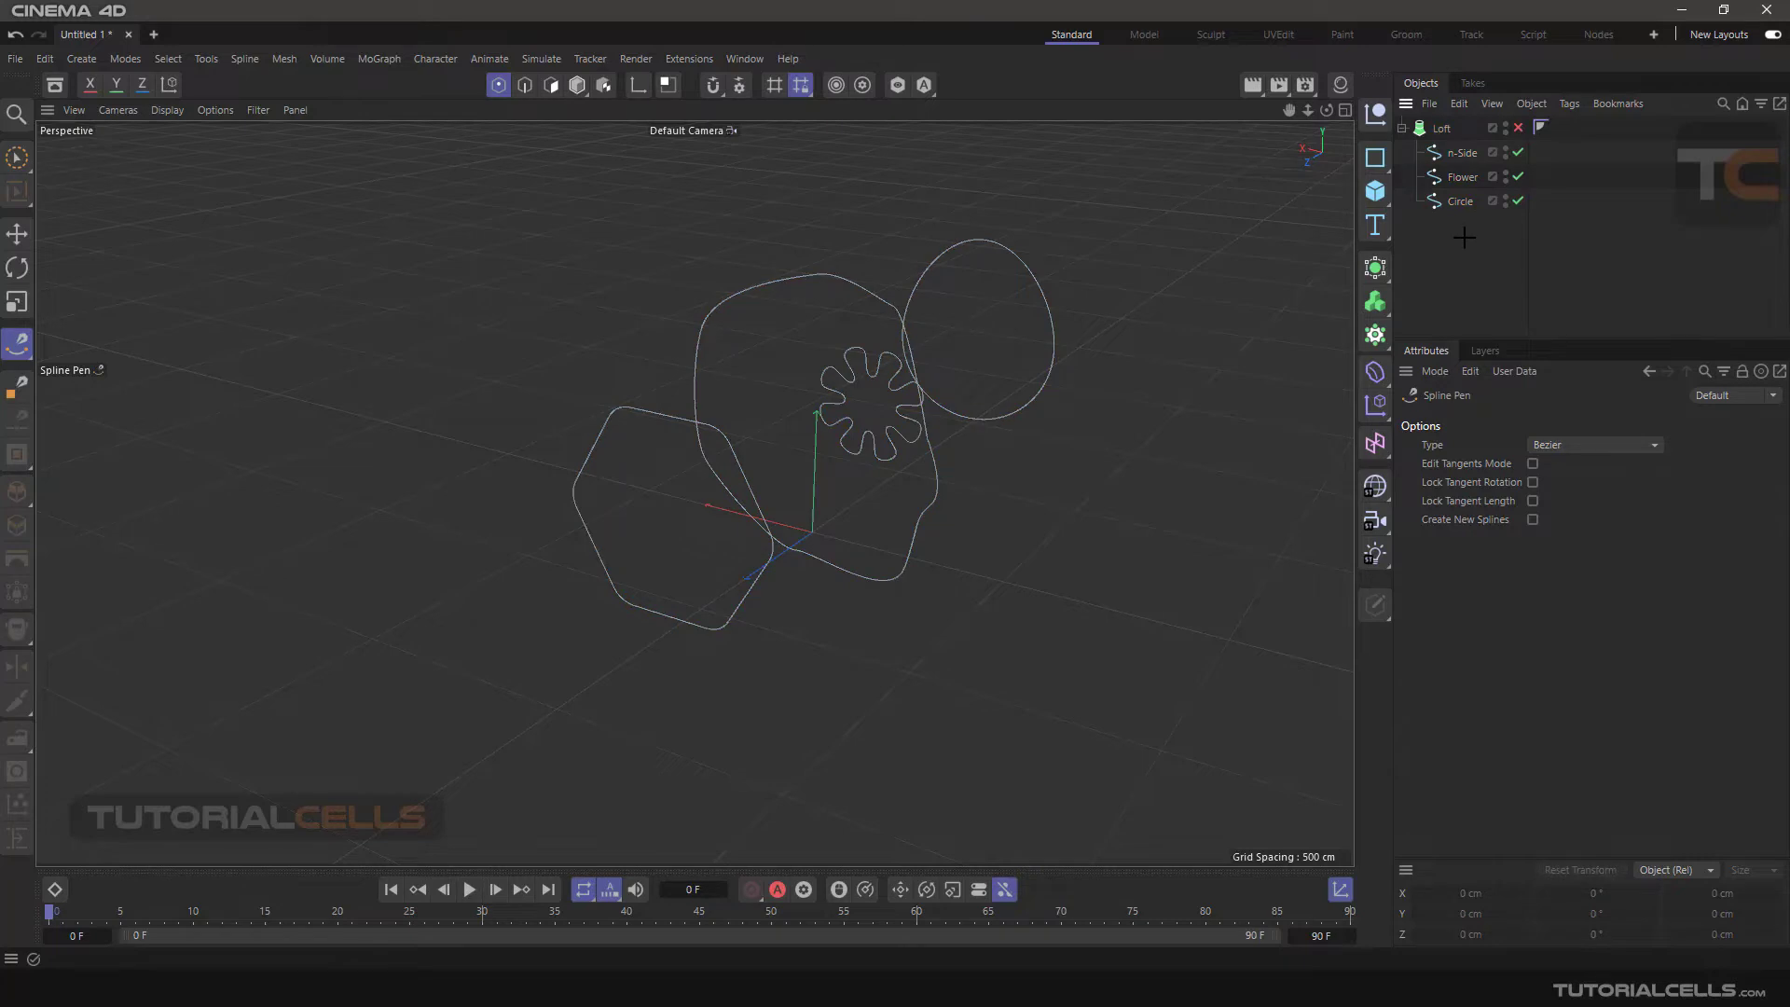
left_click(1441, 127)
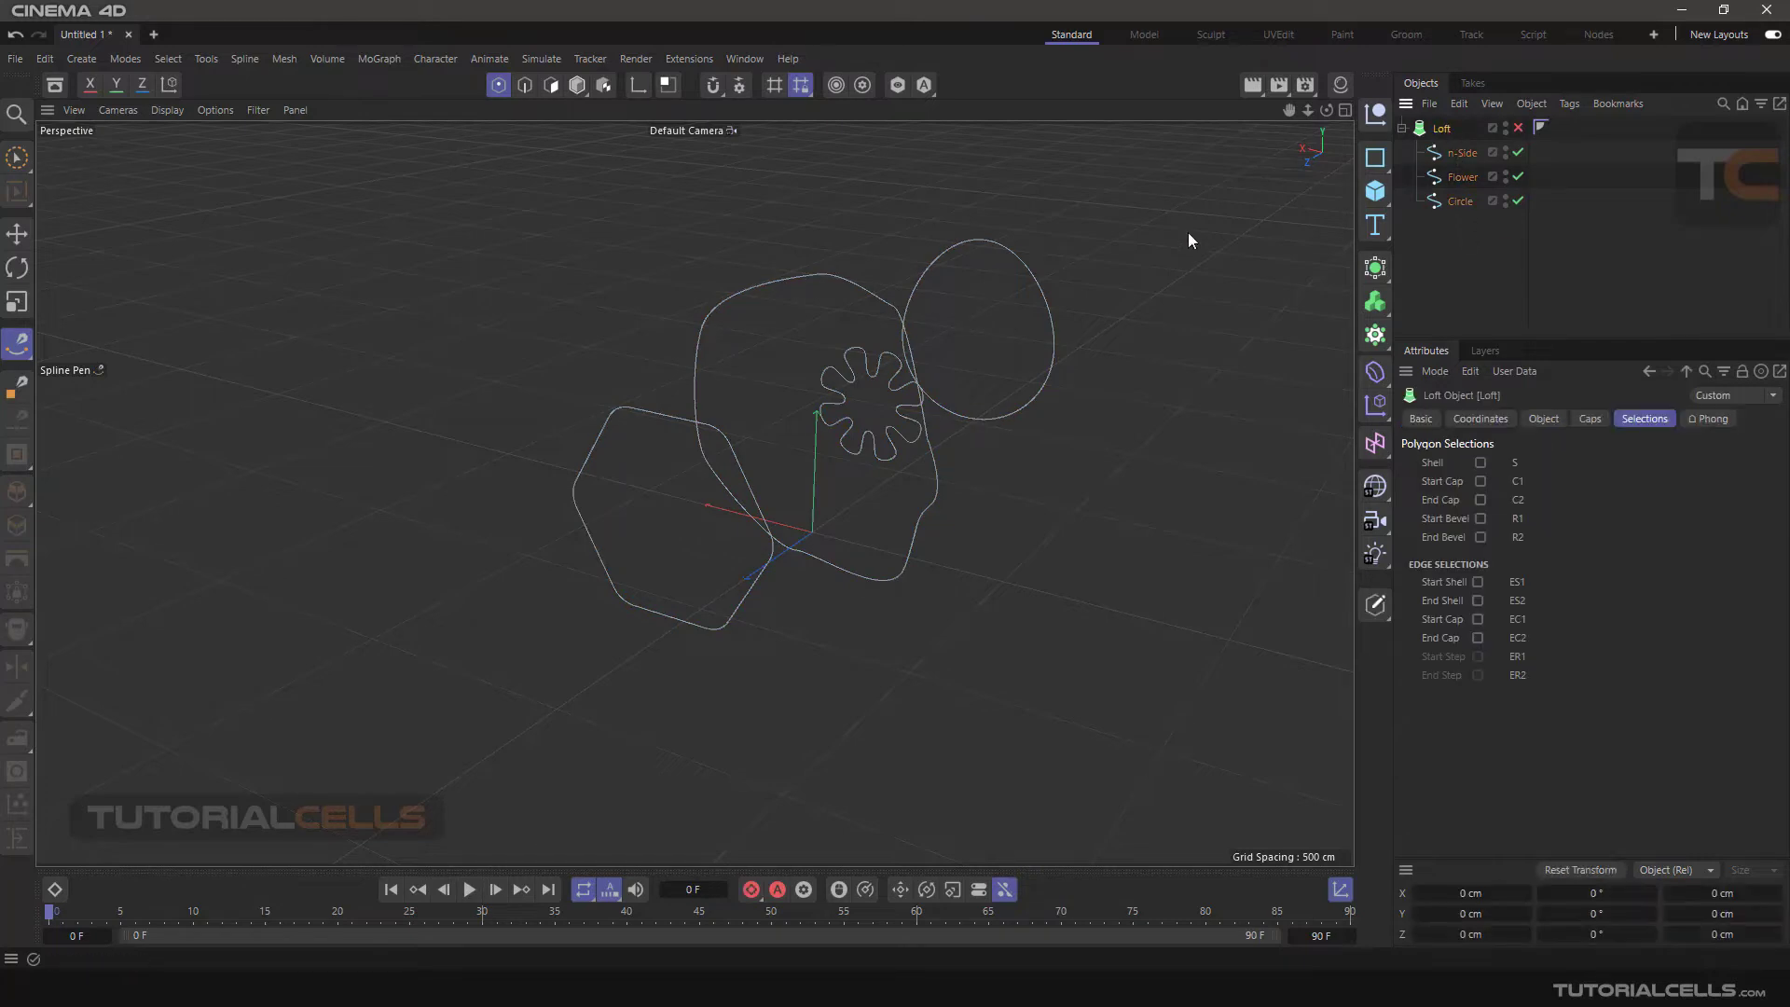
left_click(874, 288)
key("Escape")
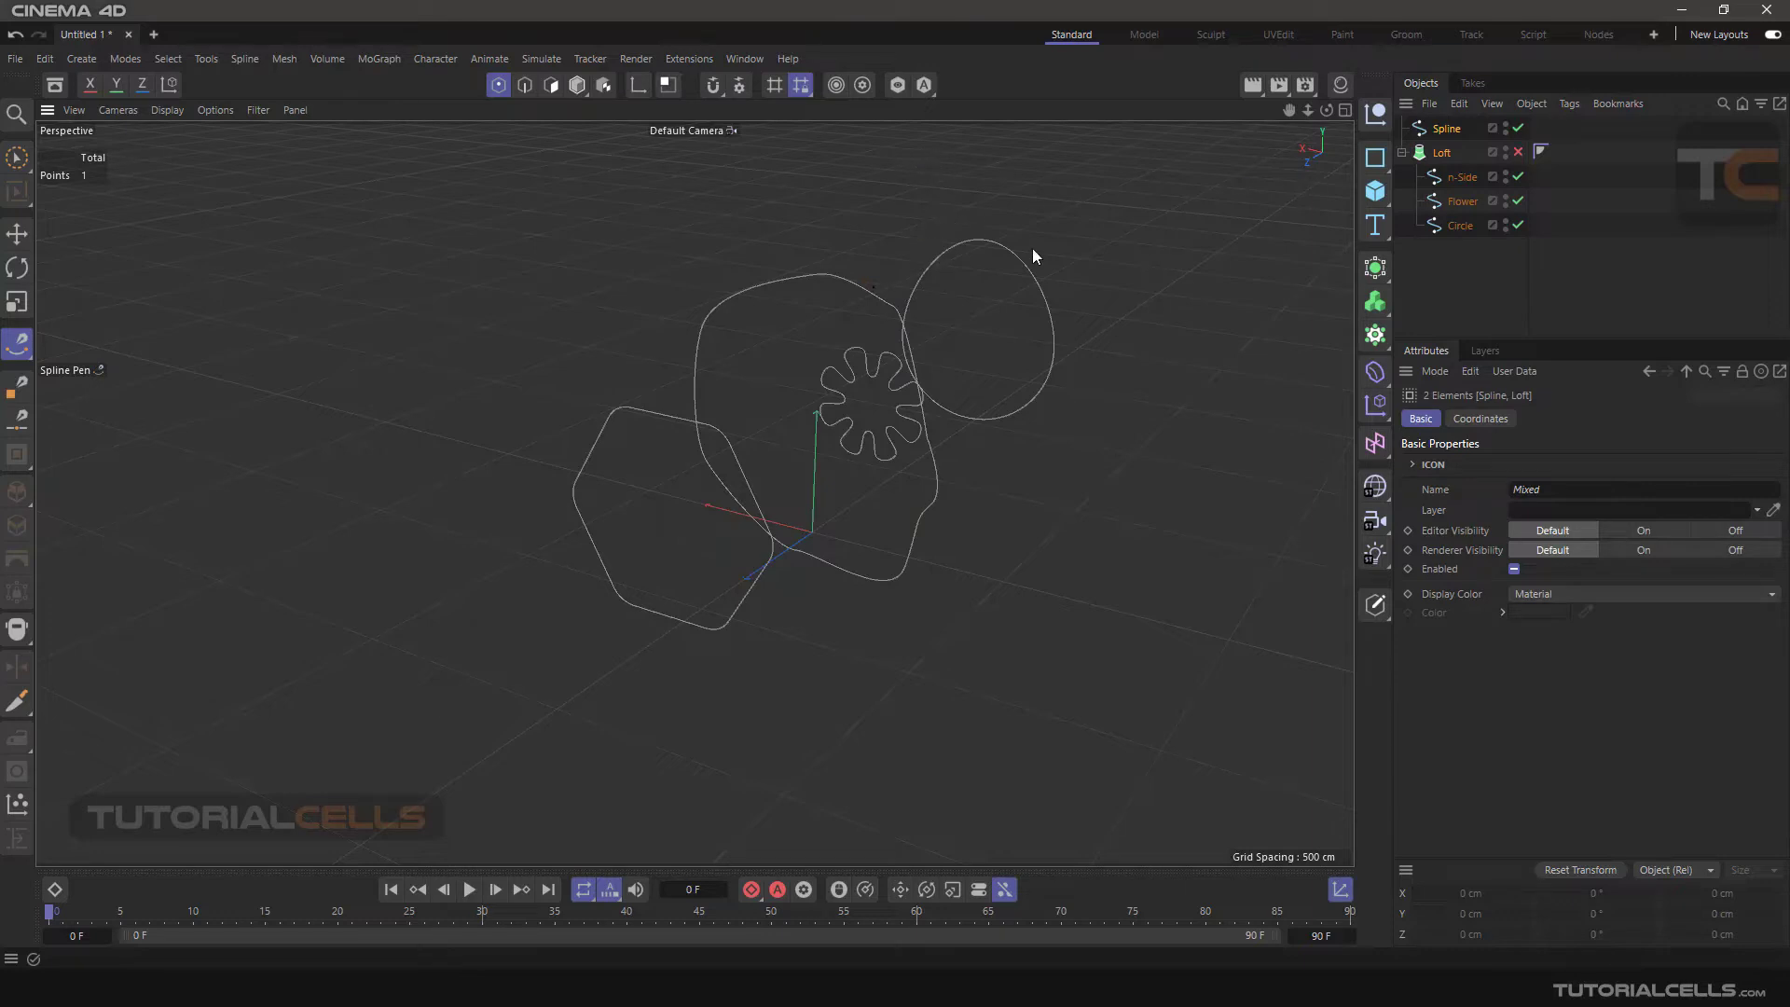
left_click(1452, 132)
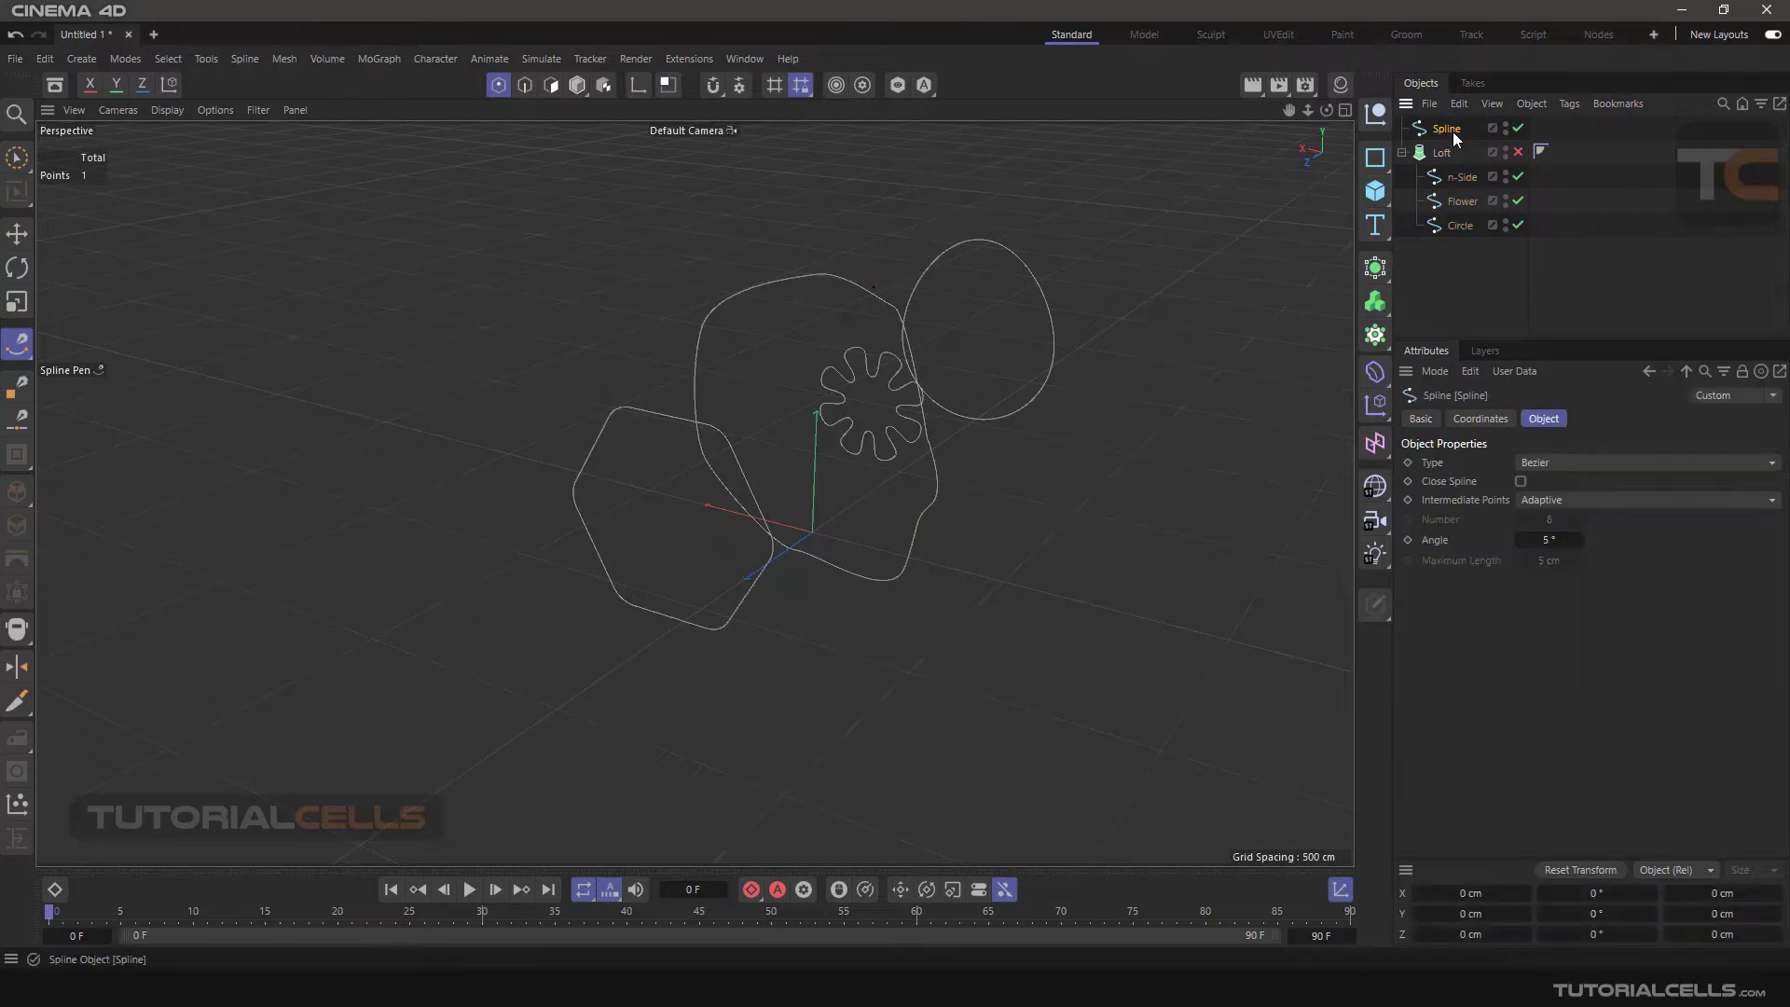
key("Delete")
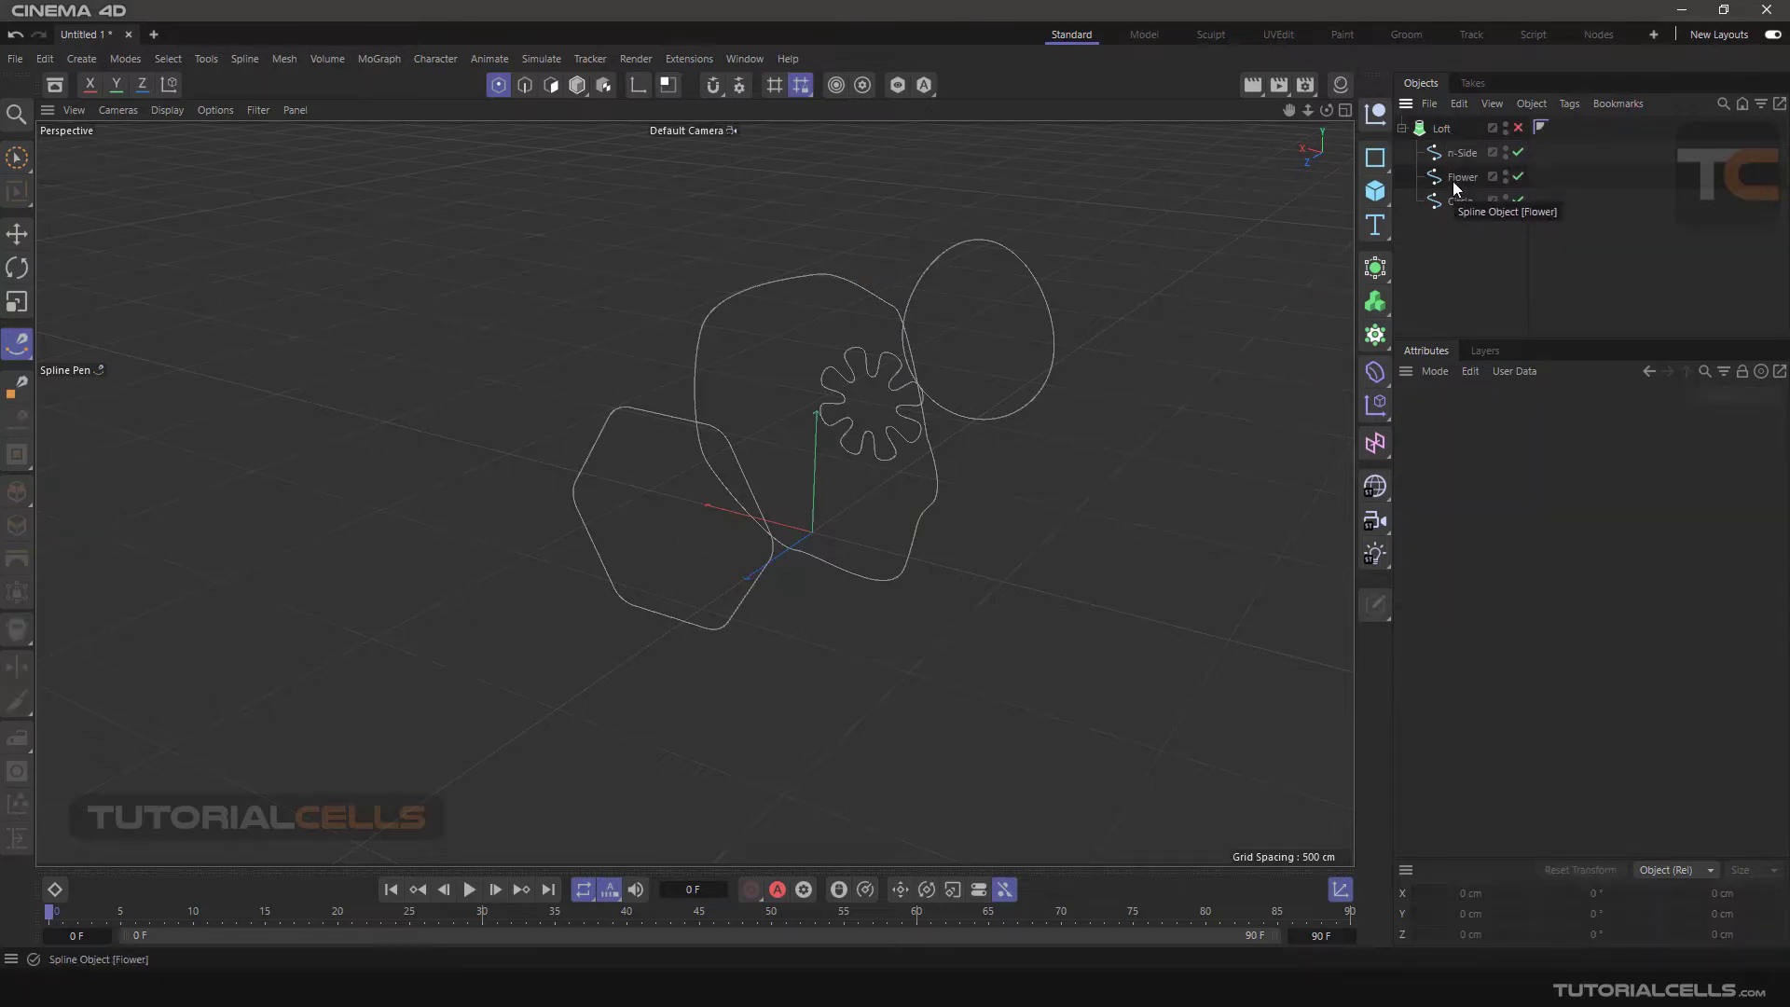
- Select all connected points of the freeform outline inside the Flower spline and delete them
left_click(1455, 202)
left_click(1453, 175)
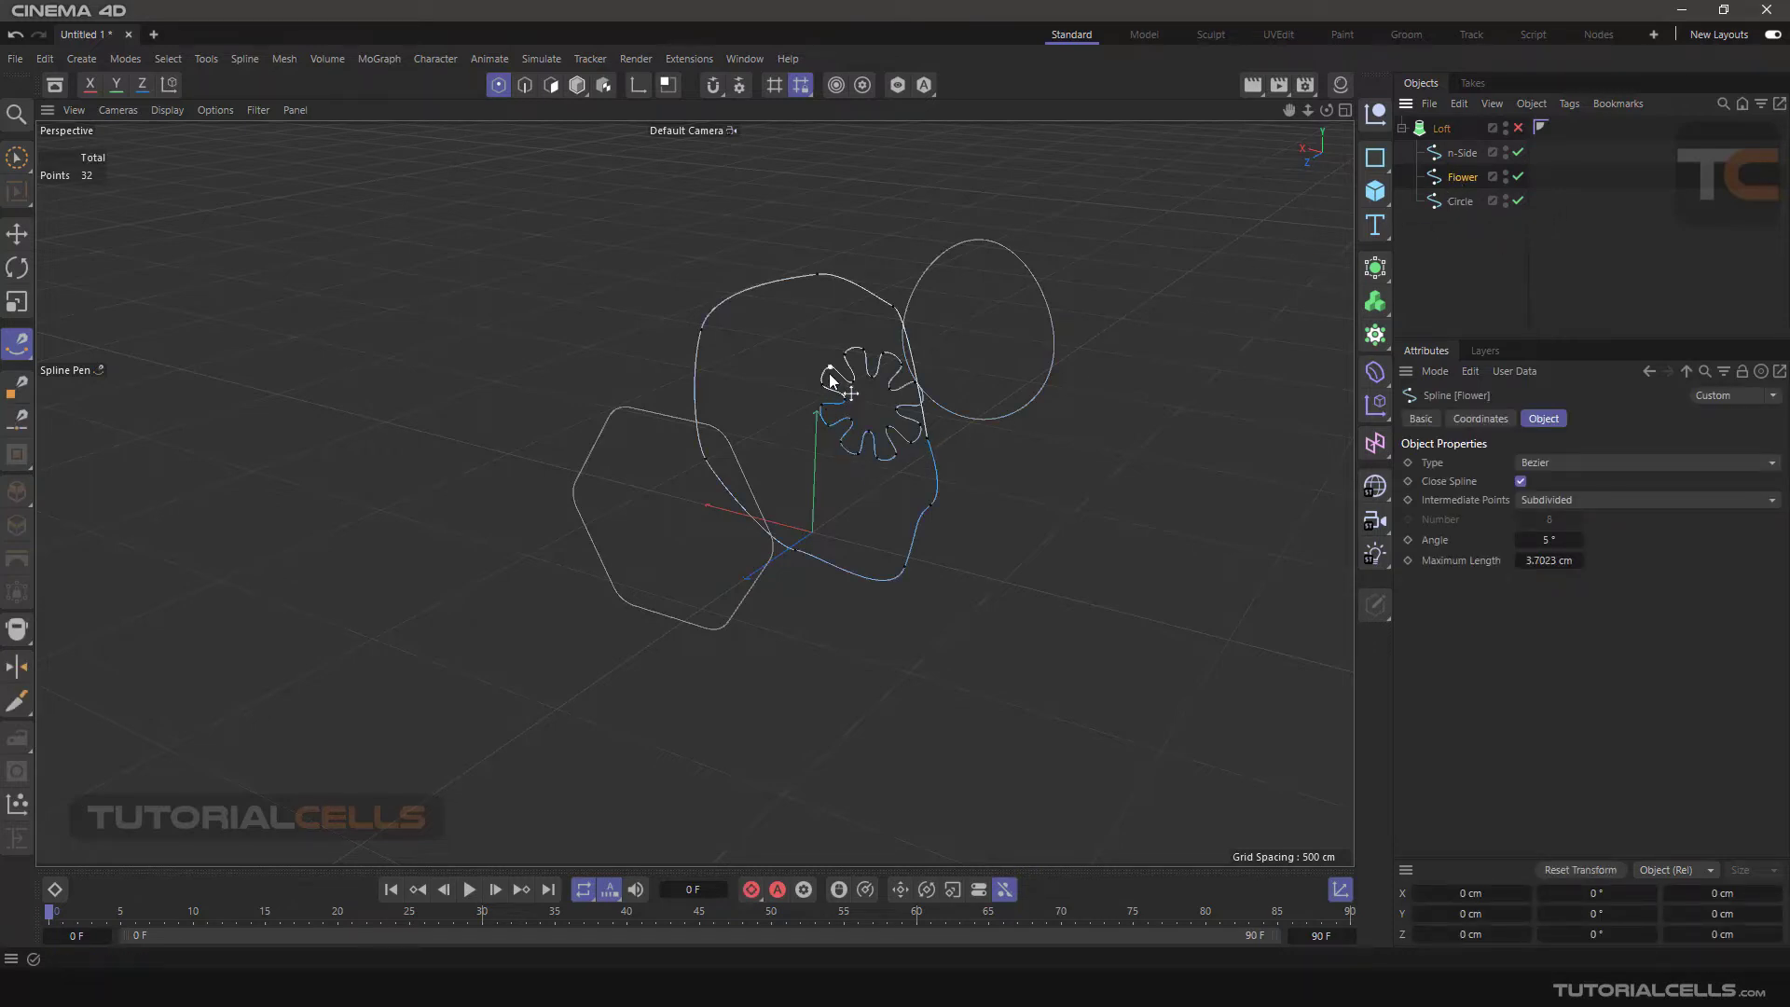
left_click(816, 275)
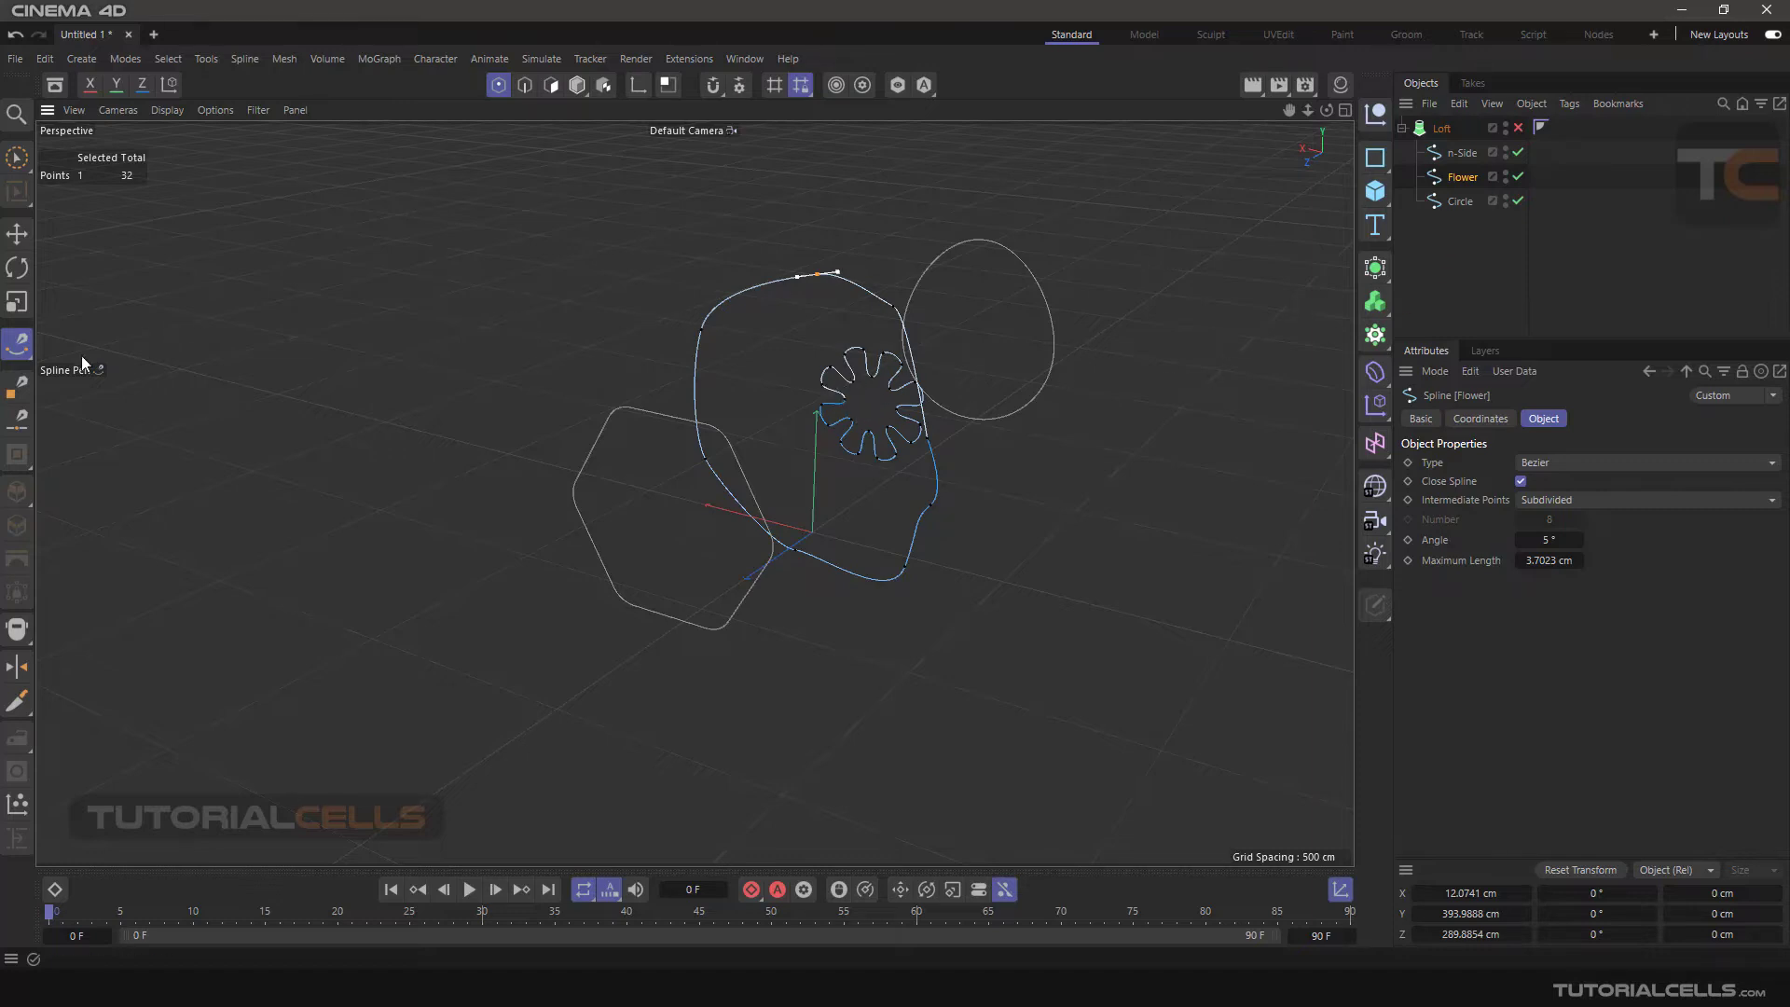
left_click(167, 58)
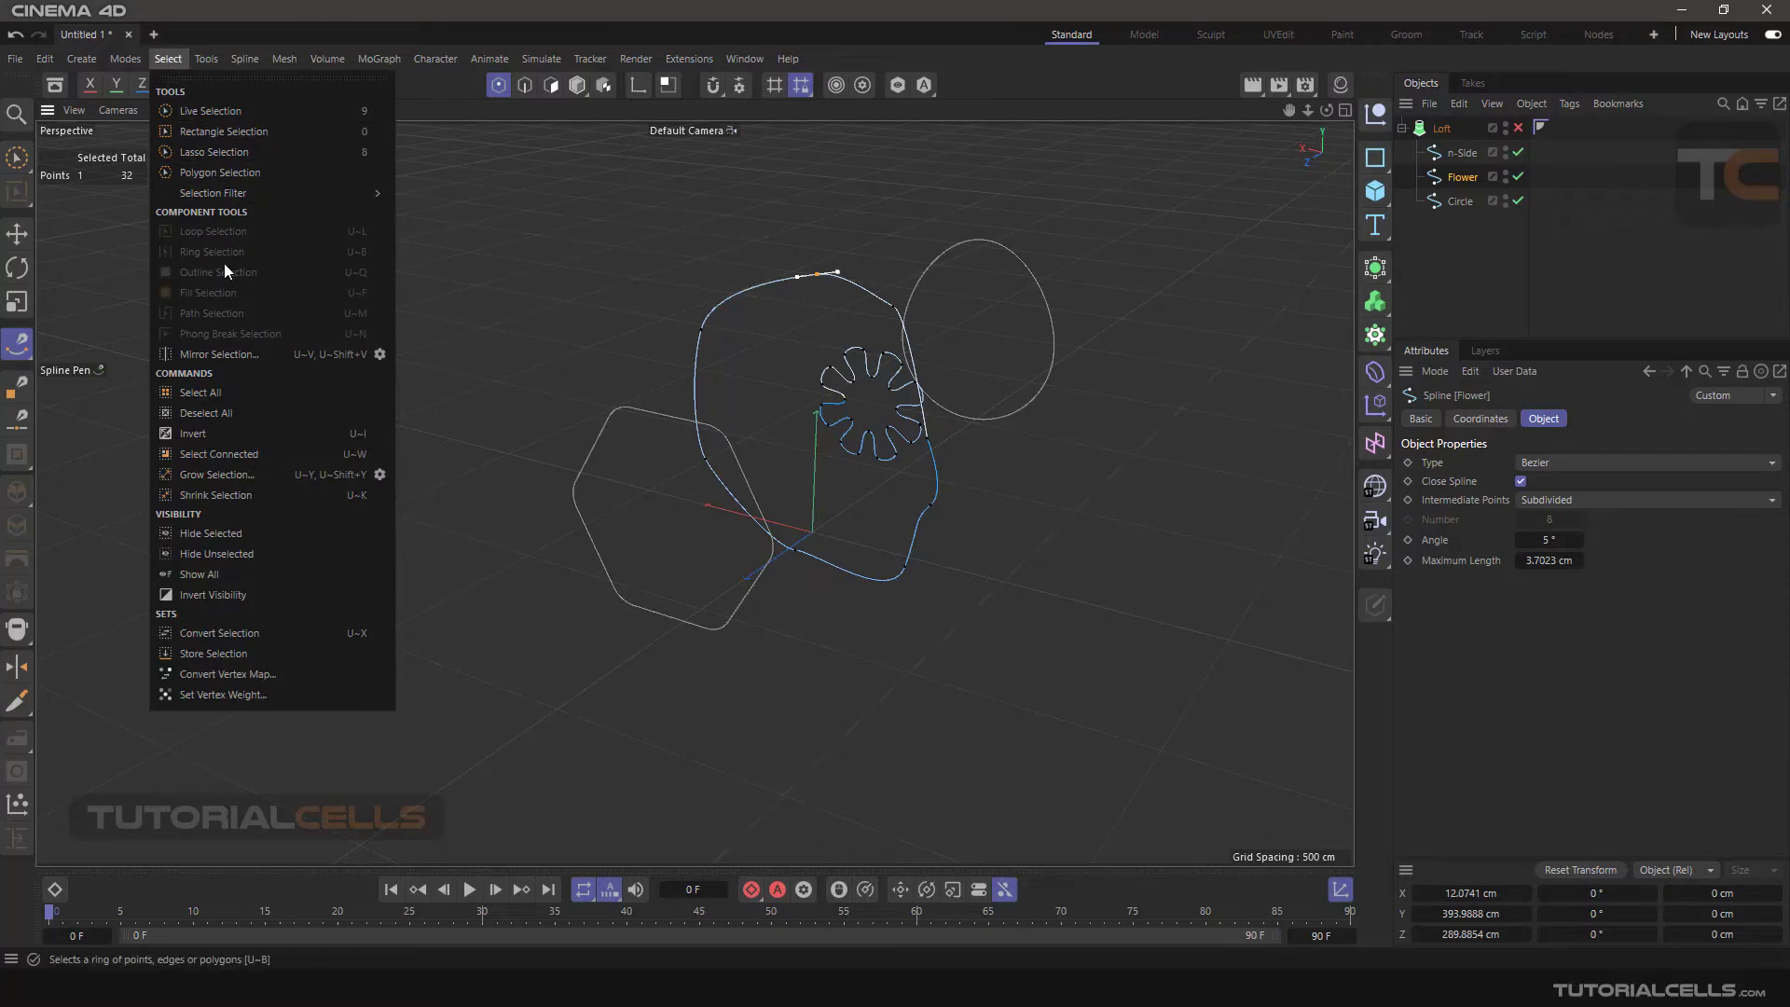
left_click(220, 453)
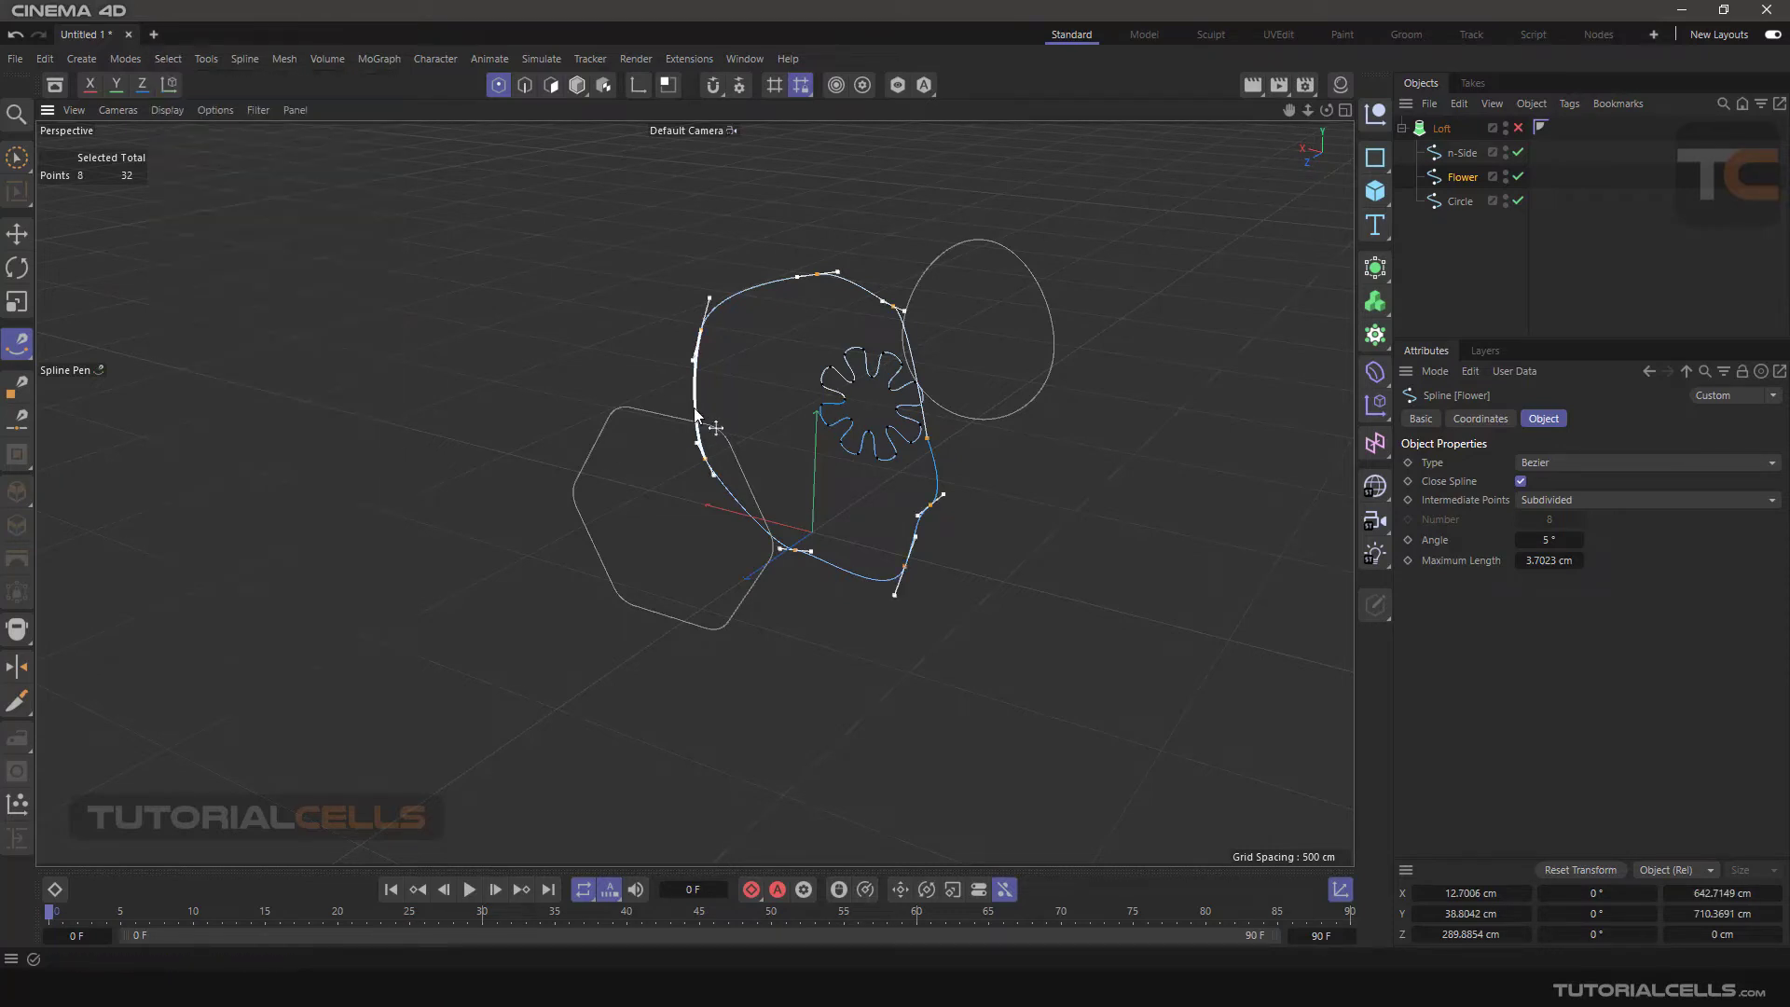
key("Delete")
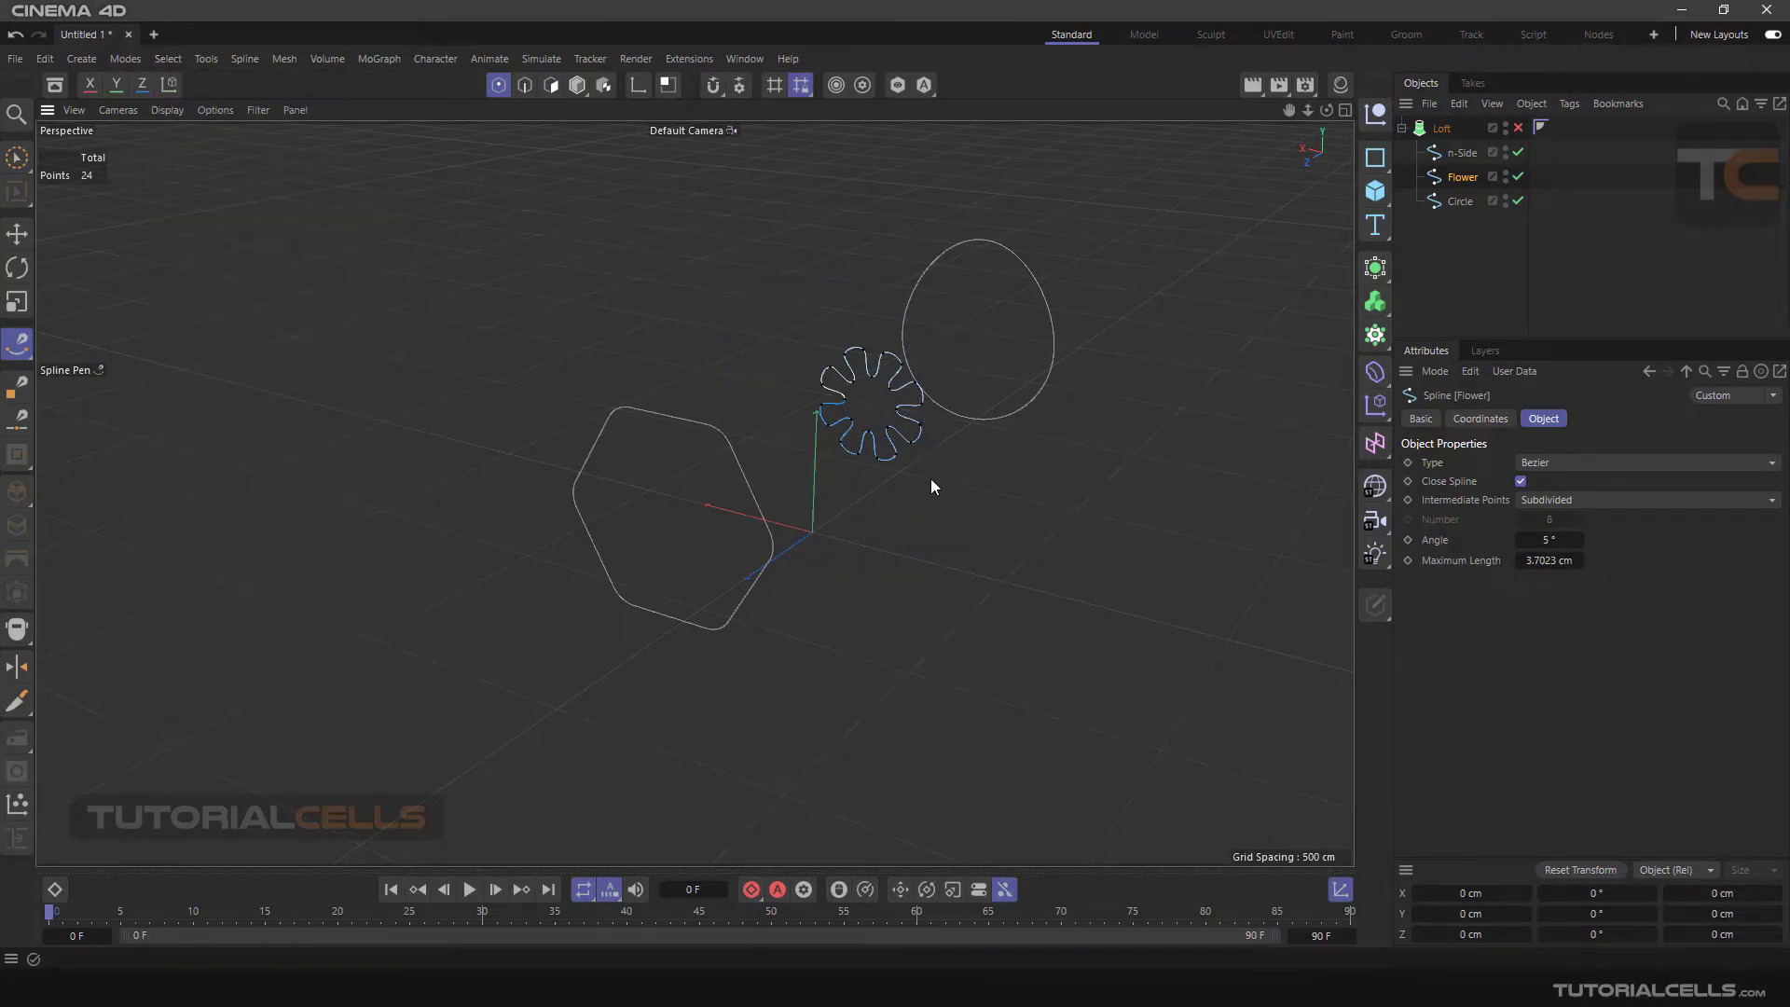
left_click(935, 482)
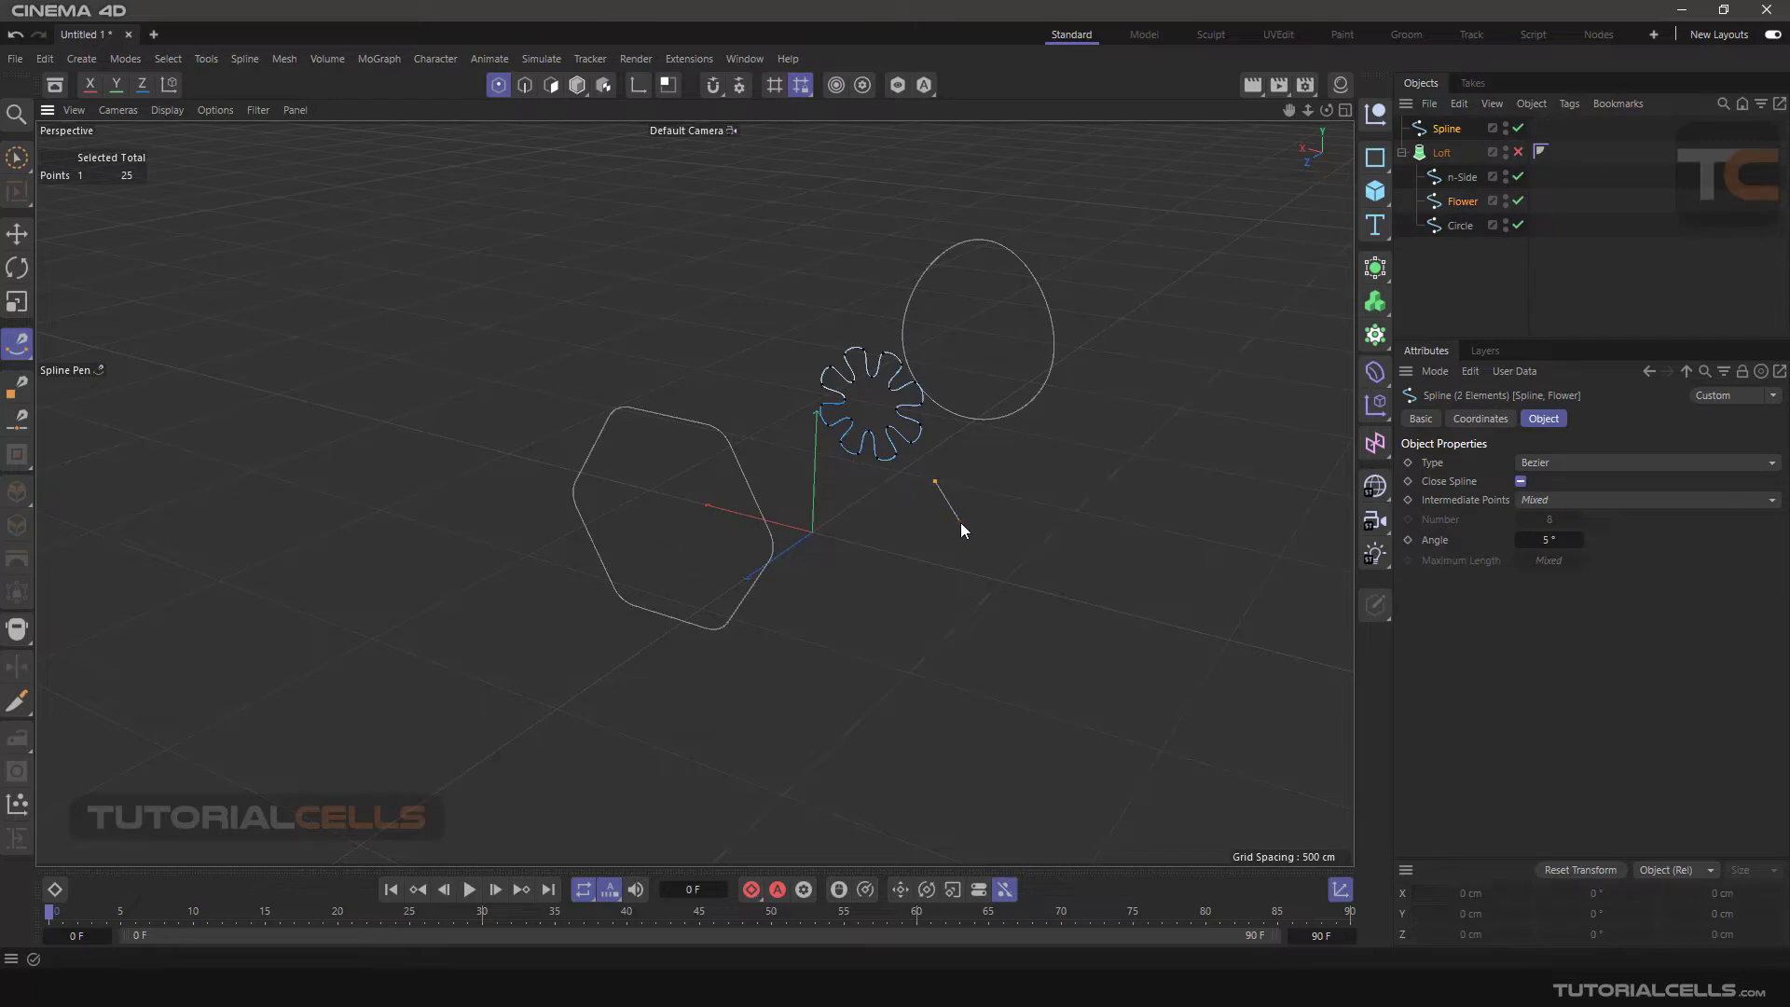
key("ctrl+z")
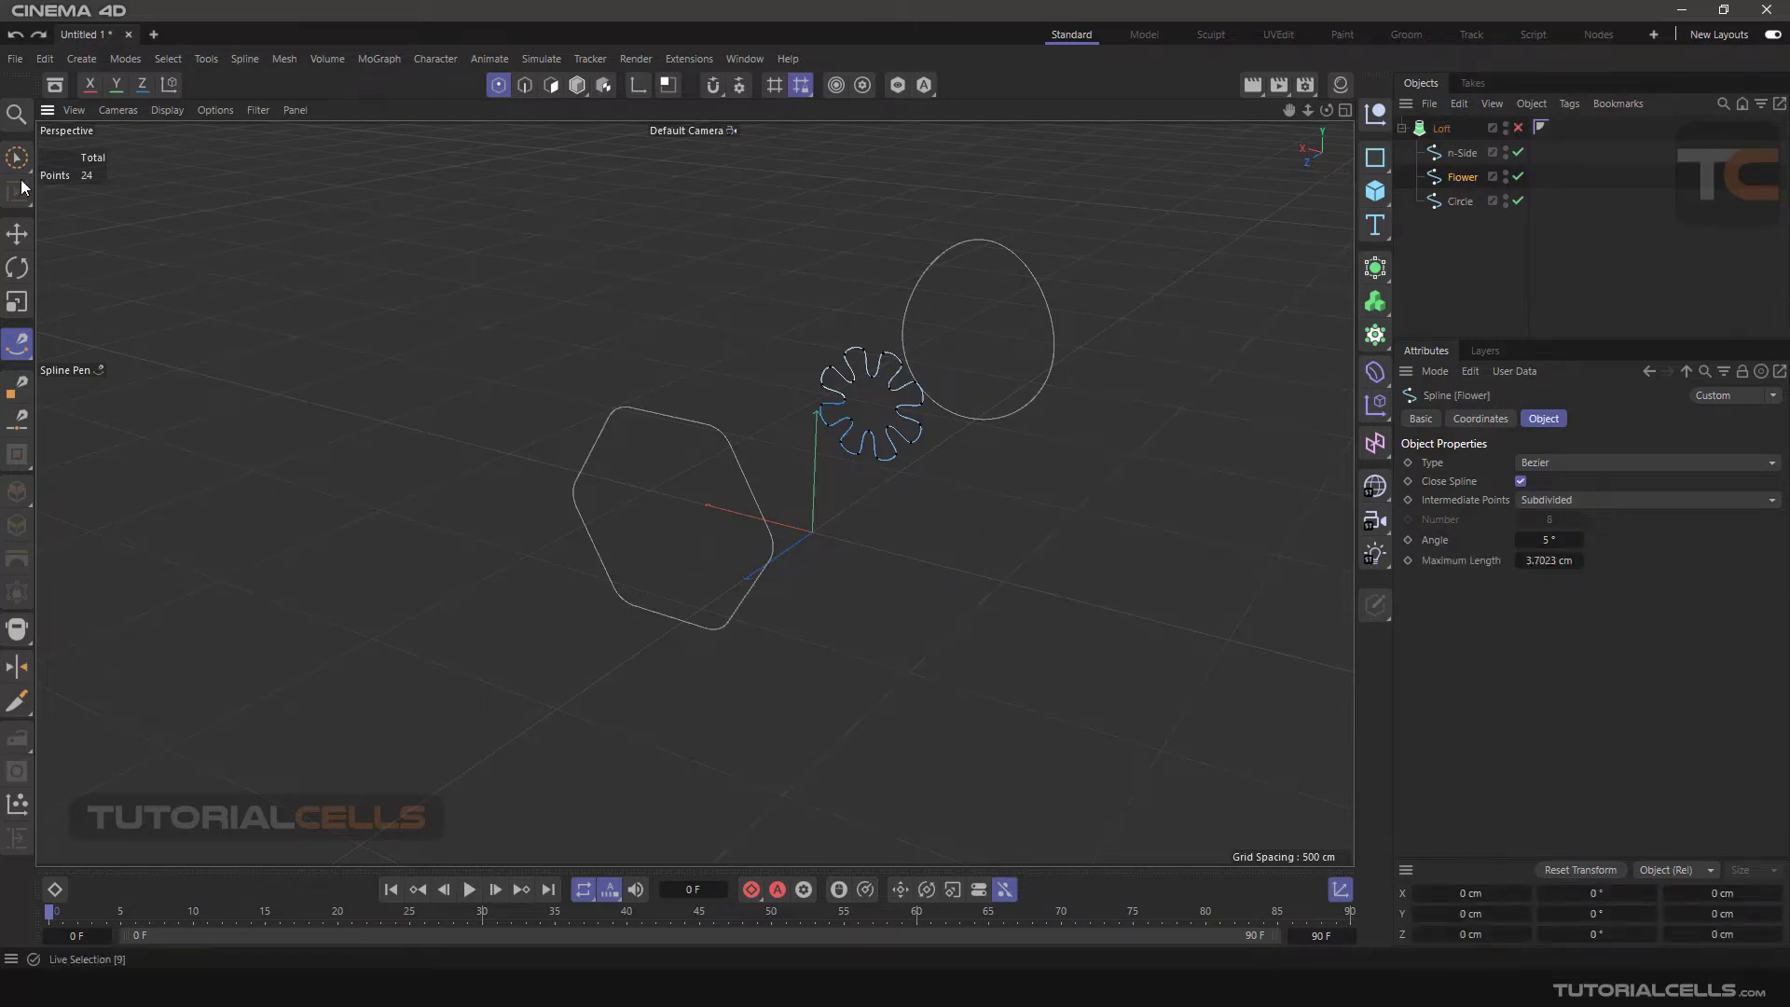
- Deselect all objects and enable Create New Splines for the Spline Pen in the Front view
left_click(17, 234)
left_click(1462, 273)
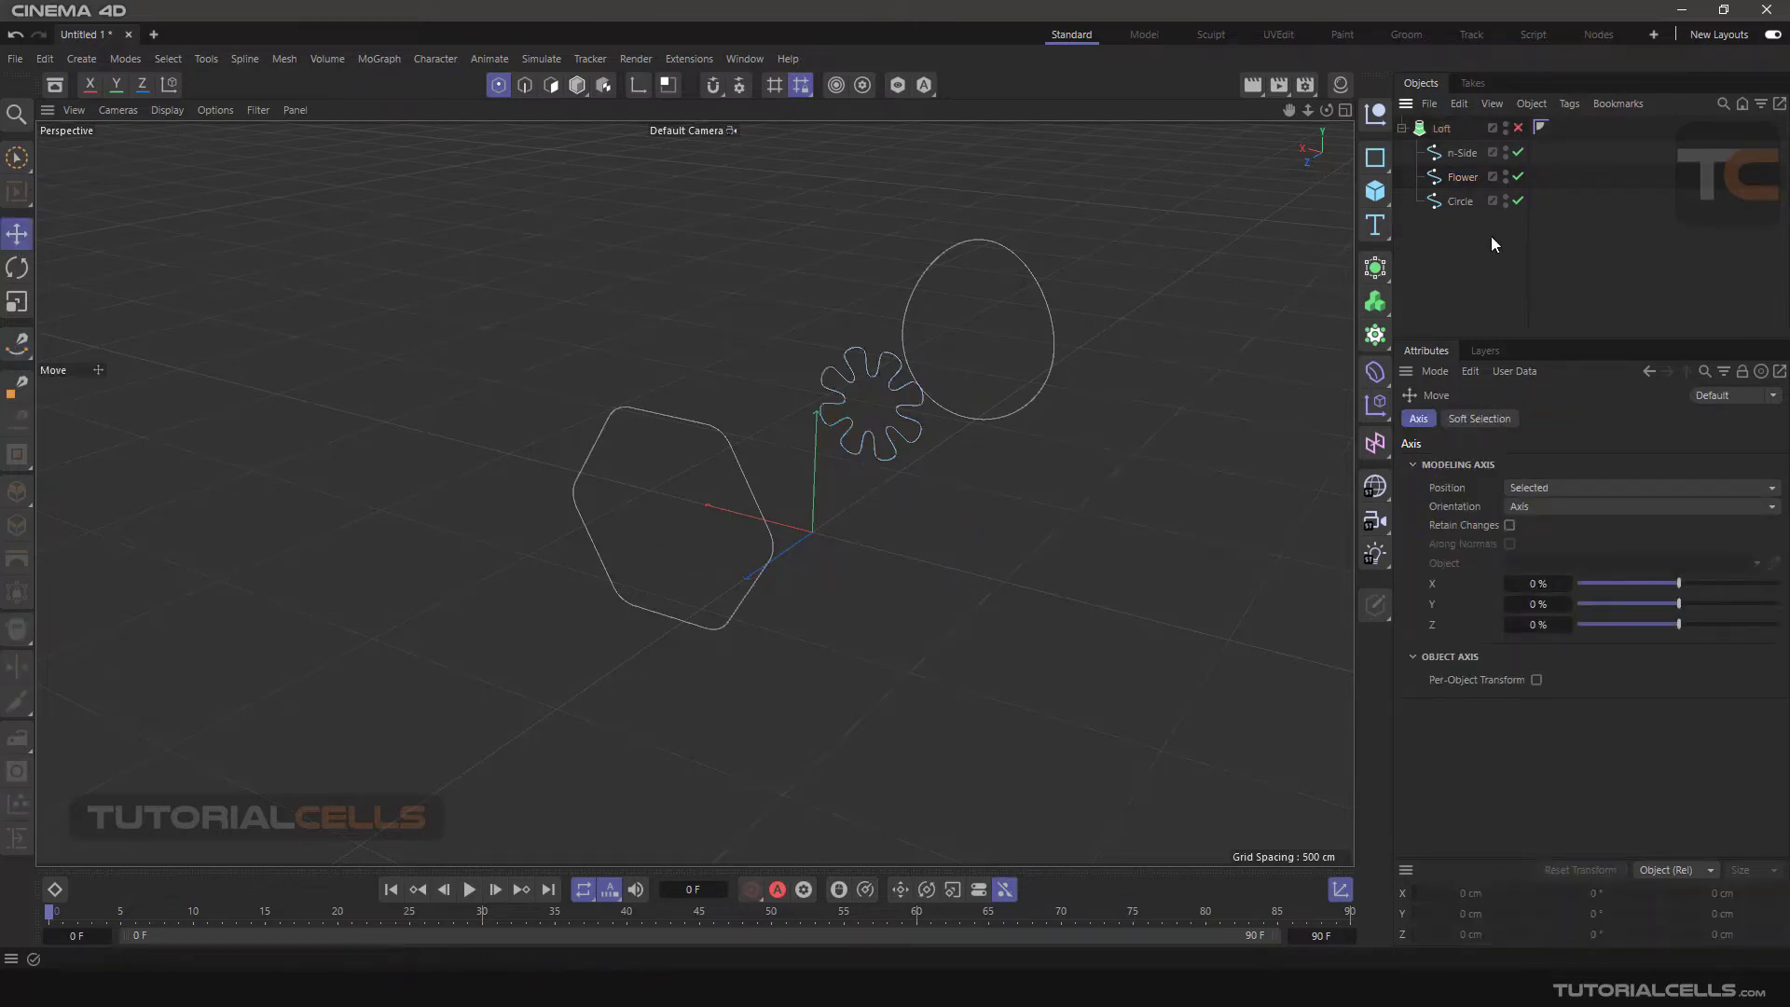
middle_click(879, 429)
middle_click(1003, 645)
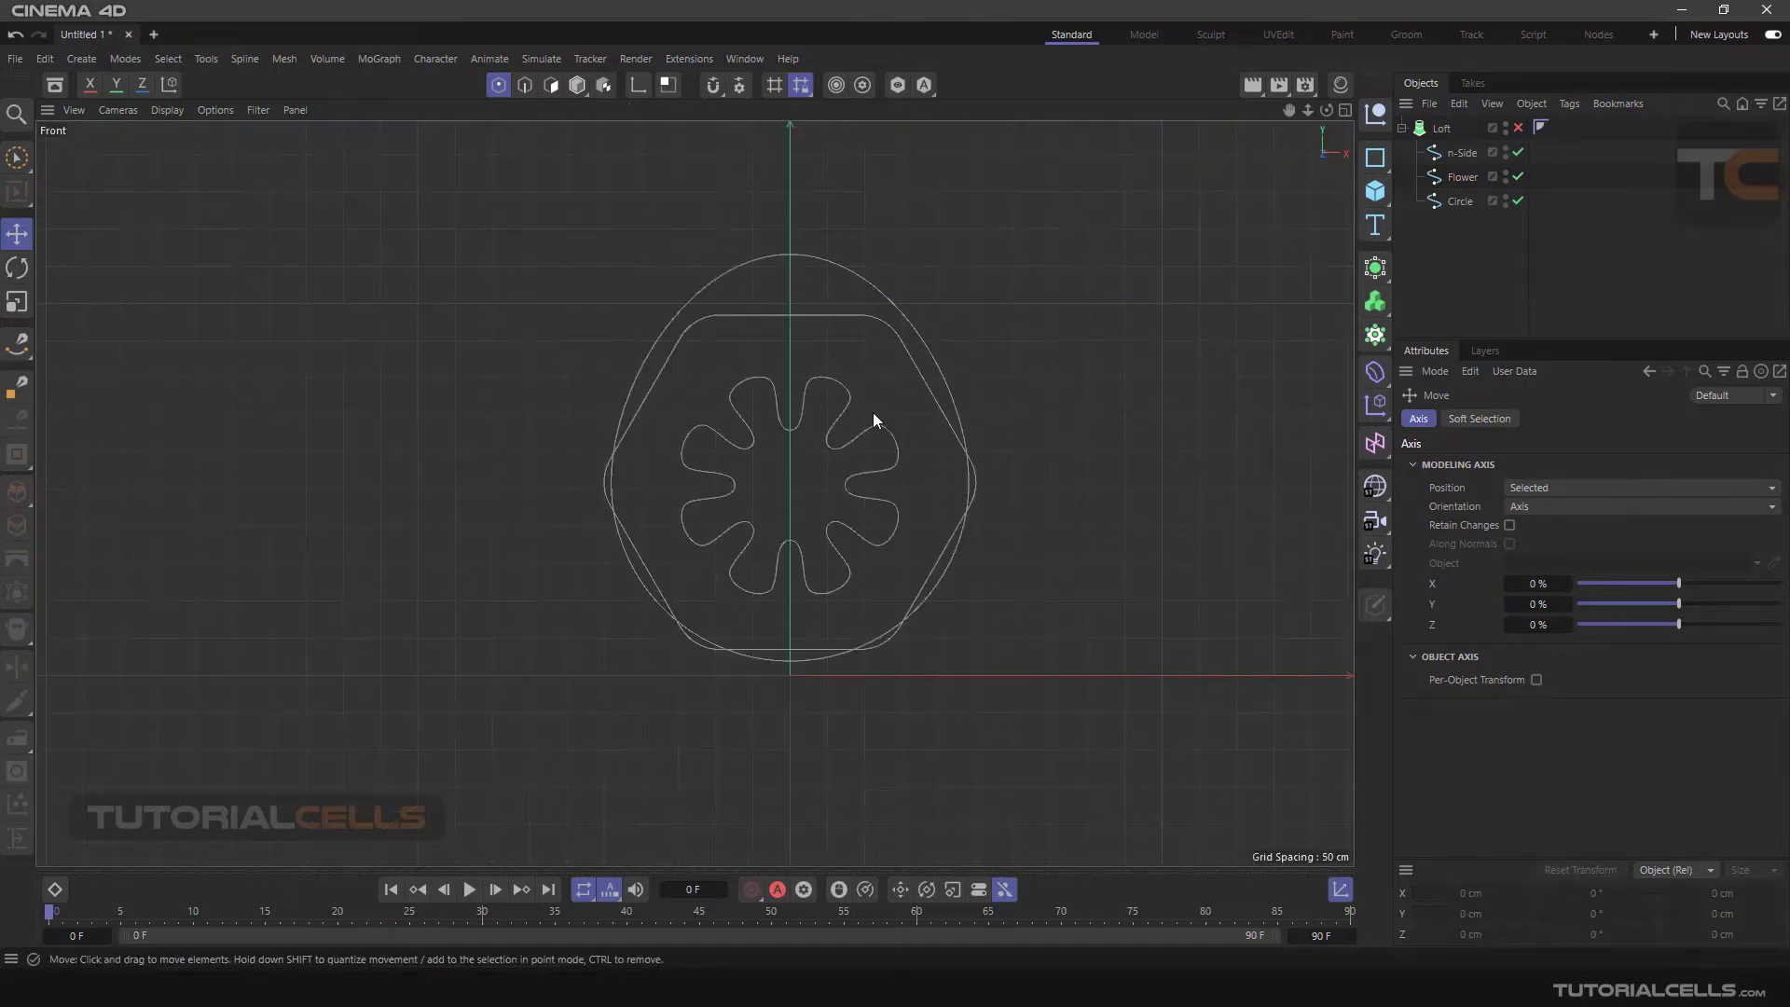
left_click(16, 344)
left_click(1532, 519)
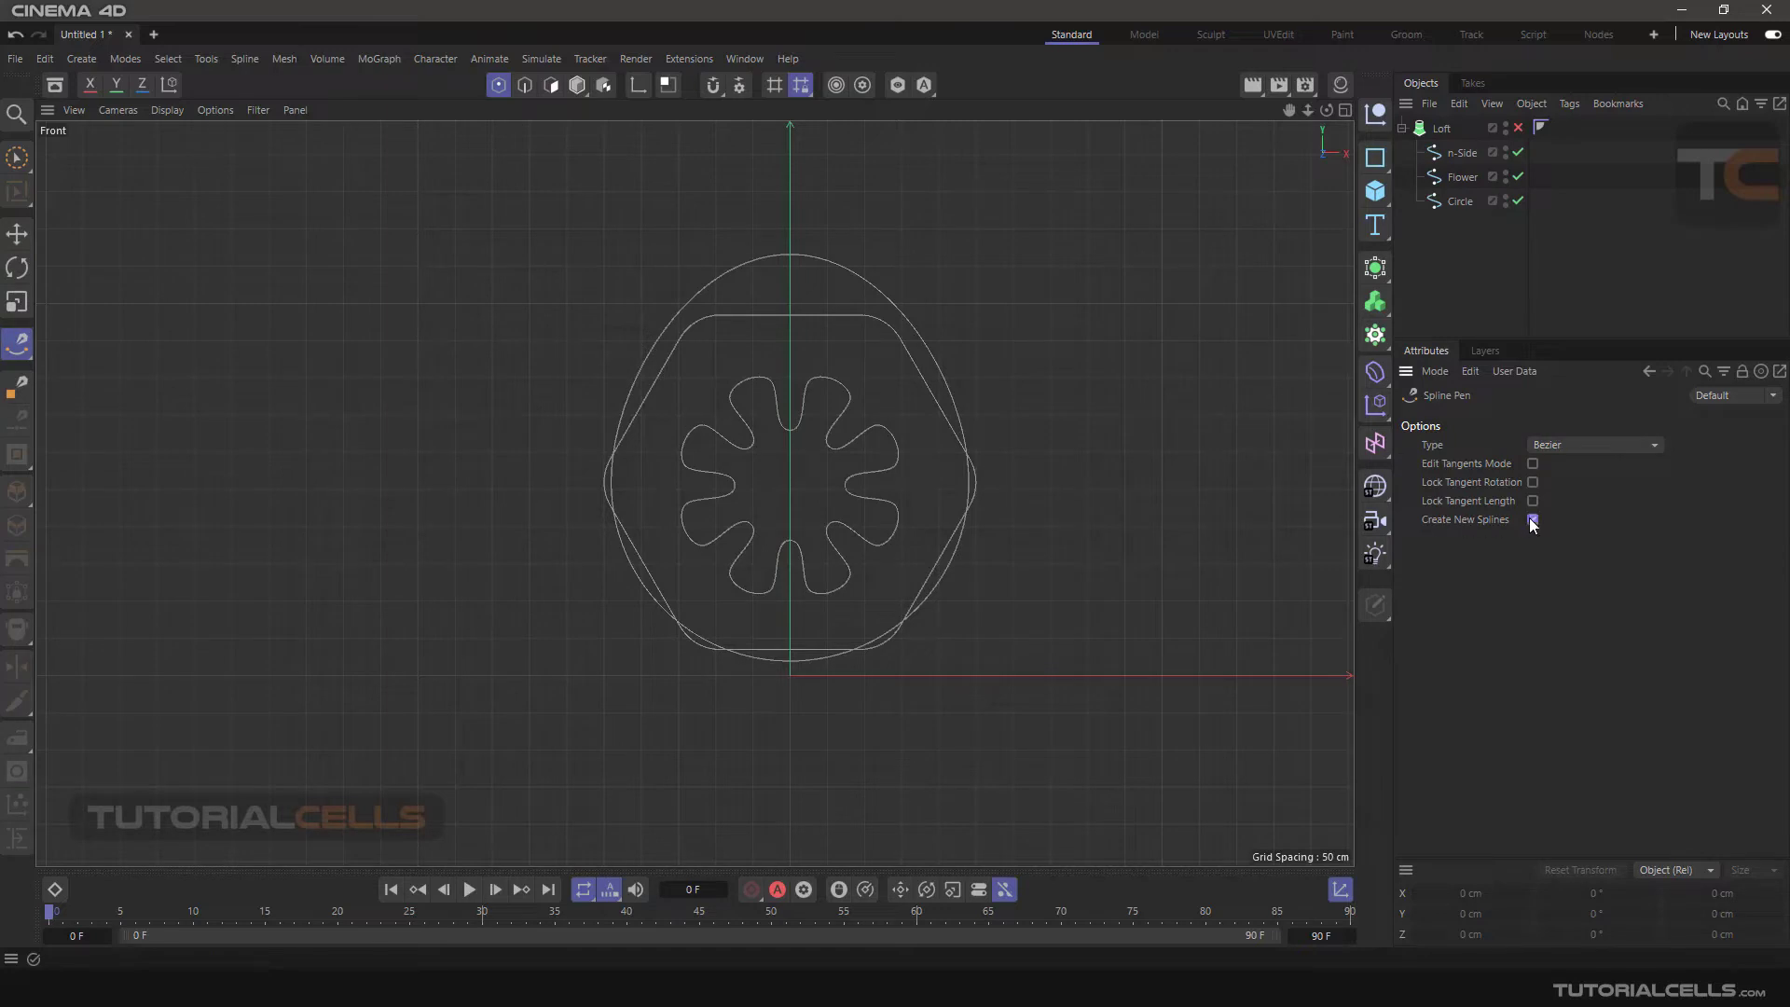
- Draw a closed six-point Bezier spline loosely surrounding the circle, flower and n-side profiles
left_click(567, 421)
left_click_drag(712, 233, 777, 225)
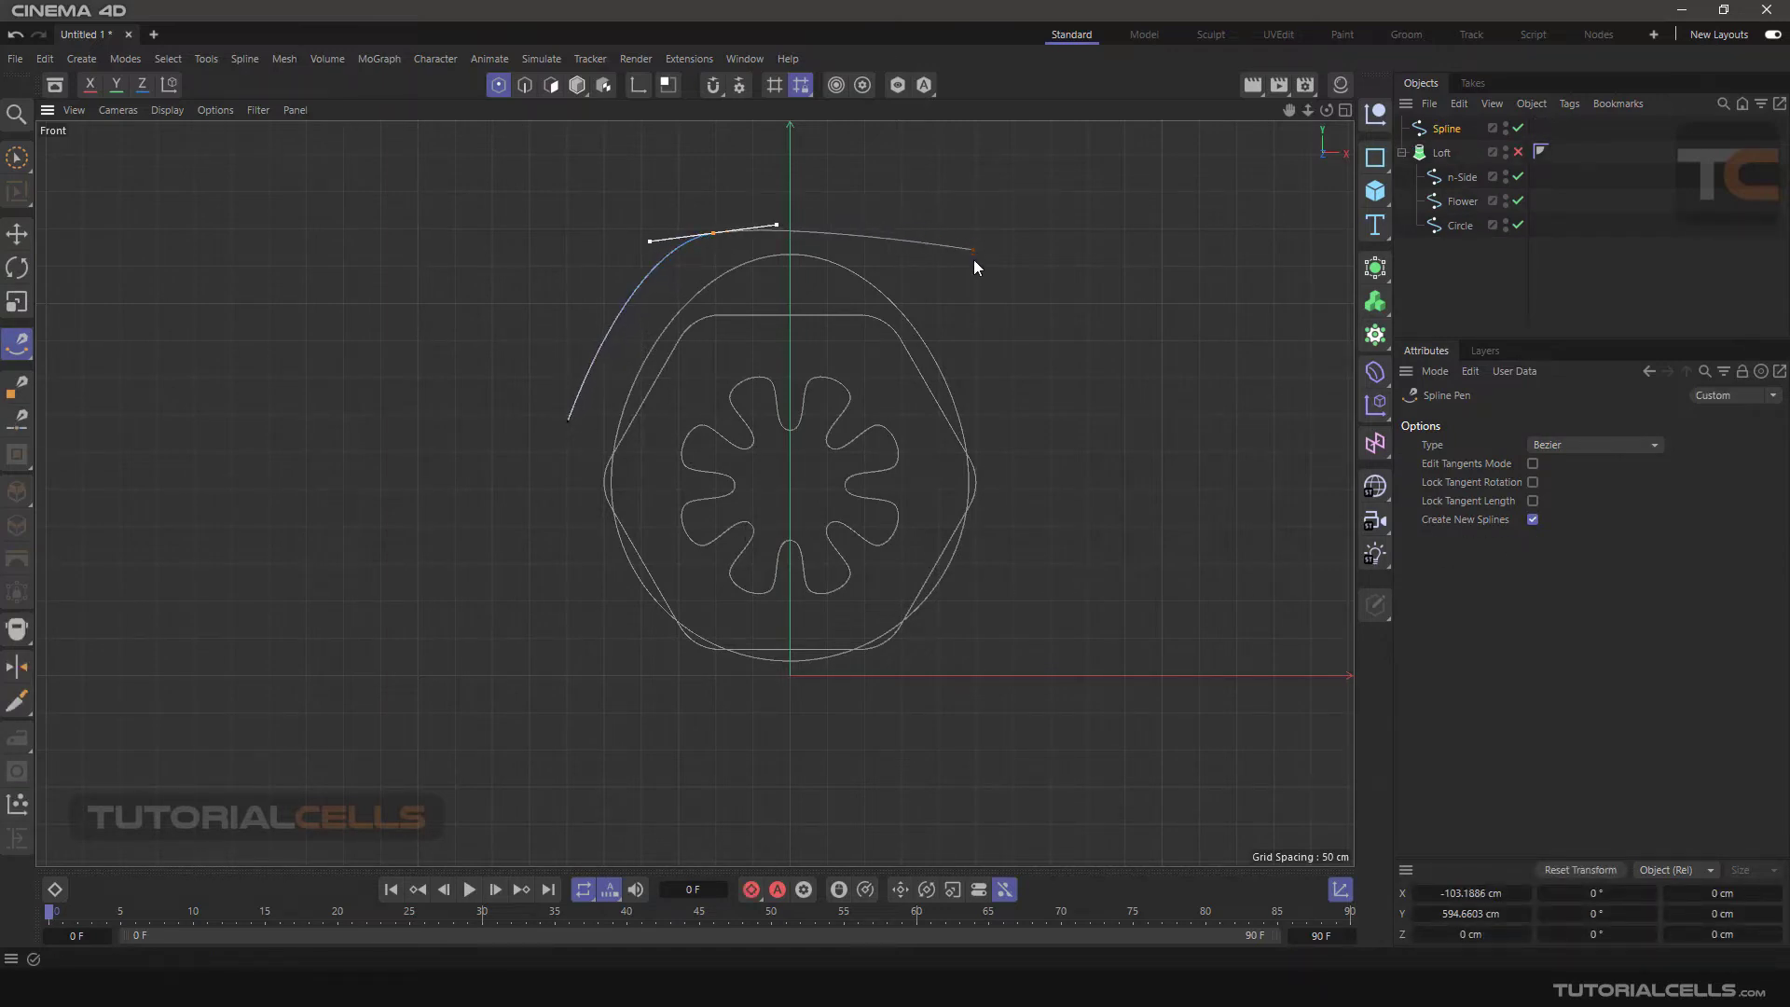
left_click_drag(975, 266, 1007, 311)
left_click_drag(1033, 555, 1011, 608)
left_click(805, 725)
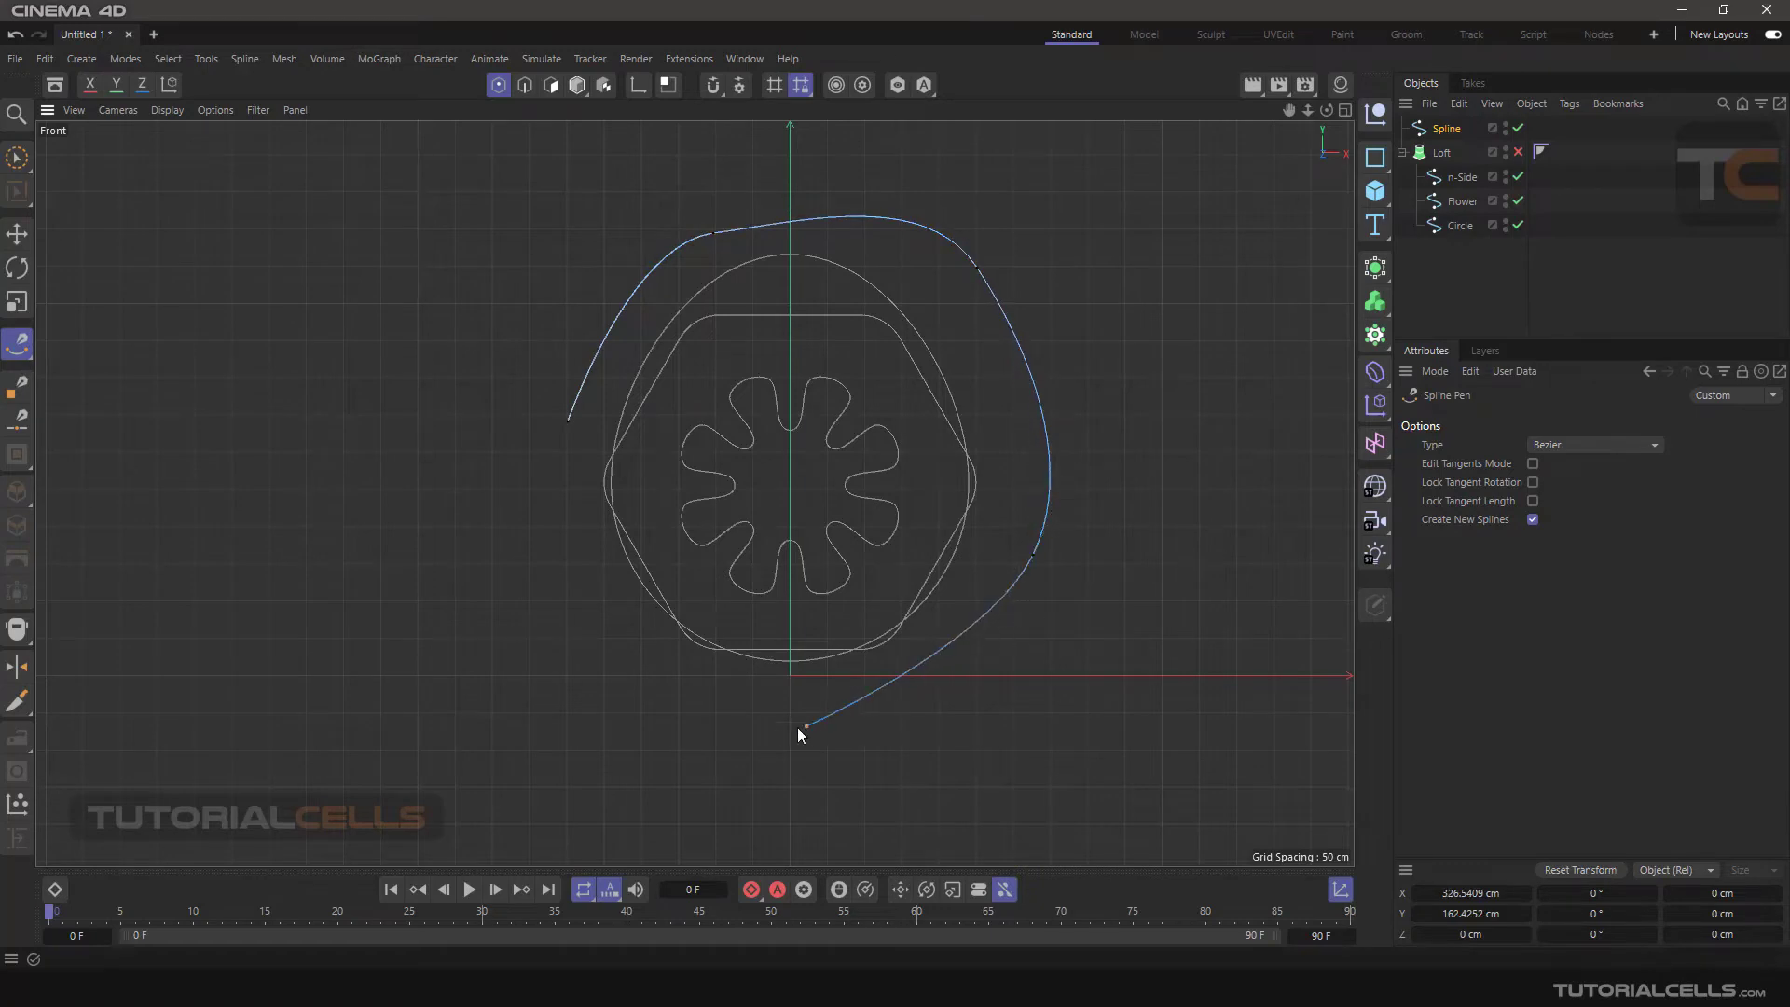
left_click_drag(536, 560, 568, 423)
left_click(567, 422)
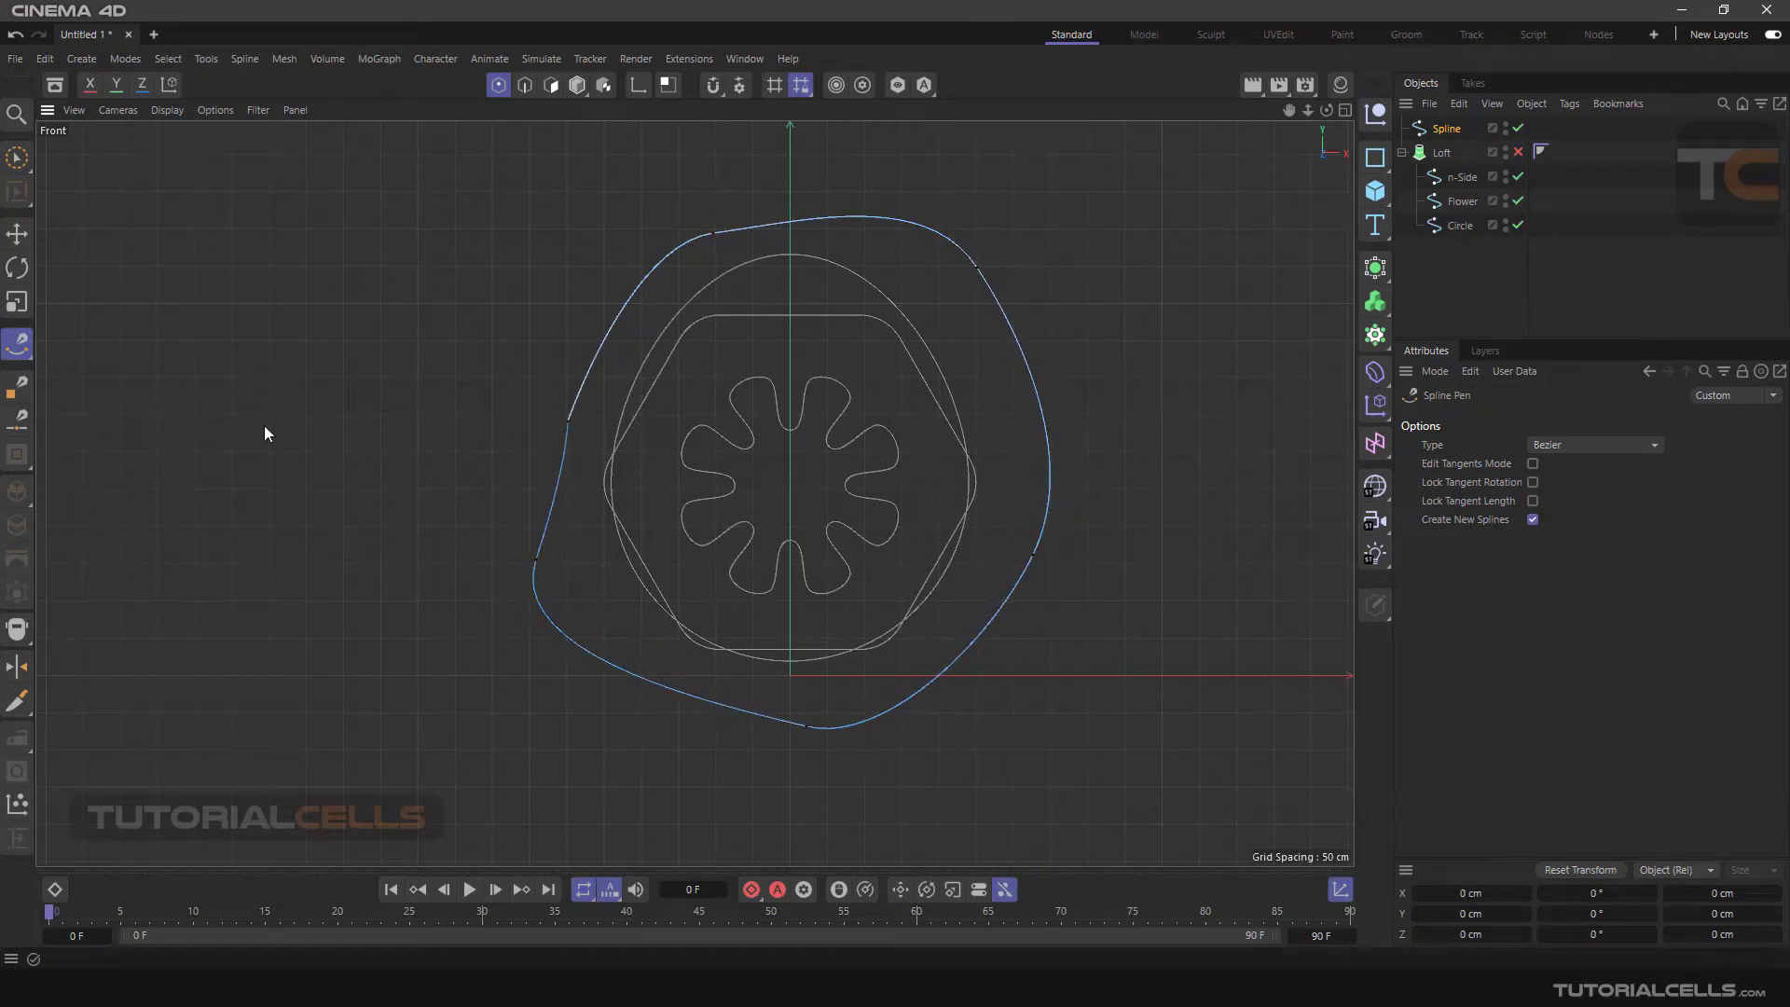
- Make the drawn spline the last child of the Loft, below Circle, and show it in the Perspective view
middle_click(463, 404)
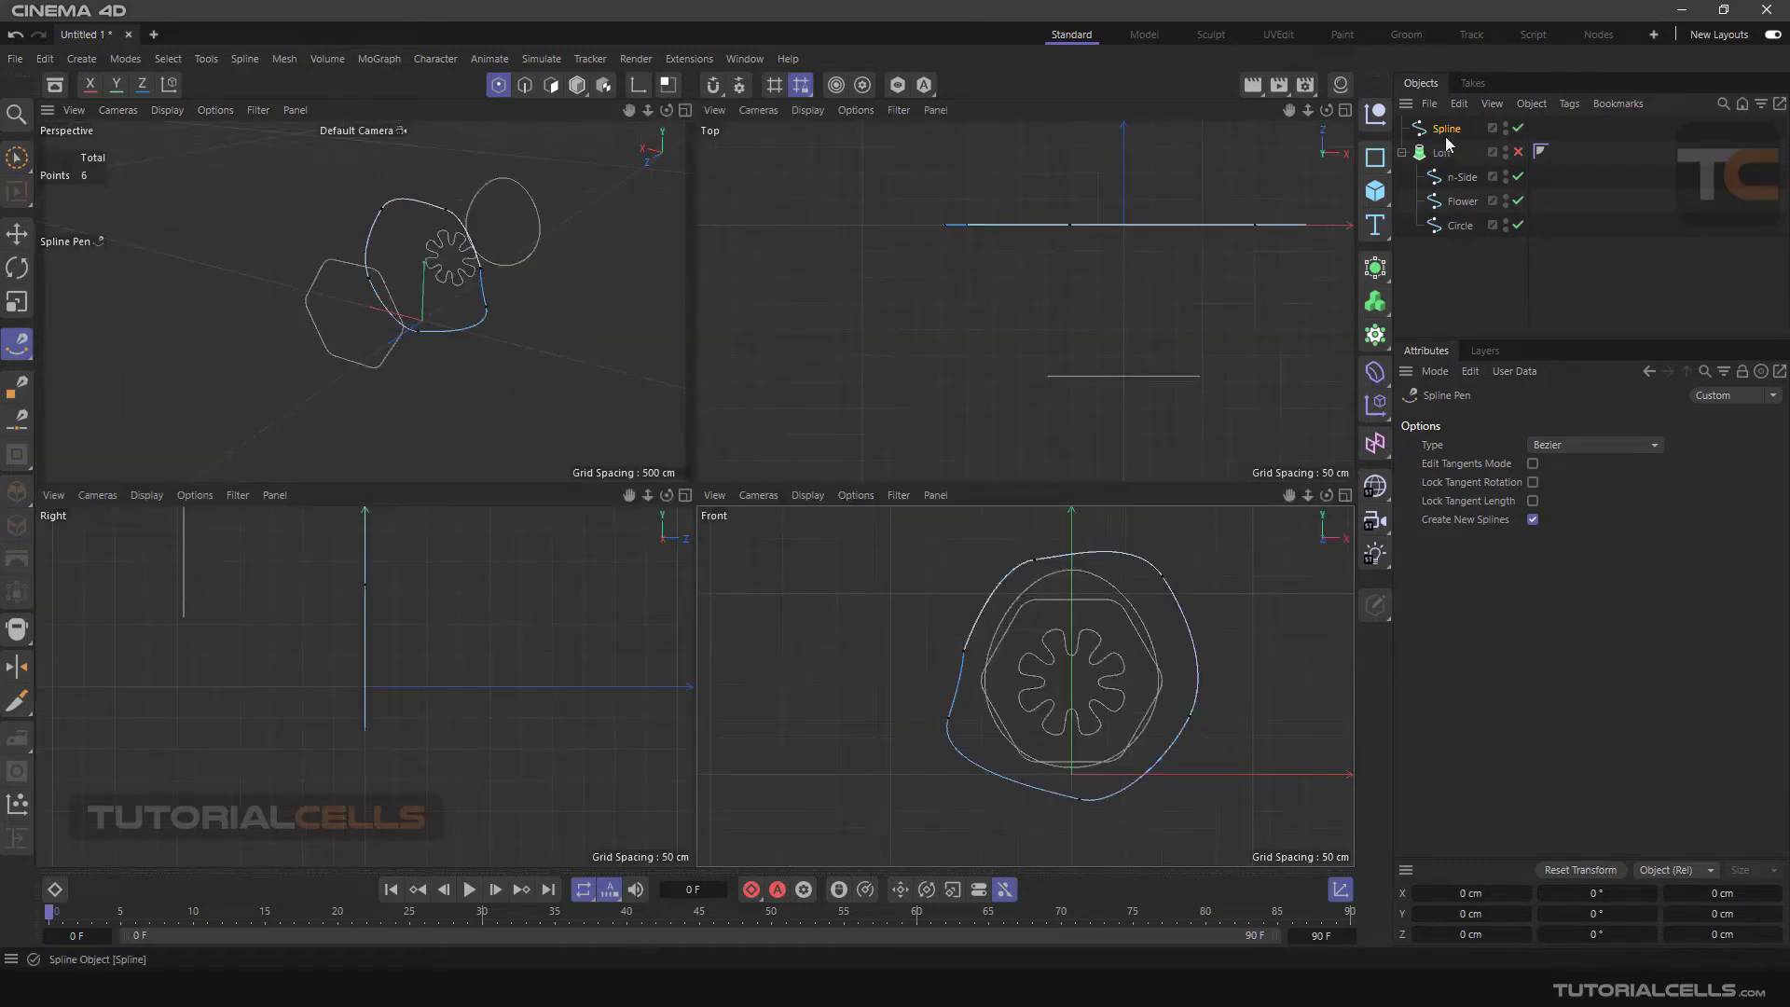
left_click_drag(1446, 130, 1457, 233)
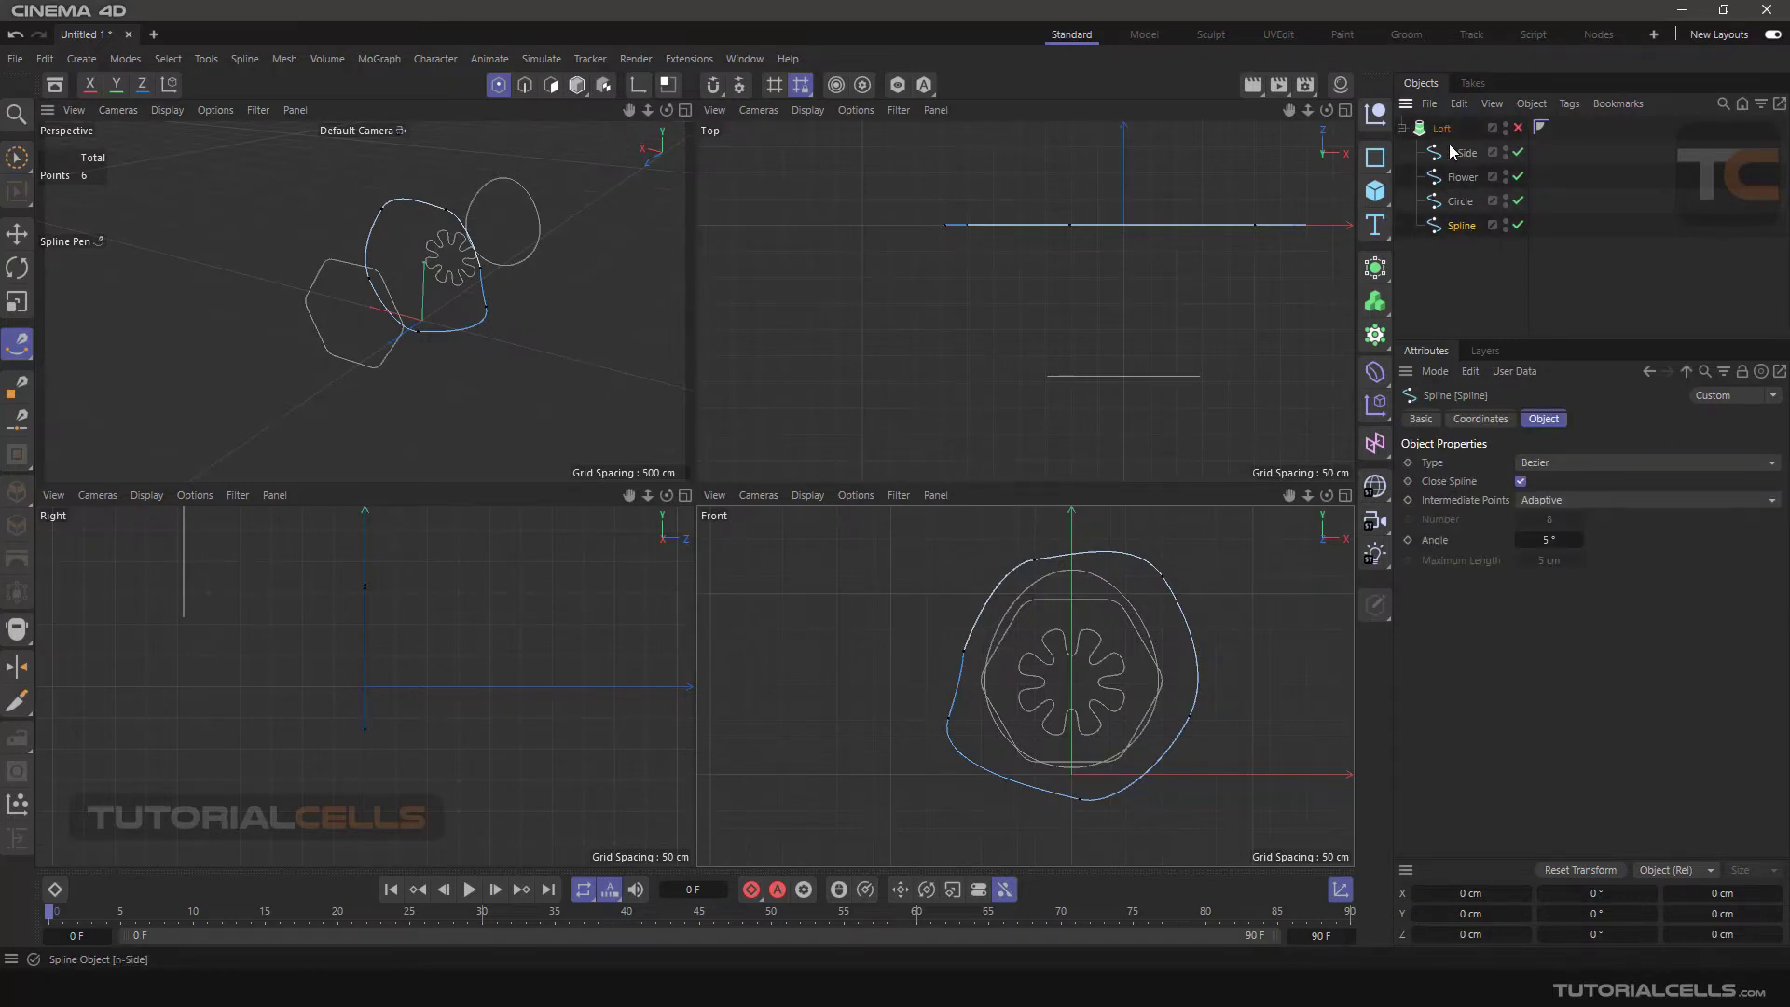
middle_click(572, 285)
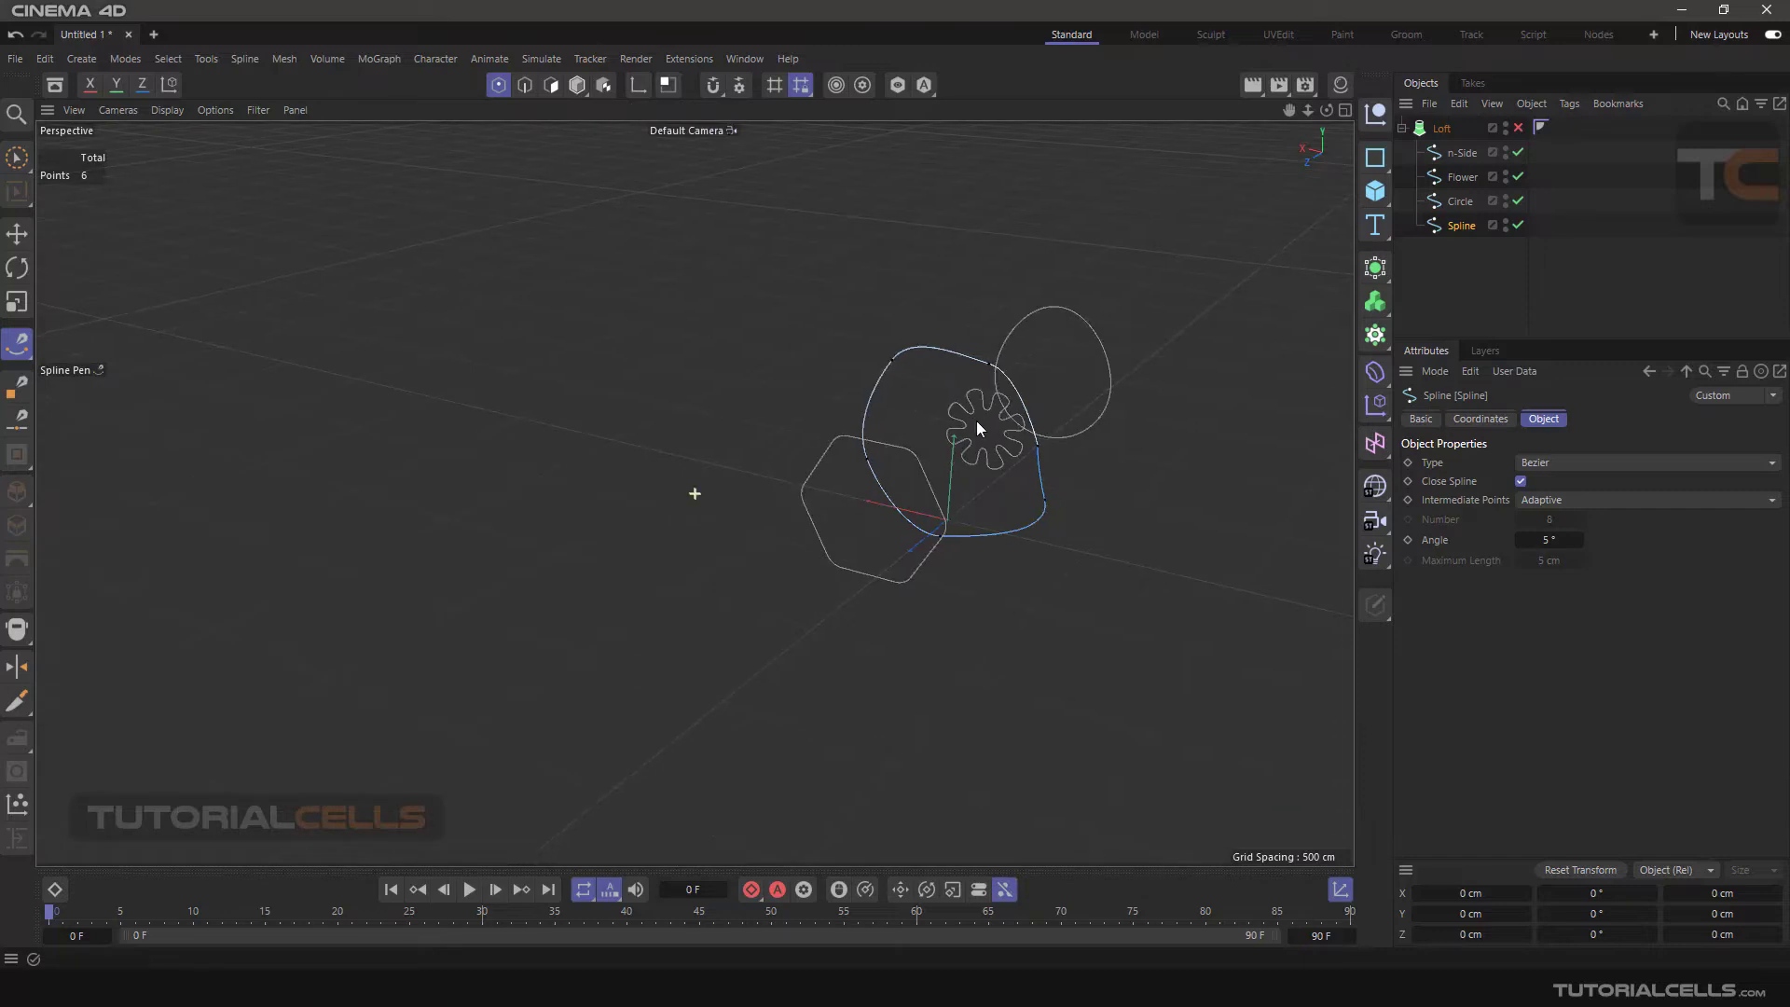
middle_click_drag(976, 421, 798, 401, "alt")
- Move the spline as a whole object along Z to about 1012 cm, beyond the n-Side, and re-enable the Loft
left_click(577, 85)
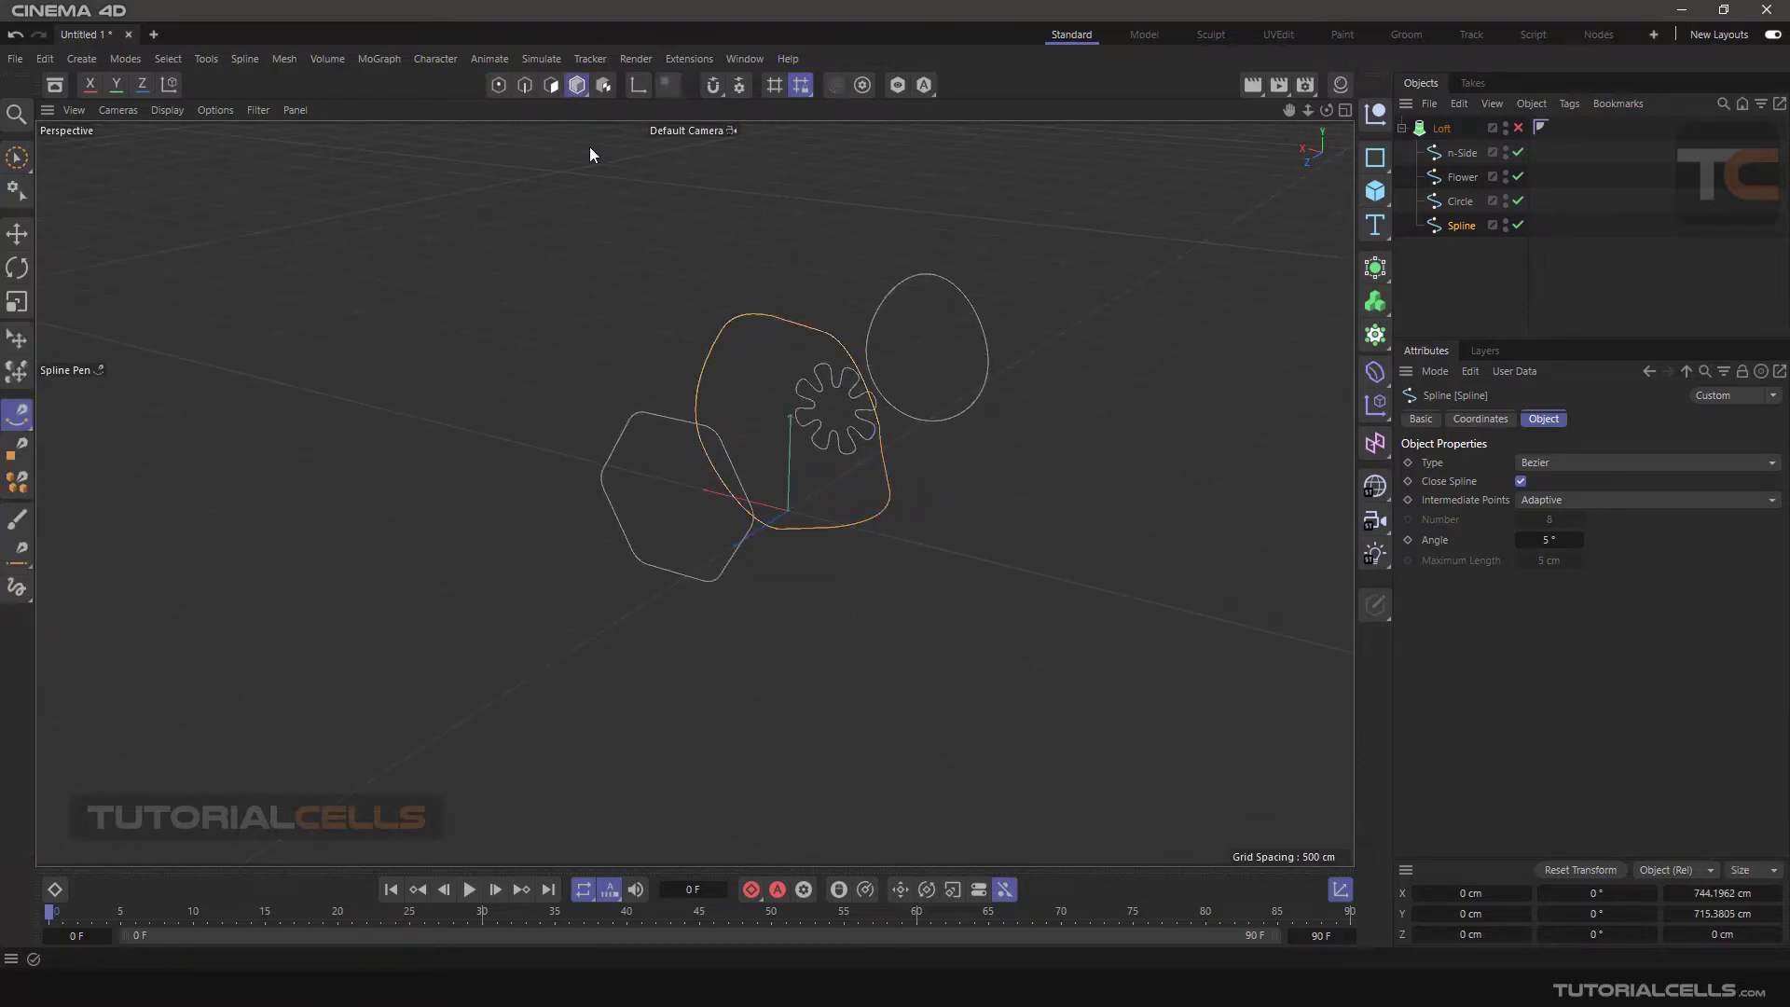
left_click(17, 233)
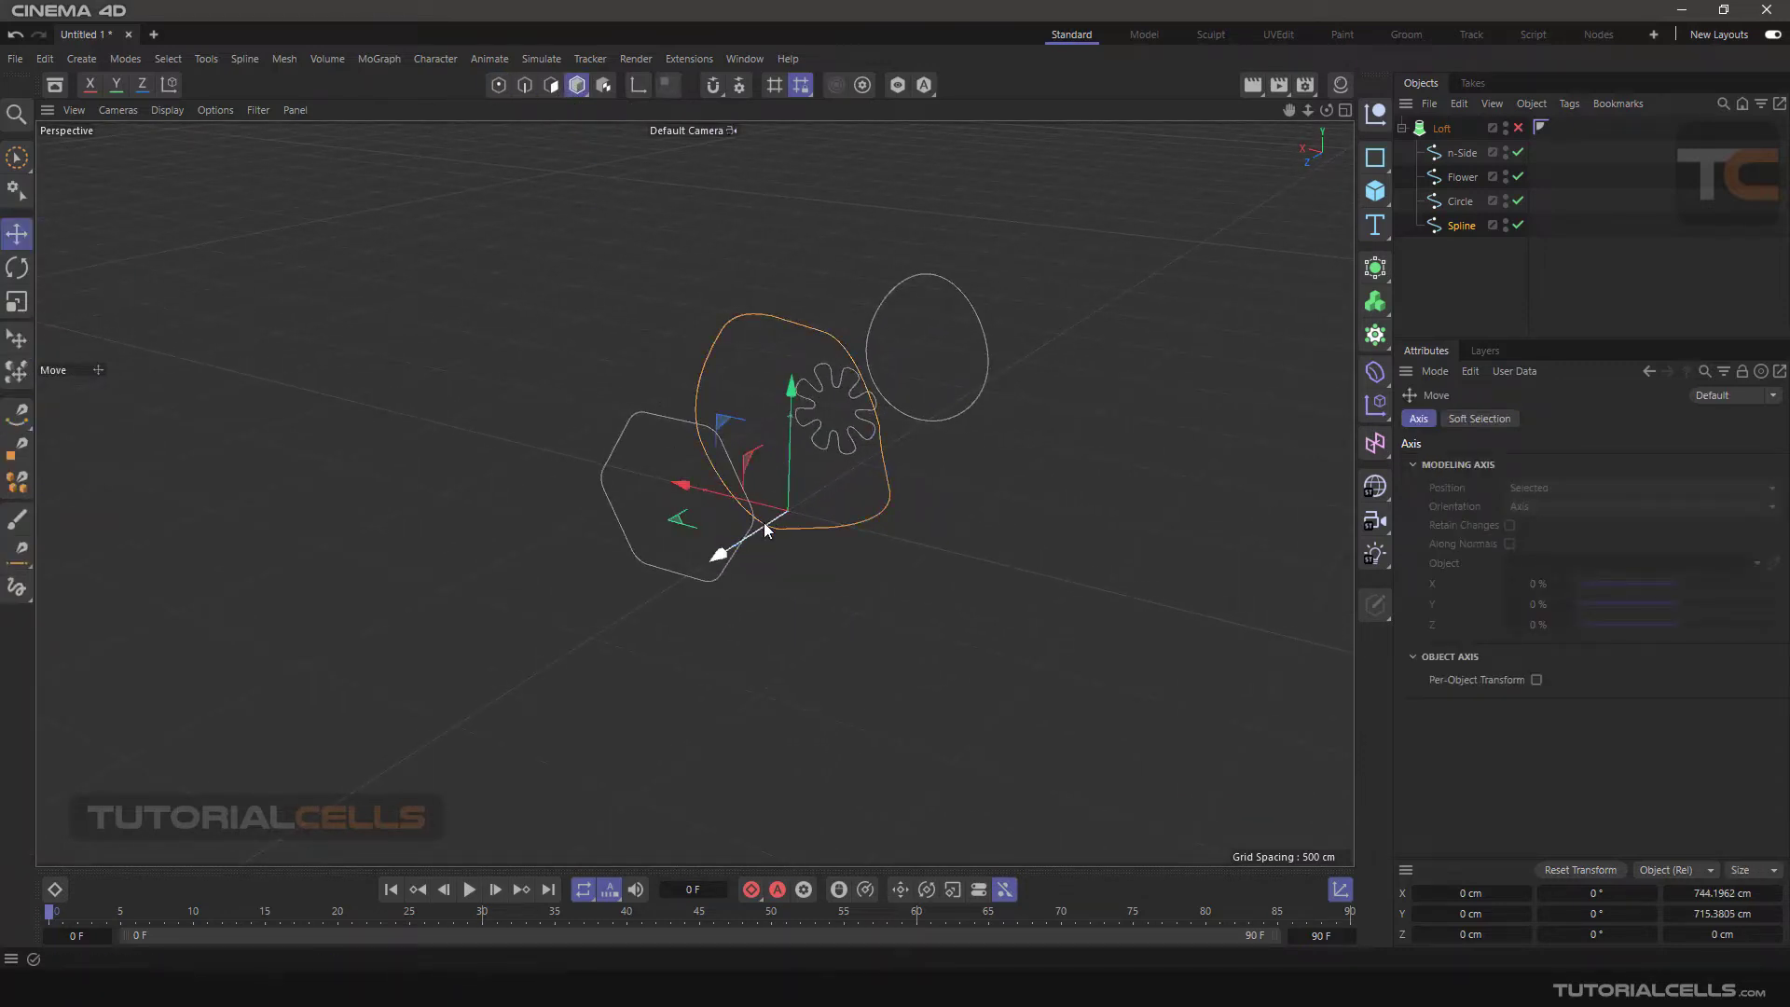
left_click_drag(739, 543, 522, 620)
left_click_drag(814, 459, 737, 445, "alt")
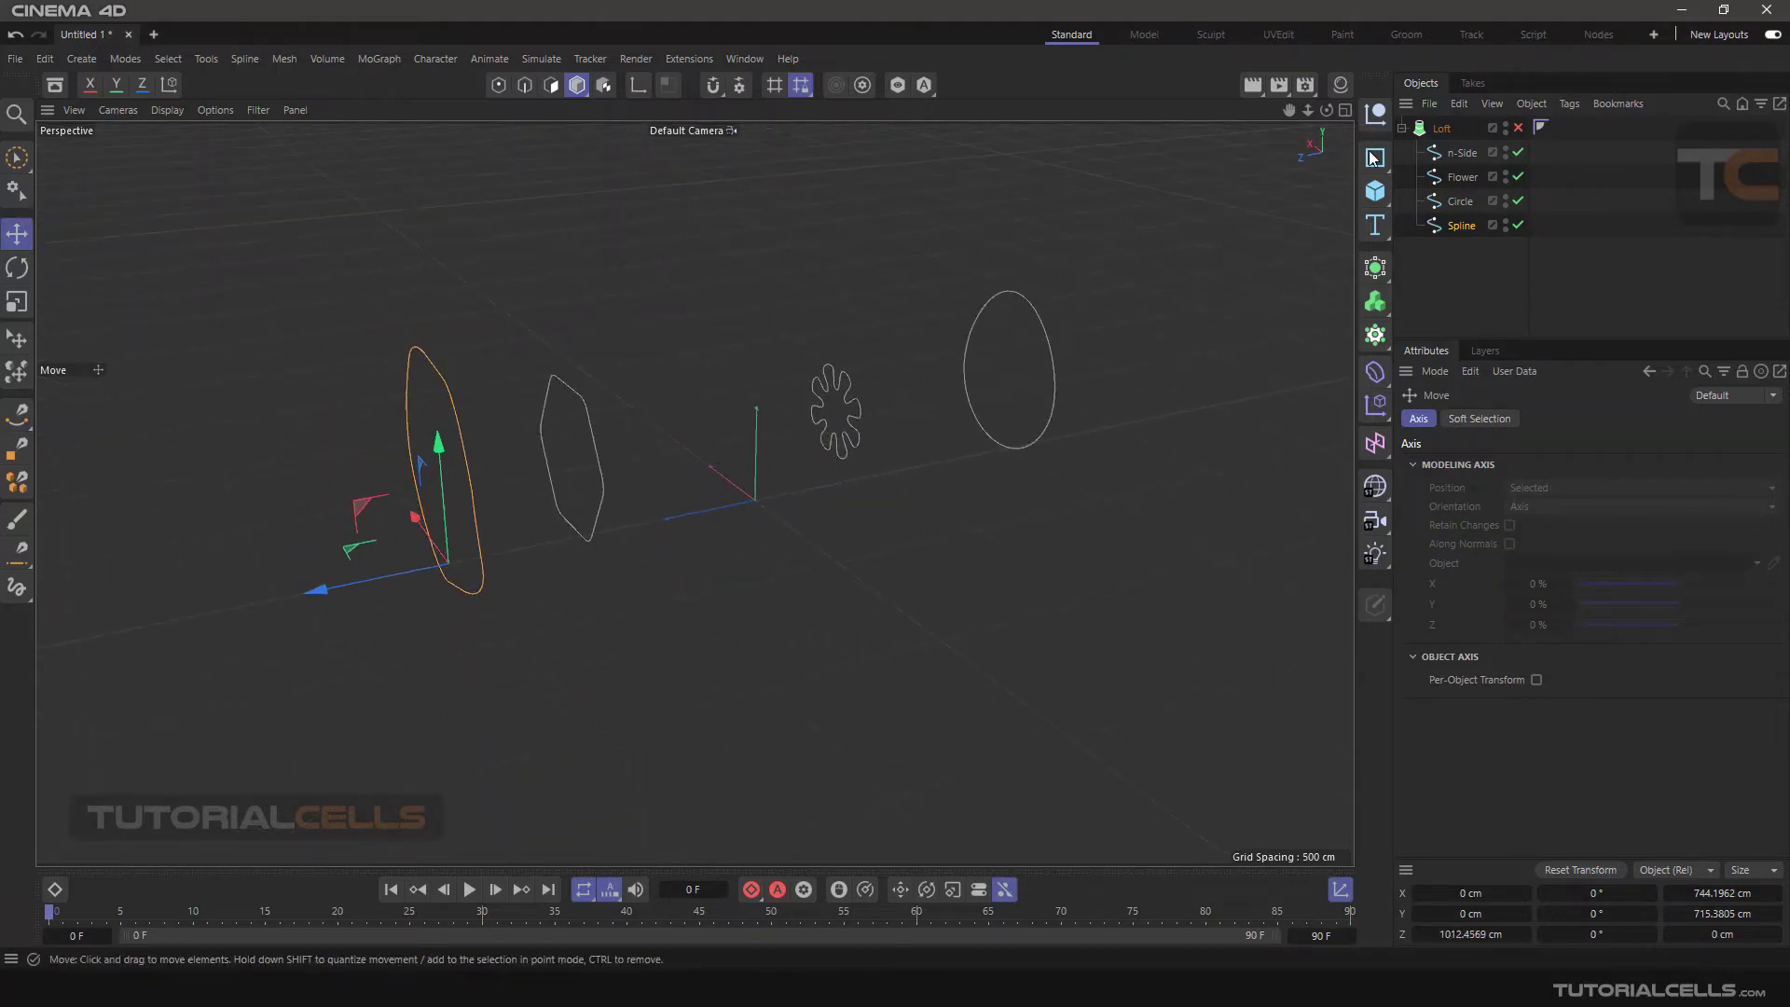
left_click(1517, 130)
mouse_move(967, 367)
left_mouse_down("alt")
mouse_move(807, 354)
mouse_move(846, 281)
mouse_move(983, 287)
mouse_move(1011, 332)
mouse_move(1001, 363)
left_mouse_up("alt")
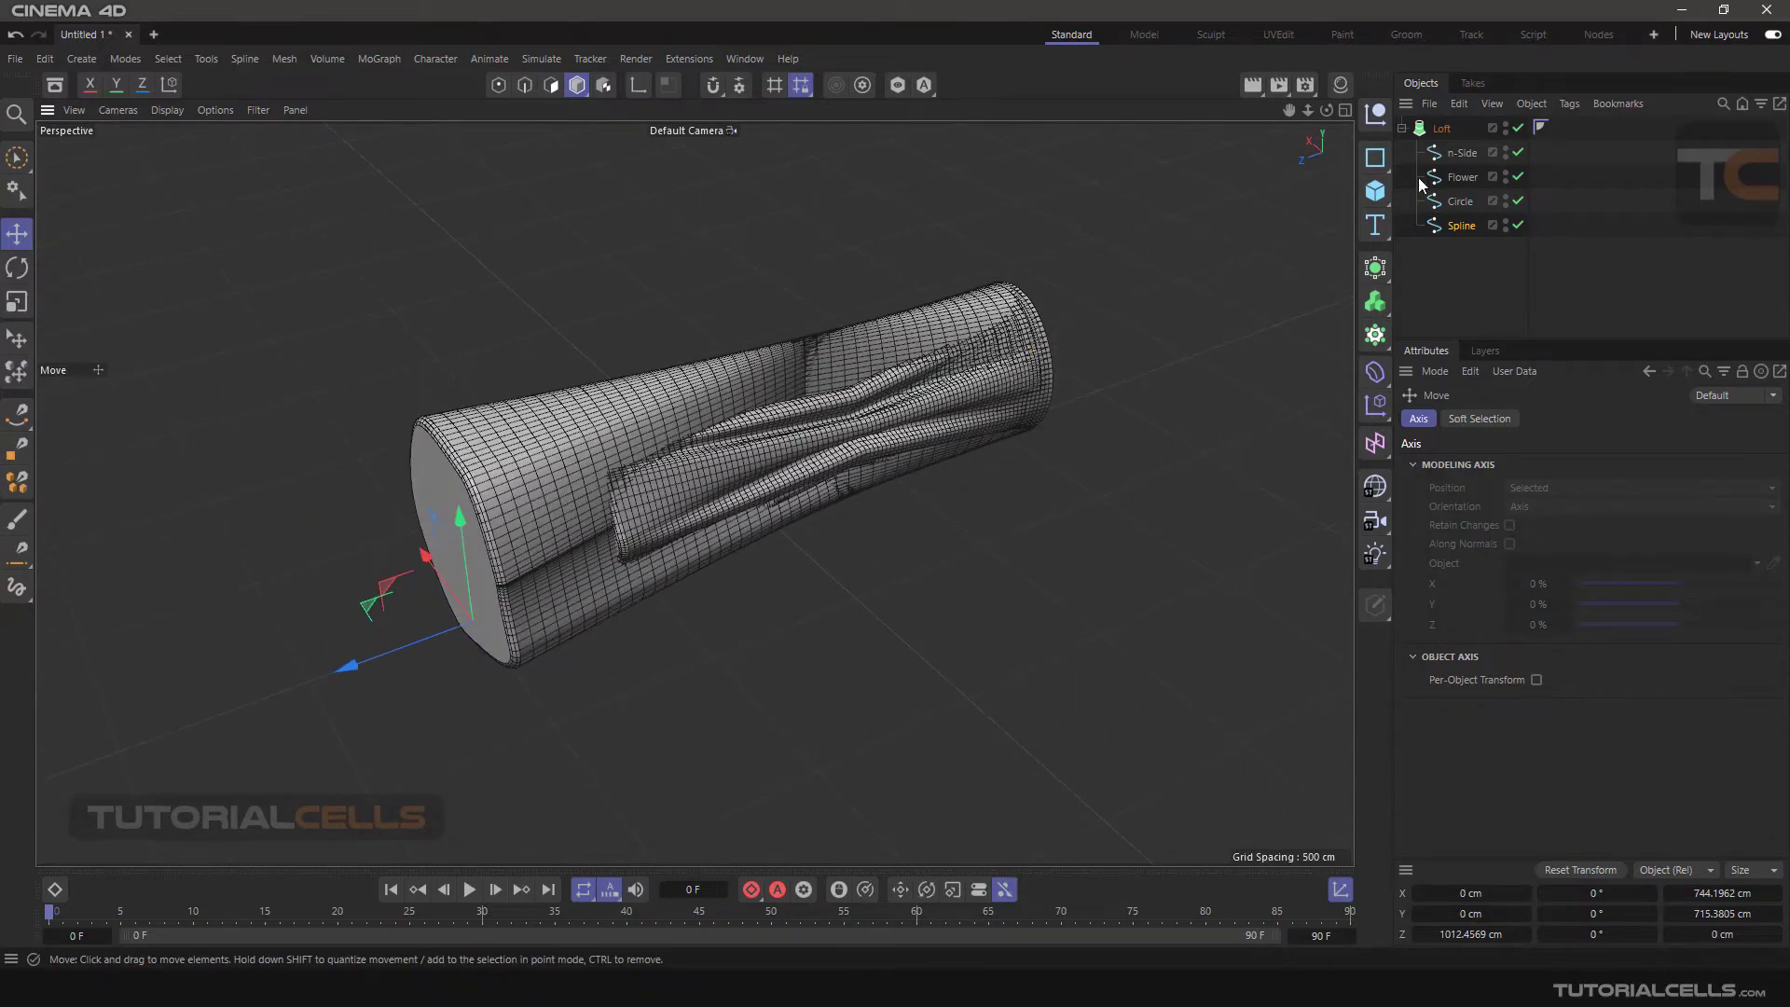
- Disable the Loft and compare the order of its child splines with their positions in the scene
left_click(1518, 128)
left_click(1463, 157)
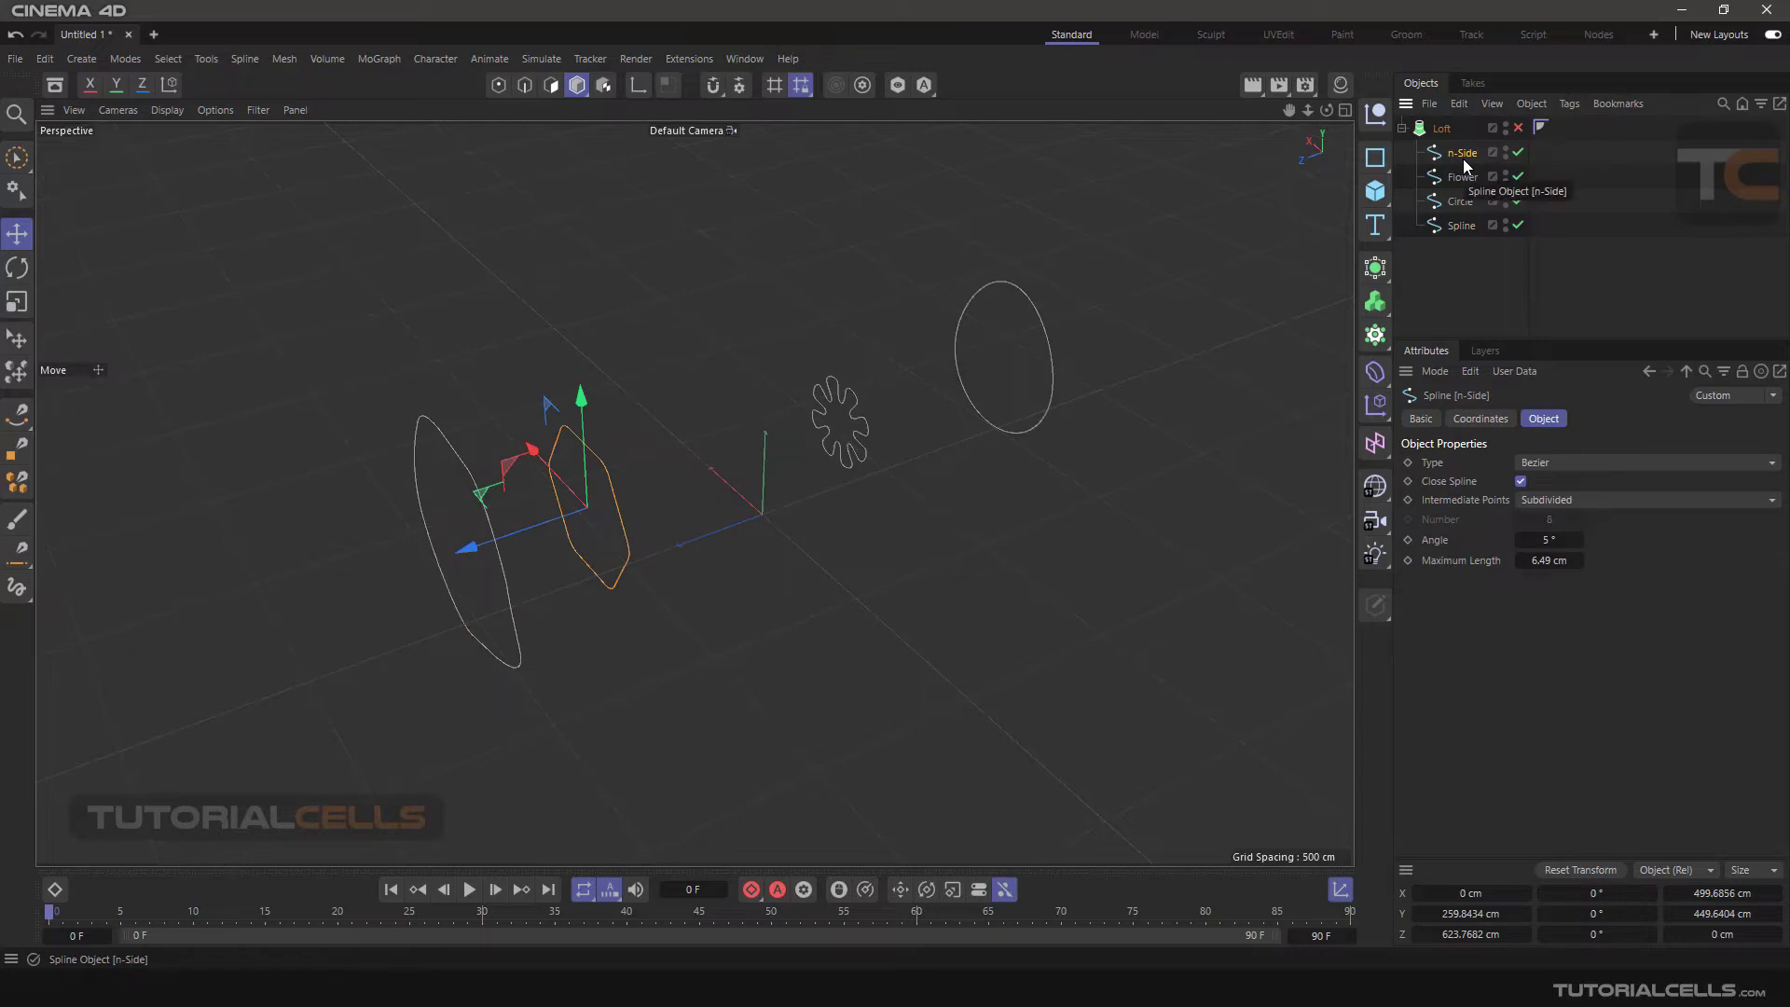
left_click(1460, 177)
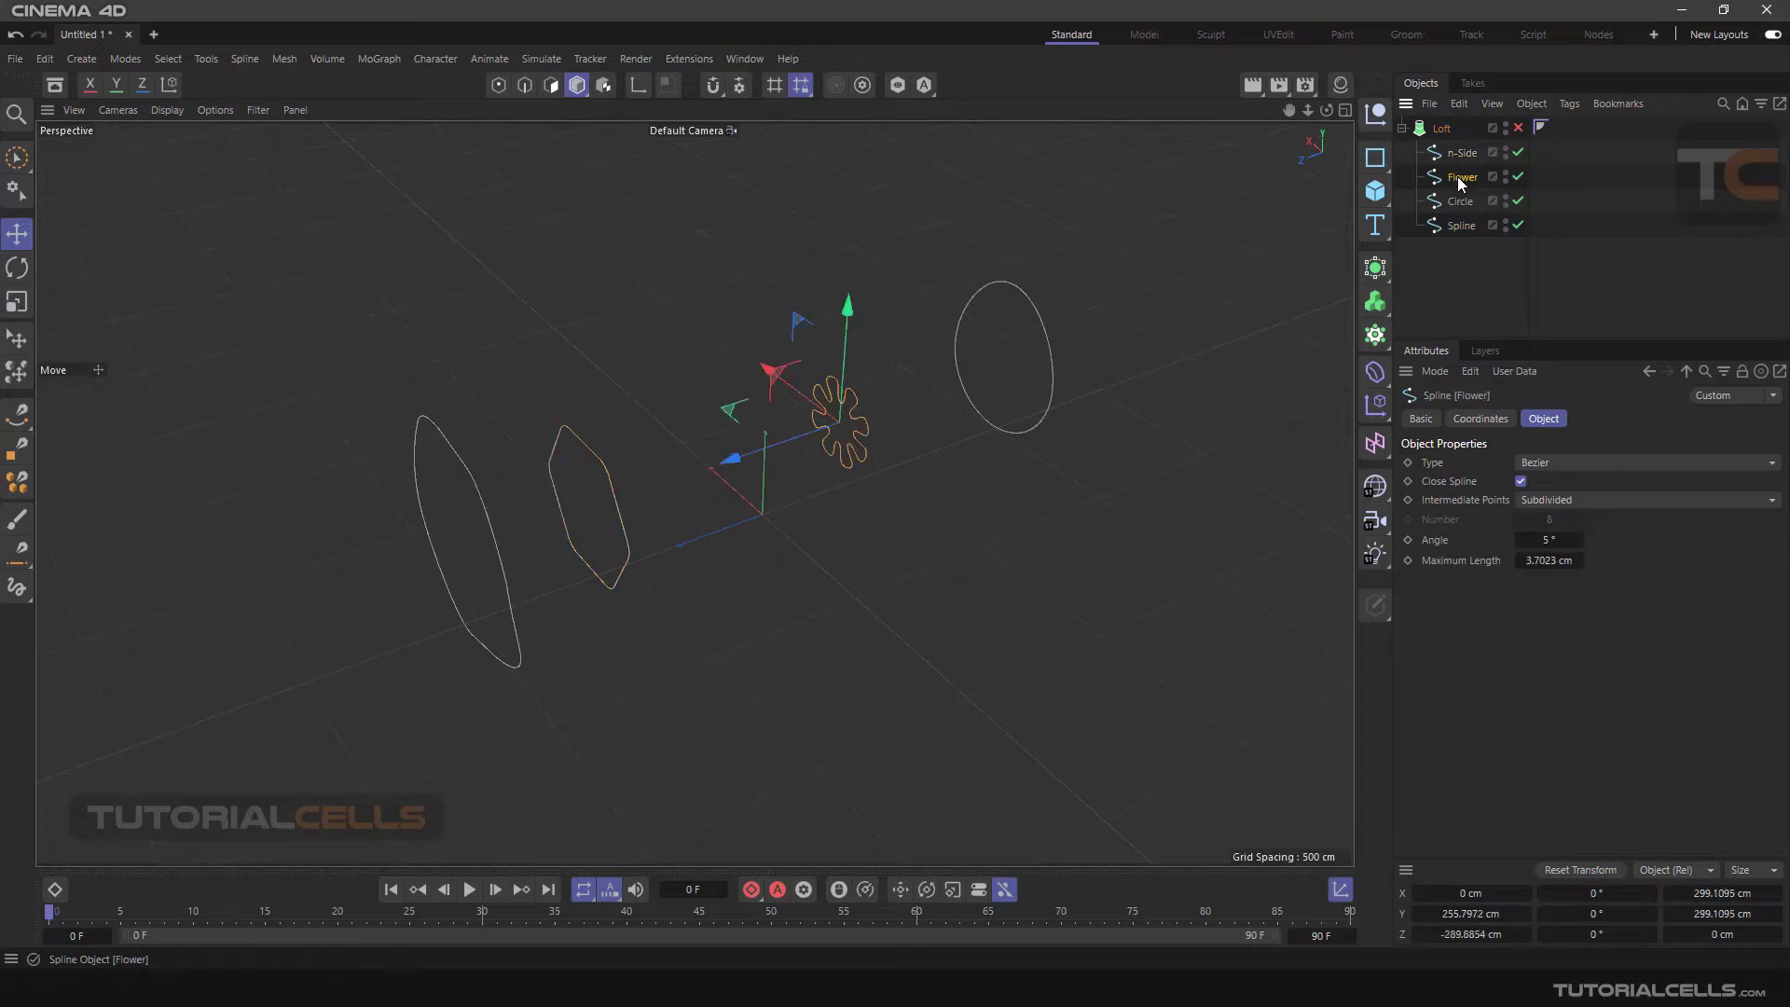
left_click(1455, 226)
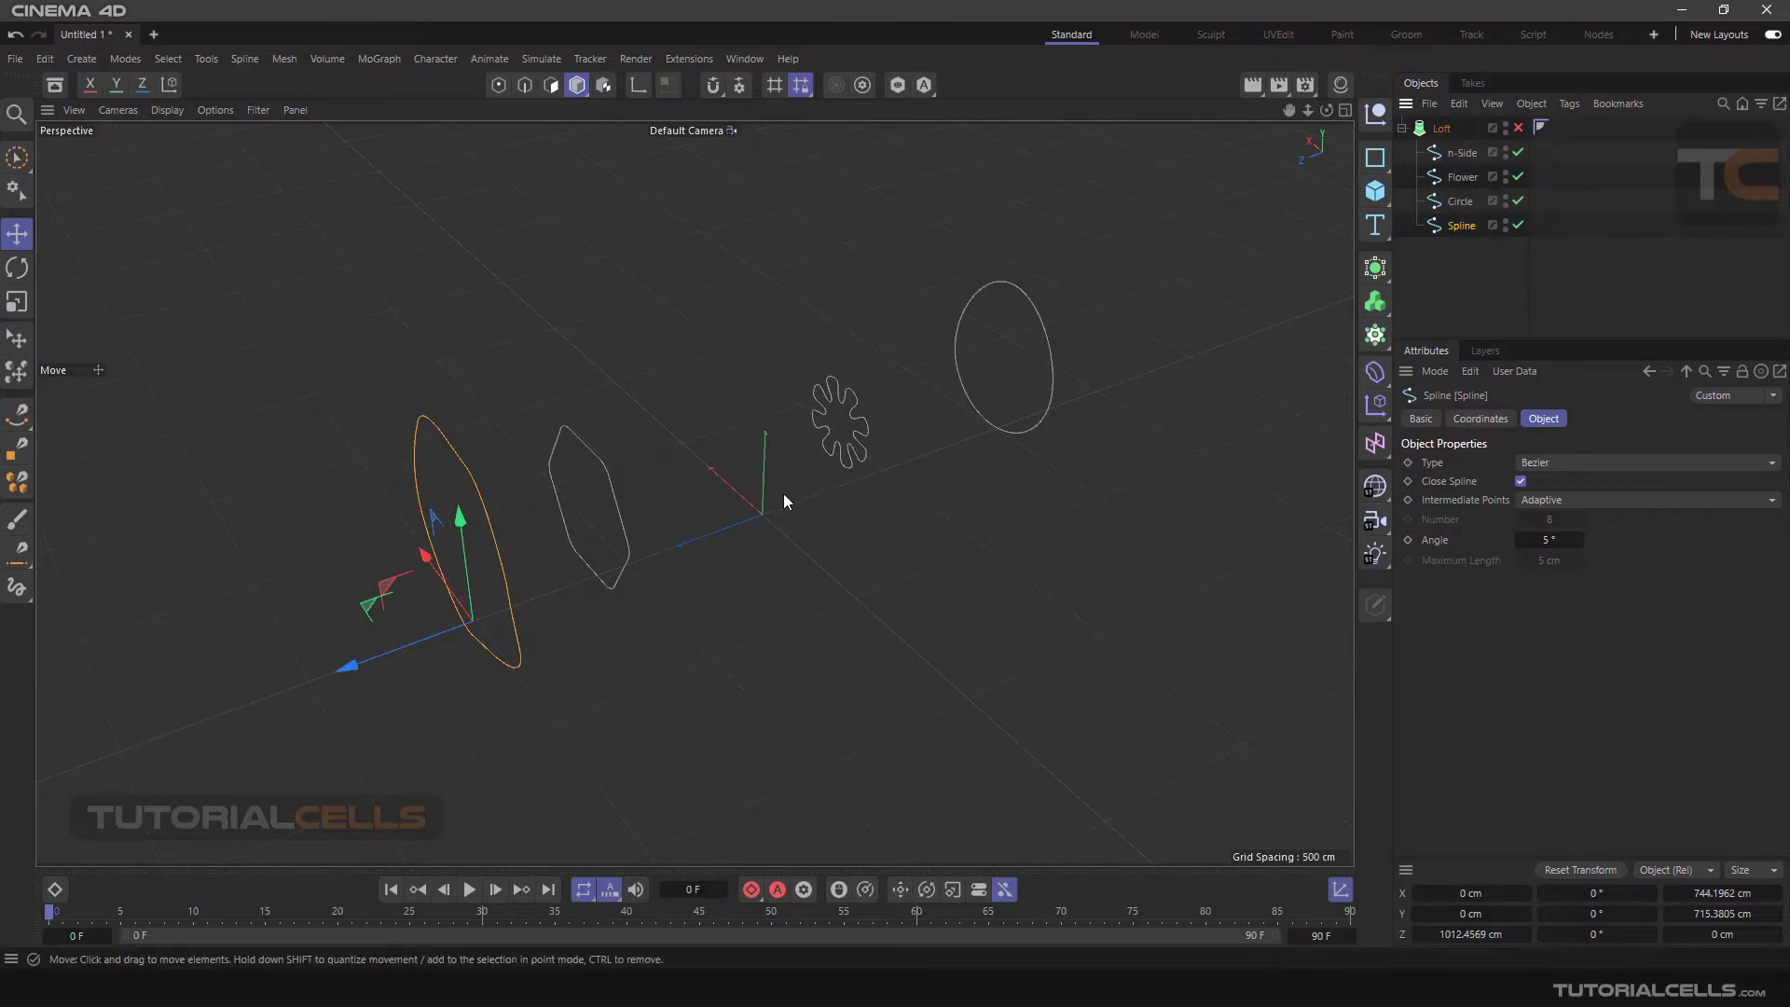
mouse_move(728, 509)
left_mouse_down("alt")
mouse_move(720, 495)
mouse_move(740, 490)
left_mouse_up("alt")
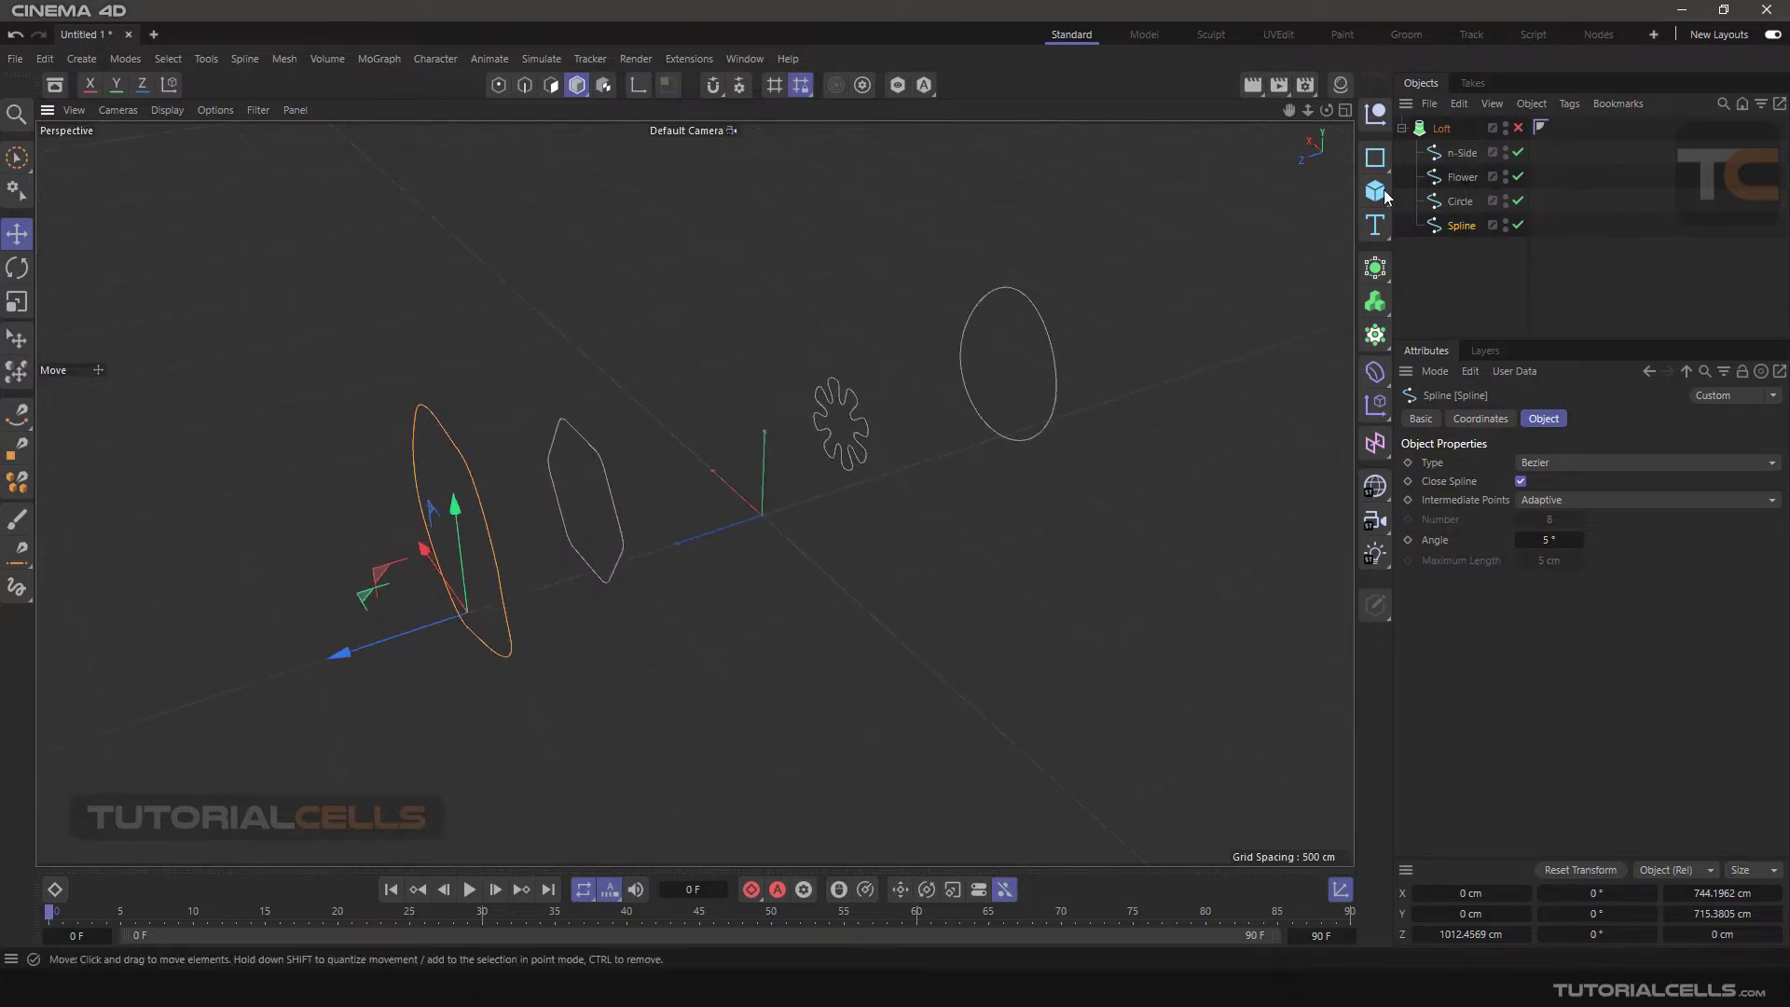
left_click(1457, 154)
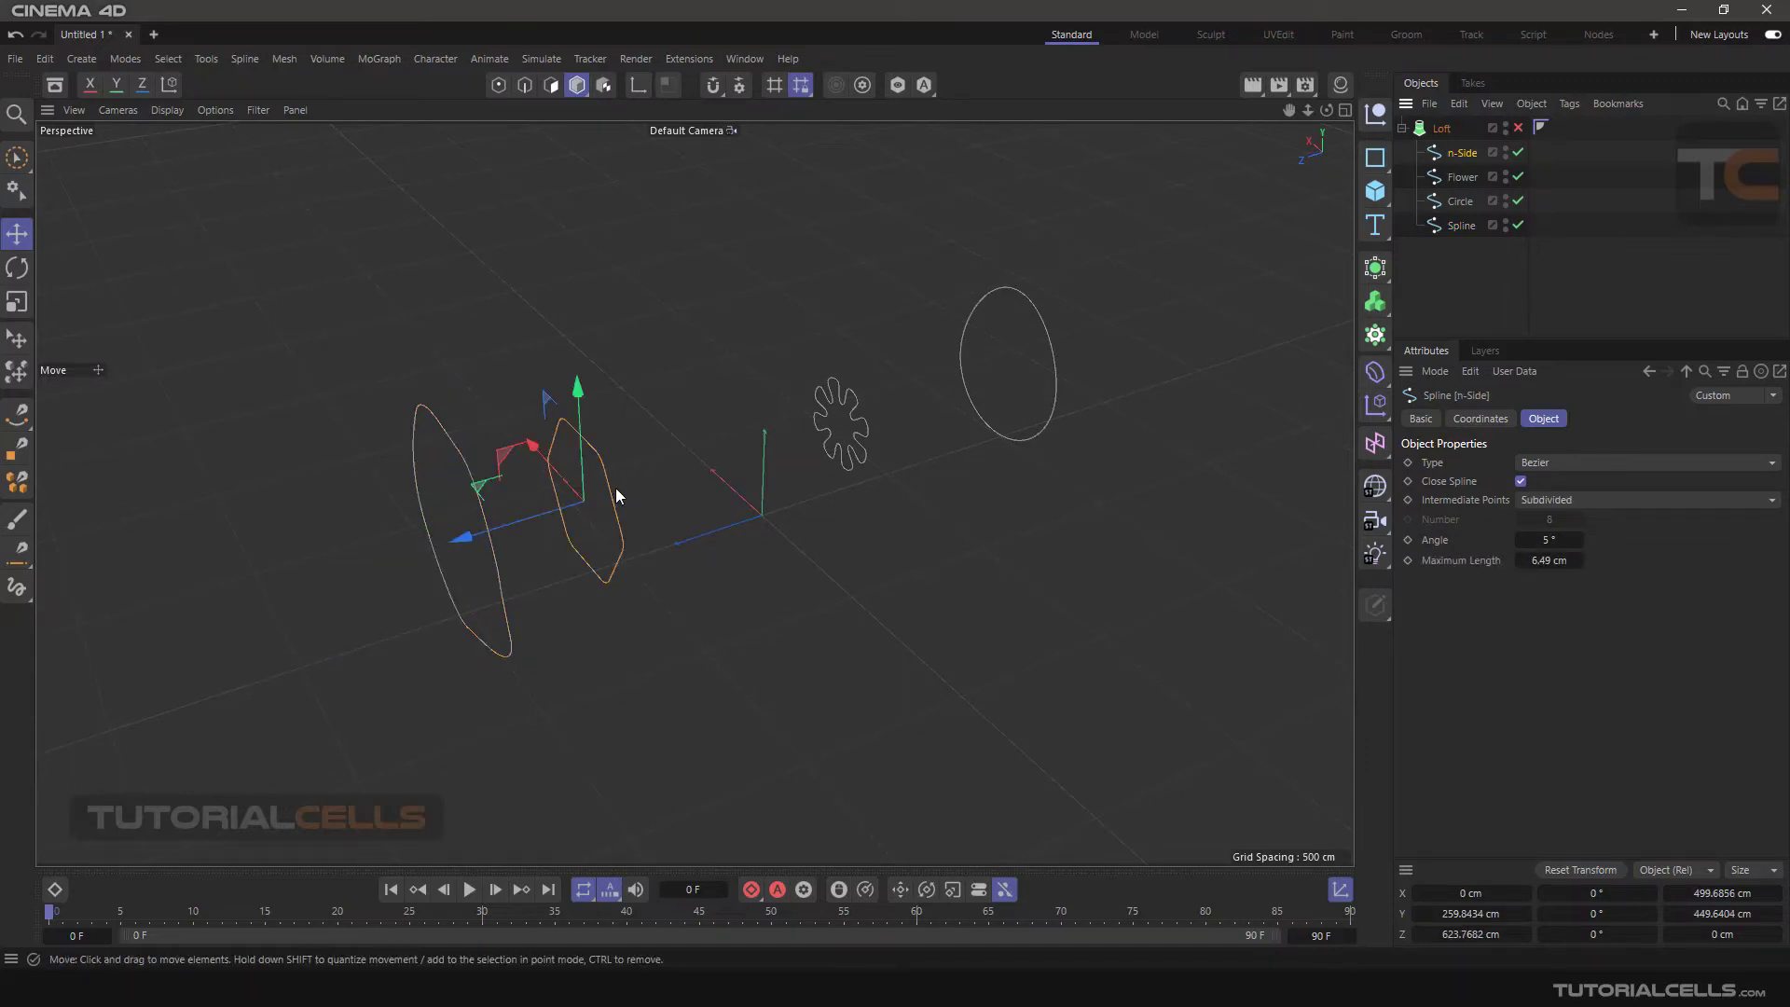
left_click(823, 411)
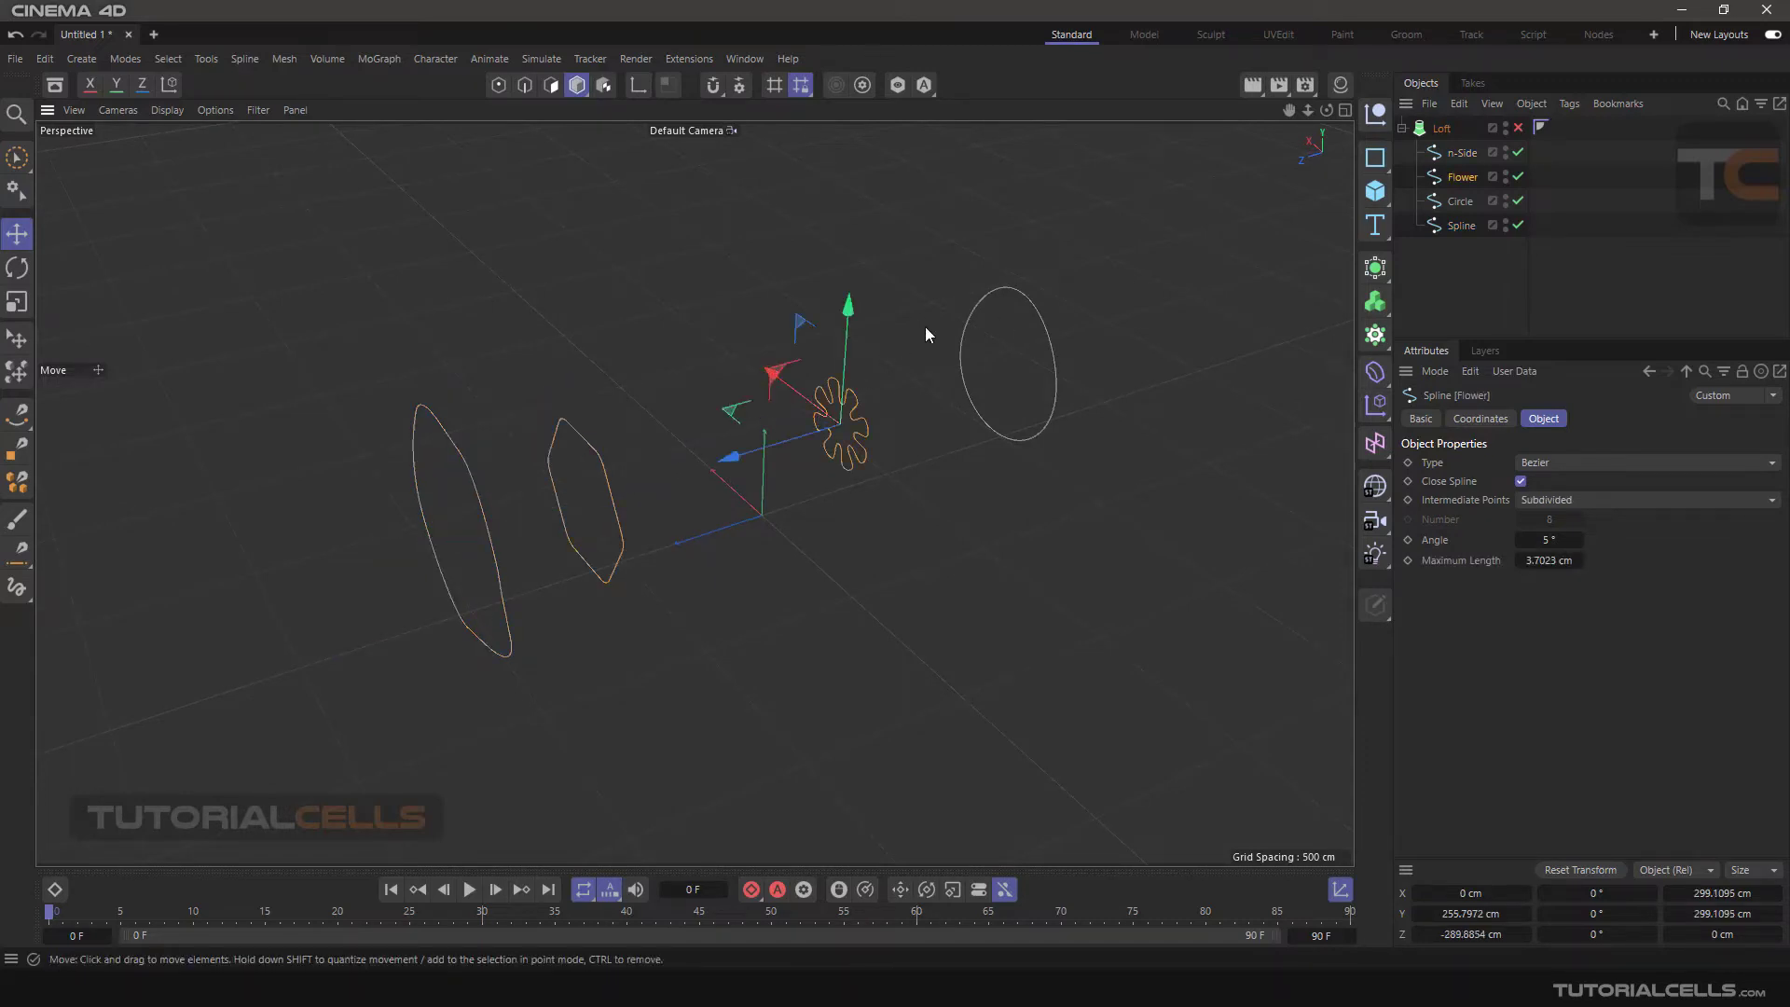
left_click(966, 321)
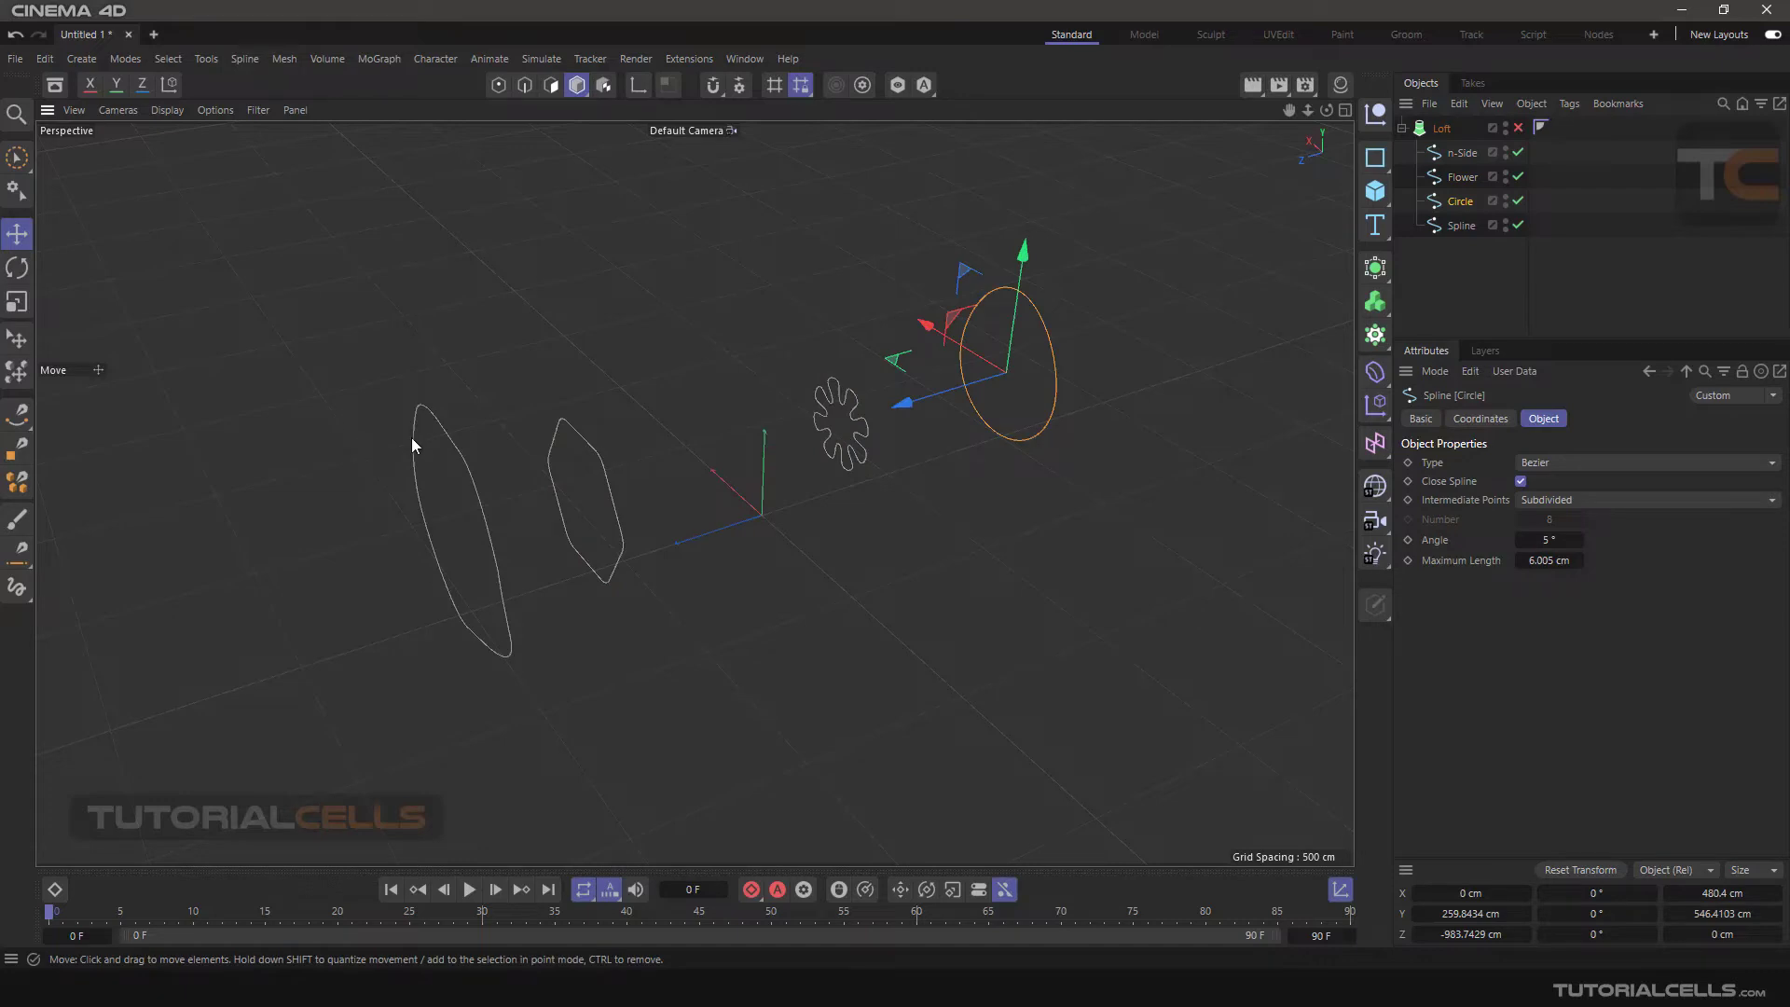
- Move the drawn spline along Z to about -1632 cm, beyond the Circle, and re-enable the Loft to inspect its surface
left_click(454, 445)
mouse_move(440, 472)
left_mouse_down("alt")
mouse_move(456, 456)
mouse_move(439, 485)
left_mouse_up("alt")
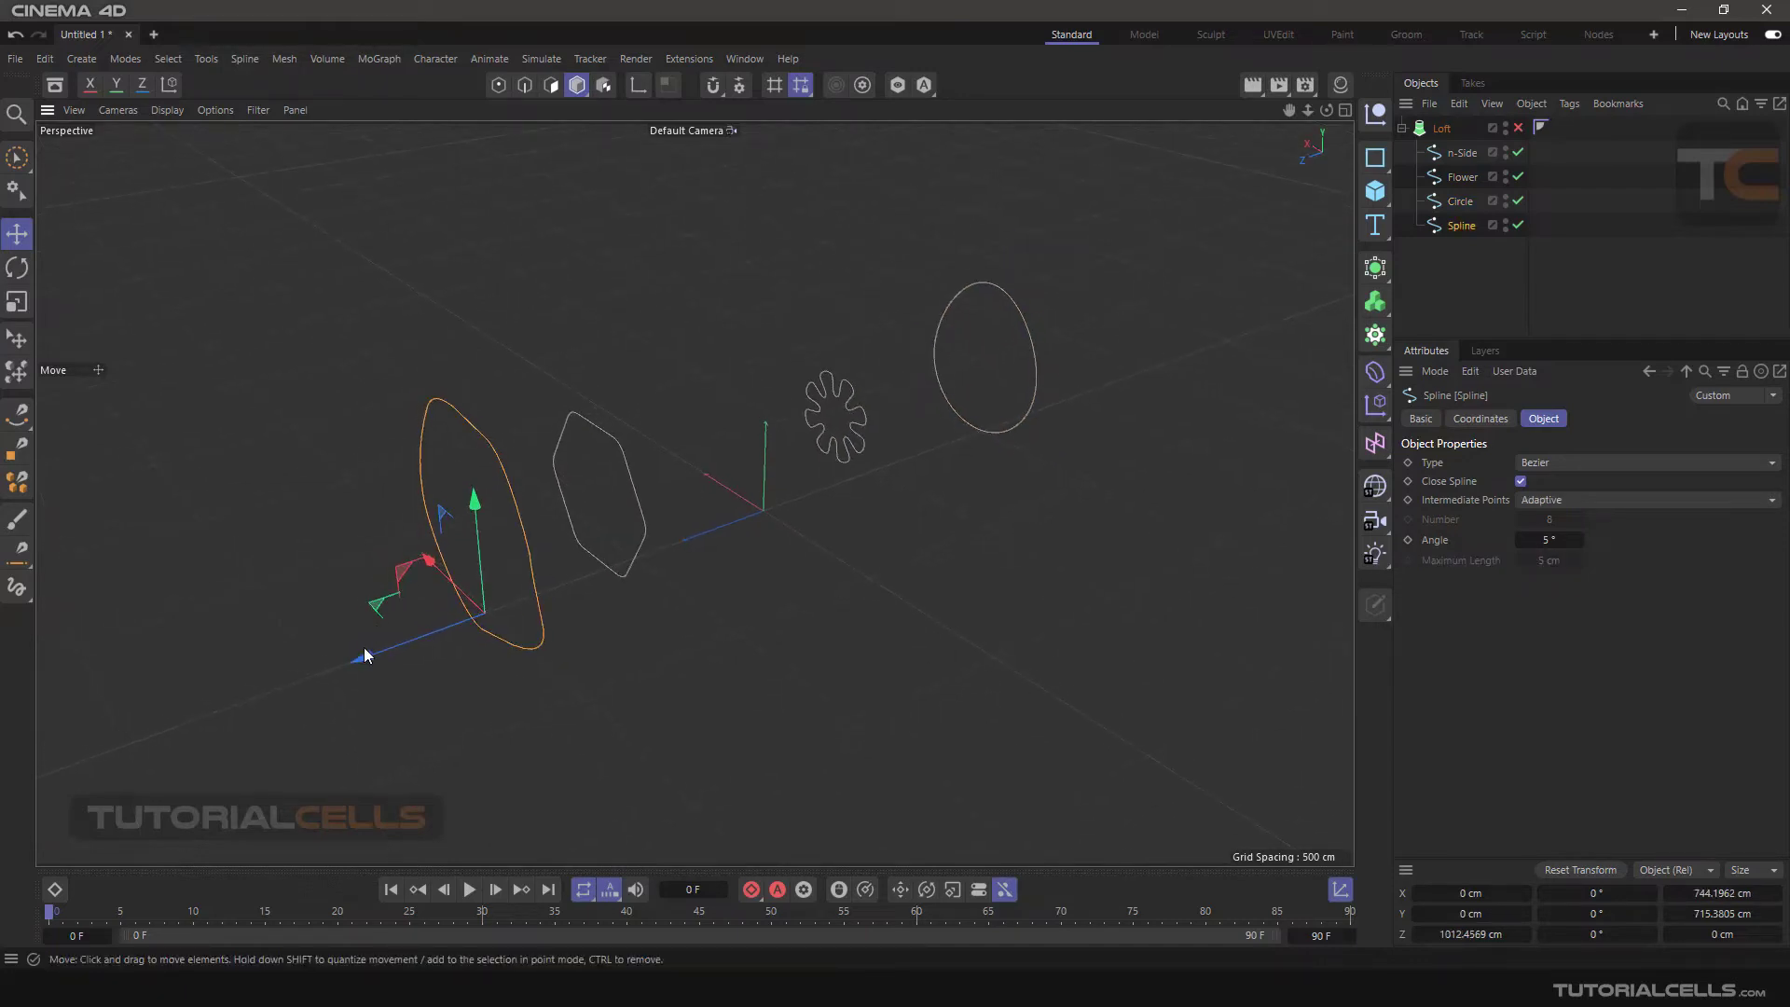
left_click_drag(369, 662, 866, 473)
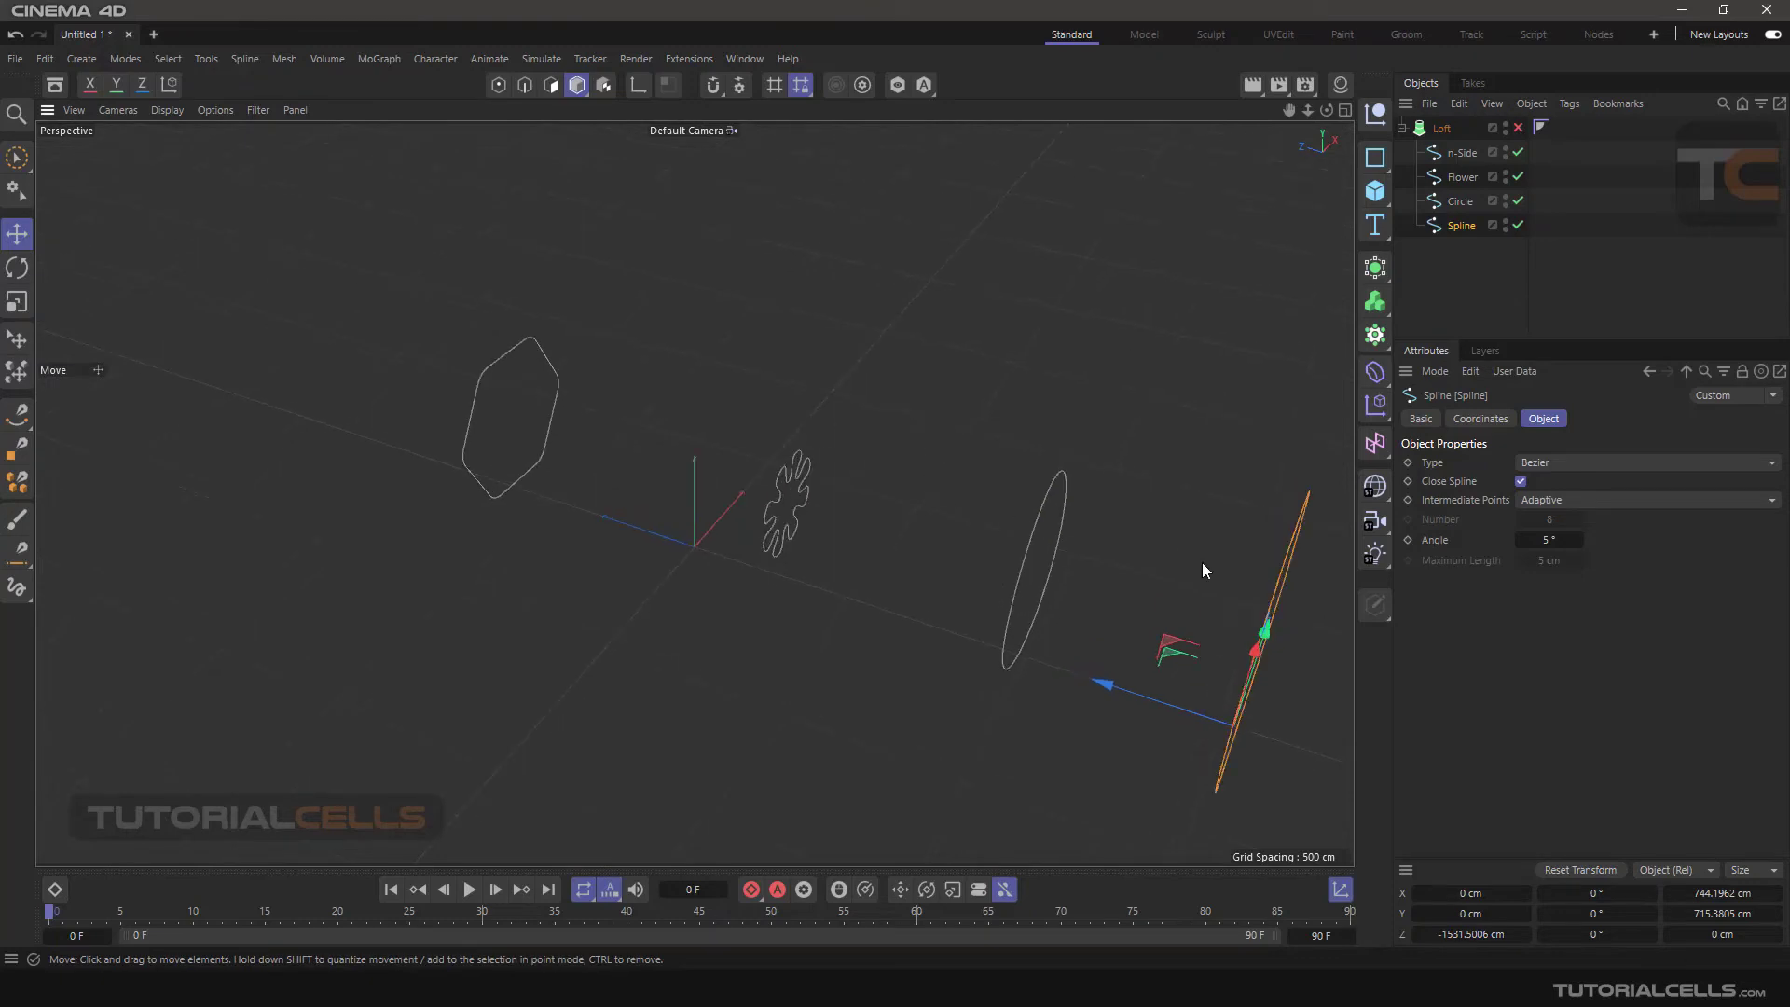
left_click_drag(1202, 570, 893, 481, "alt")
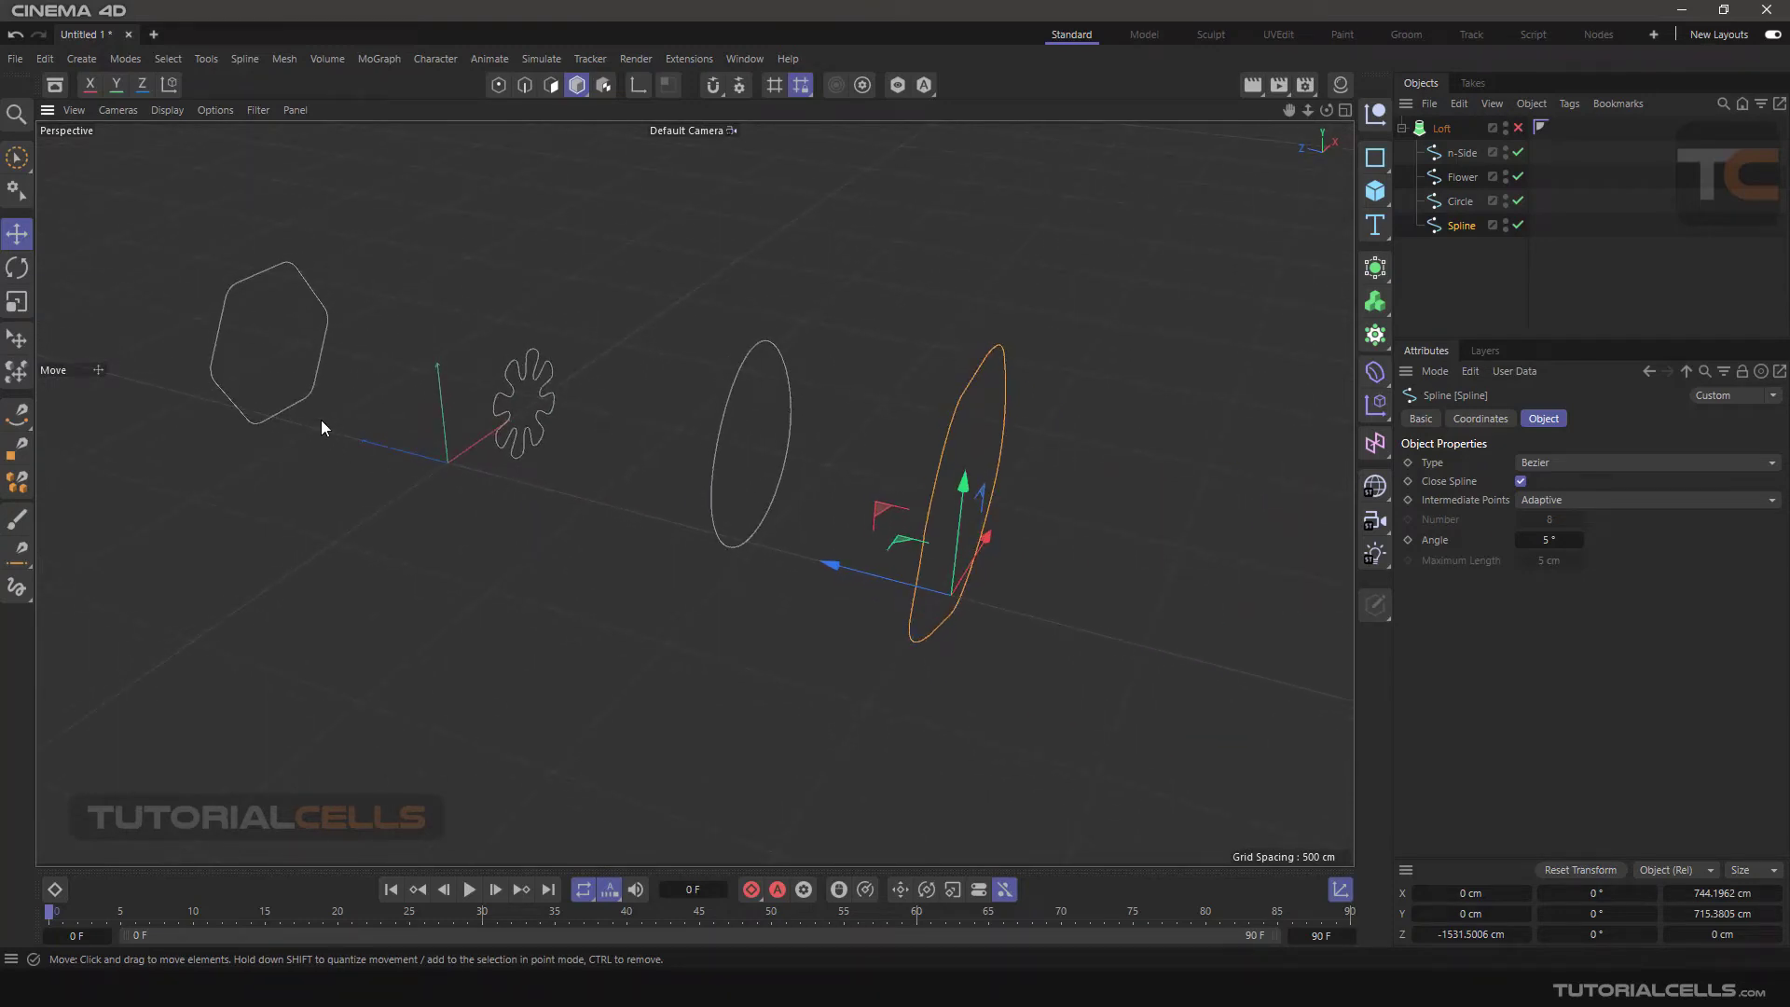
left_click_drag(830, 566, 865, 567)
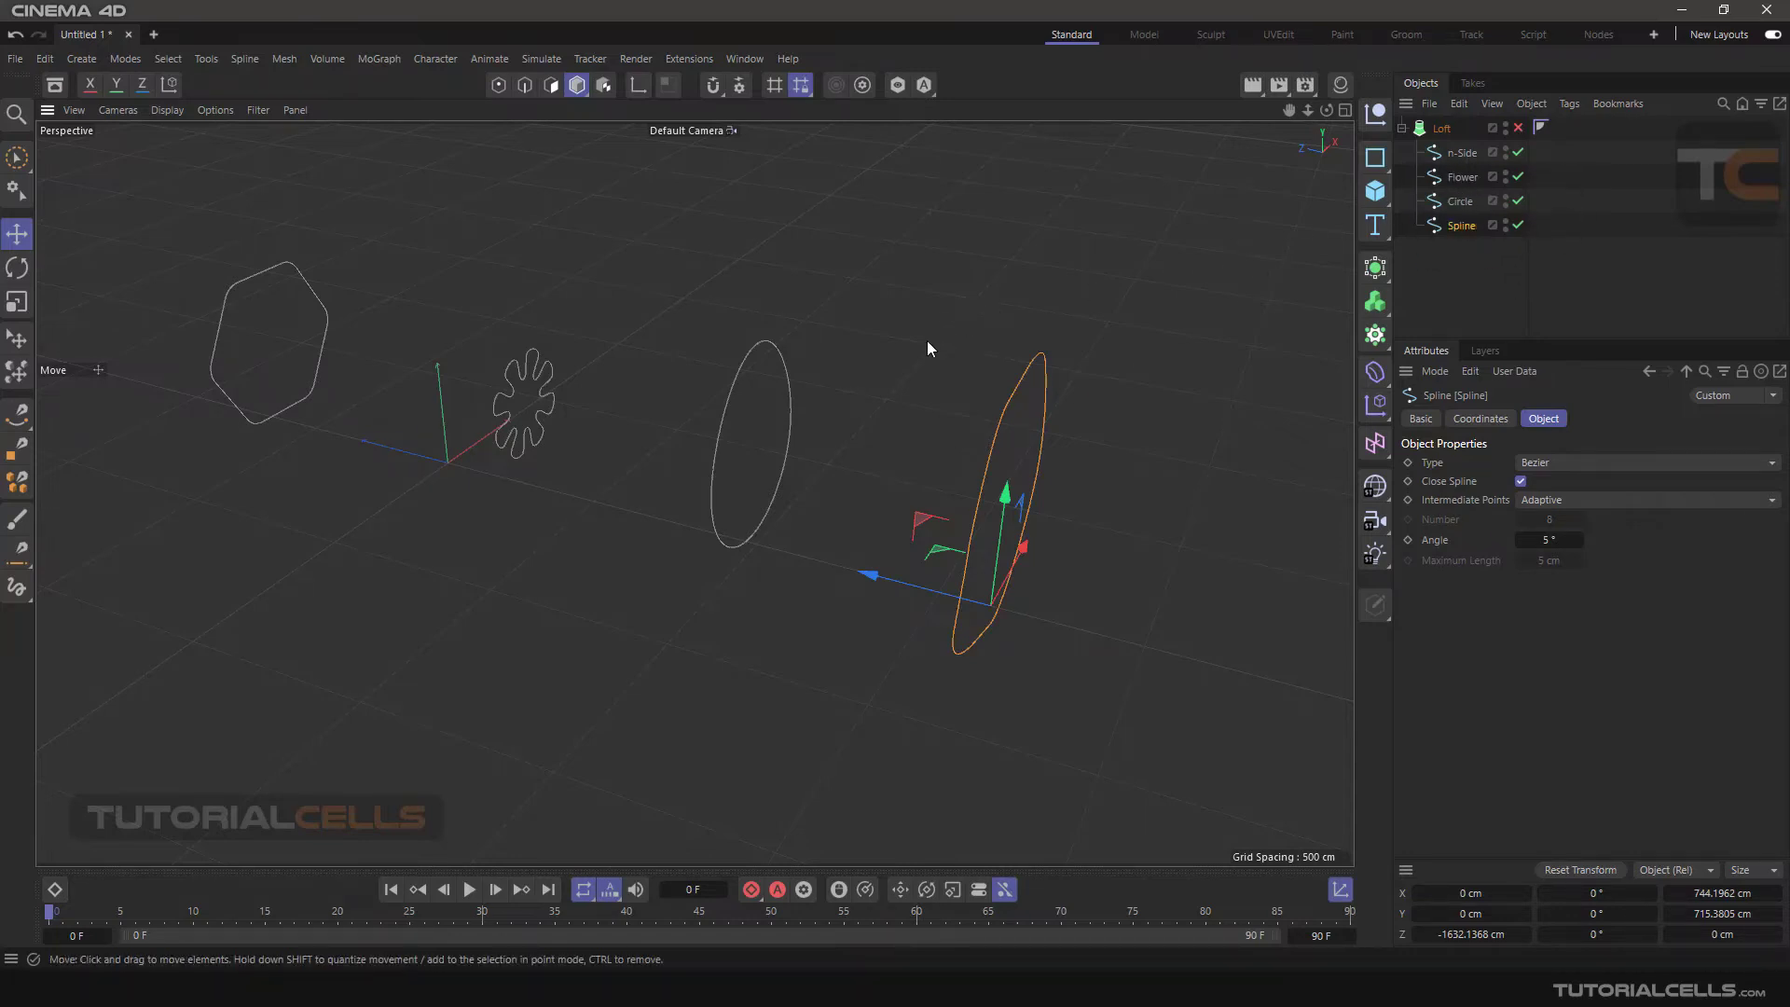
mouse_move(935, 395)
left_mouse_down("alt")
mouse_move(876, 379)
mouse_move(879, 351)
mouse_move(917, 384)
left_mouse_up("alt")
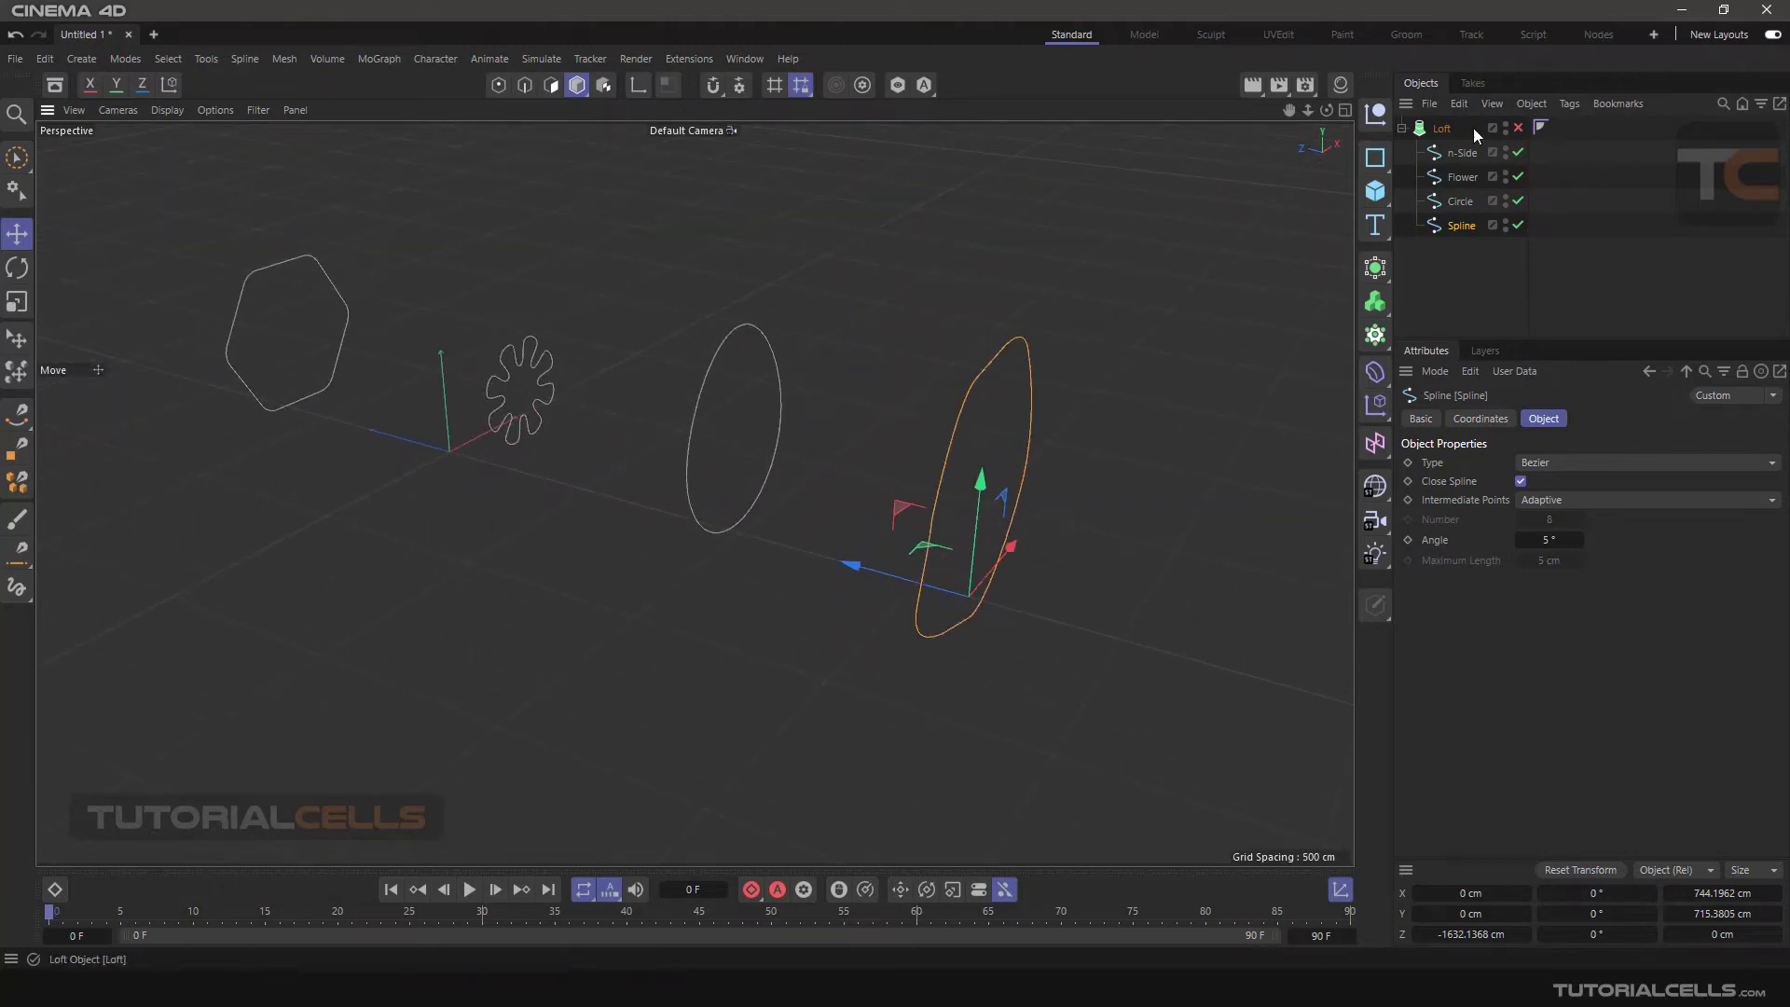
left_click(1519, 128)
left_click_drag(1165, 322, 748, 382, "alt")
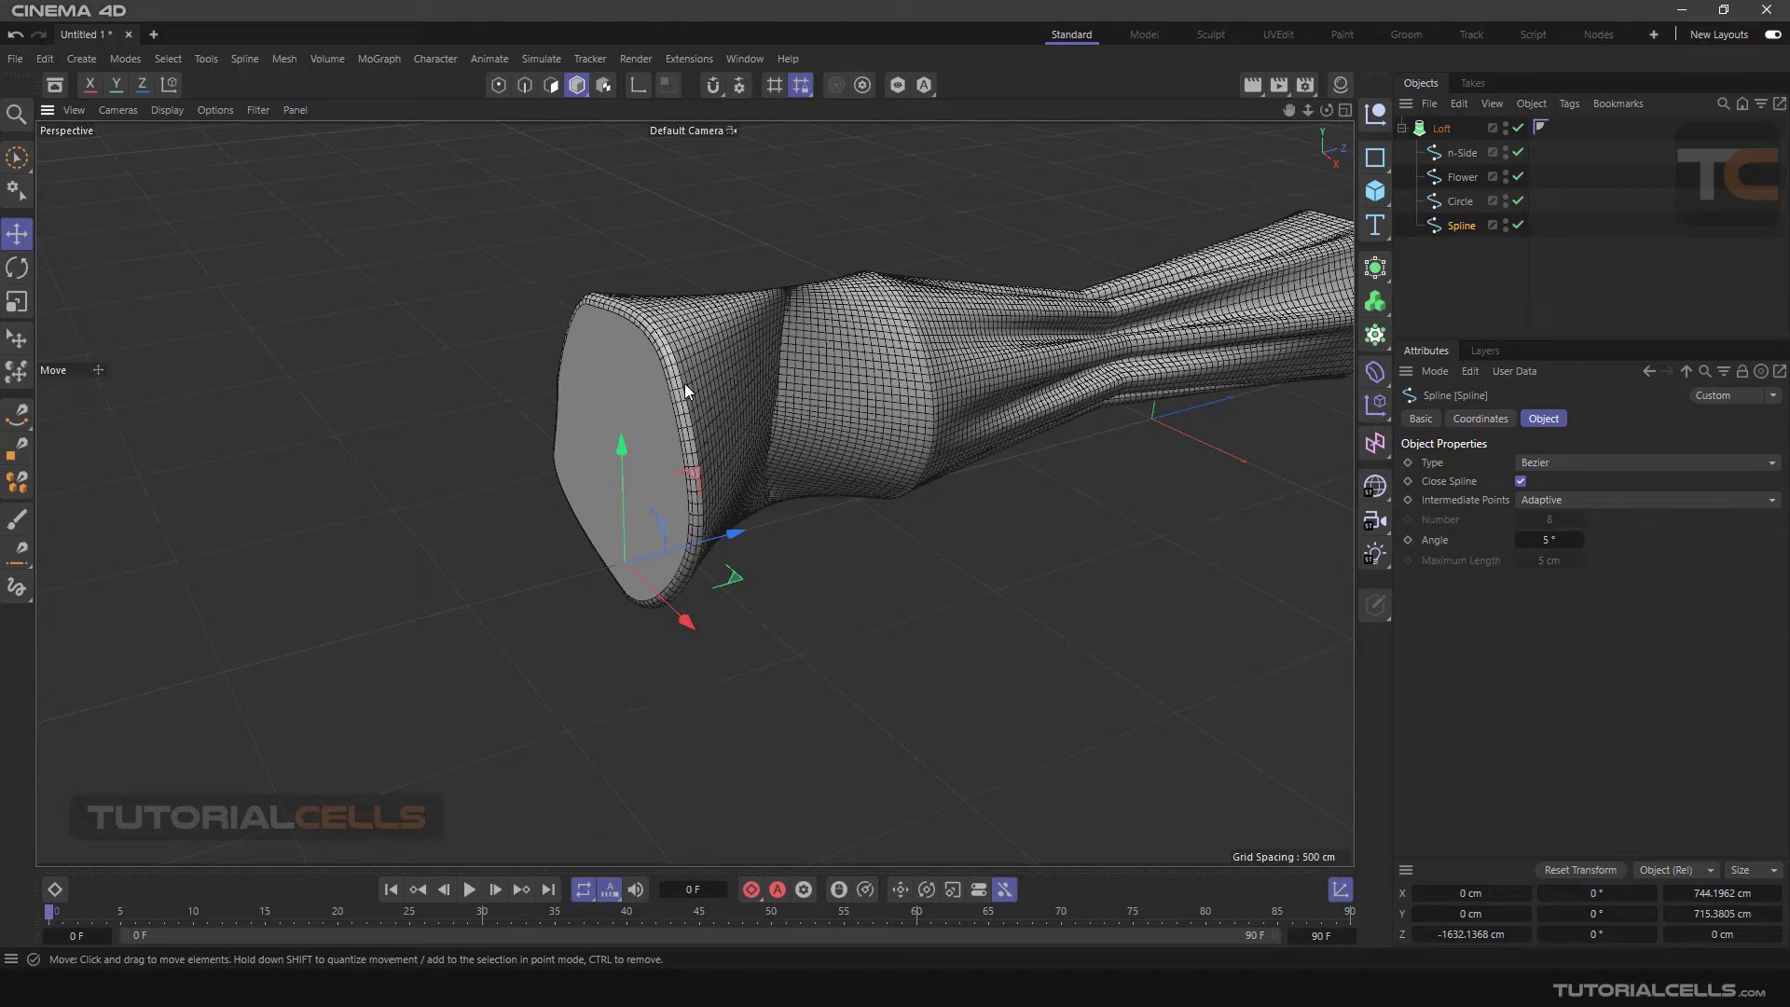
left_click_drag(685, 383, 789, 384, "alt")
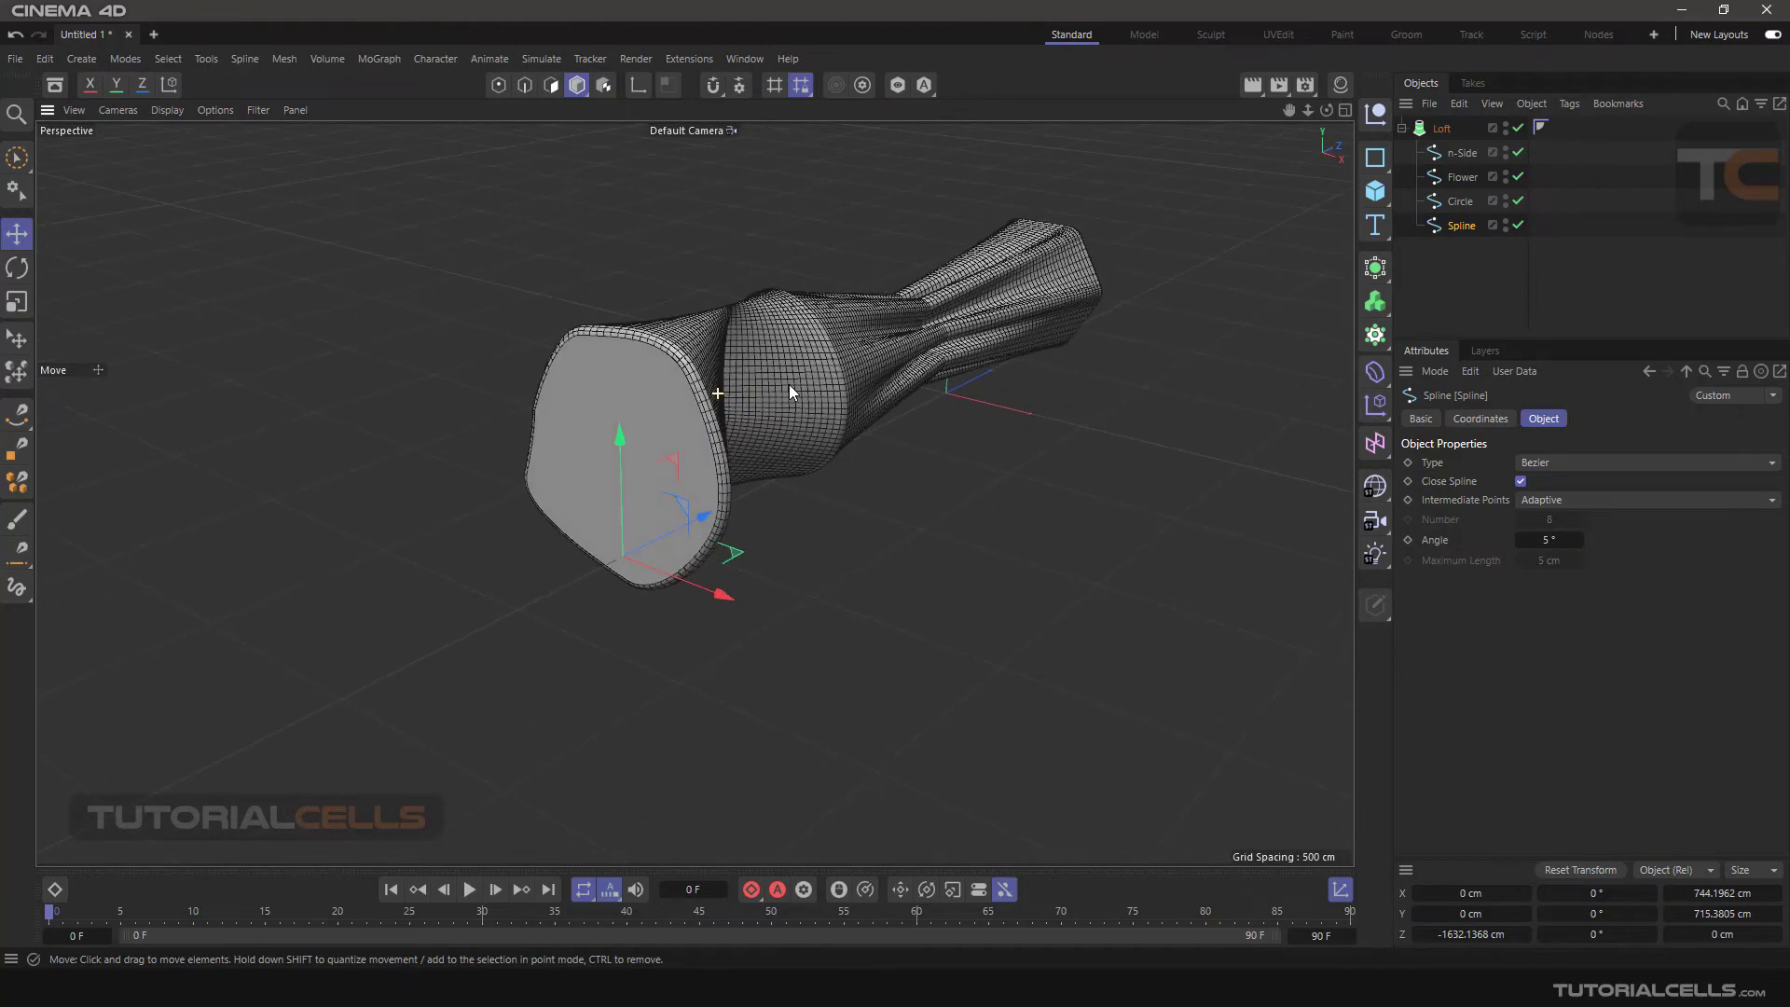
- Disable the Loft and show all four child splines in Point mode to examine their point direction
left_click(1518, 128)
scroll(403, 424, "up", 1)
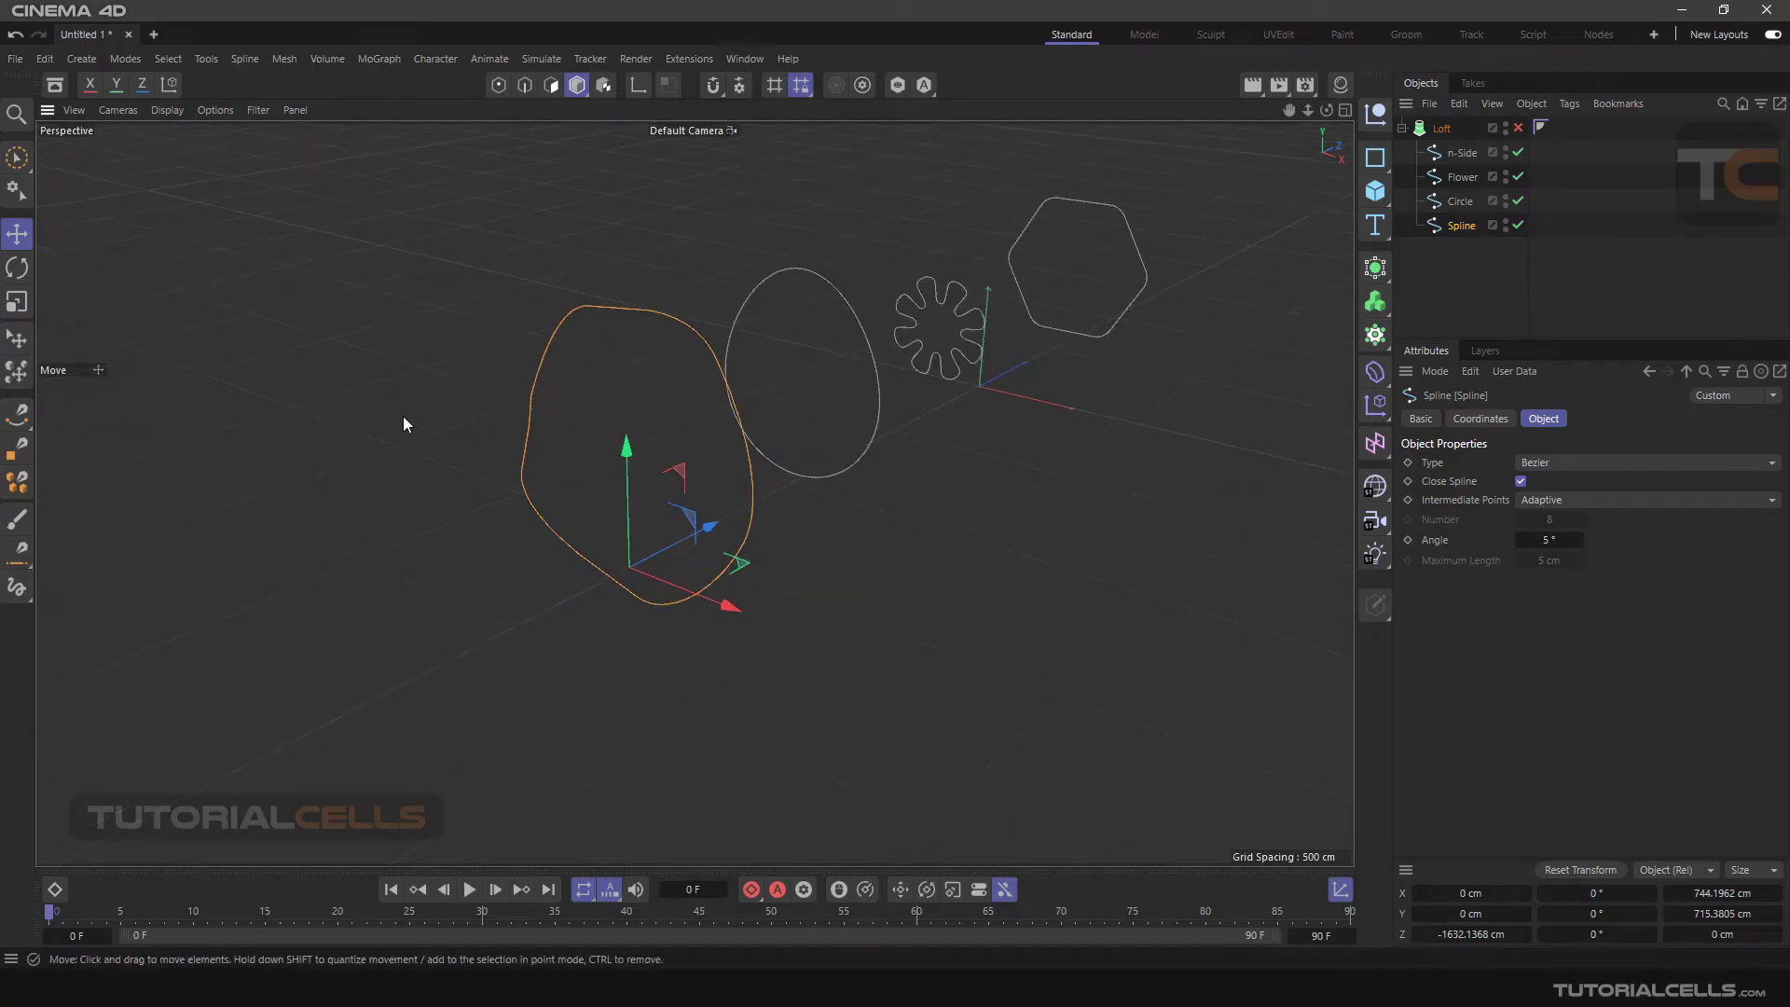
left_click_drag(1443, 150, 1447, 144)
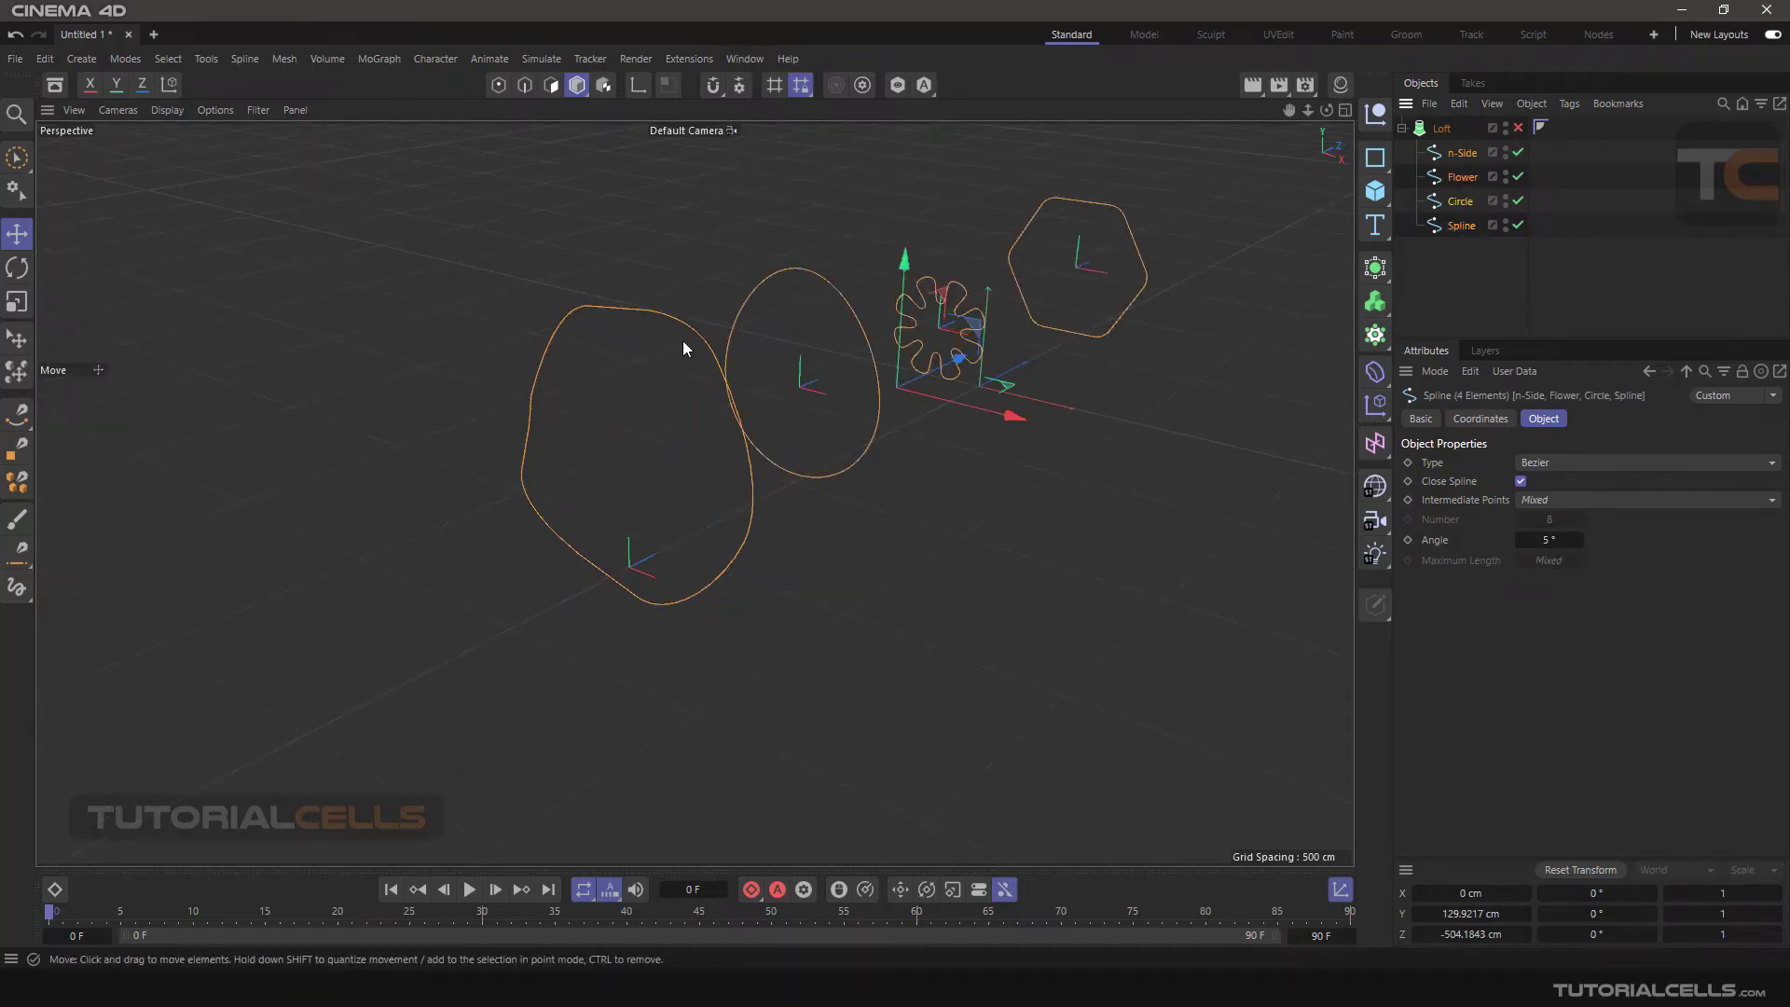
left_click(498, 85)
left_click_drag(758, 444, 792, 468, "alt")
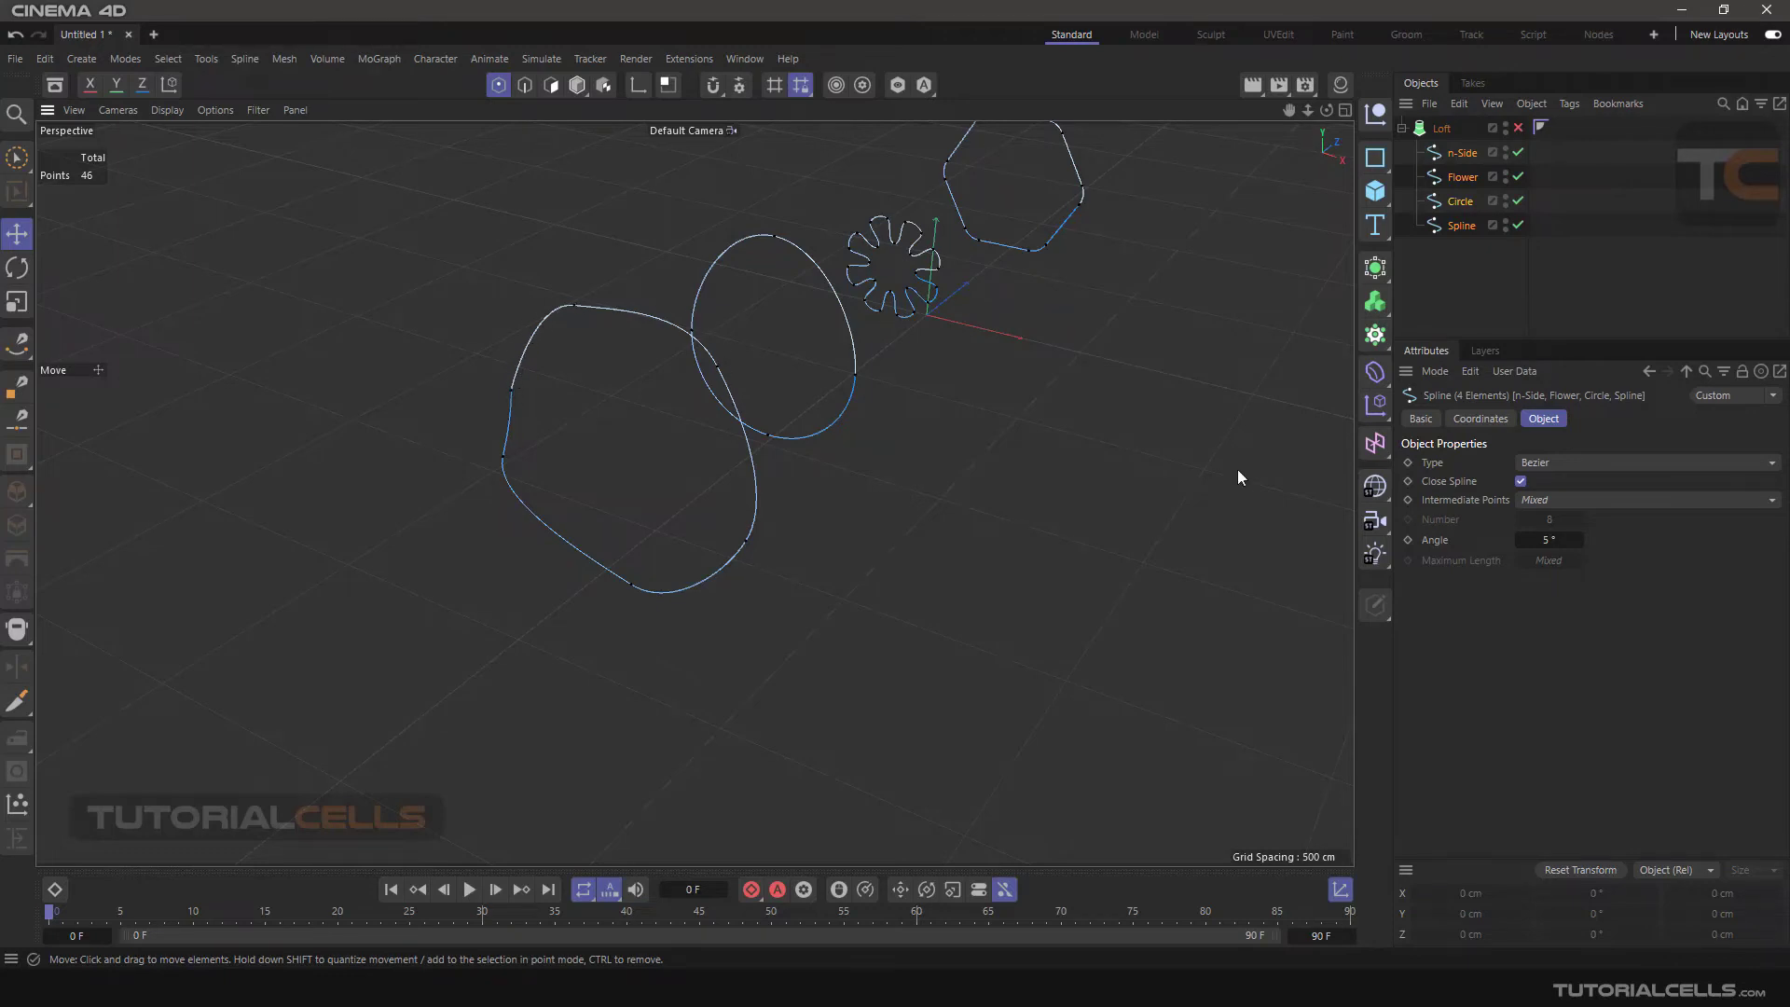
- Reverse the point sequence of the drawn spline and compare its direction with the other three splines
left_click(1449, 227)
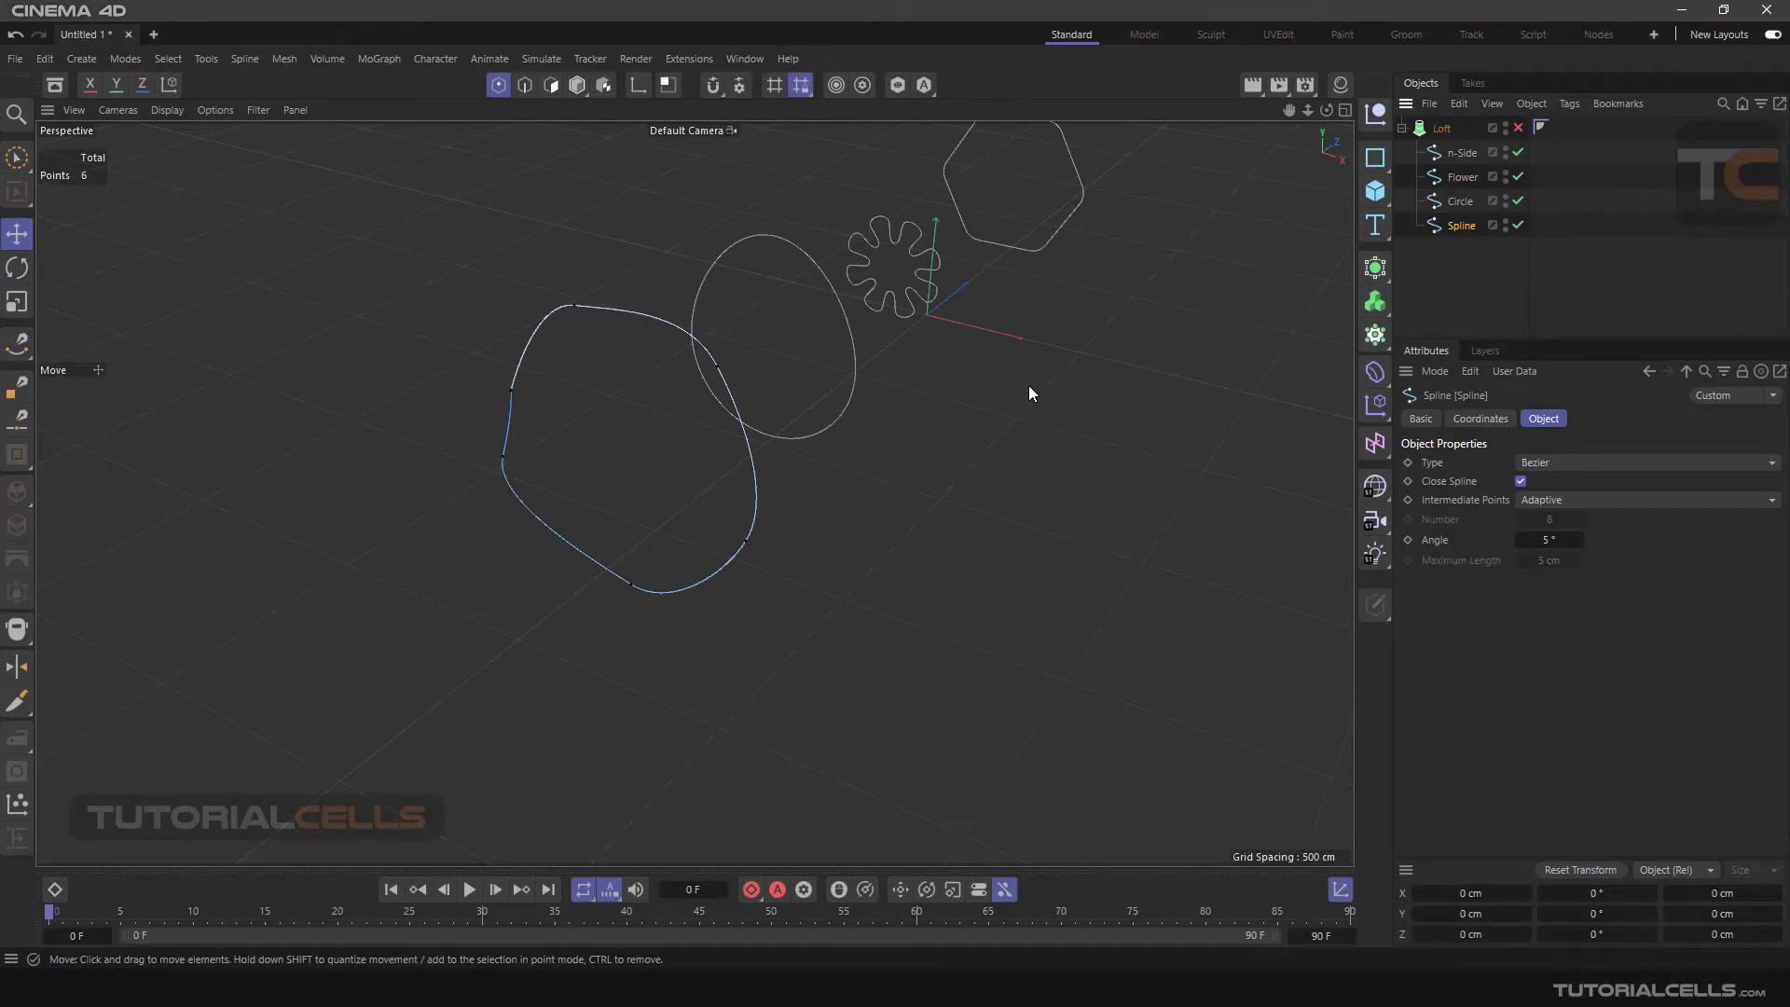
right_click(995, 304)
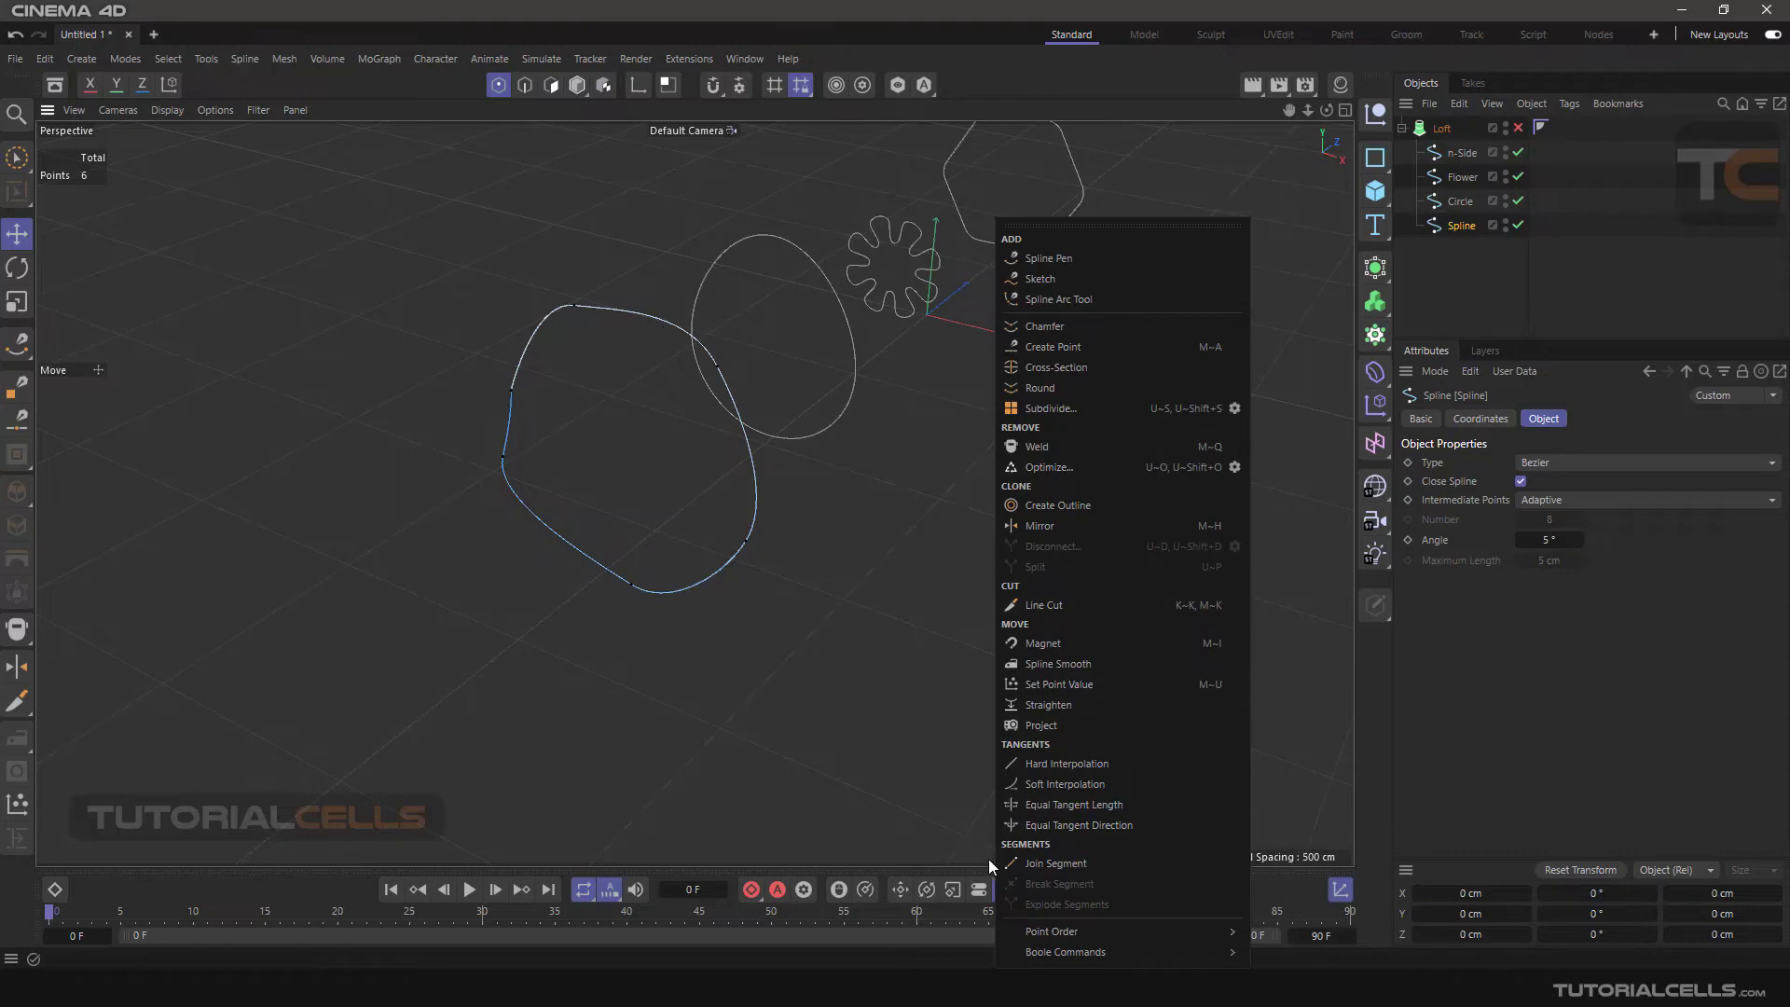
mouse_move(1070, 935)
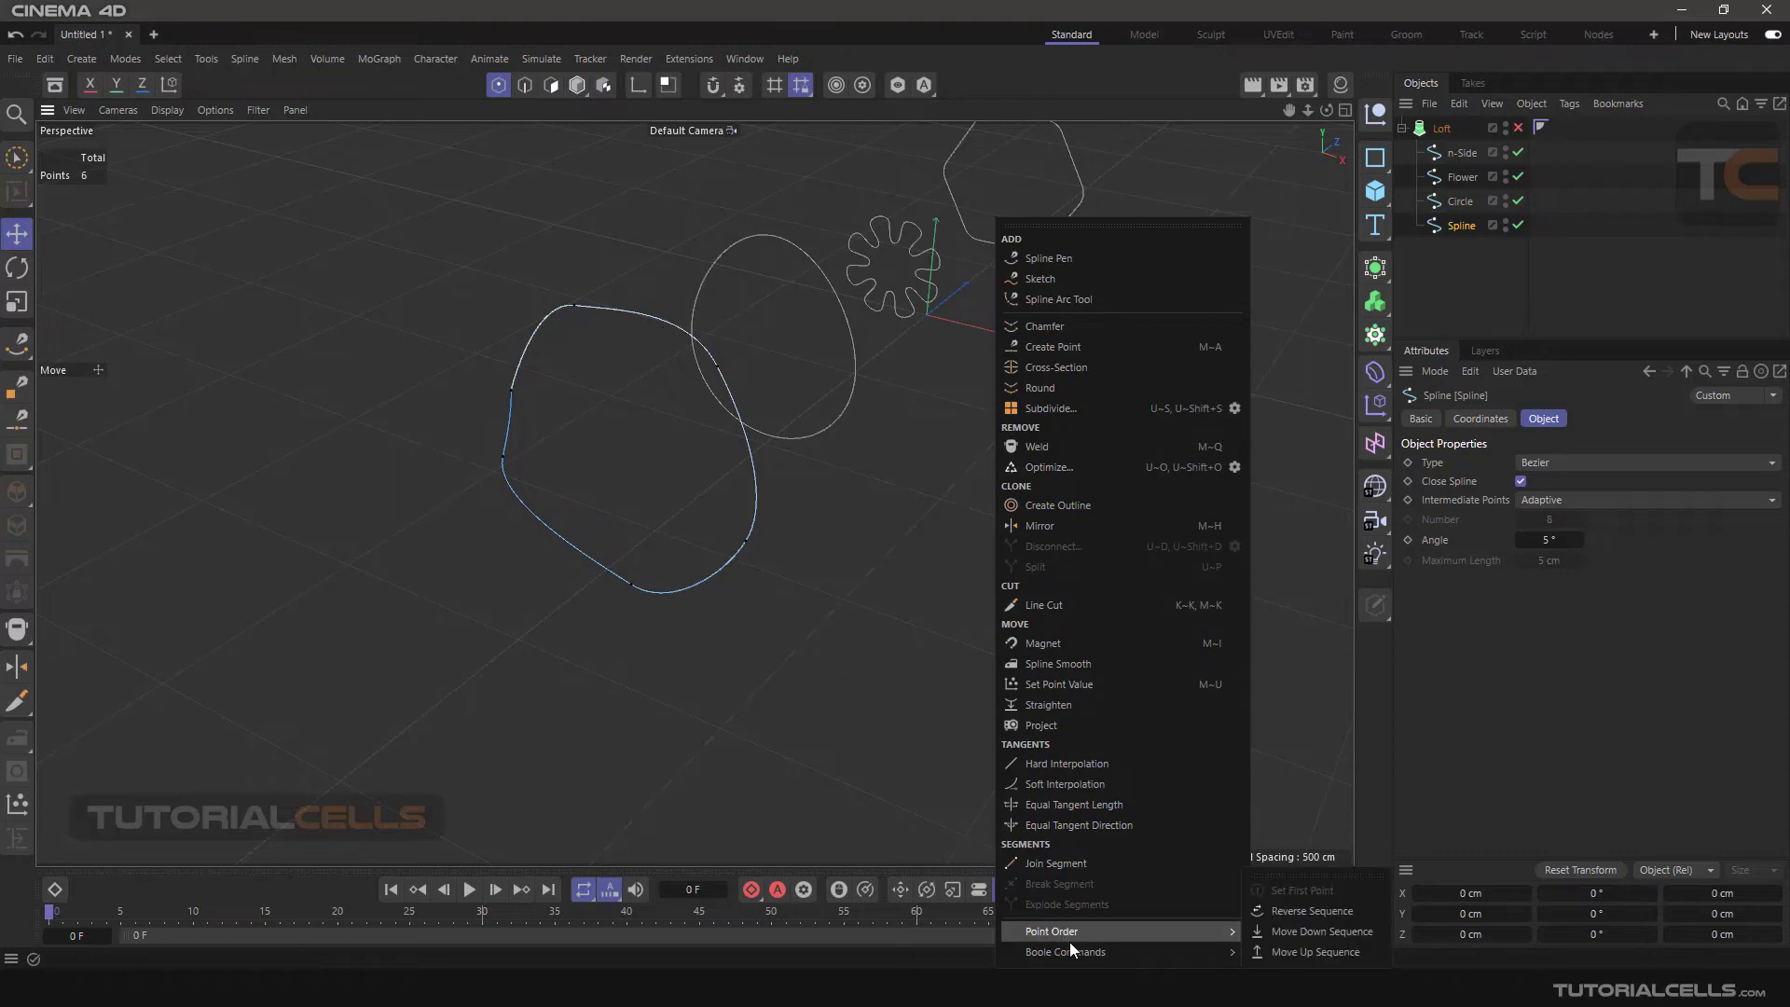
left_click(1279, 913)
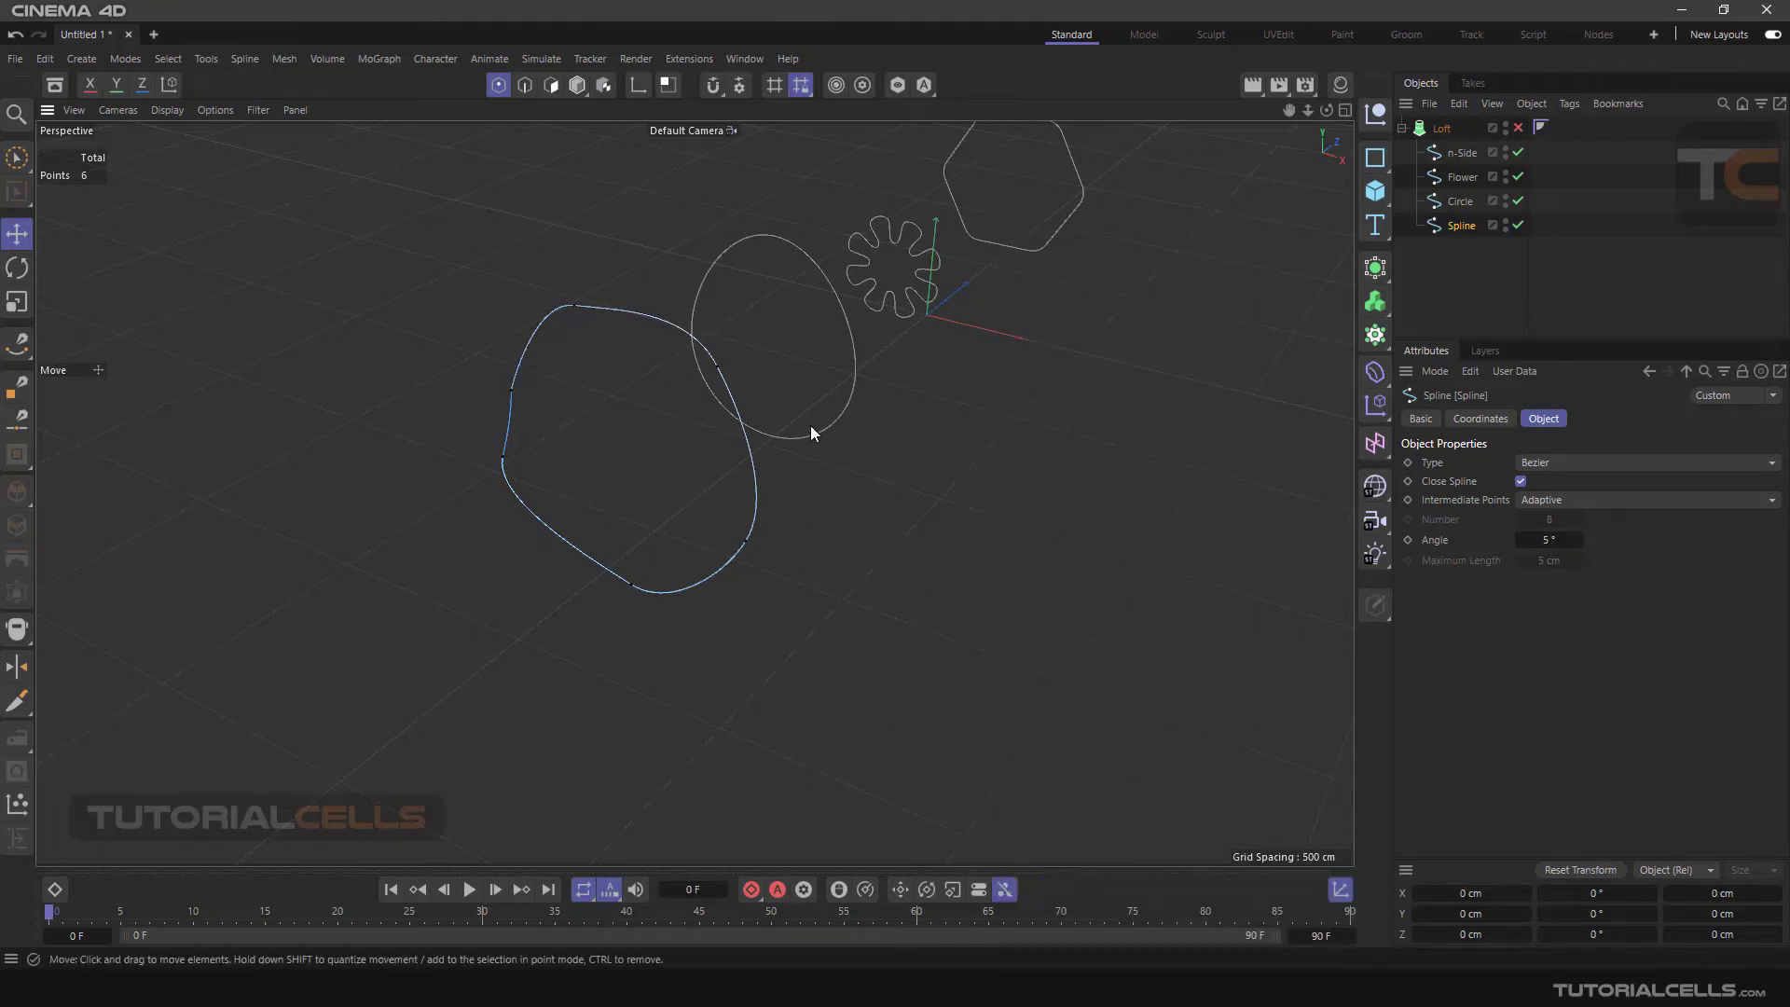
left_click_drag(1468, 271, 1424, 137)
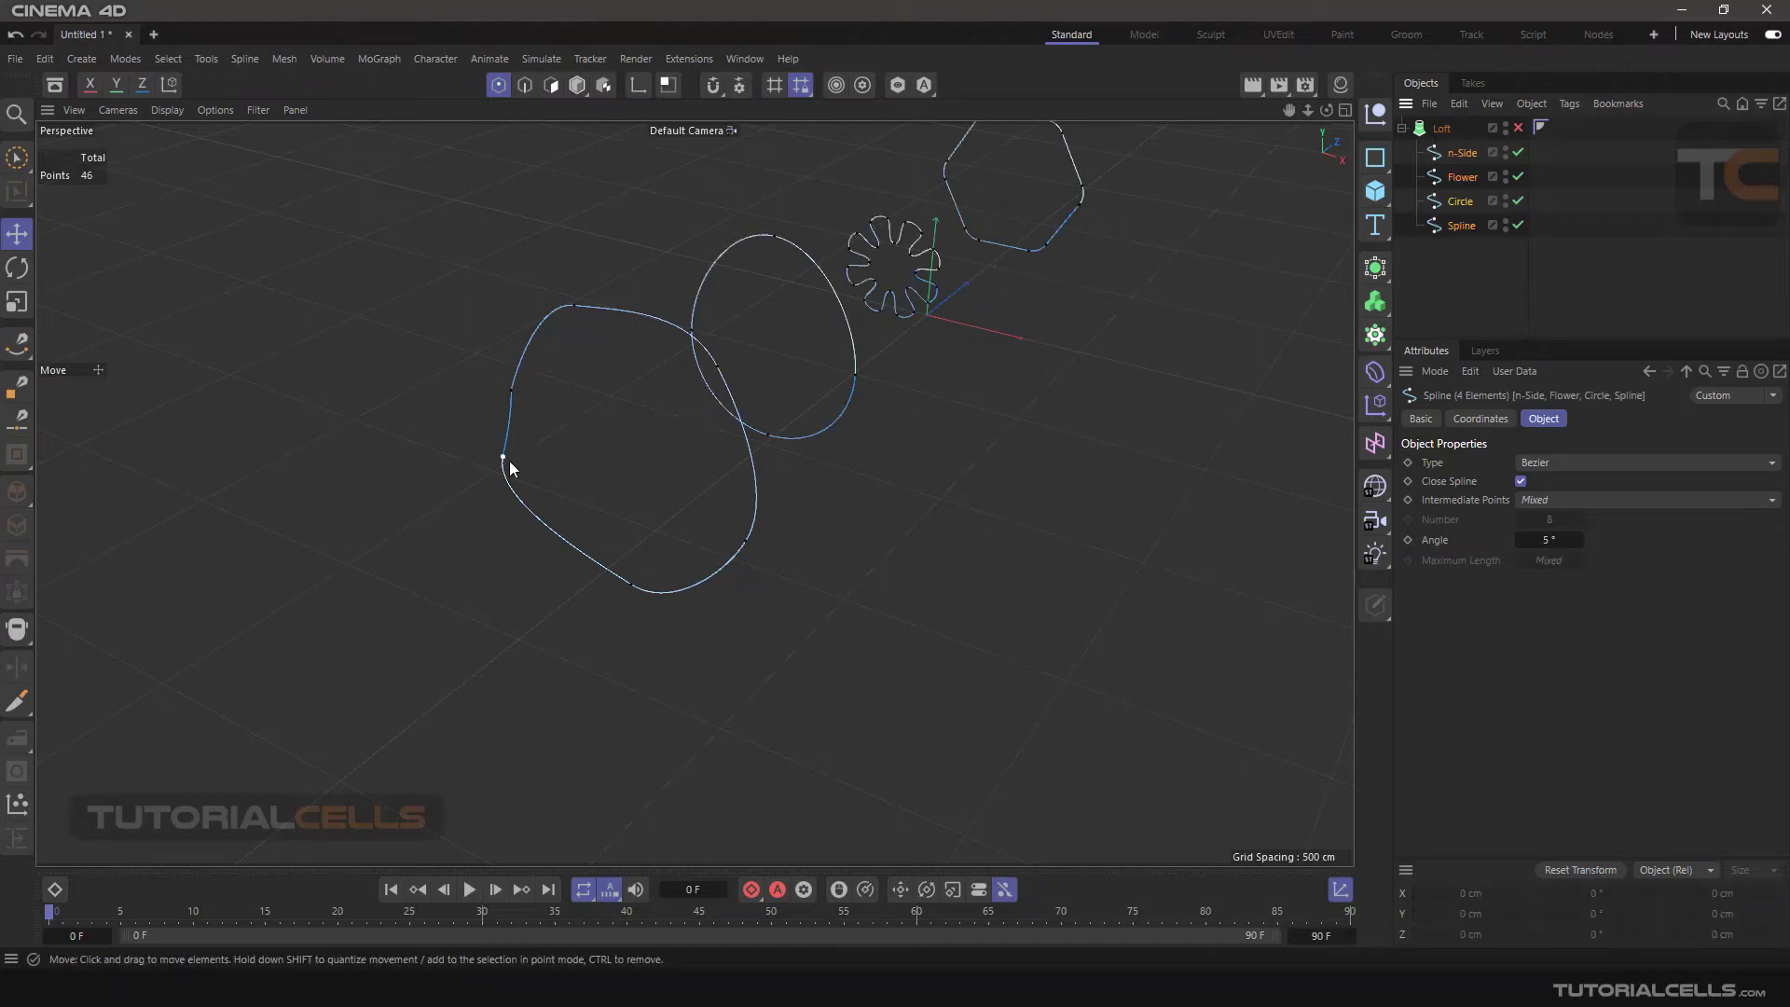
left_click(1460, 226)
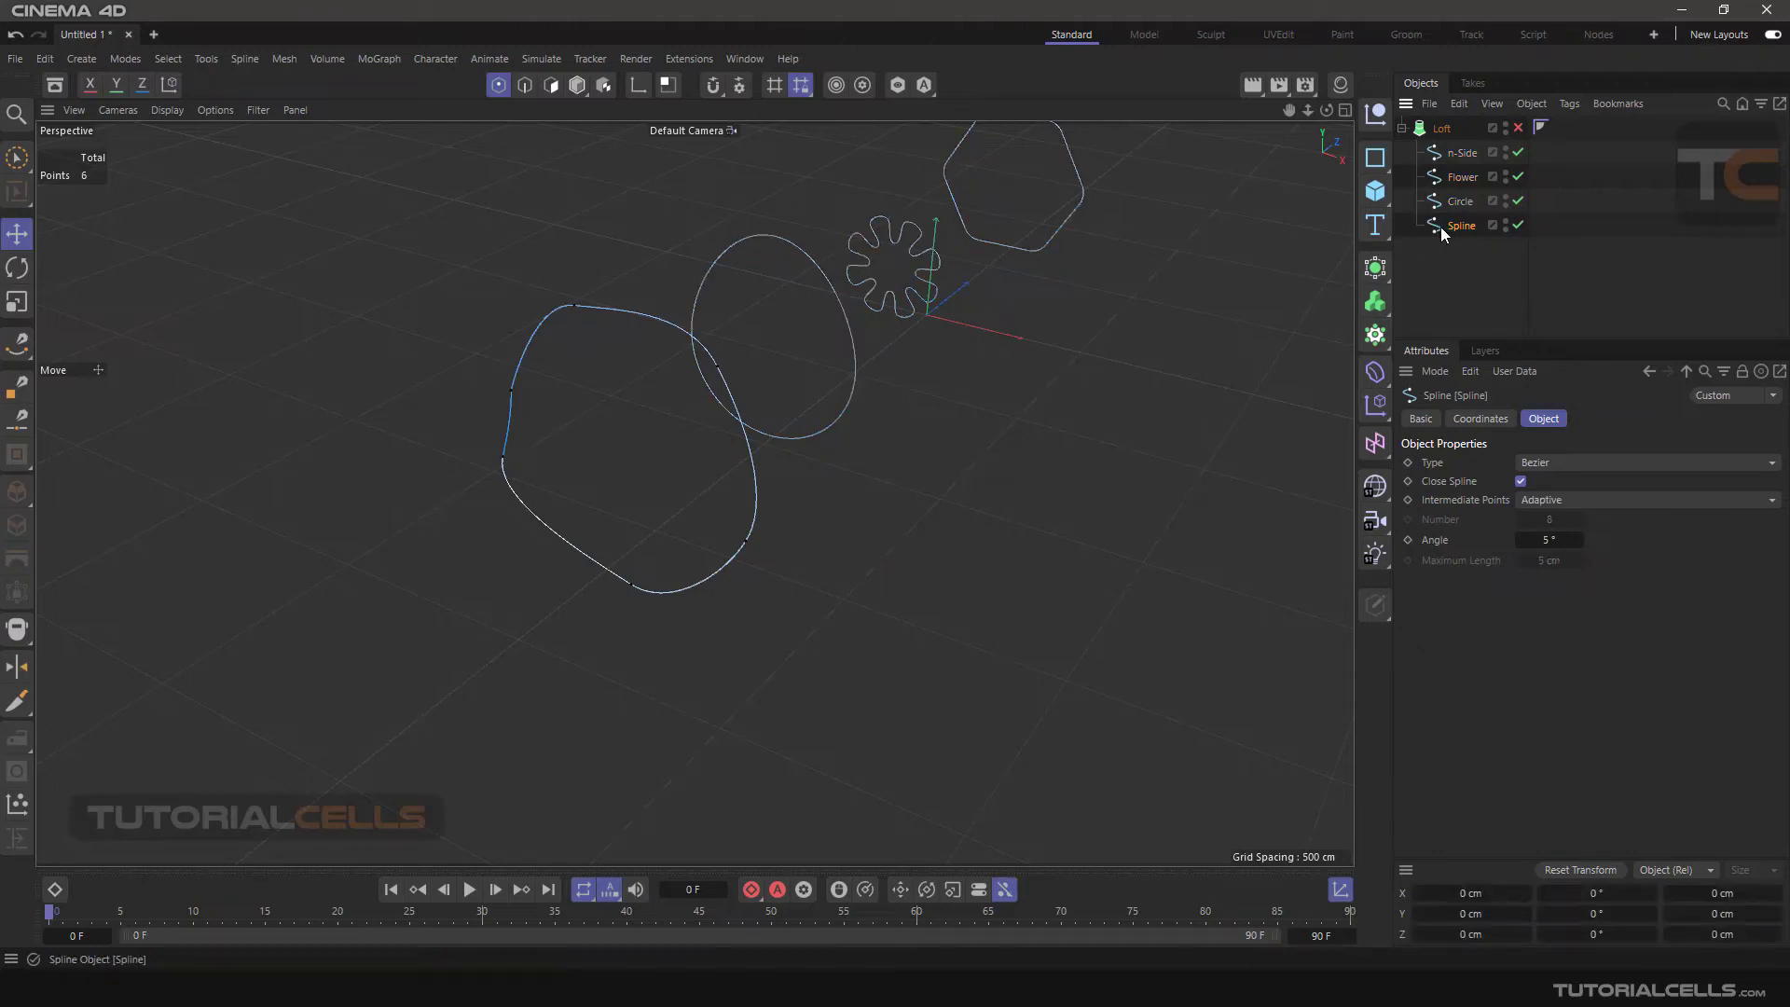
left_click(17, 267)
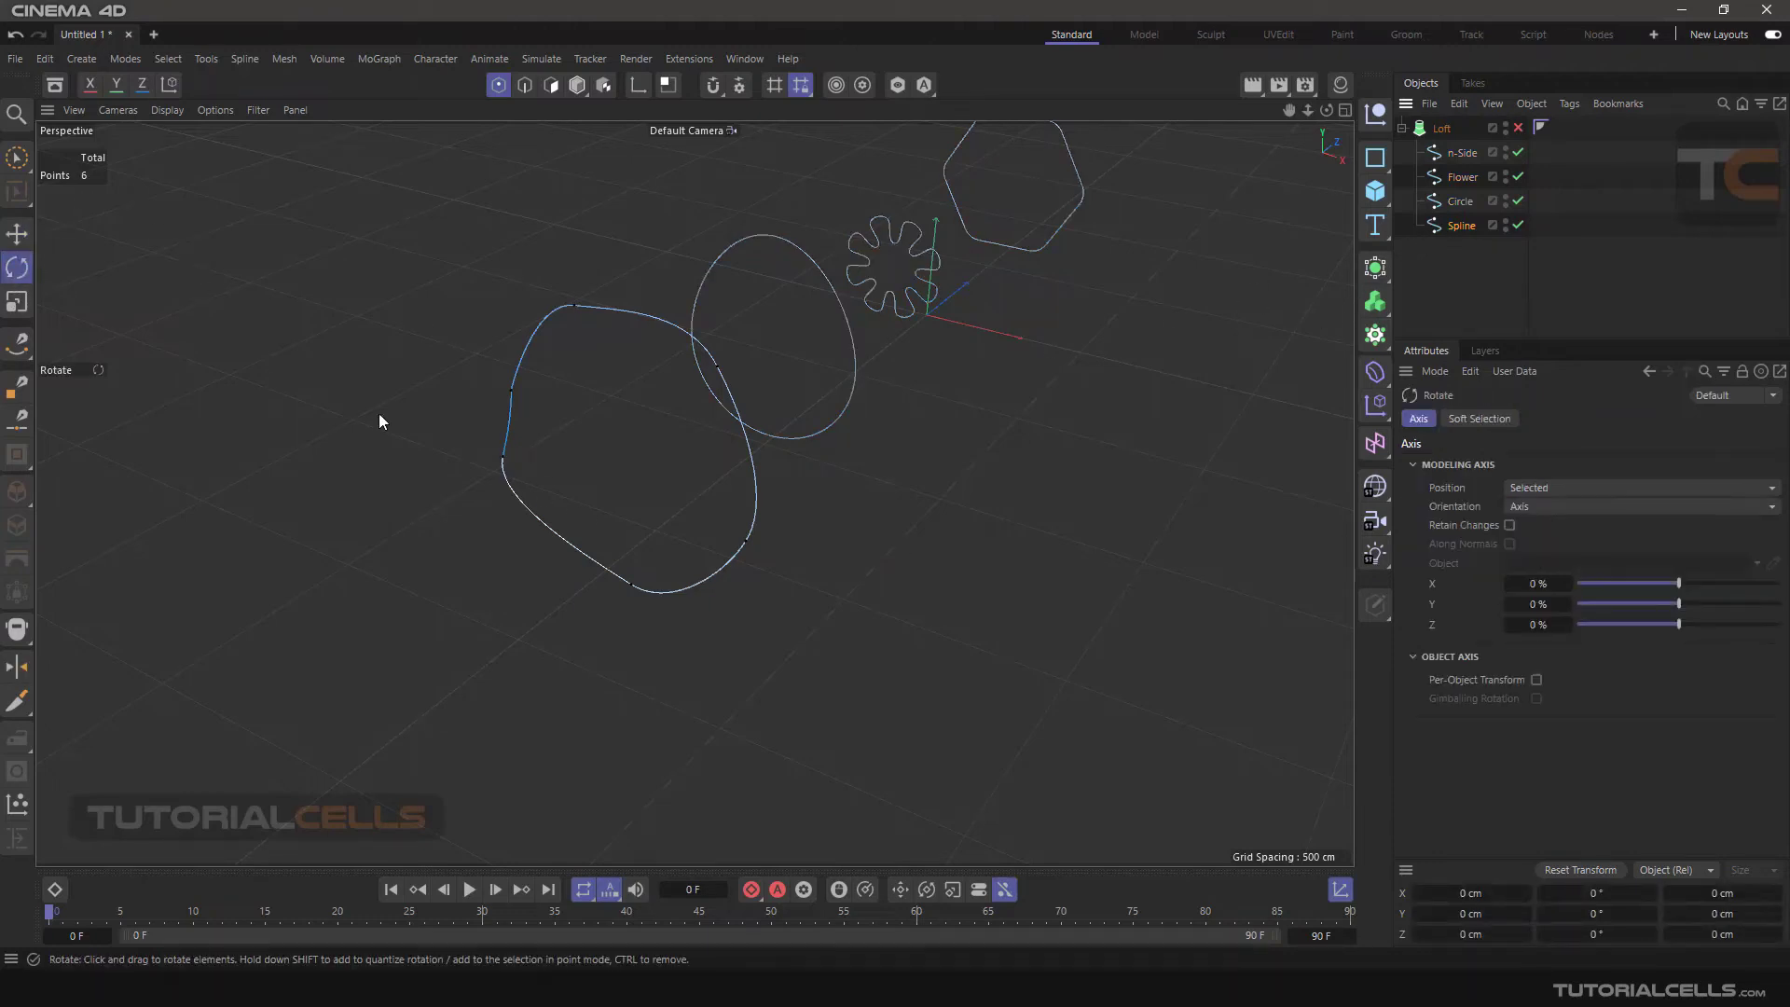
left_click(577, 85)
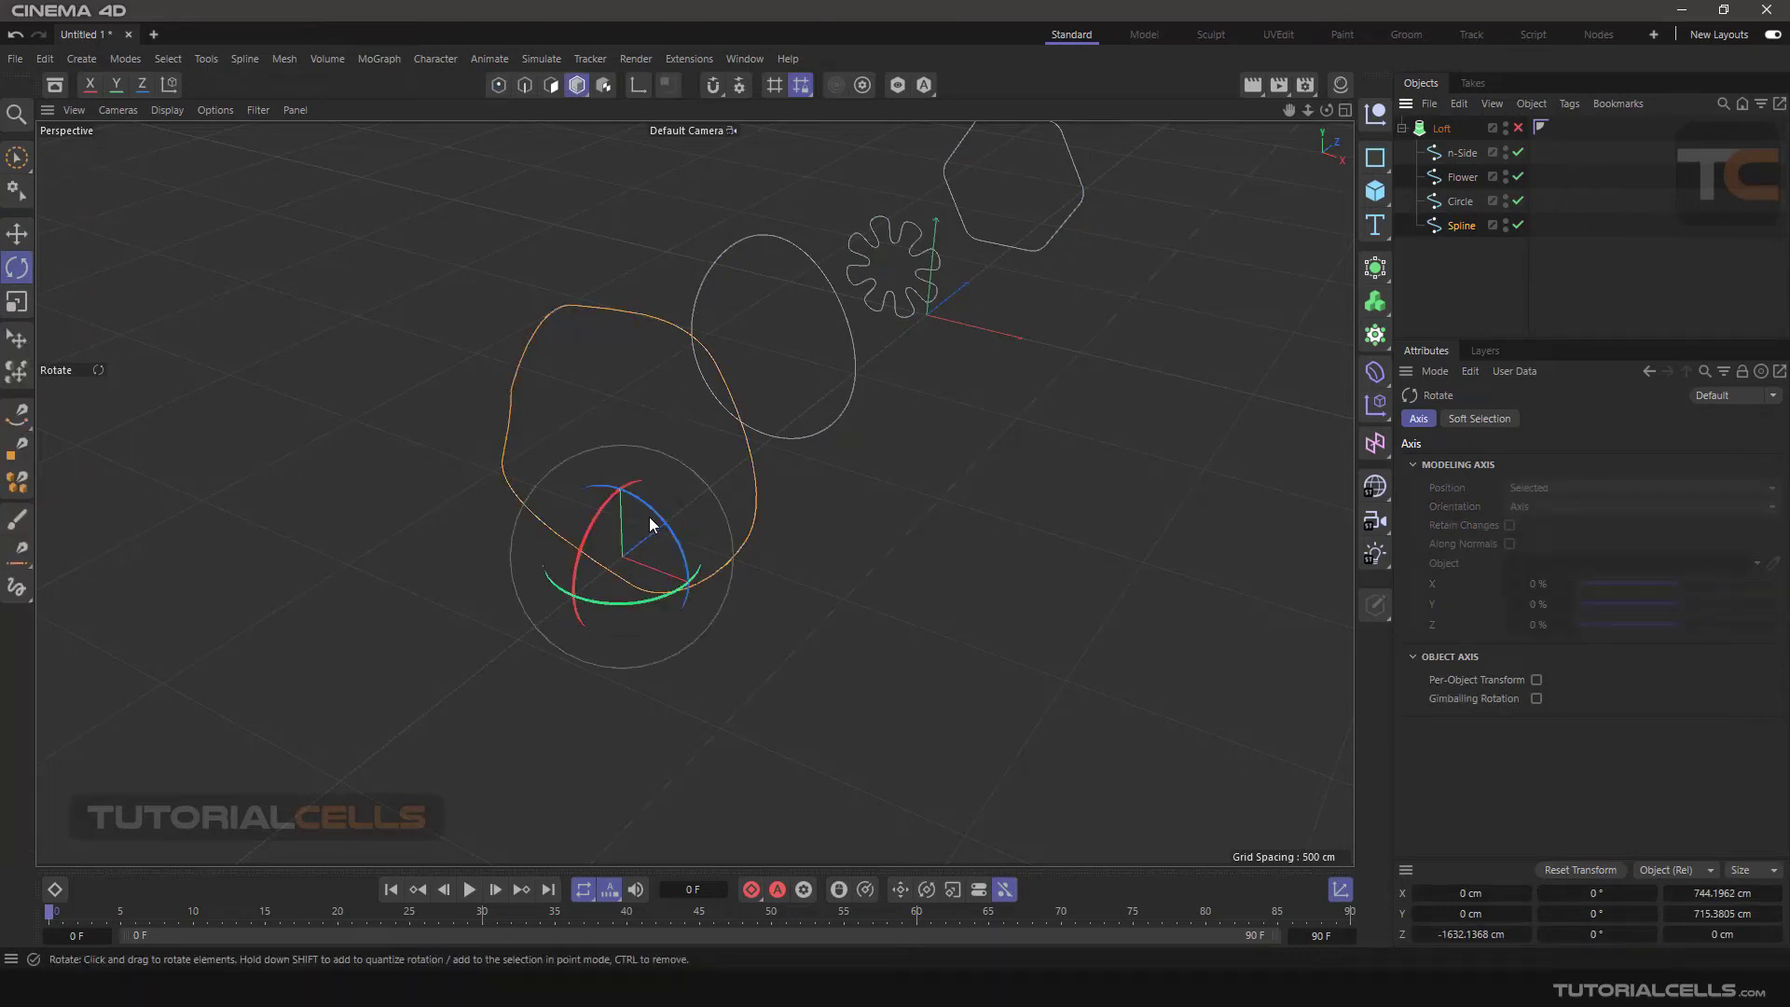
left_click(499, 86)
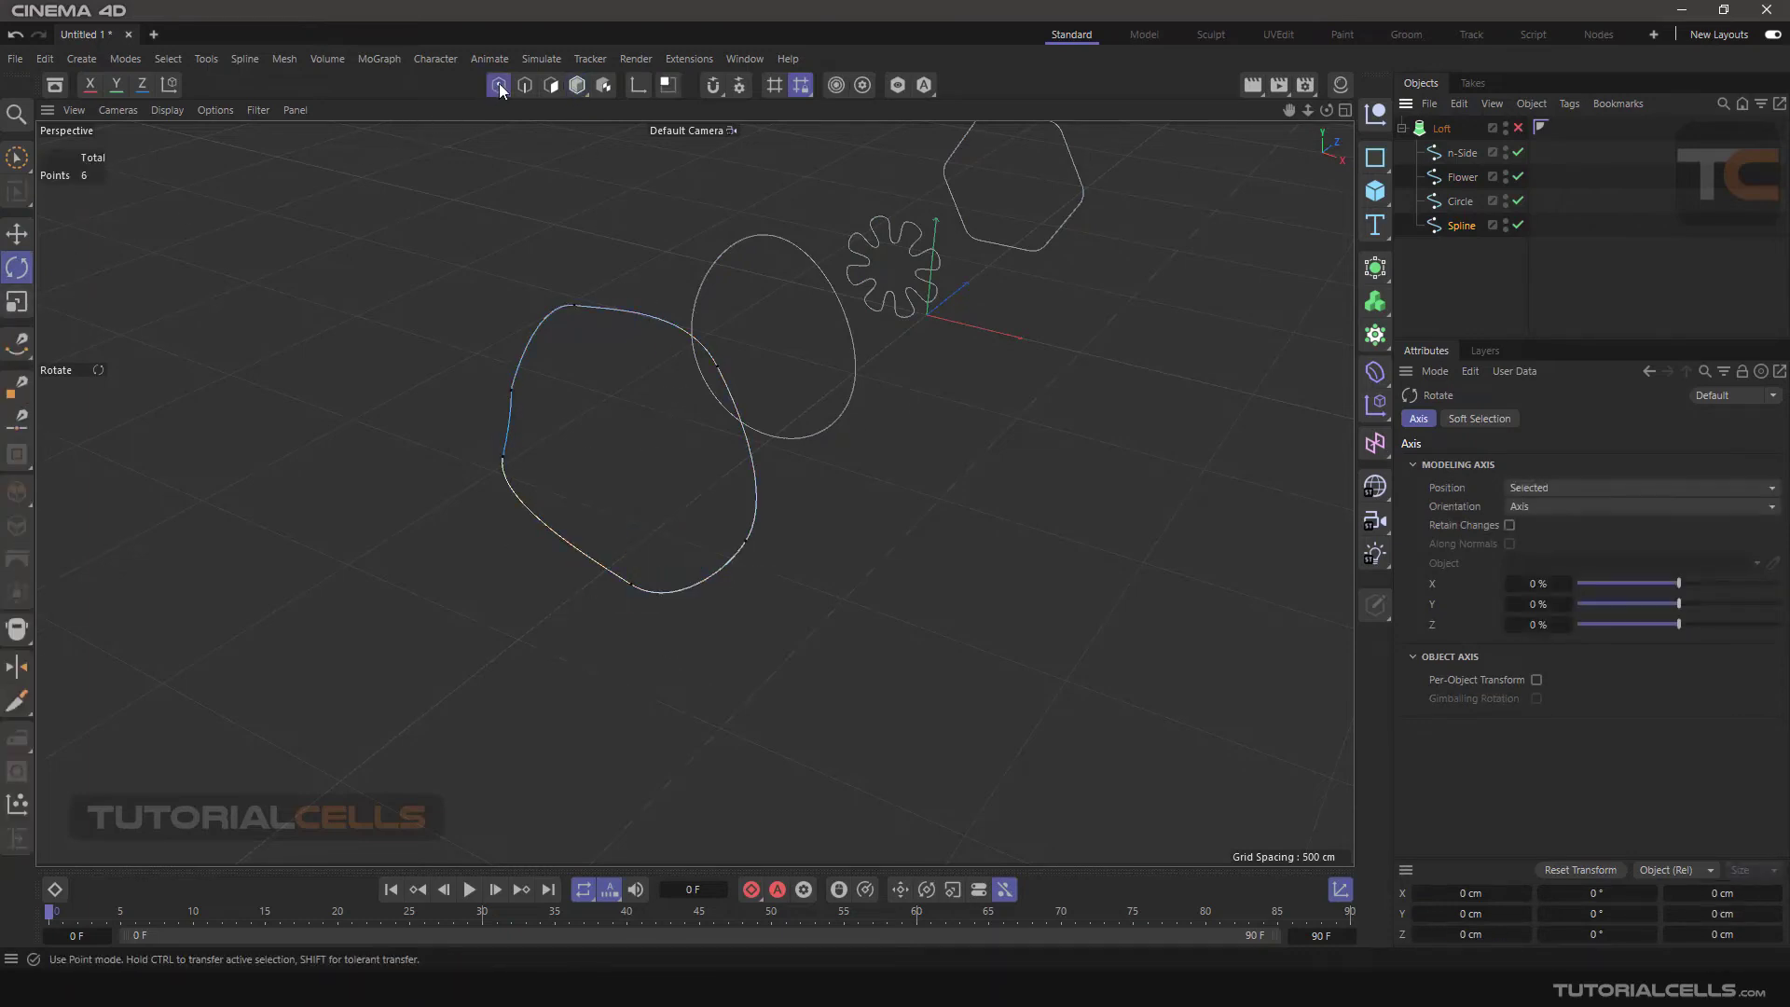
- Detach the Point Order commands and shift the drawn spline's first point with Move Down and Move Up Sequence to line up with the Circle's
right_click(989, 372)
mouse_move(1097, 932)
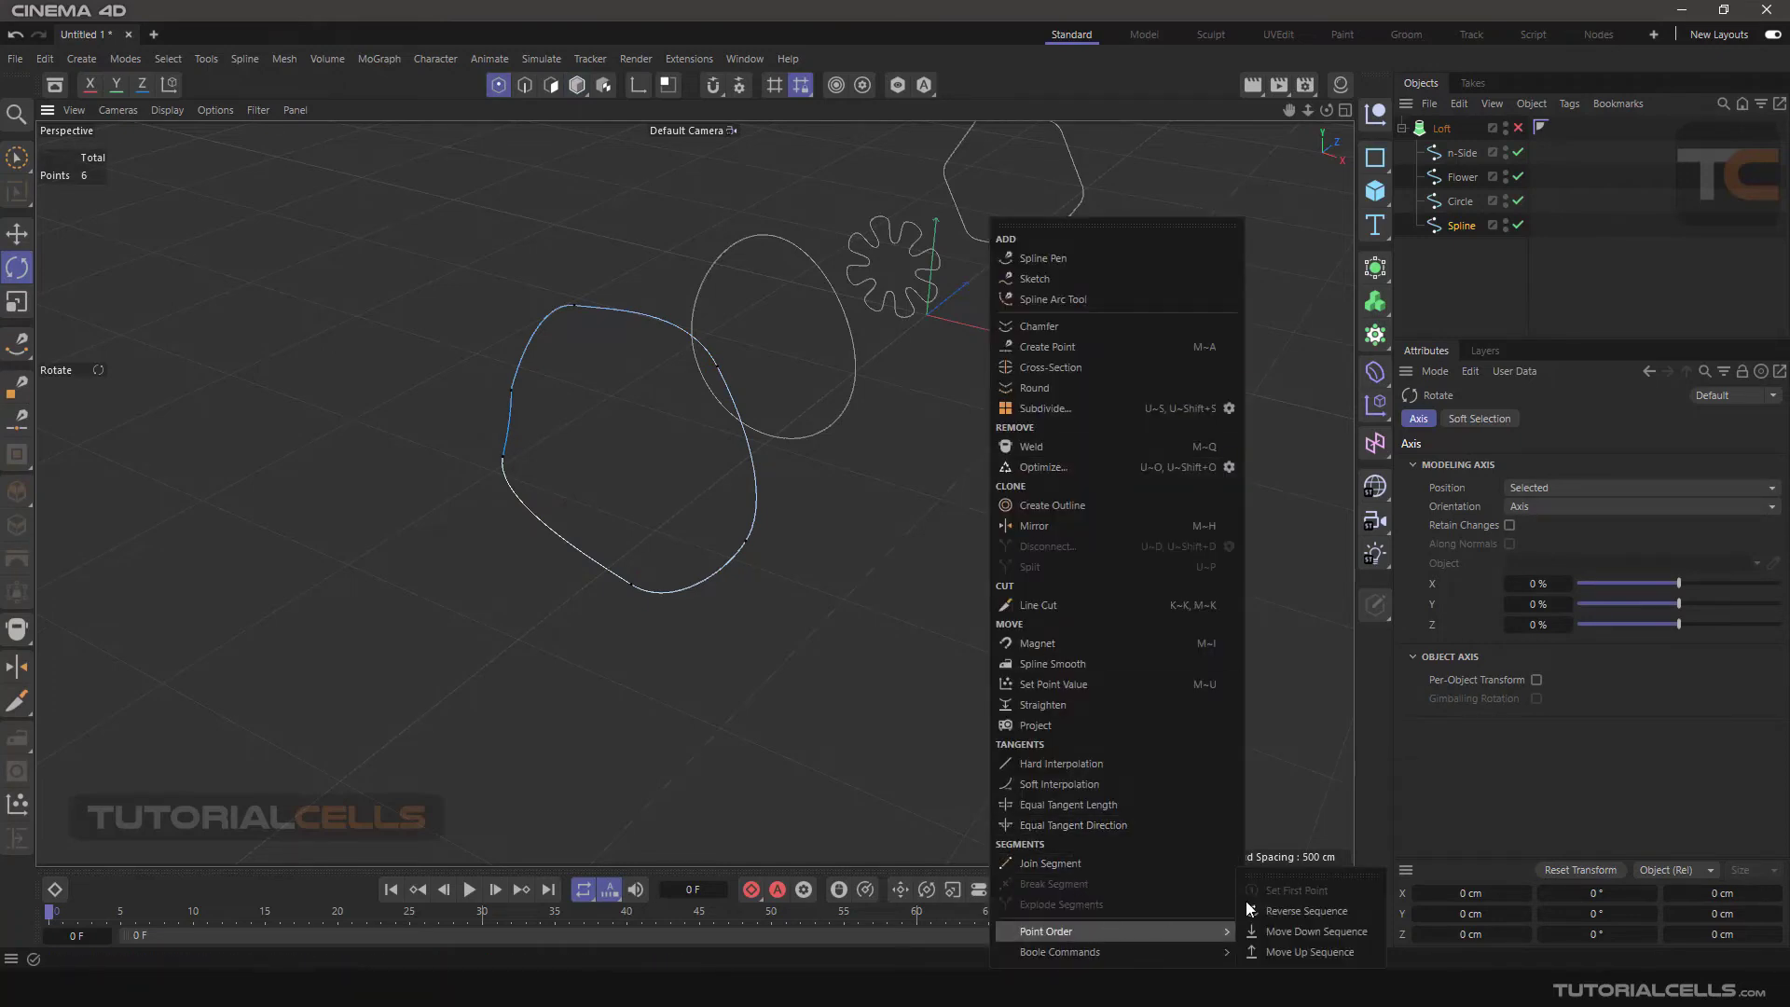
left_click(1300, 877)
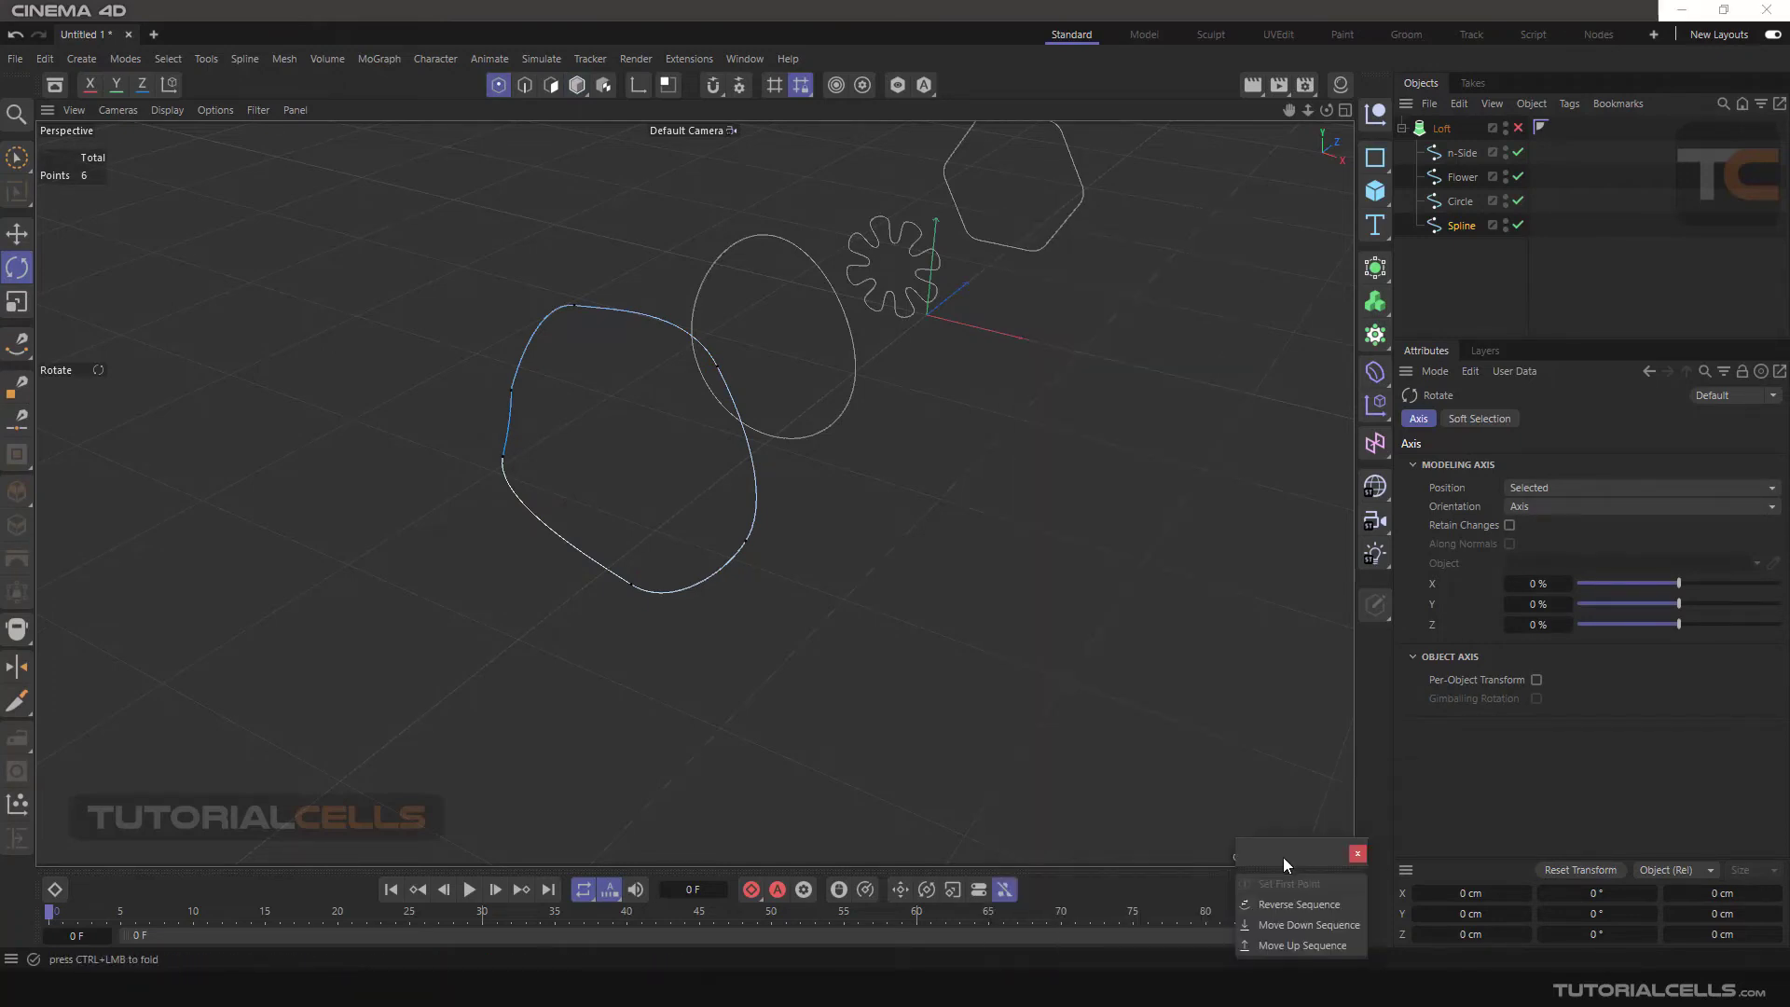
left_click_drag(1283, 858, 1141, 479)
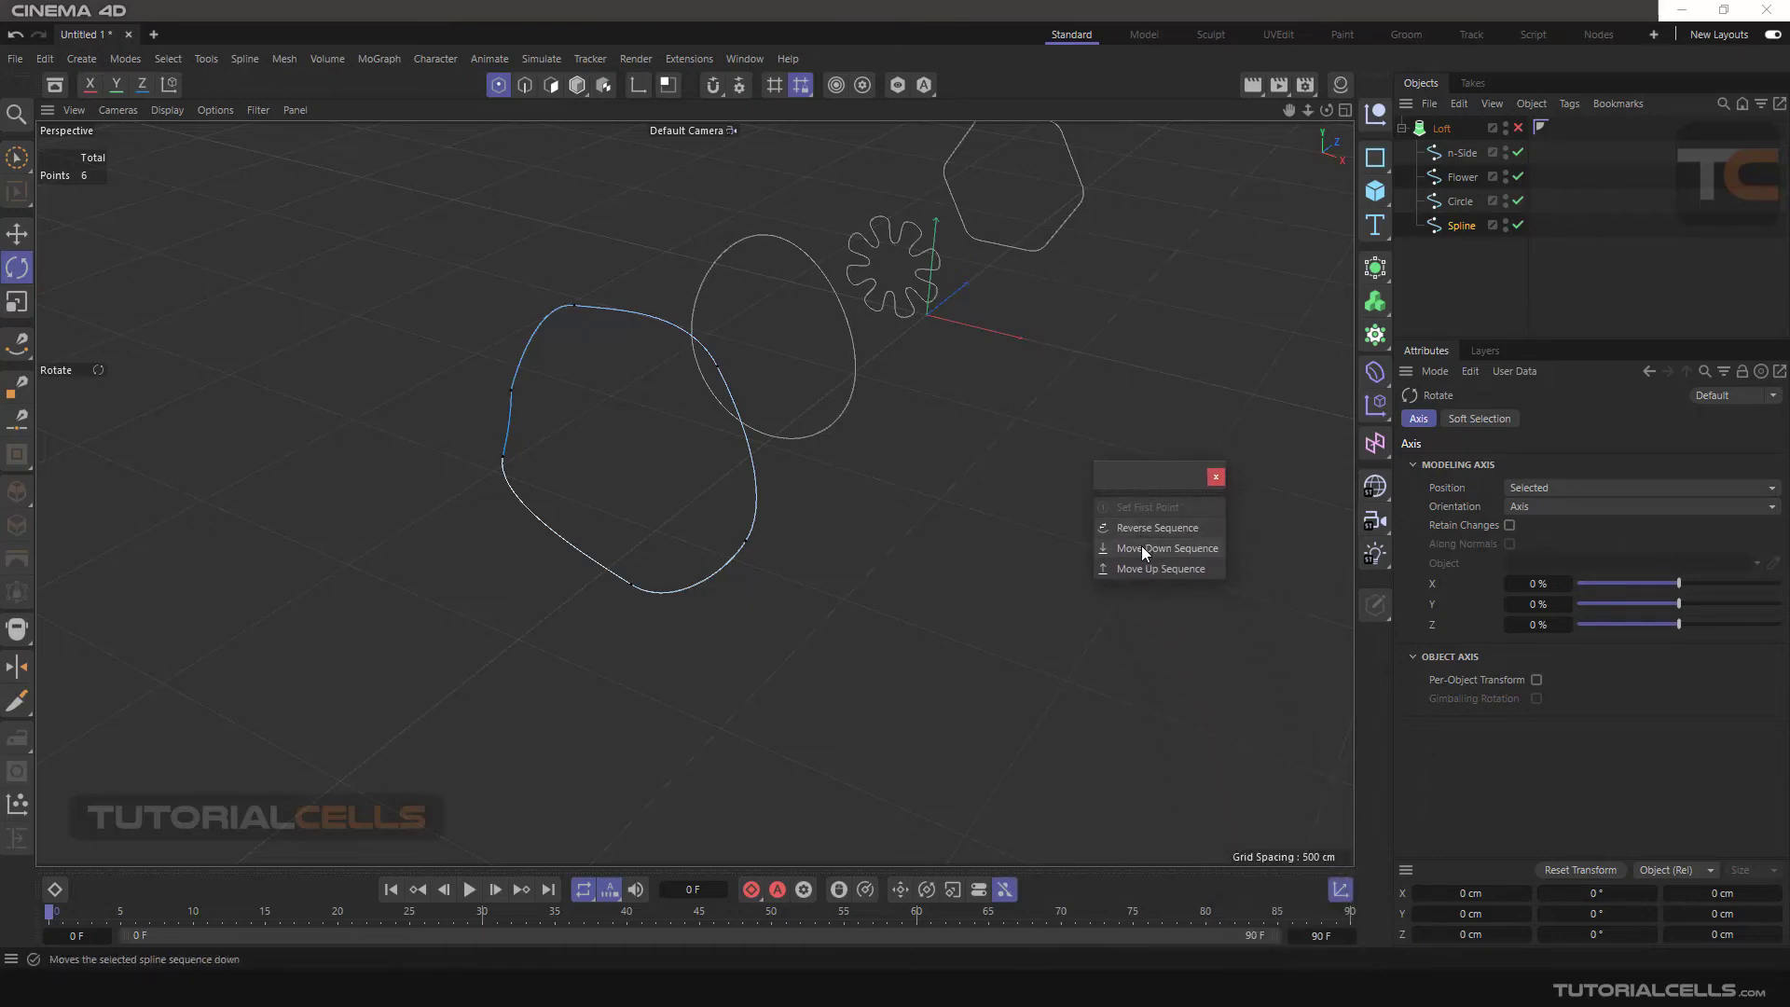
left_click(1155, 552)
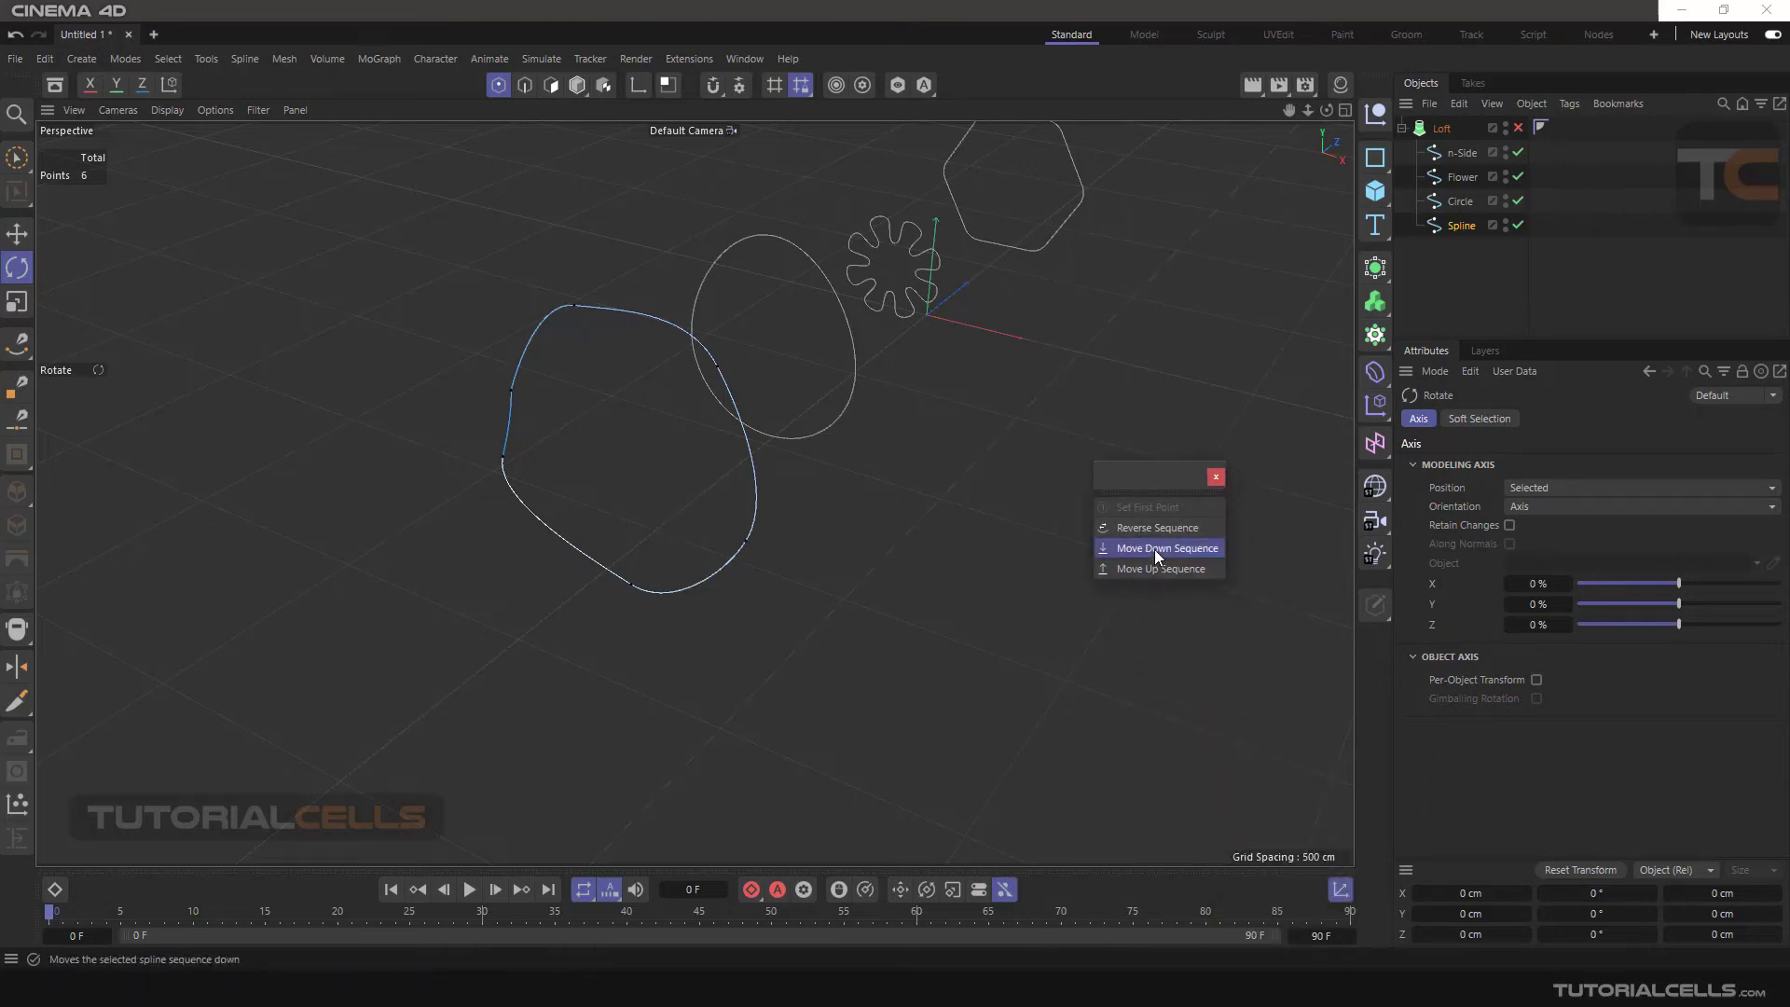
left_click(1154, 569)
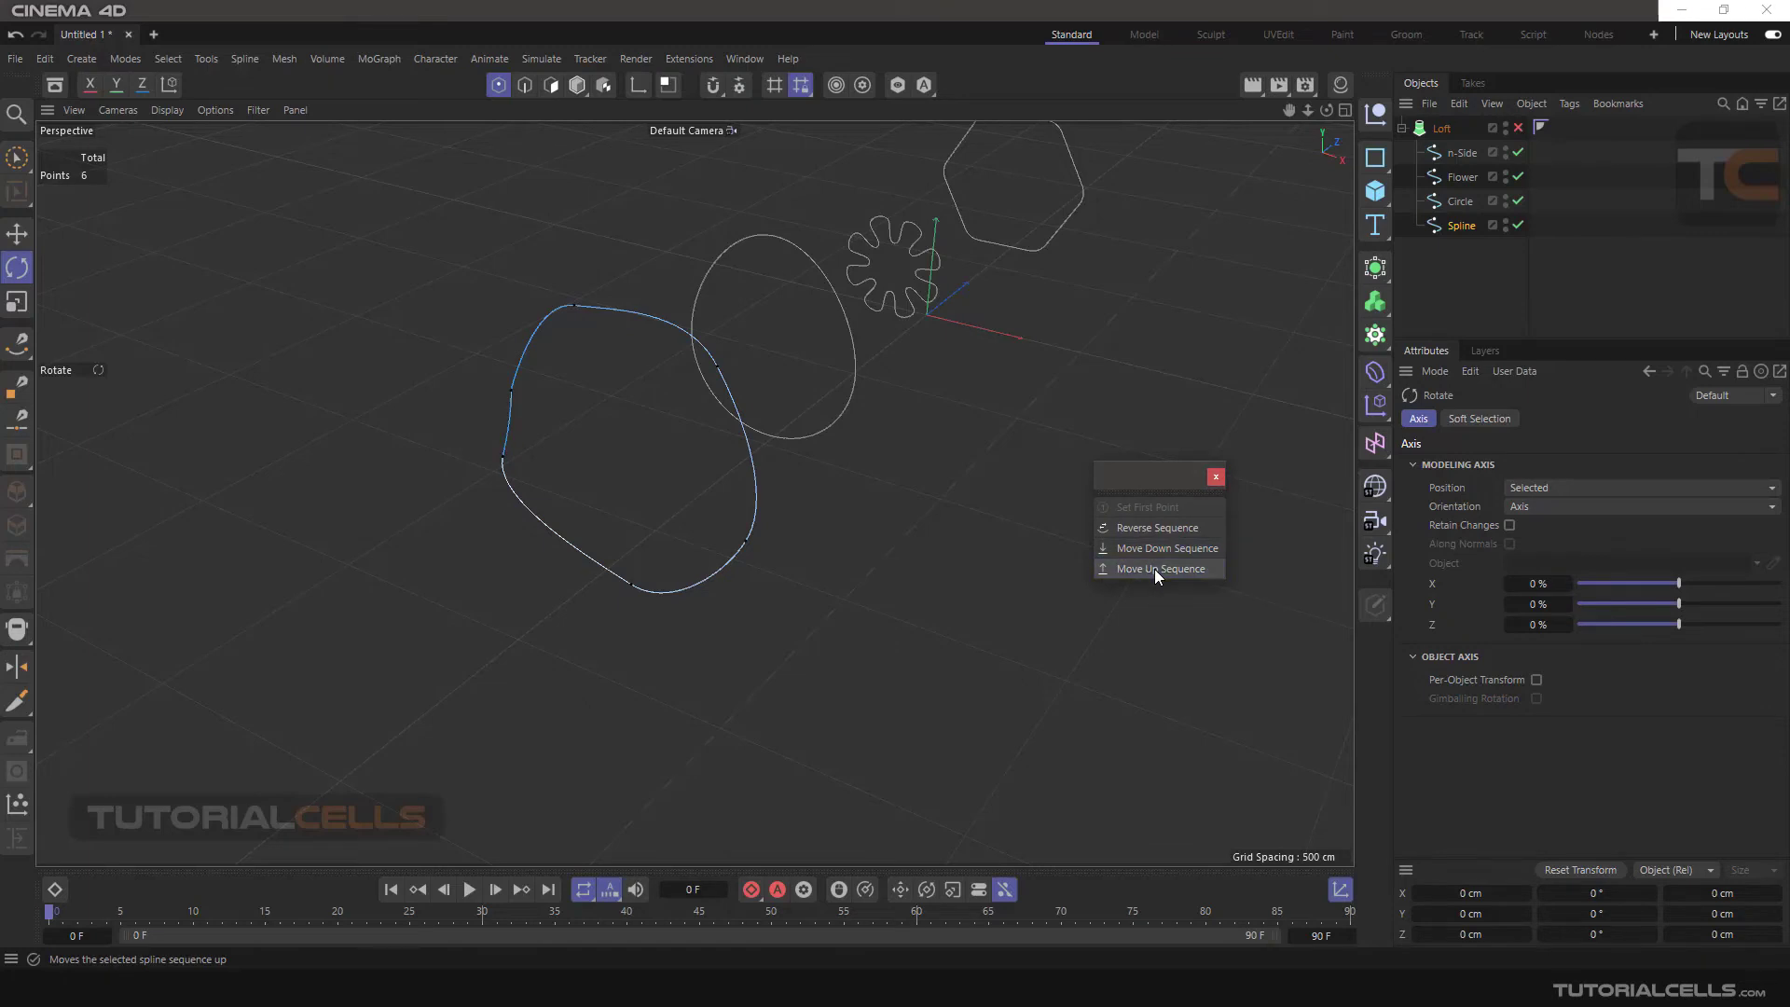
left_click(1154, 569)
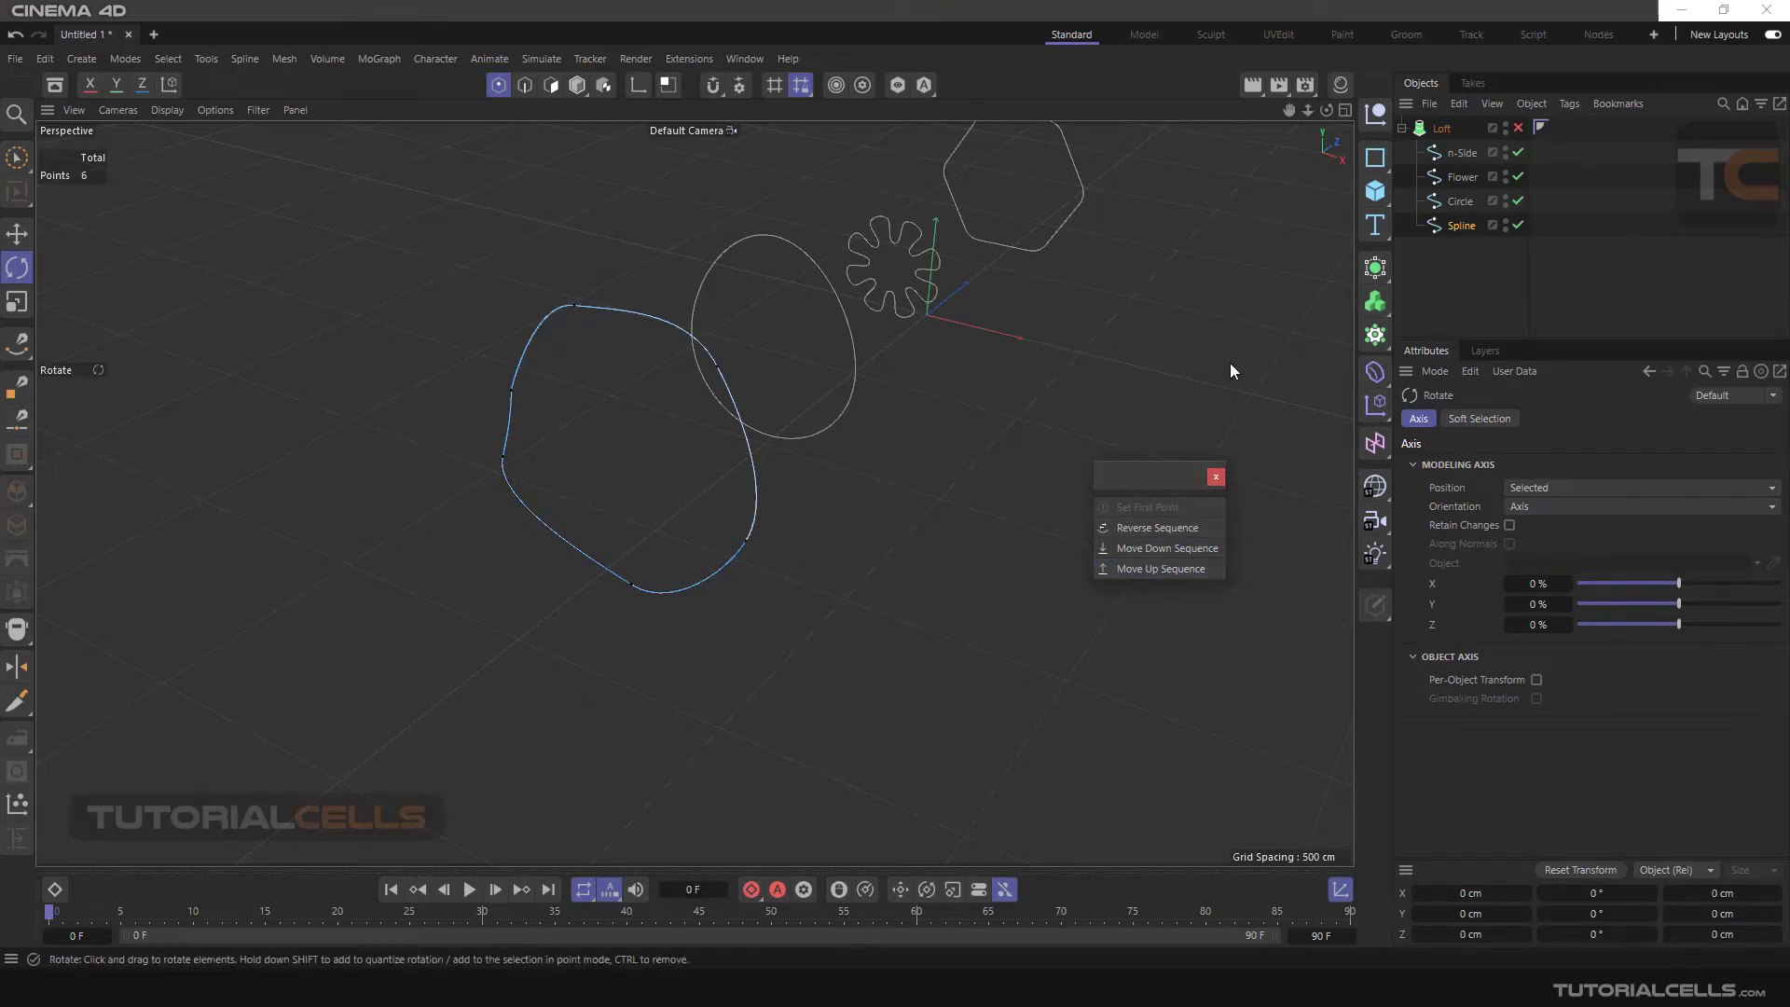
- Compare the start points of all four splines, close the detached Point Order commands and re-enable the Loft
left_click_drag(1462, 262, 1423, 149)
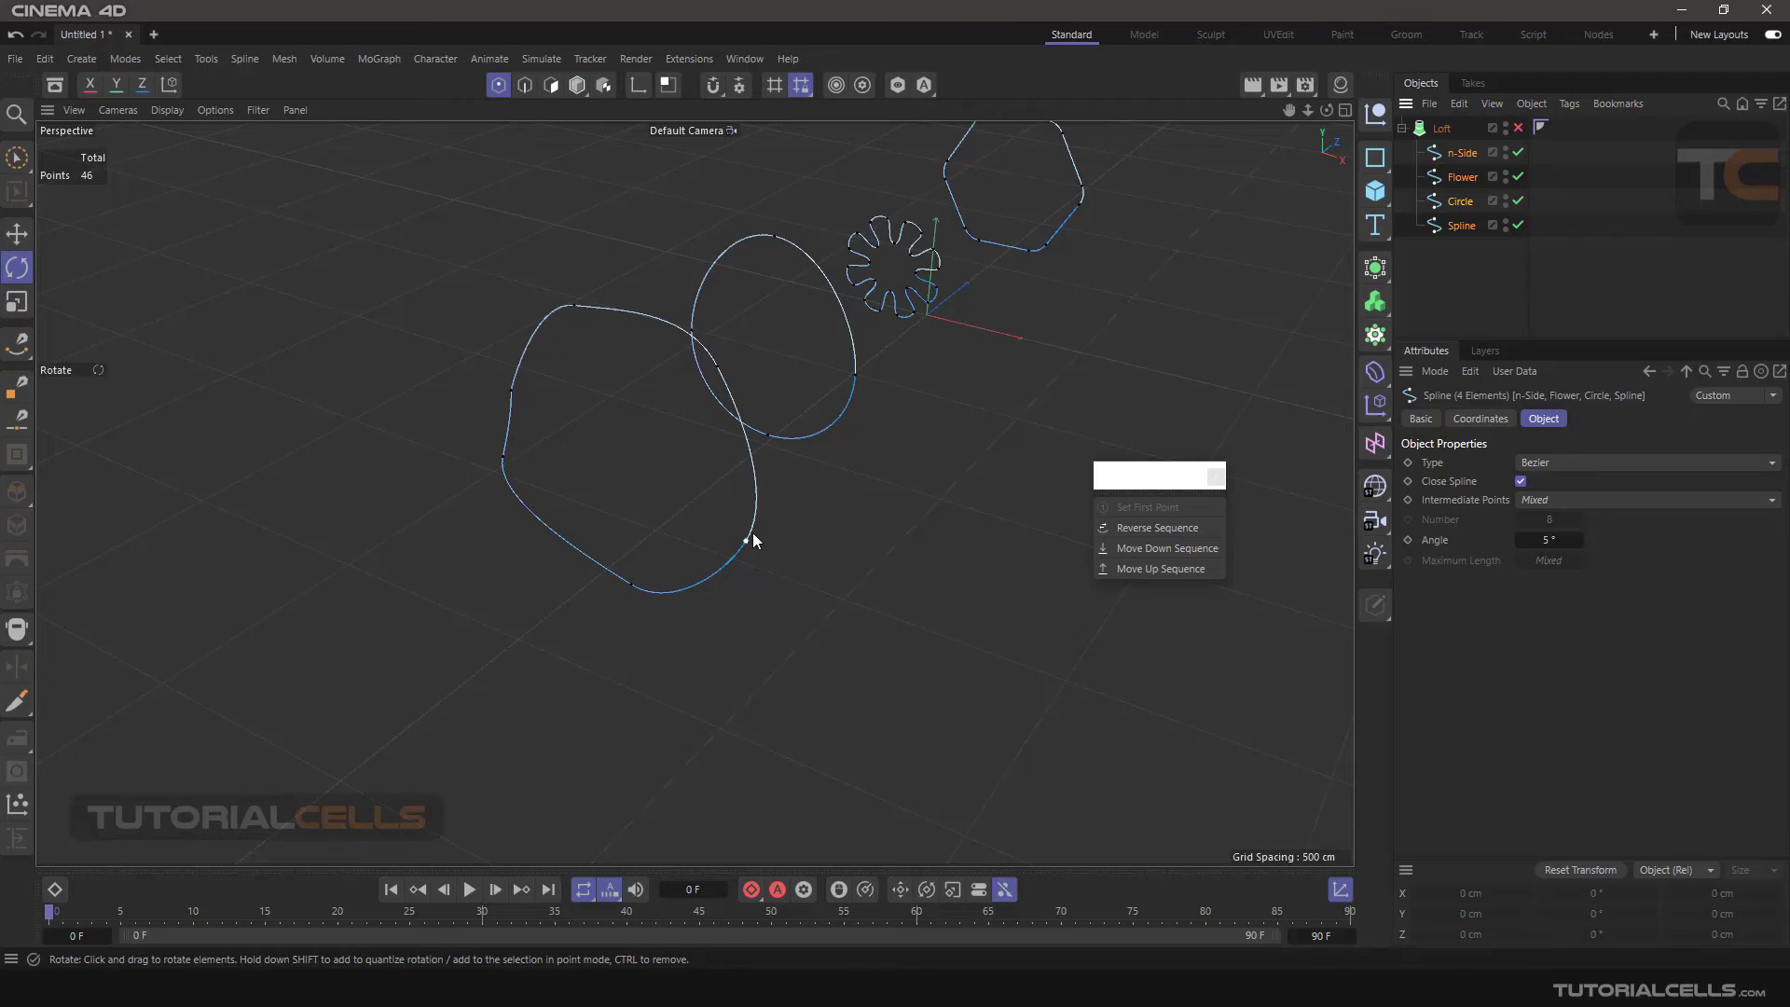
left_click(1219, 468)
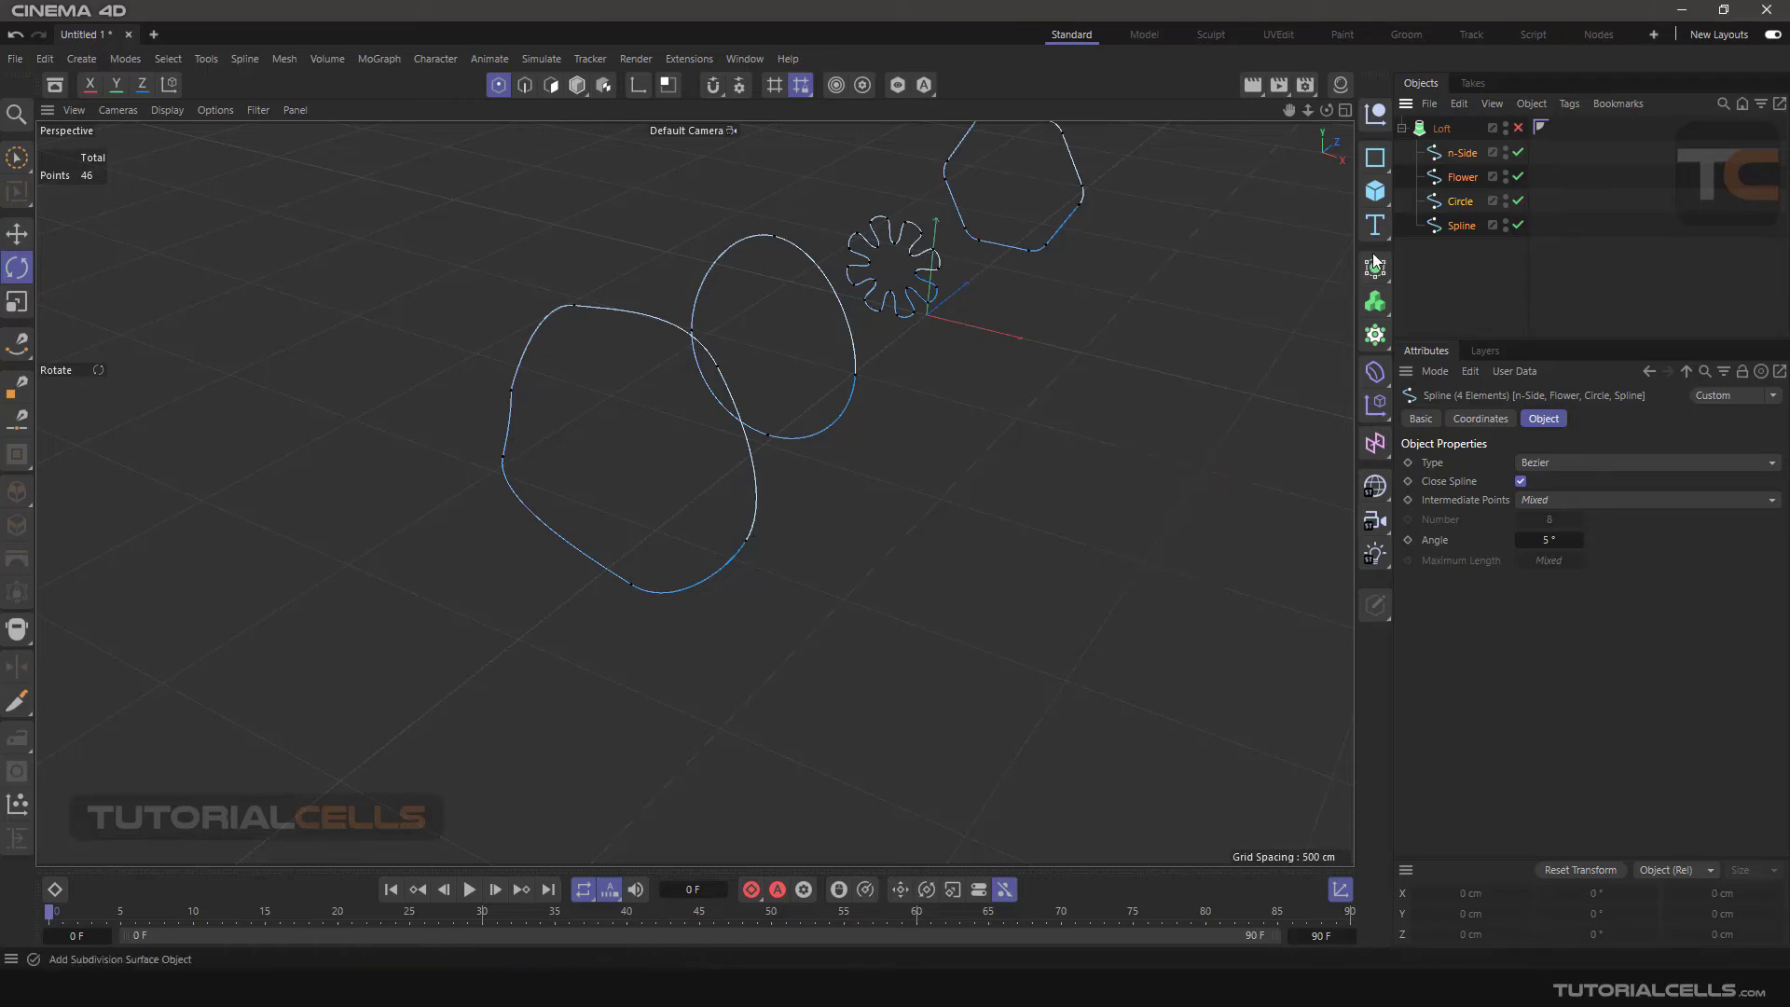
left_click(1519, 130)
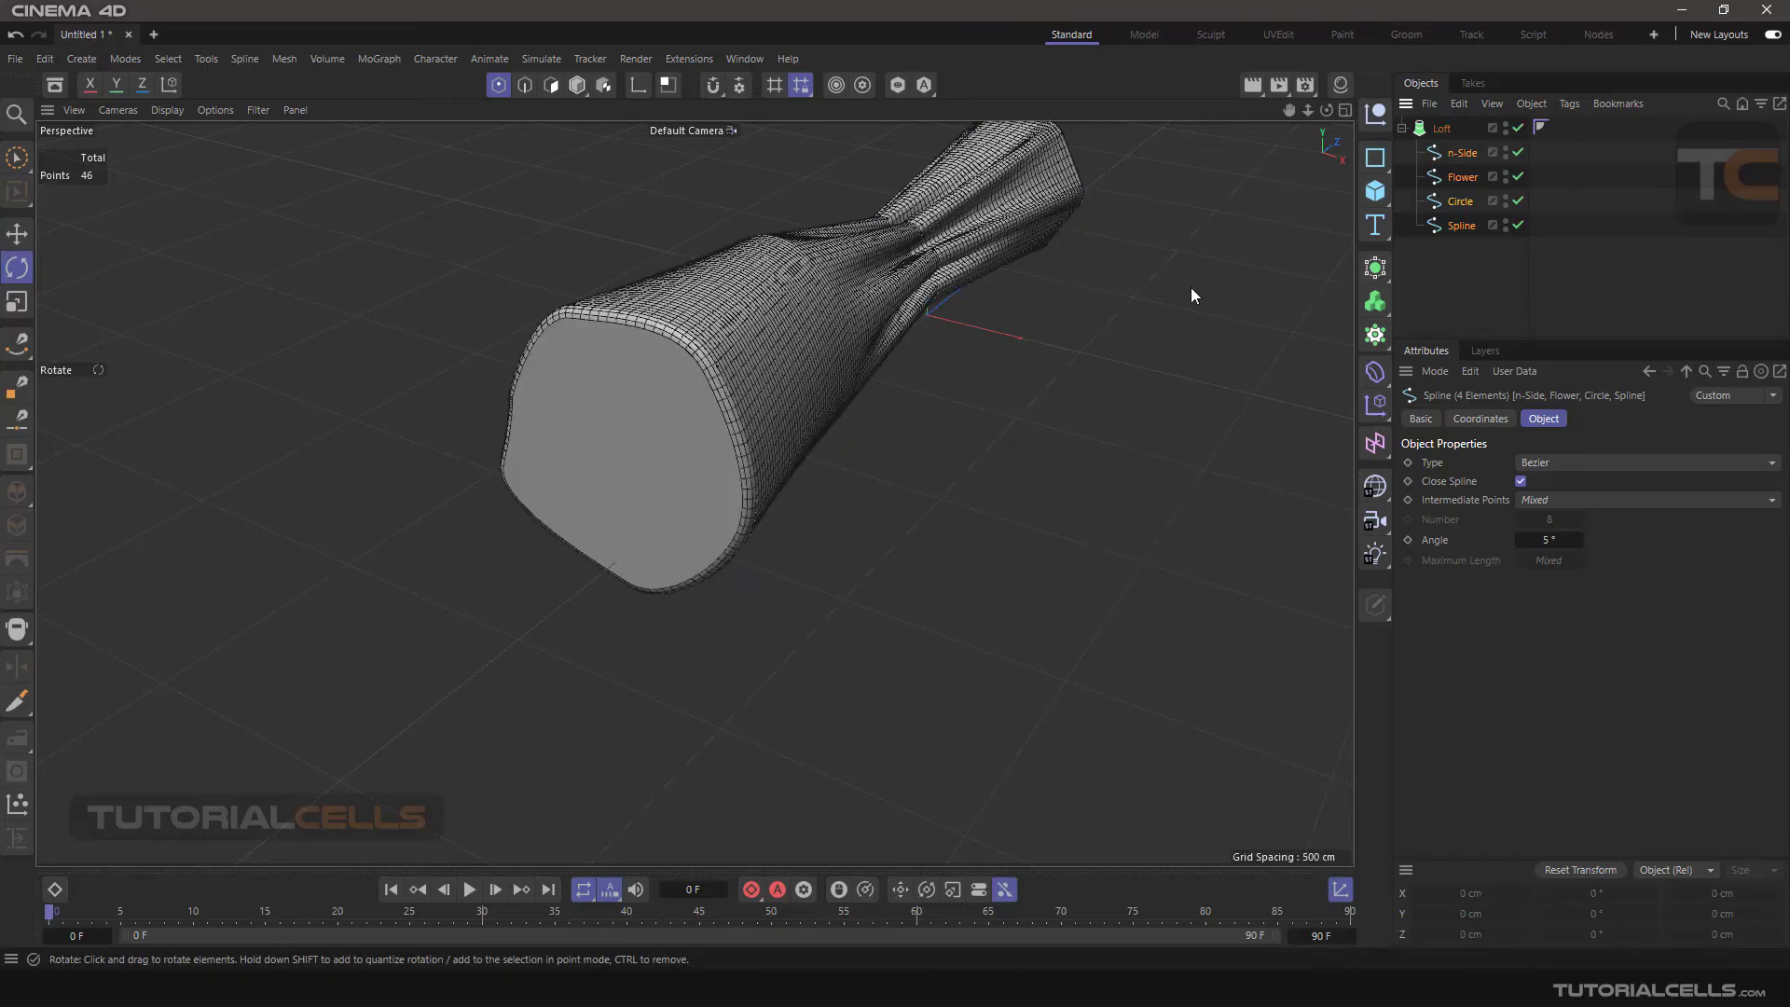
- Add a temporary n-Side spline, examine its Reverse option, and delete the spline
left_click_drag(1190, 287, 849, 466, "alt")
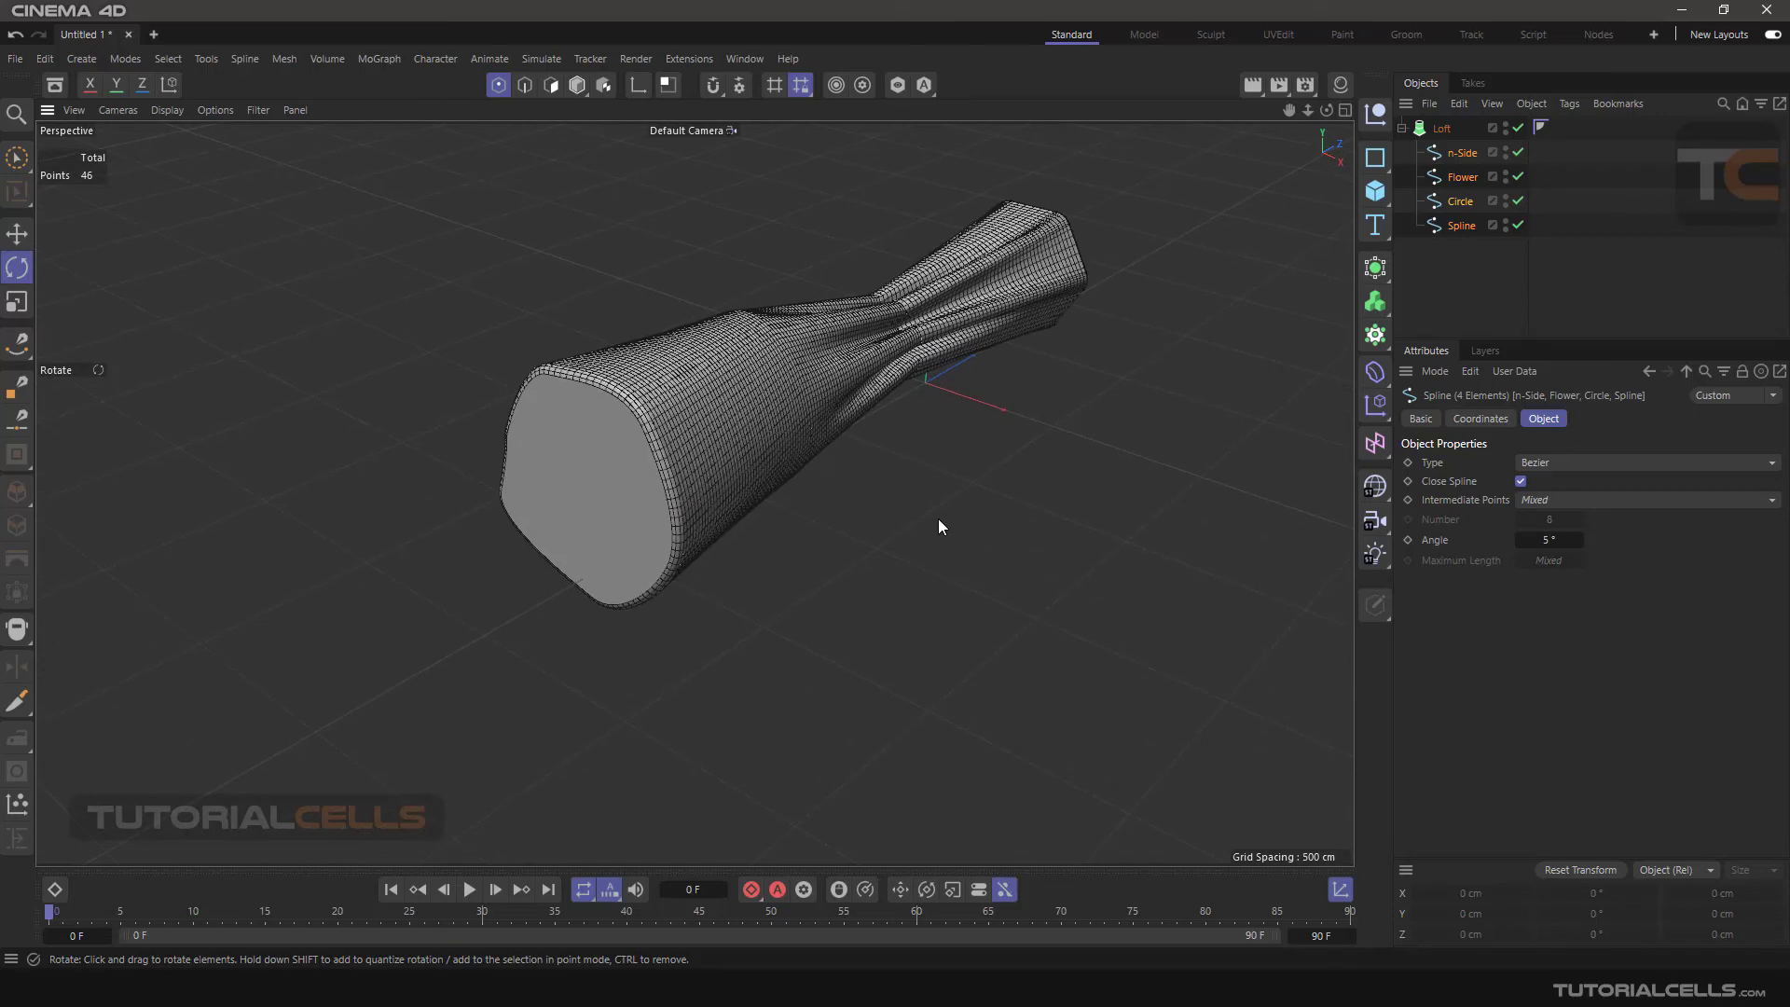
left_click(1376, 156)
left_click(1522, 224)
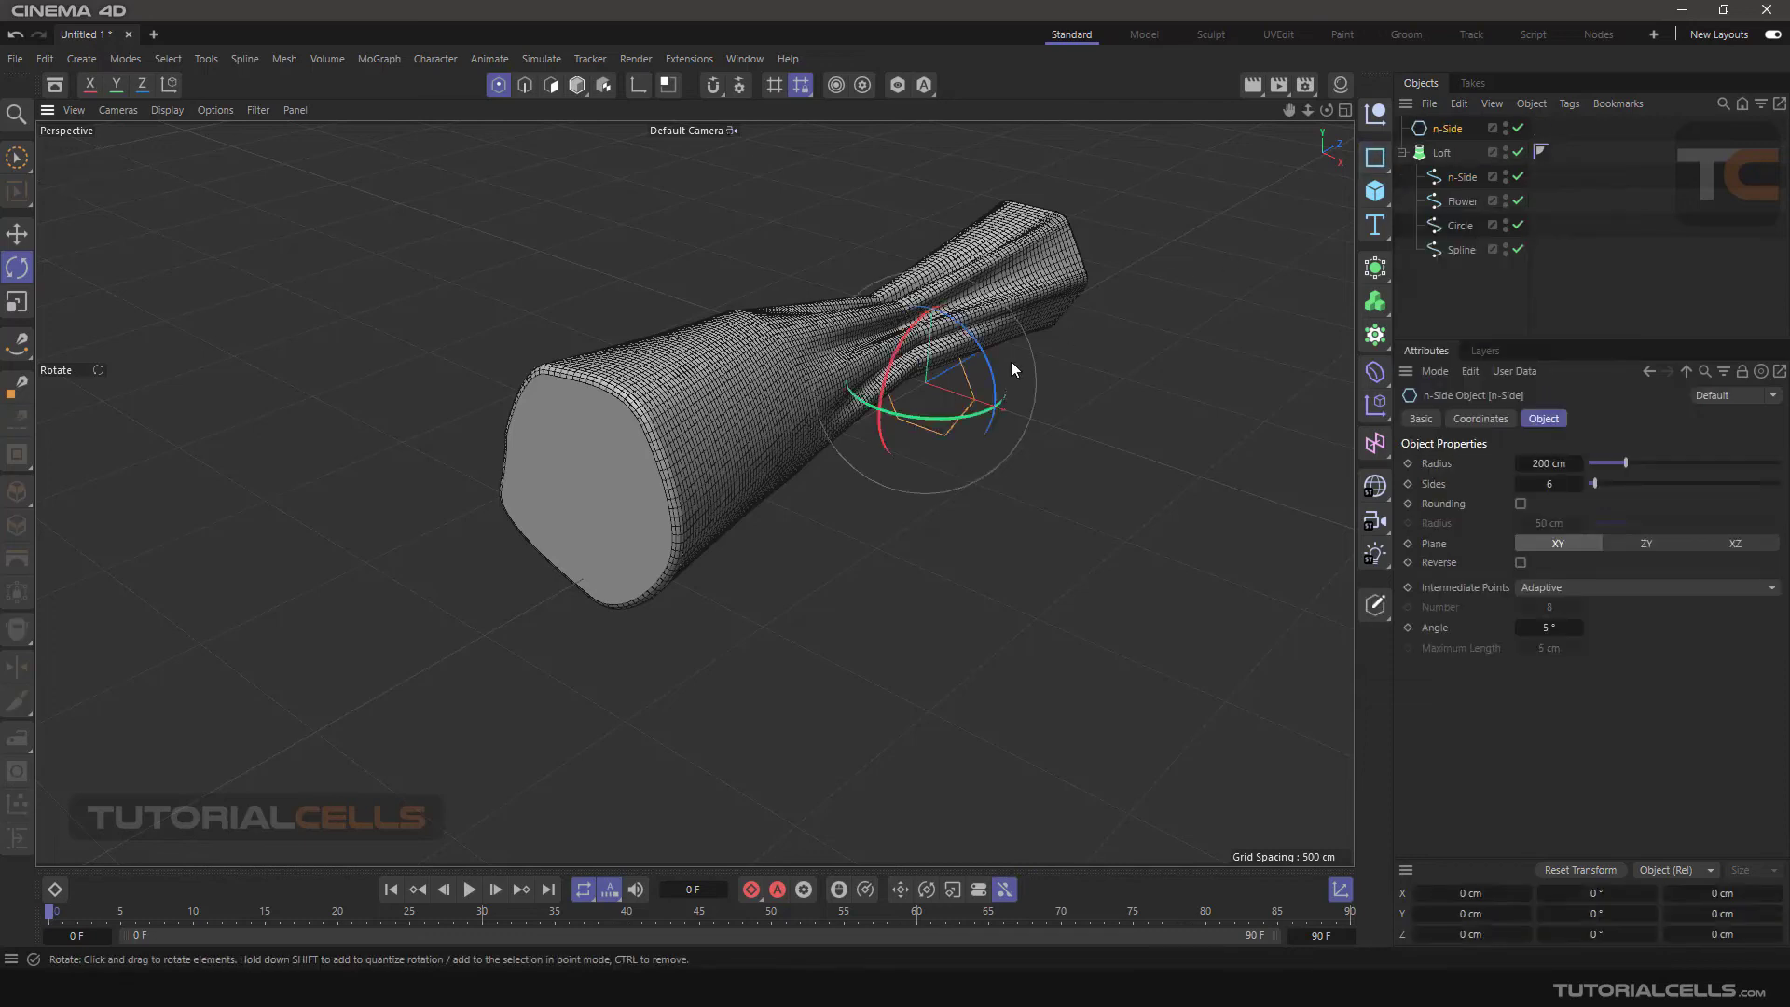
left_click_drag(1011, 372, 942, 419, "alt")
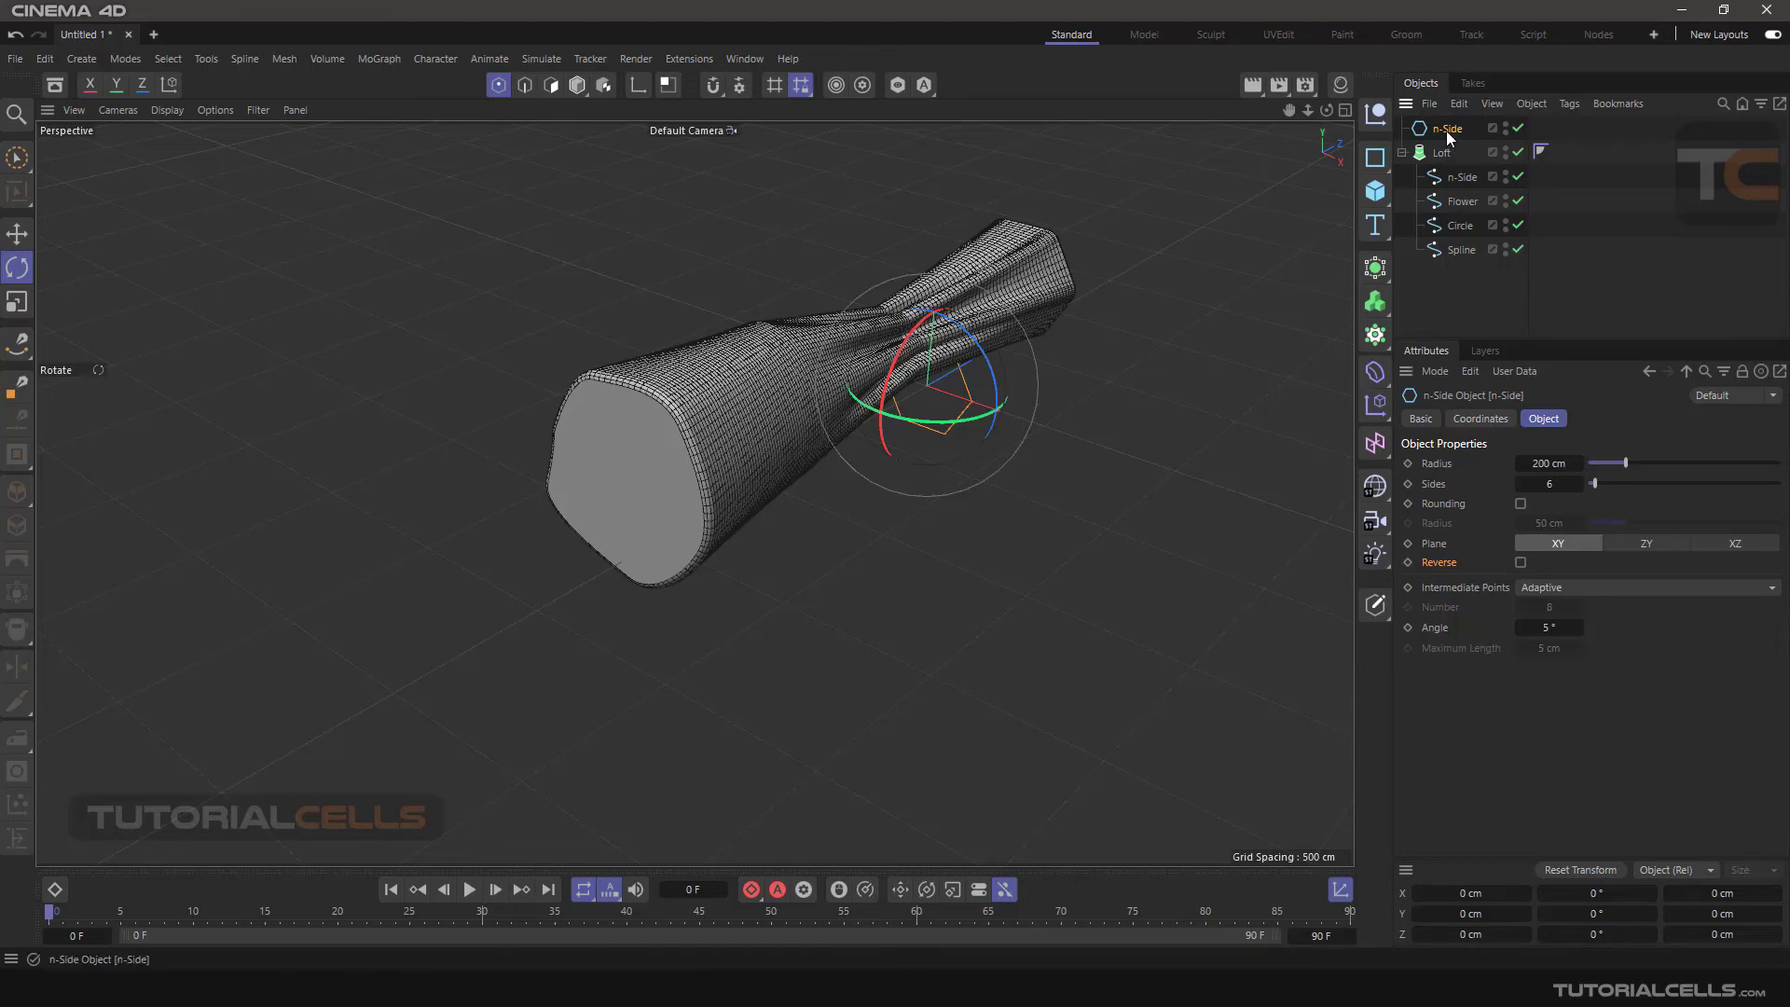
key("Delete")
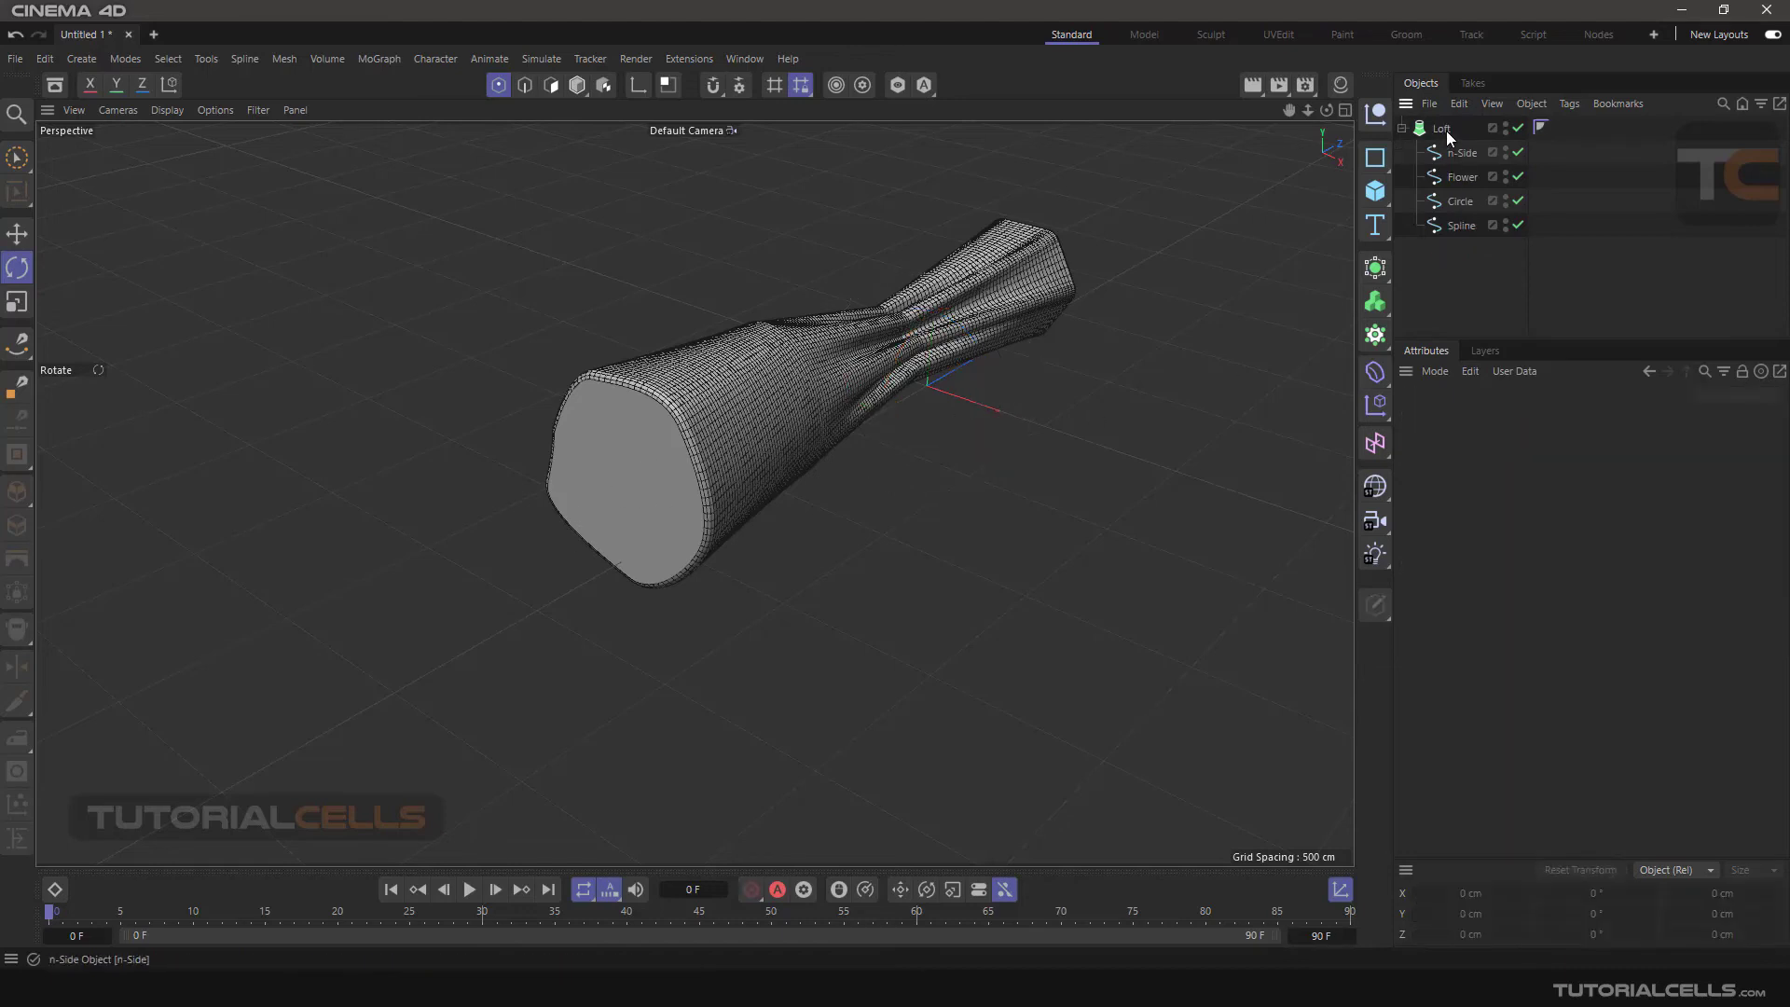
- Select the drawn spline and look up the Point Order commands available for it
left_click(1455, 227)
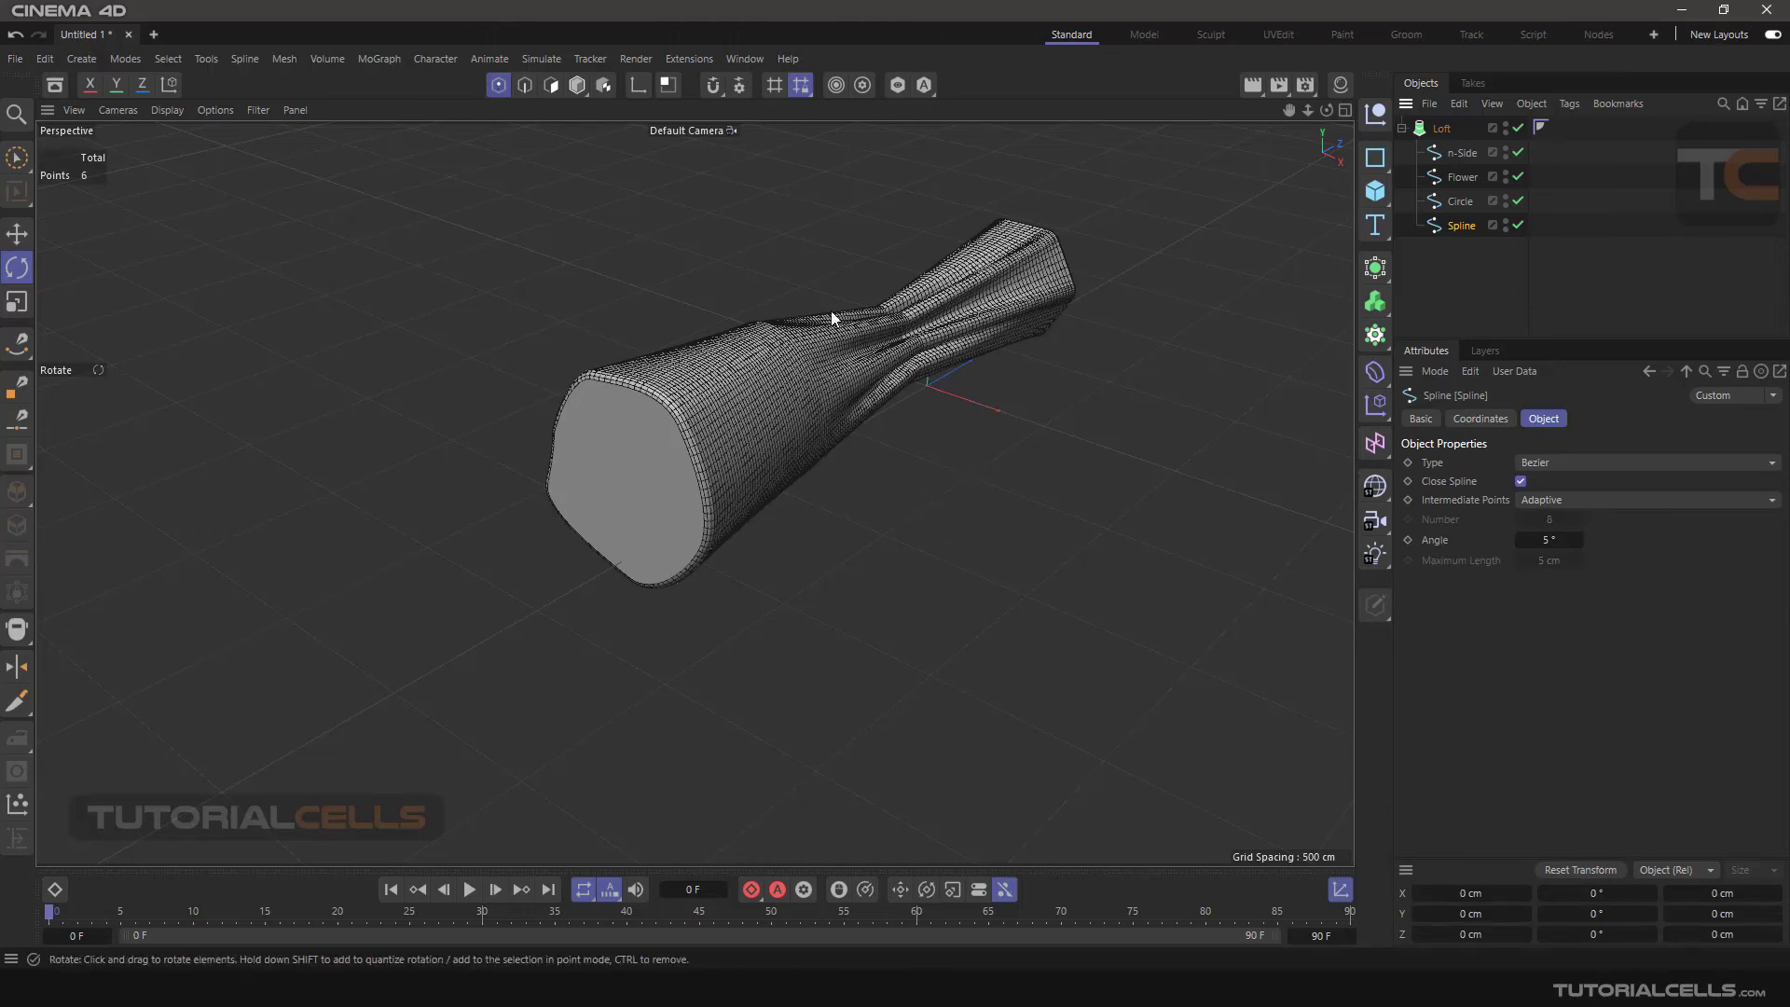
right_click(1091, 457)
mouse_move(1201, 928)
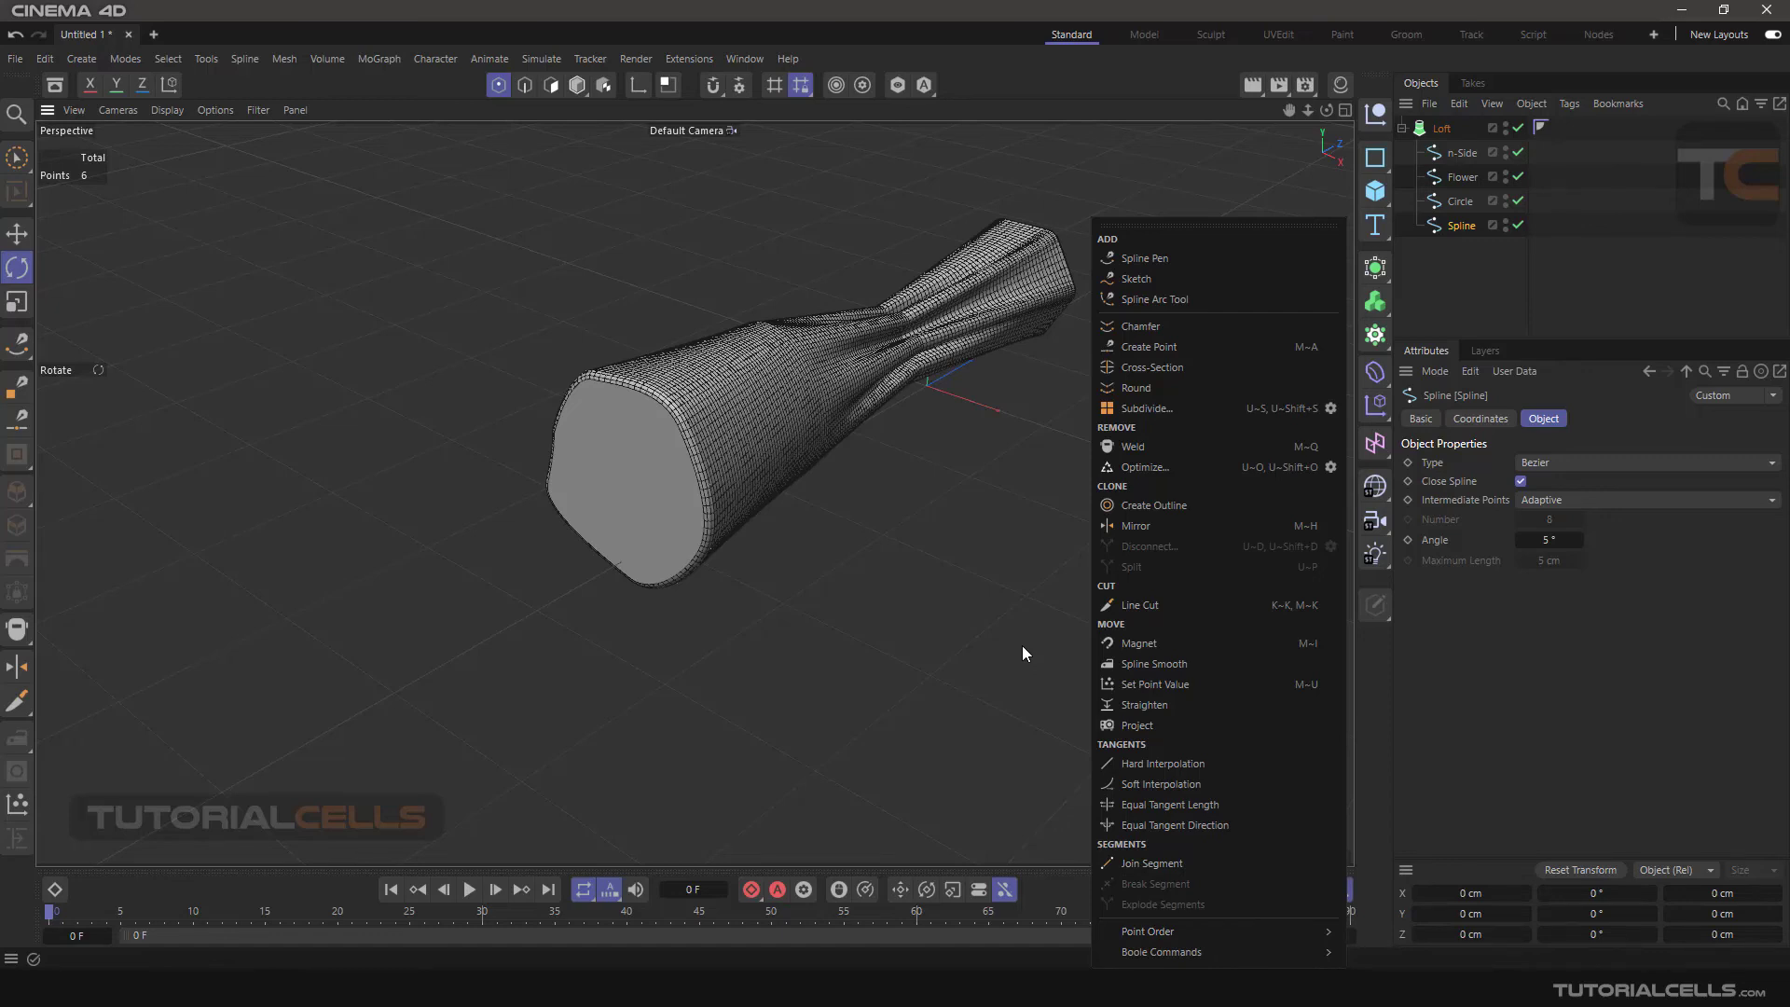
left_click(1456, 224)
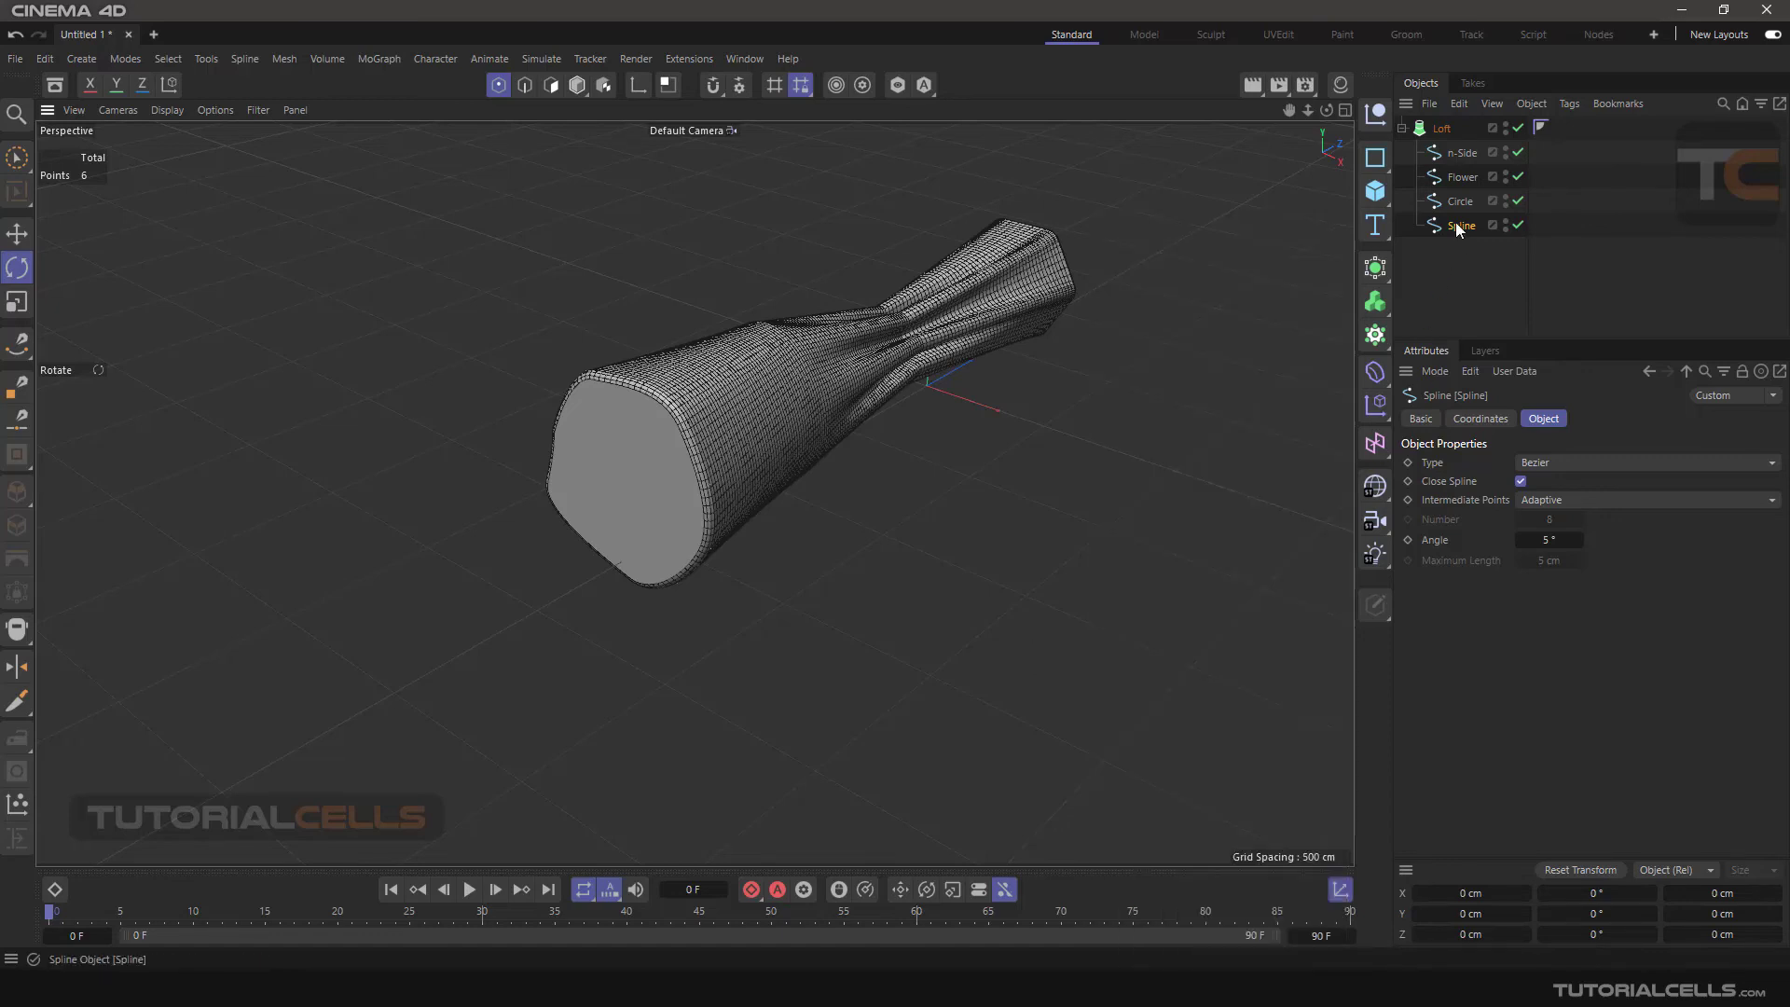
- In Model mode, rotate the drawn spline to a bank of about -131° and move it to about X 100 cm, Y 418 cm
left_click(17, 268)
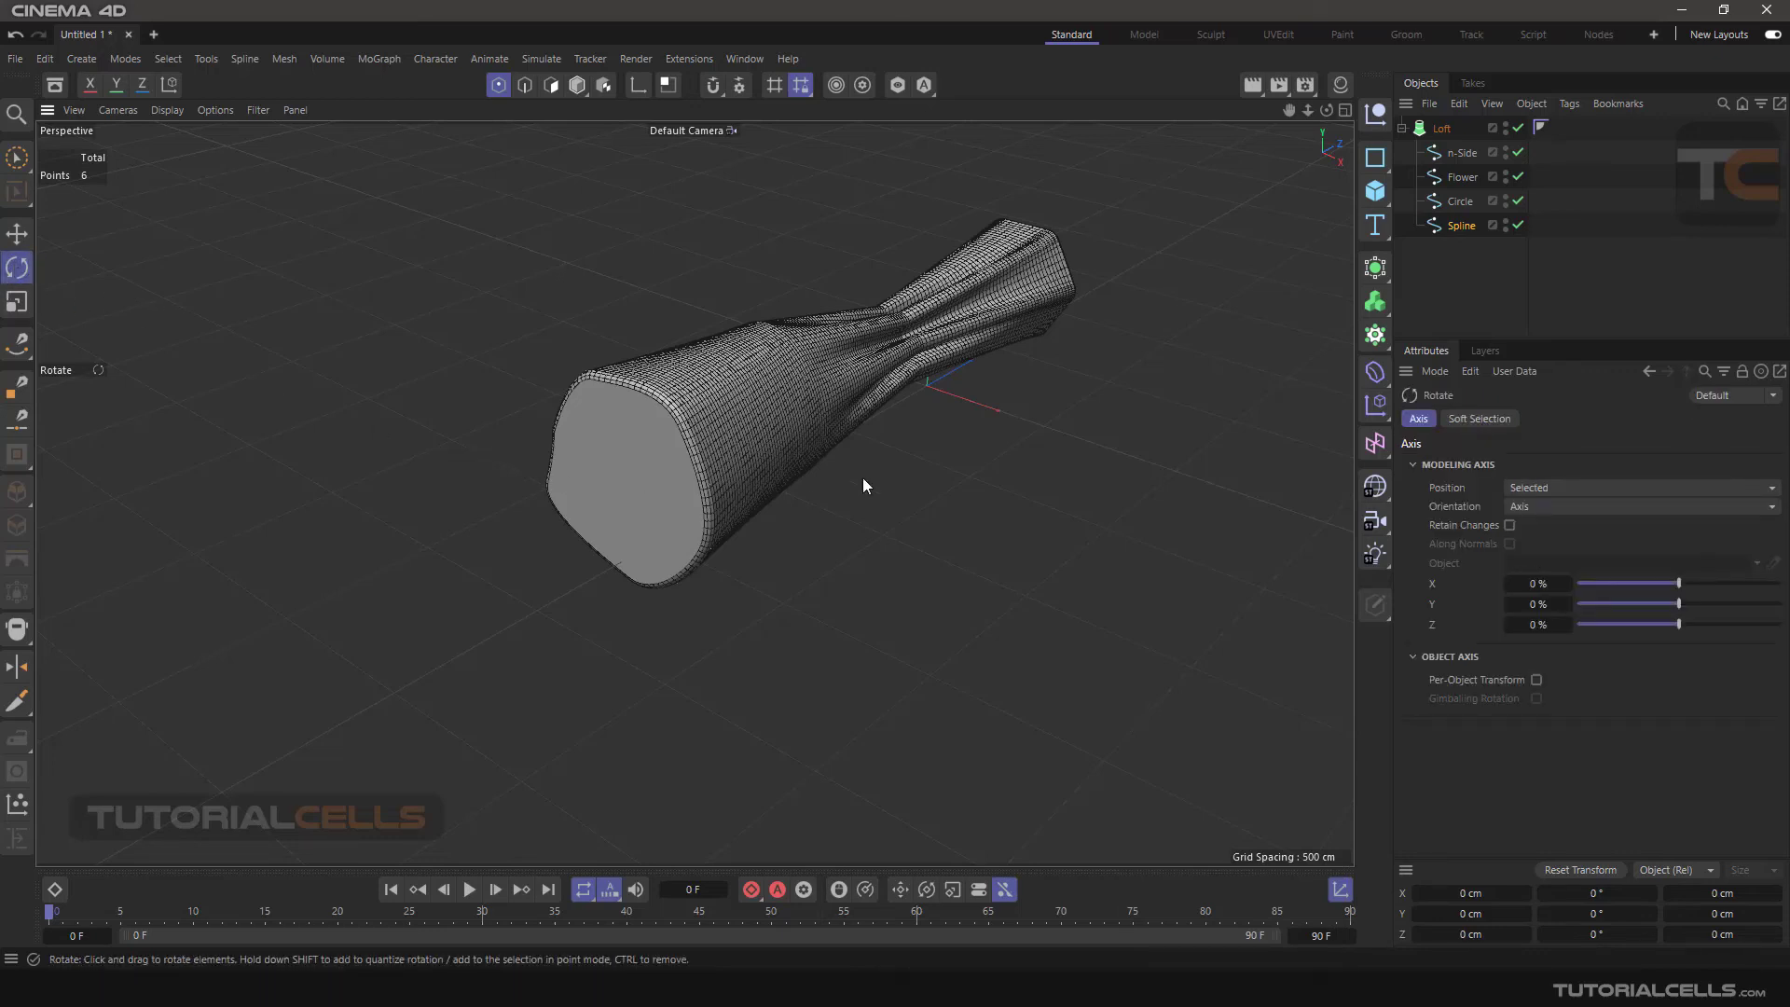
left_click(1461, 176)
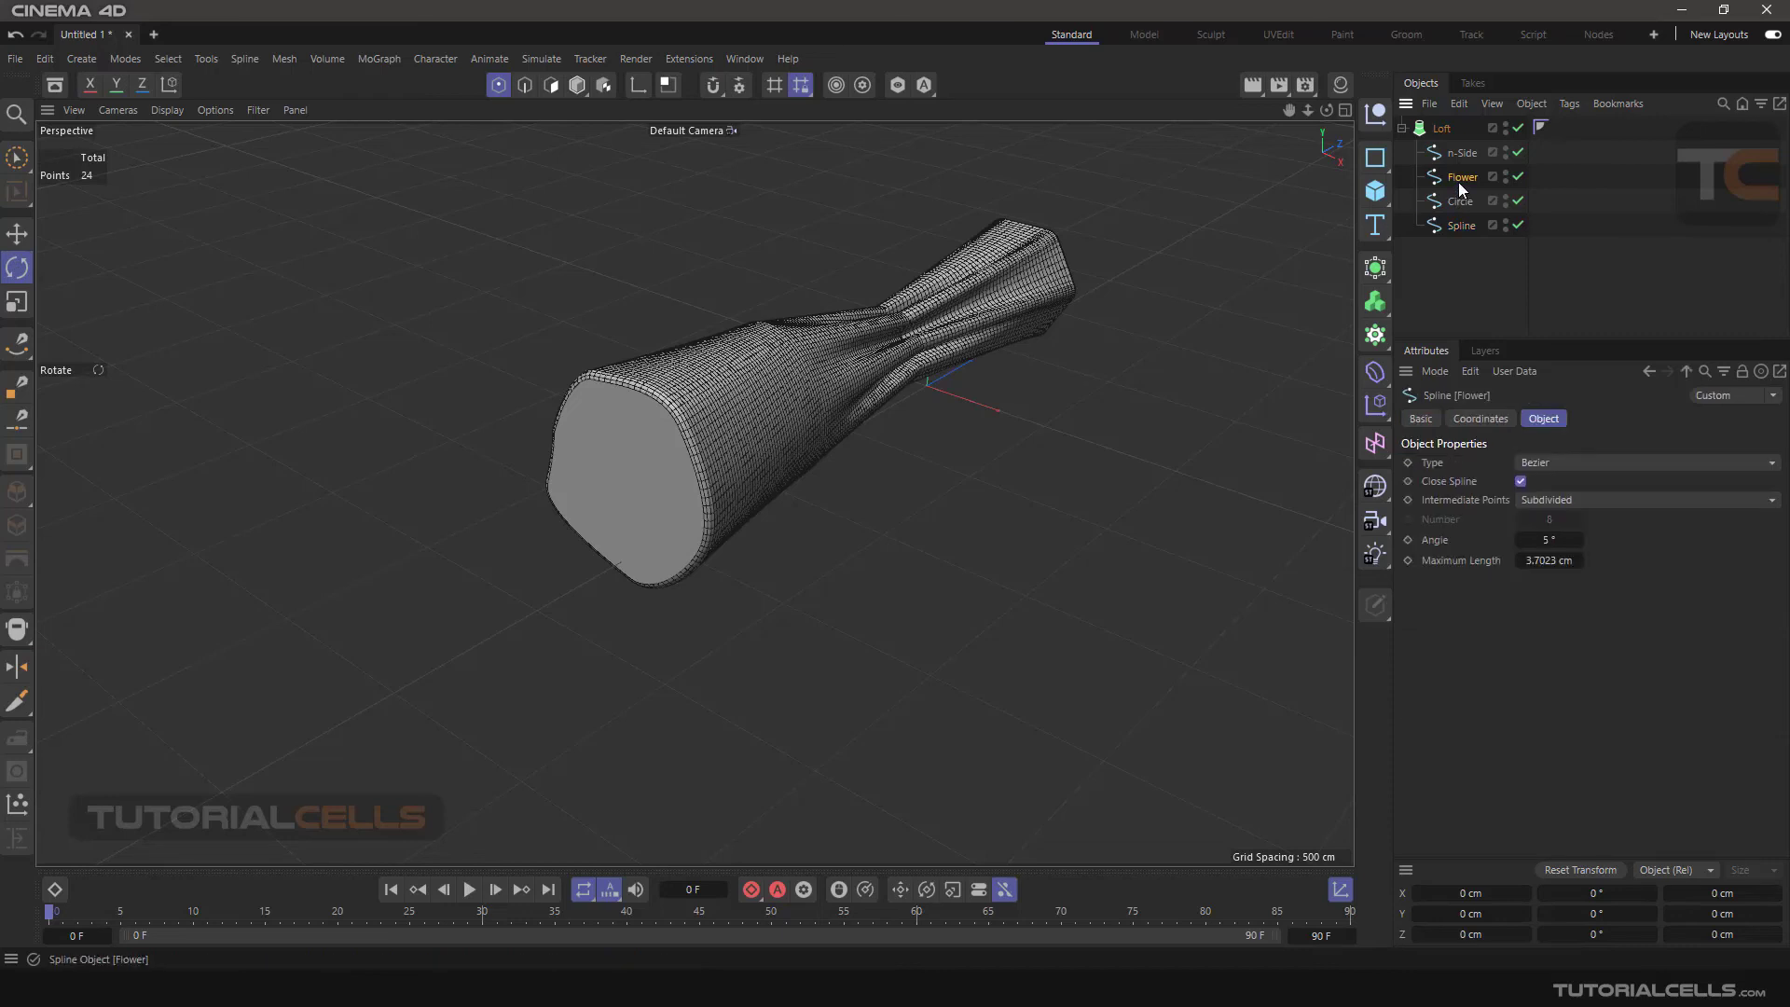
left_click(1456, 225)
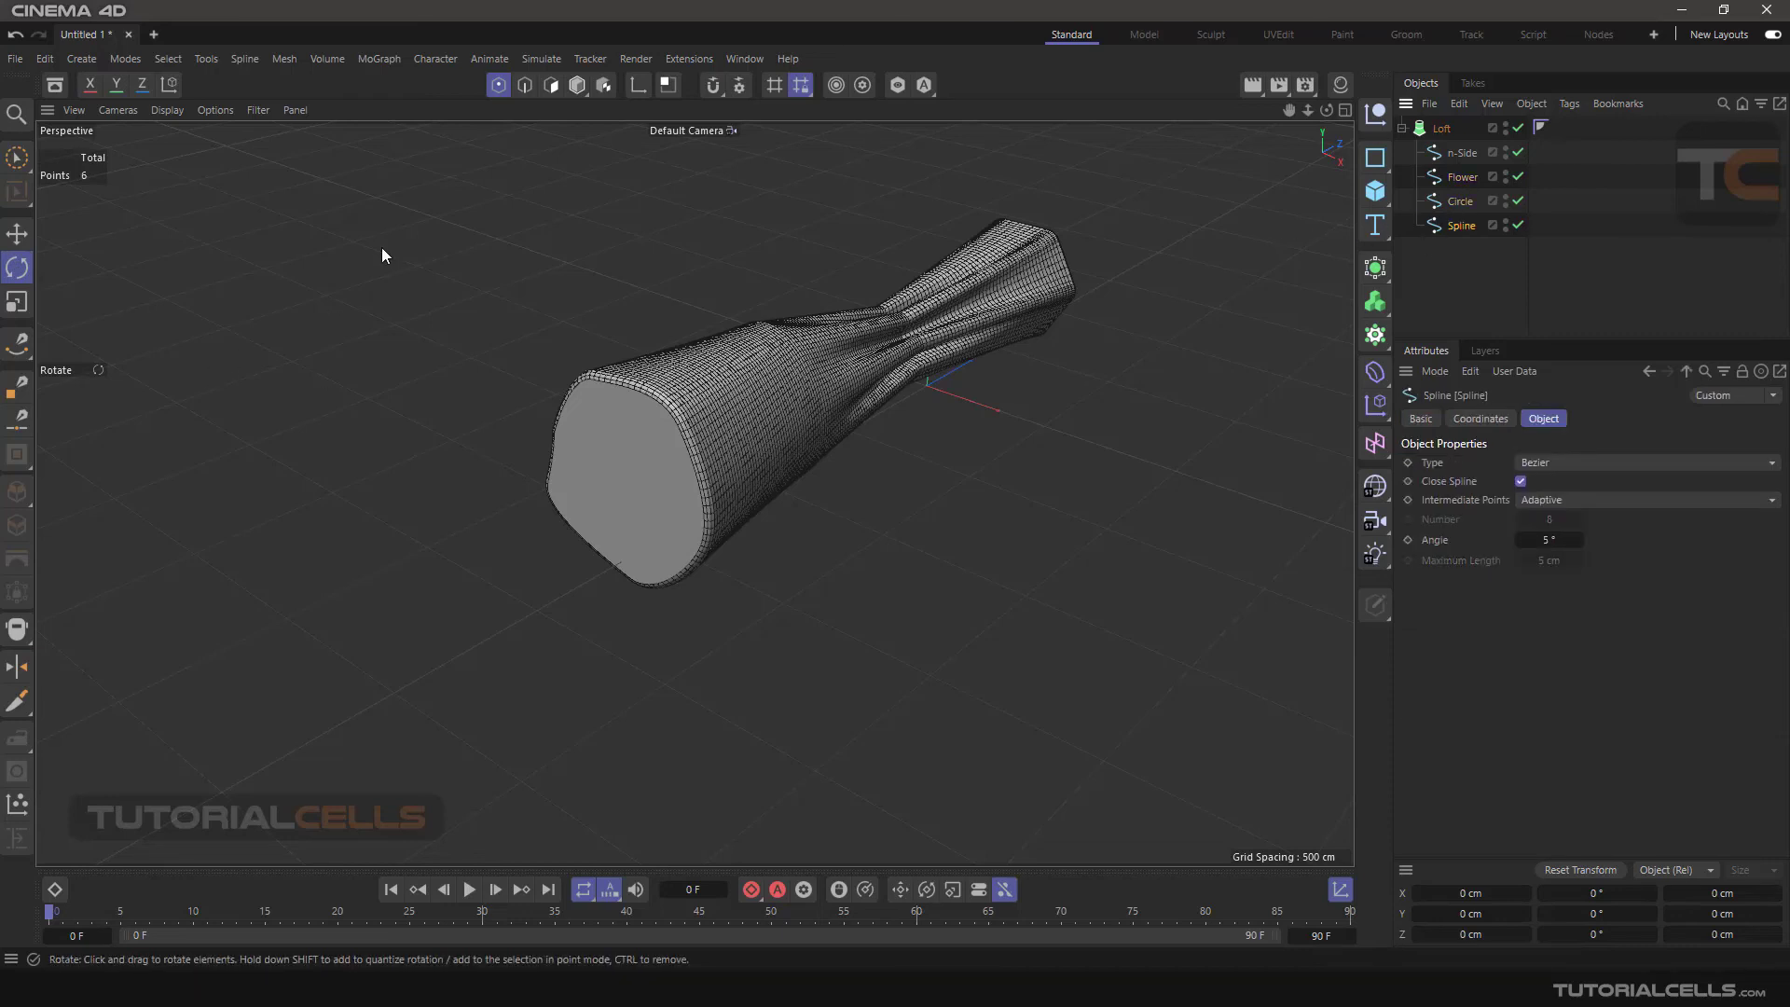
left_click(578, 86)
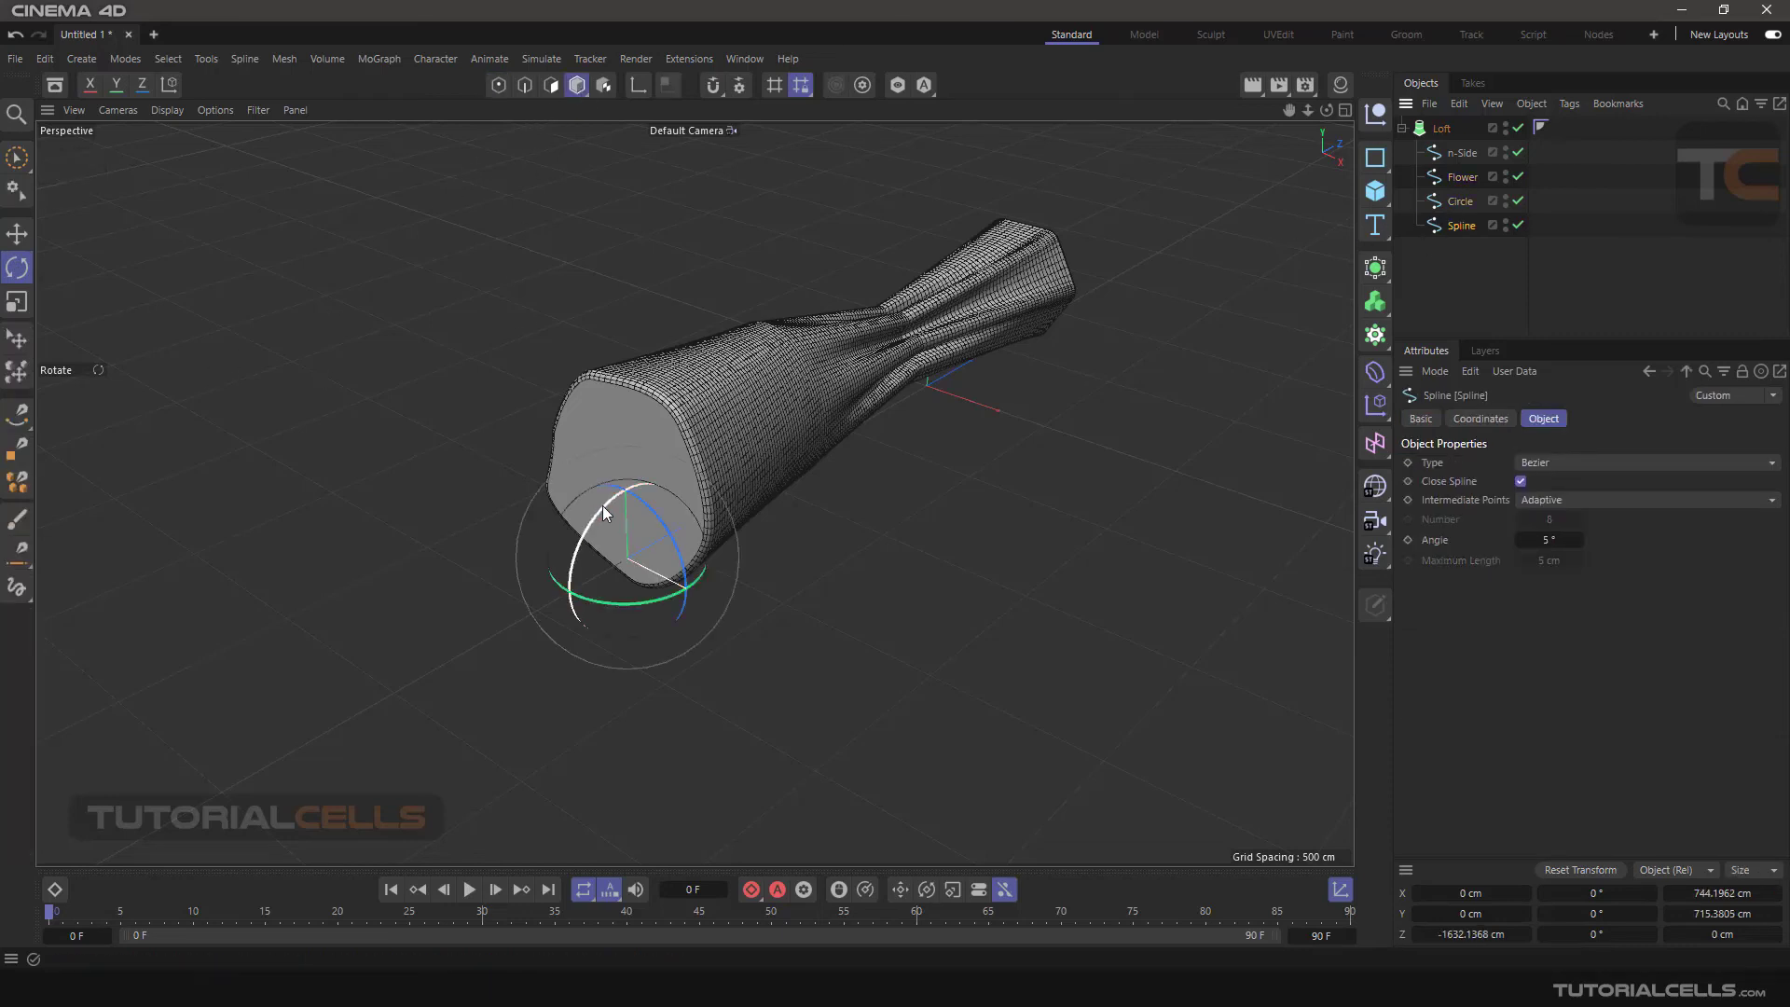
left_click_drag(629, 515, 382, 438)
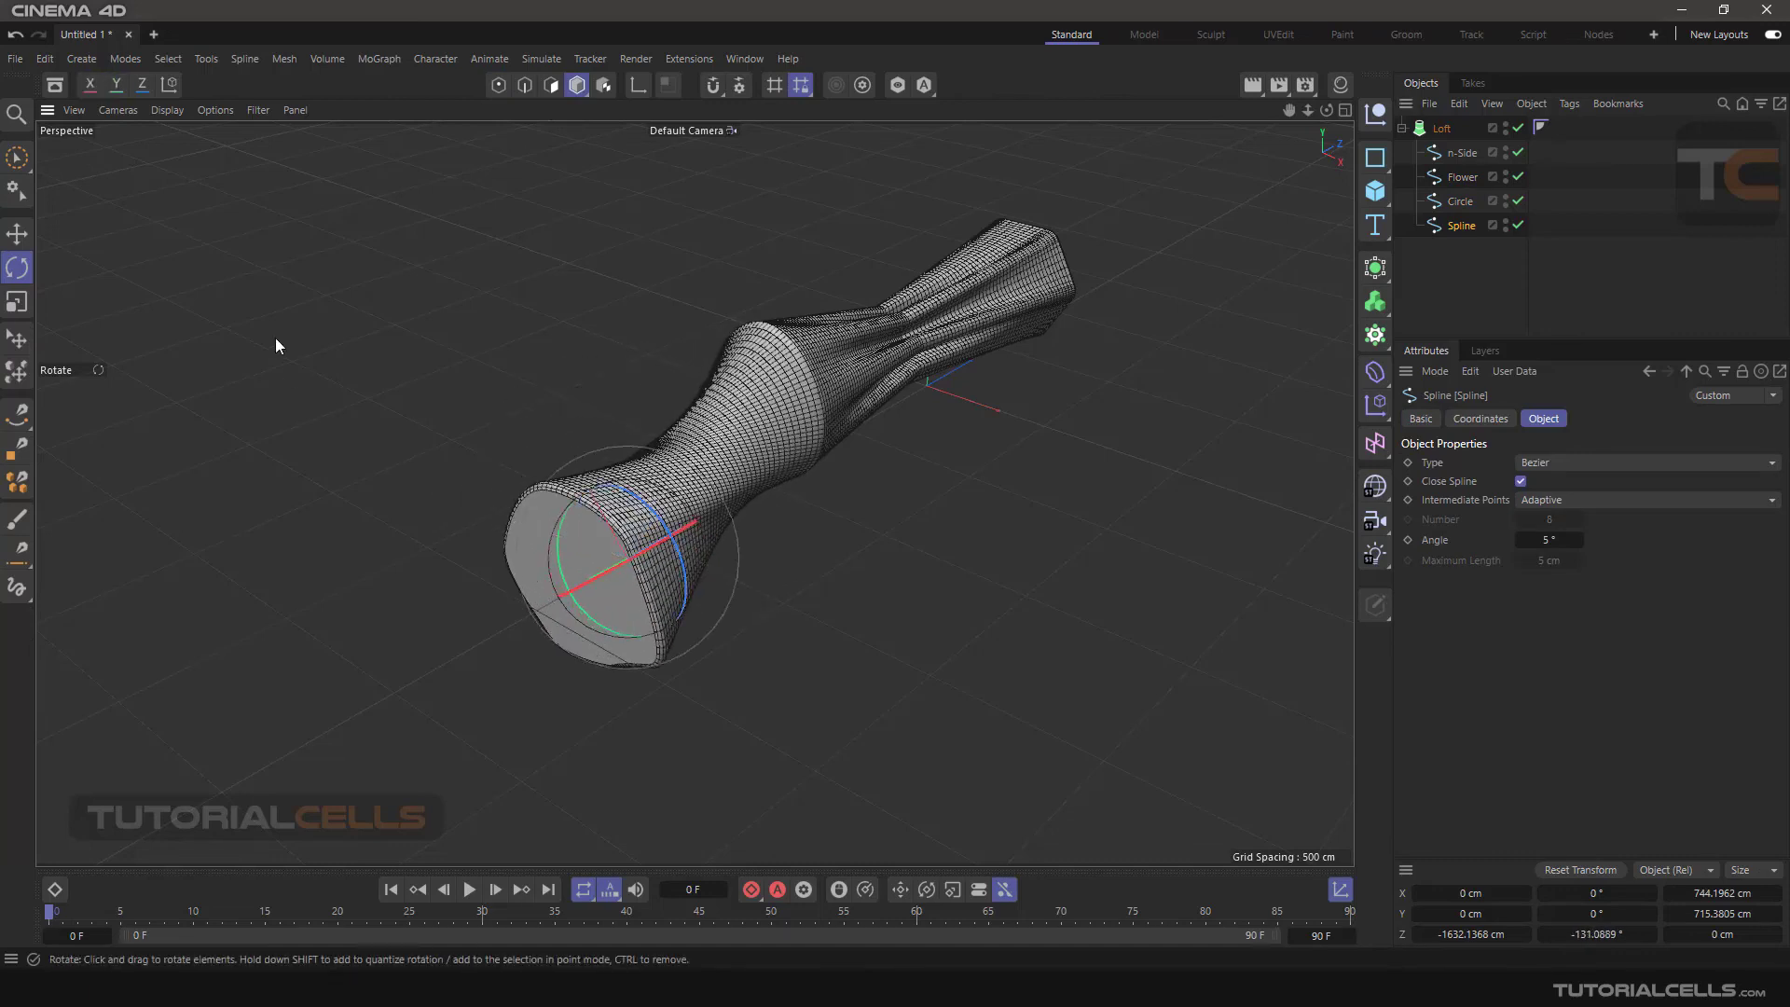
left_click(17, 234)
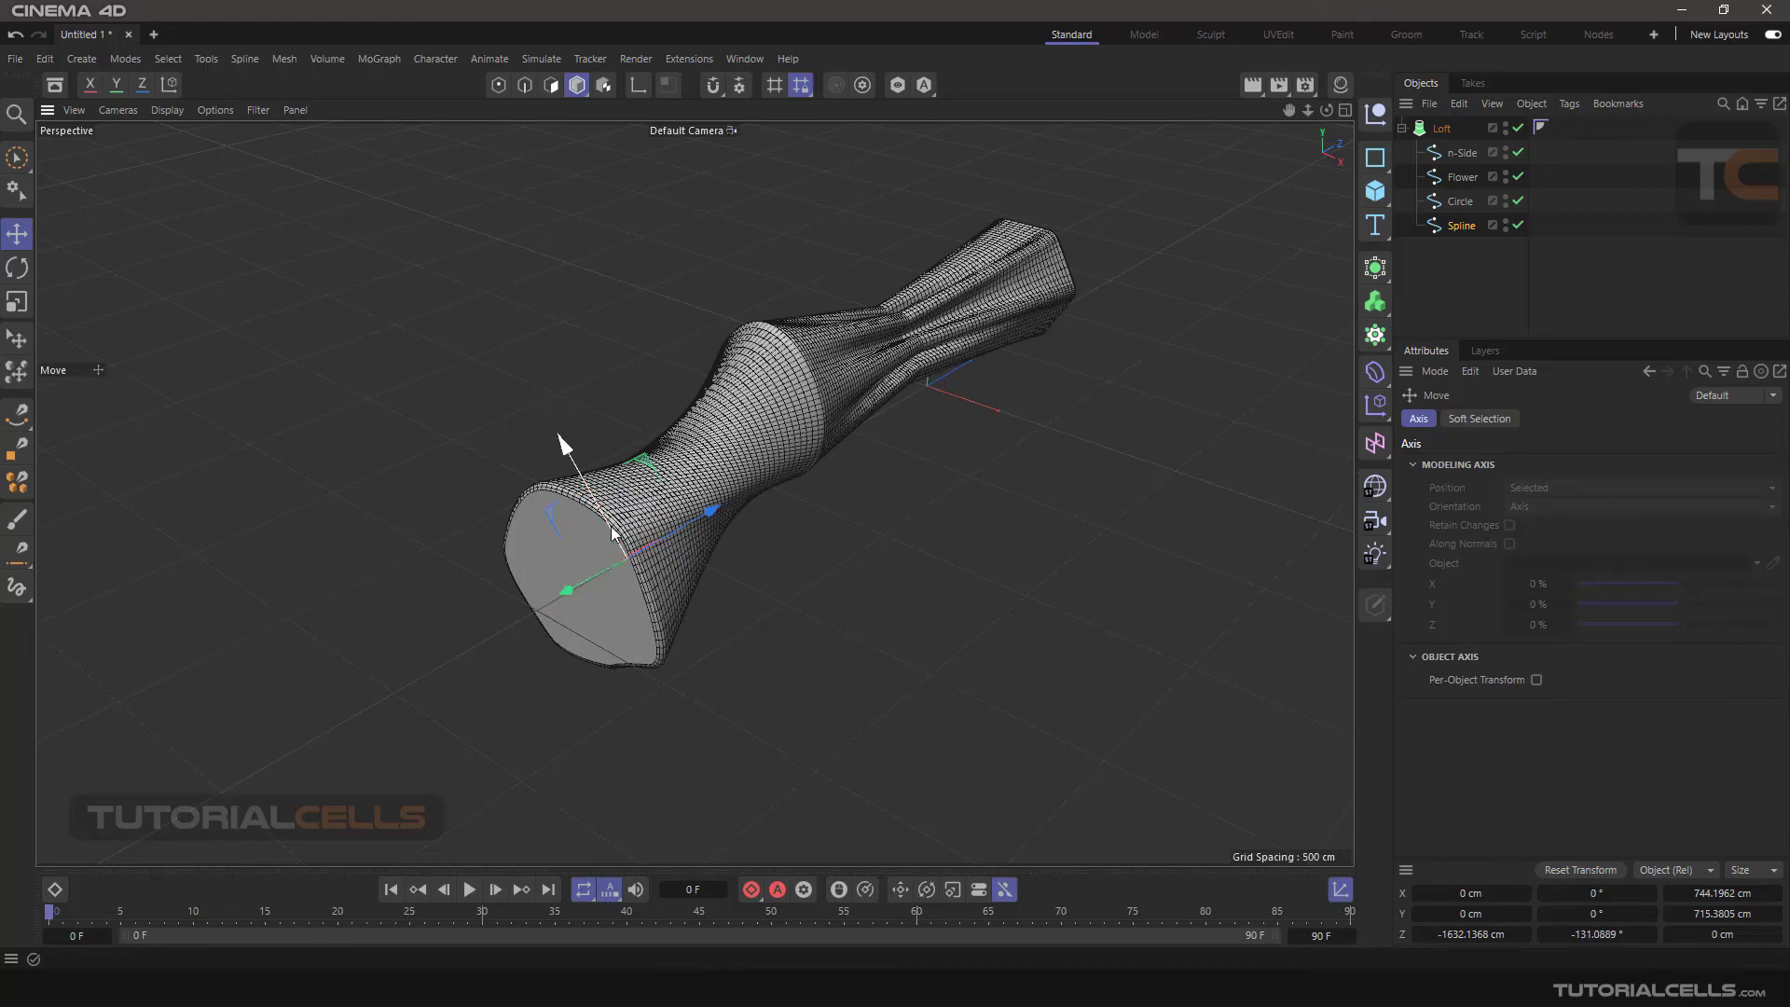
left_click_drag(624, 590, 825, 491, "alt")
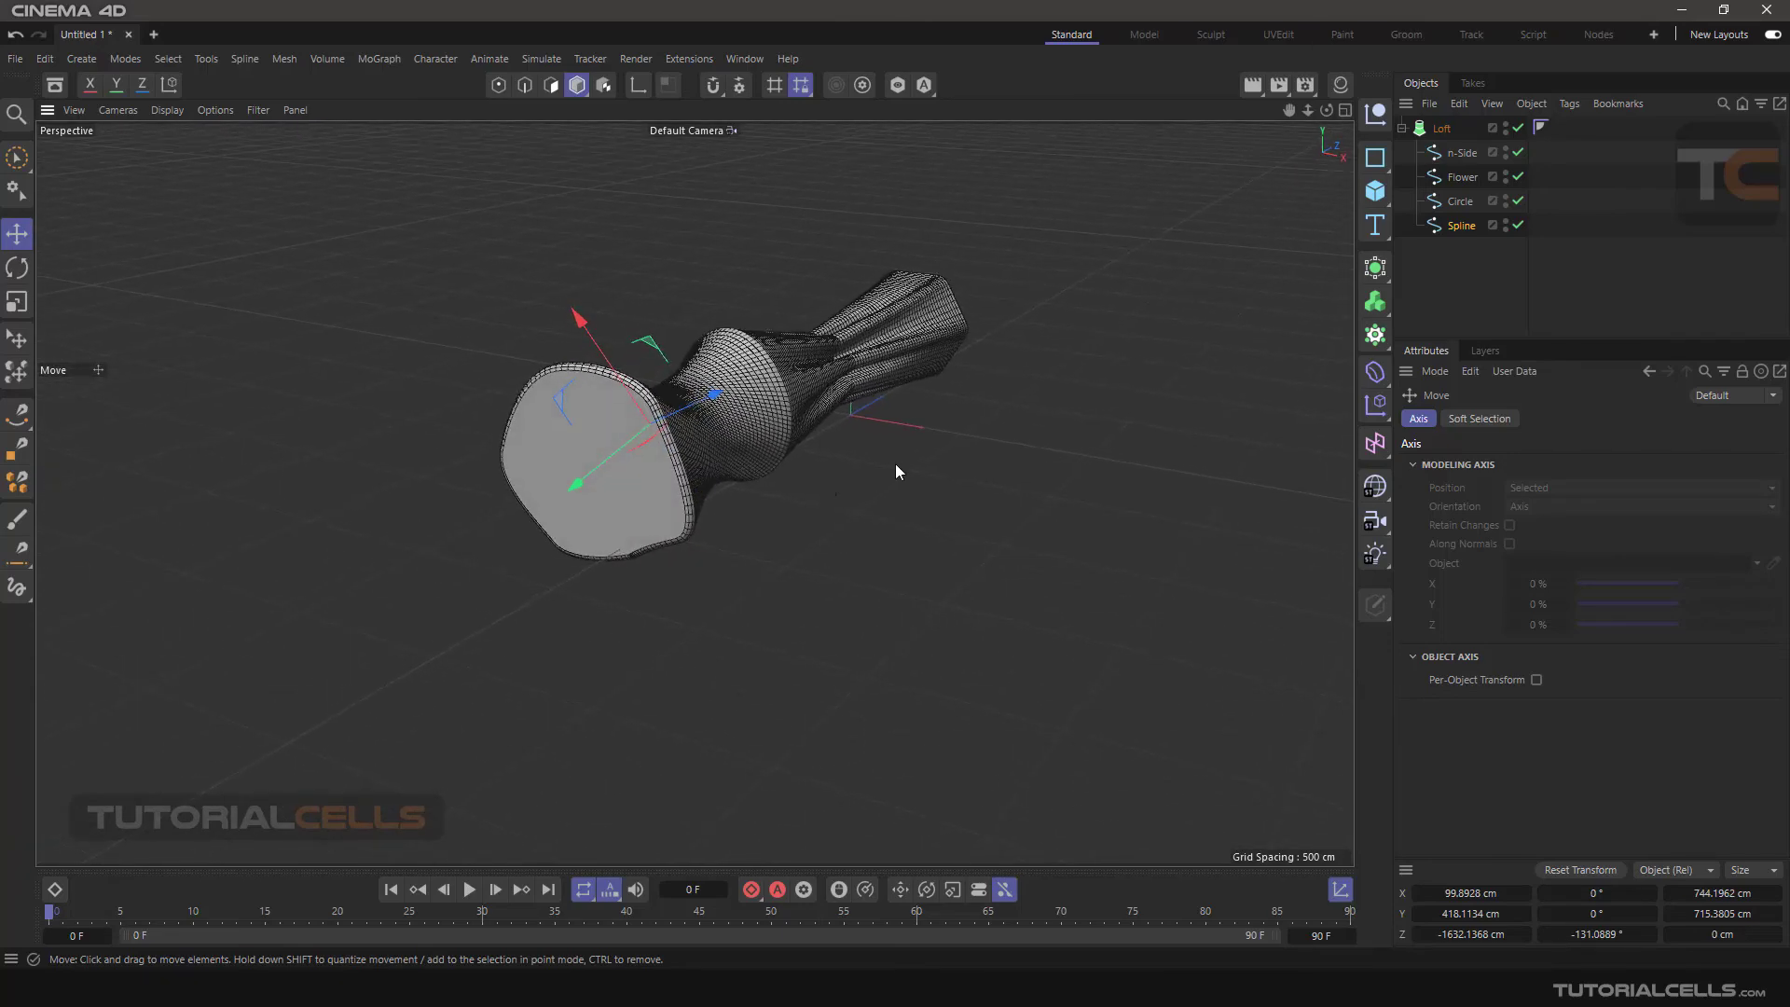
- Select the Loft and show its object properties
left_click(1438, 128)
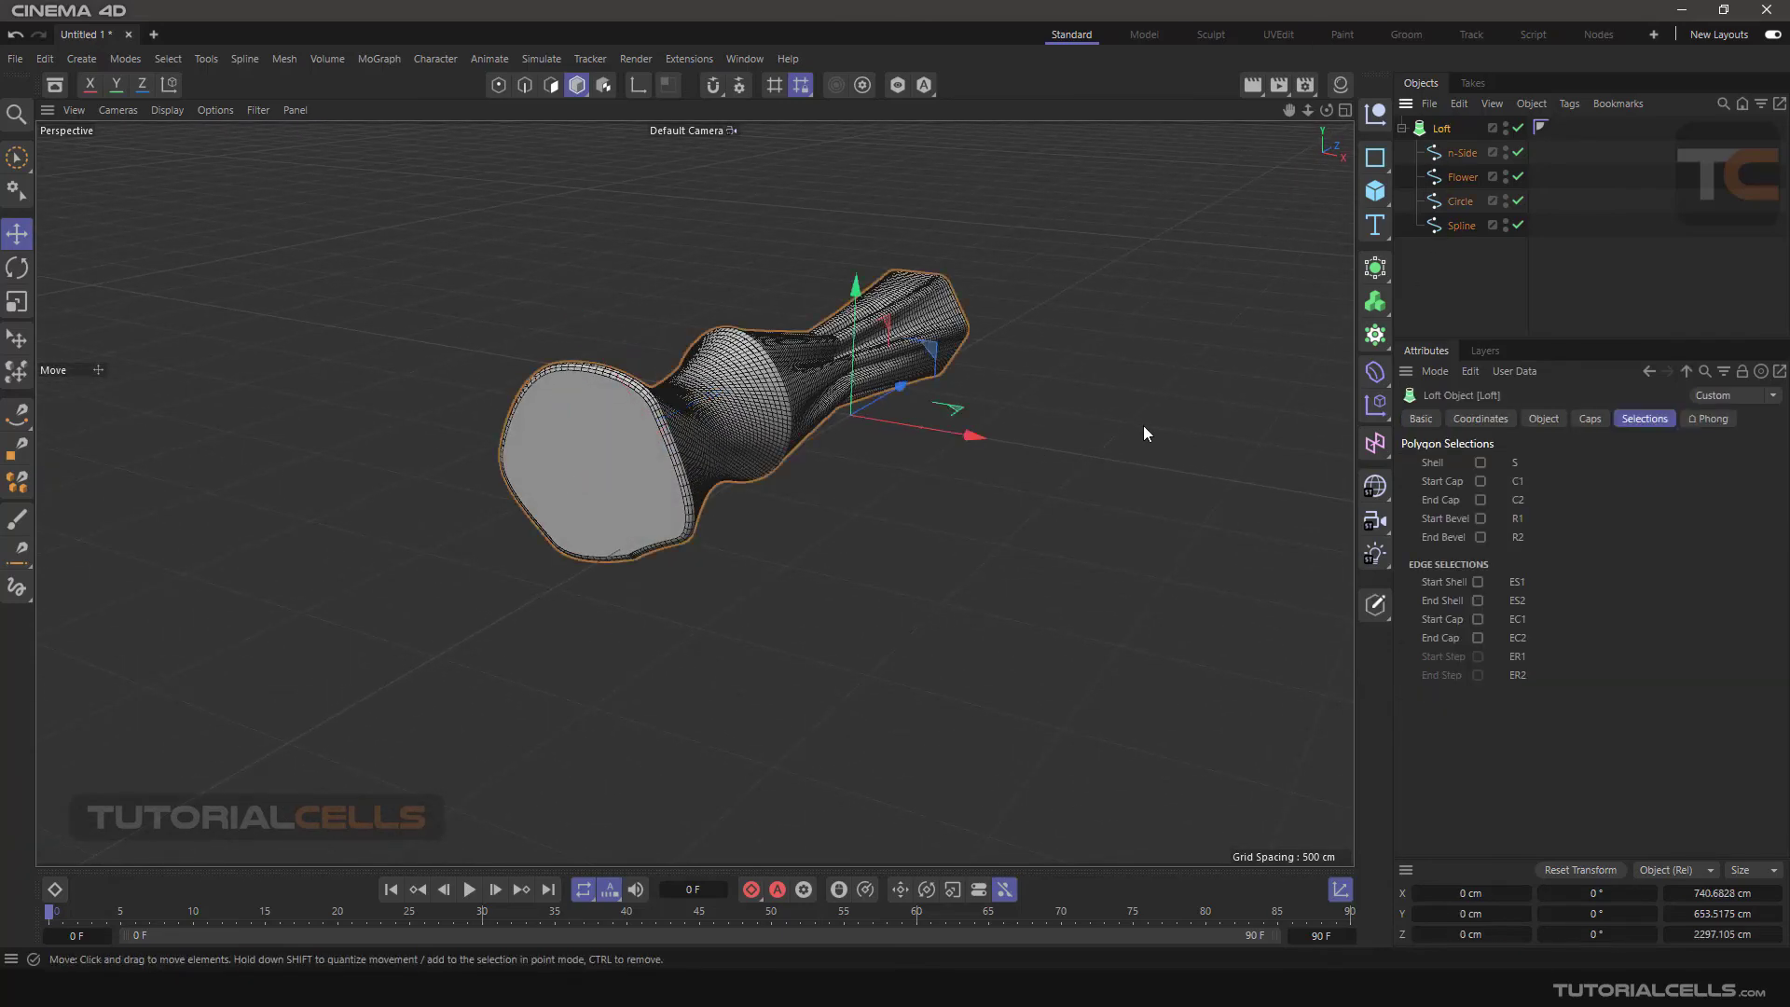
left_click(1543, 419)
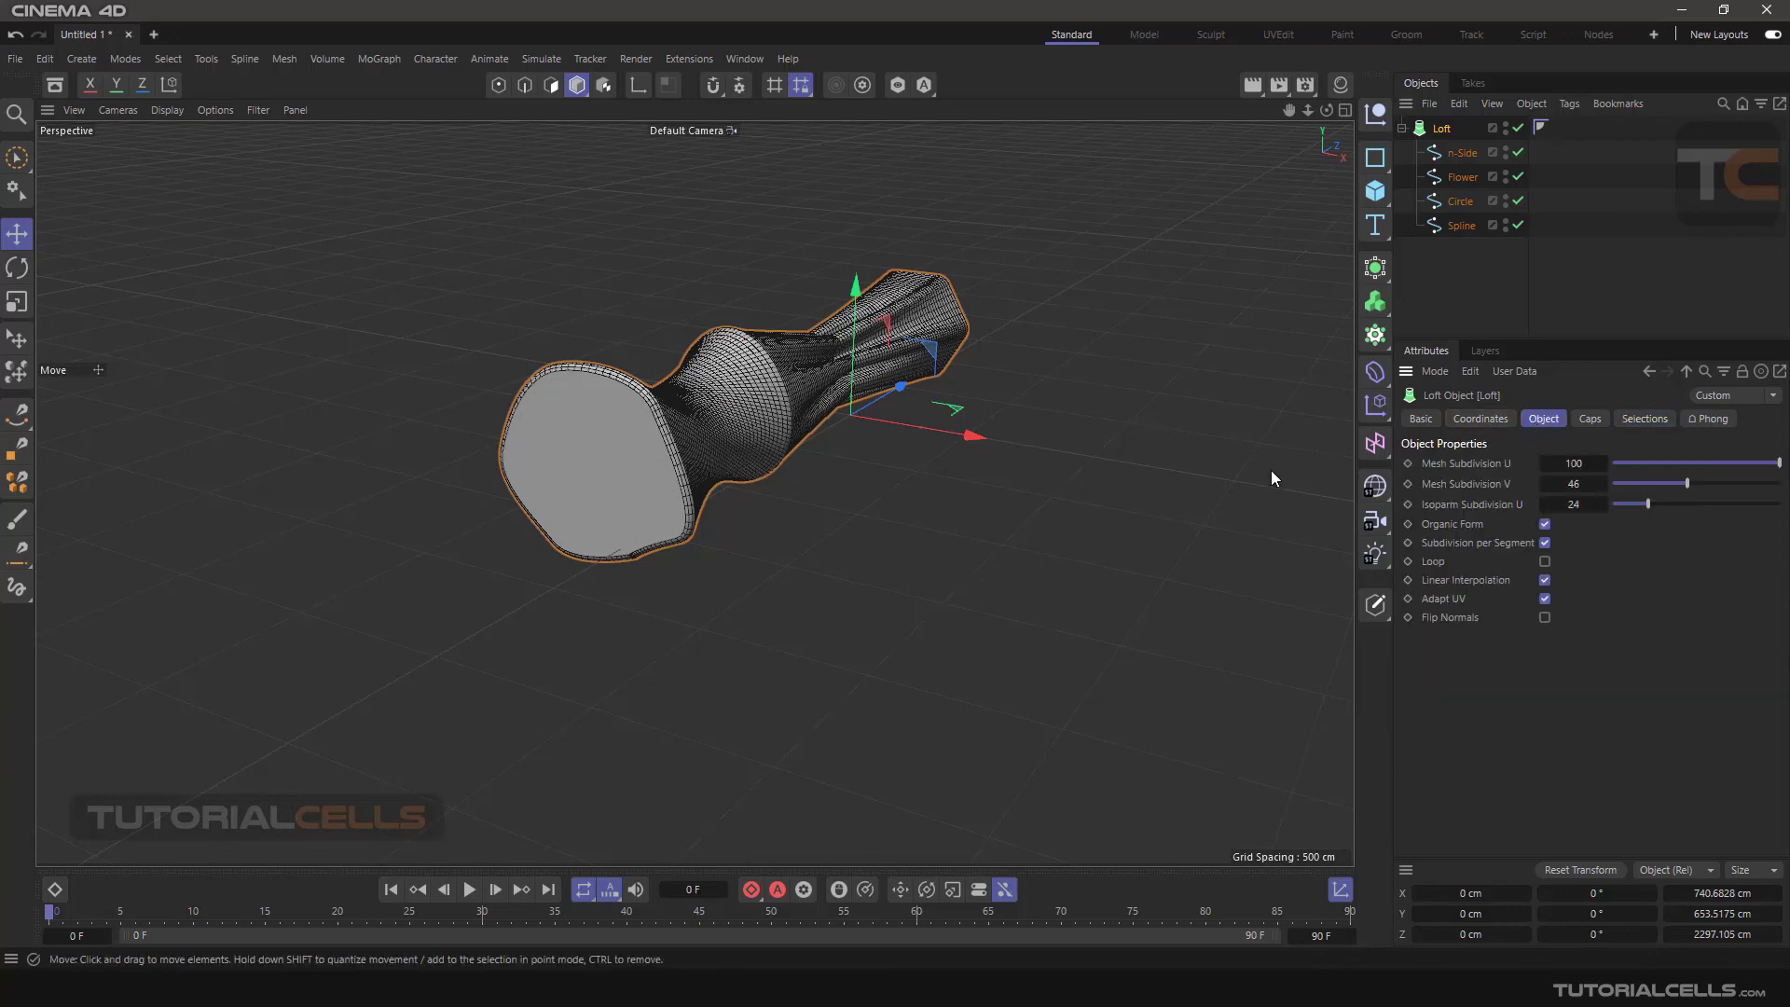